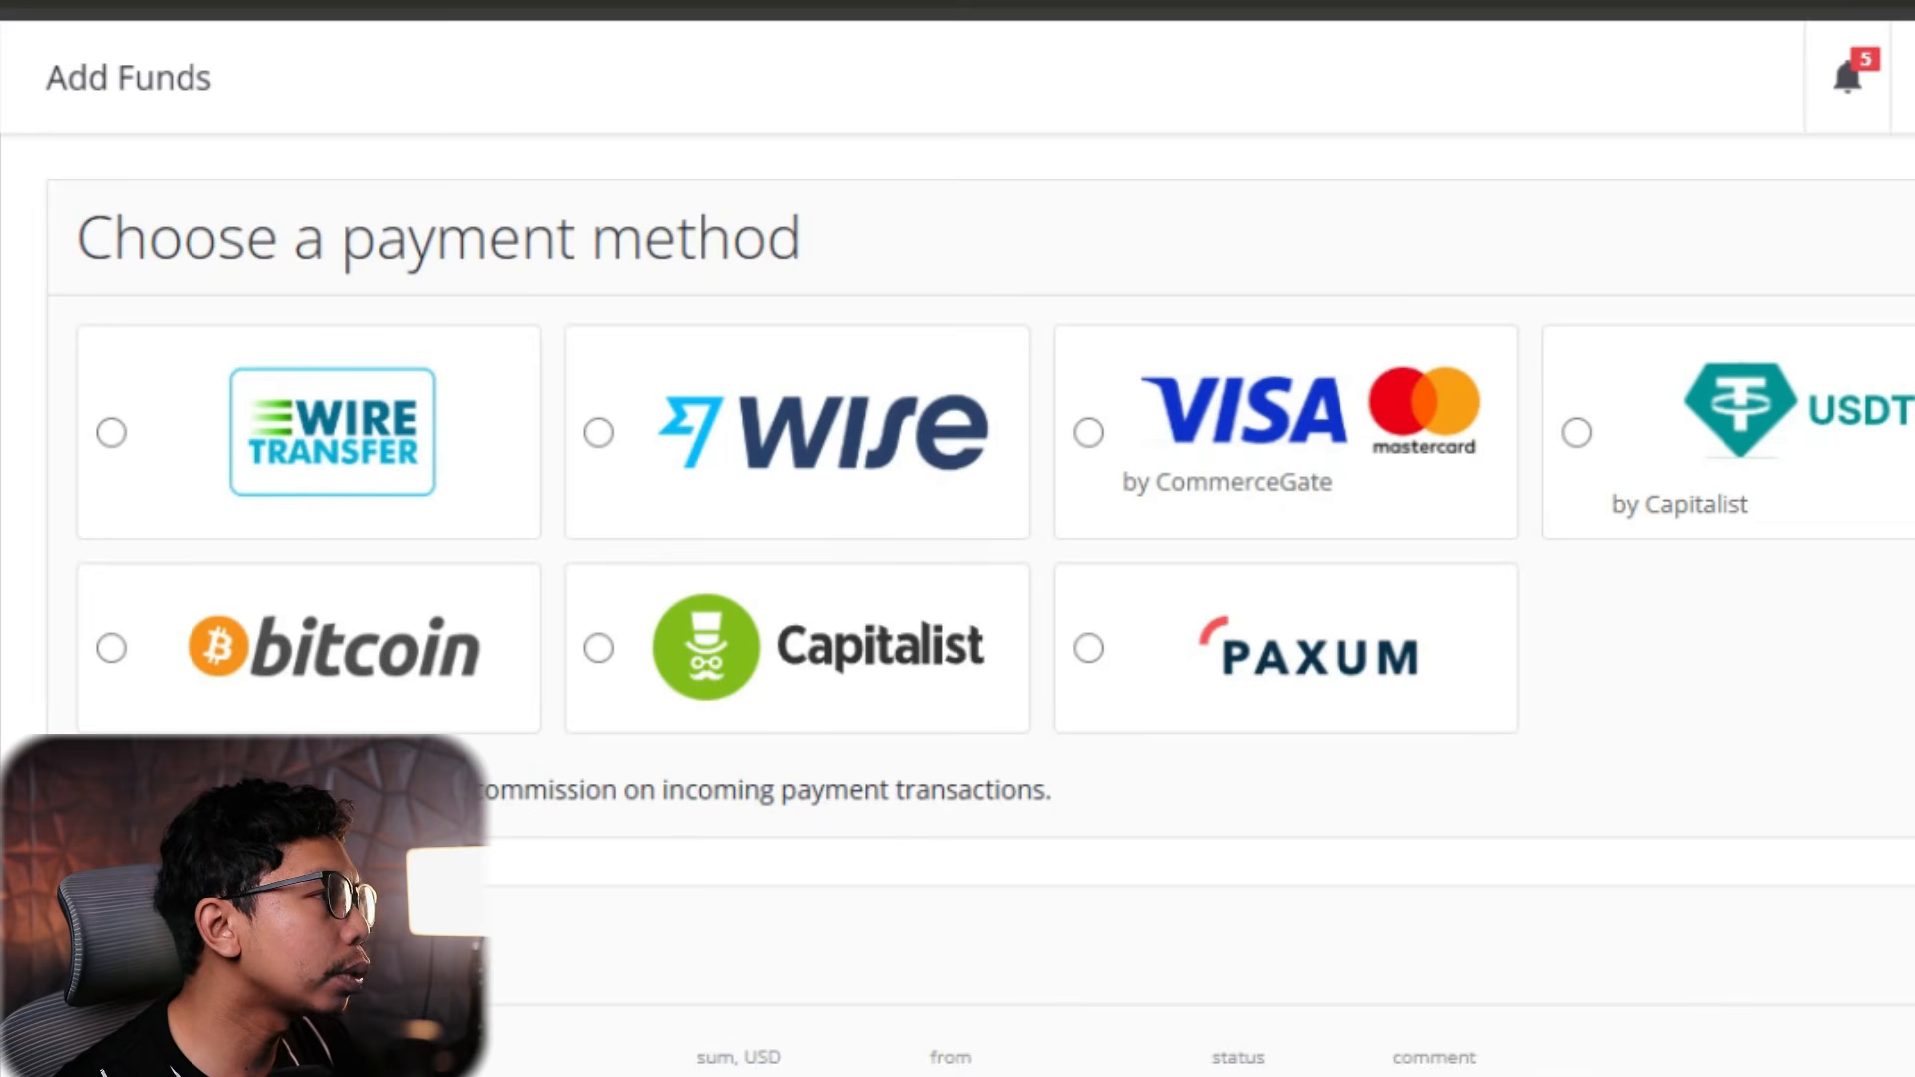
Choose USDT by Capitalist as the payment method and set the amount to add to 100
left_click(1680, 446)
scroll(1097, 598, "down", 2)
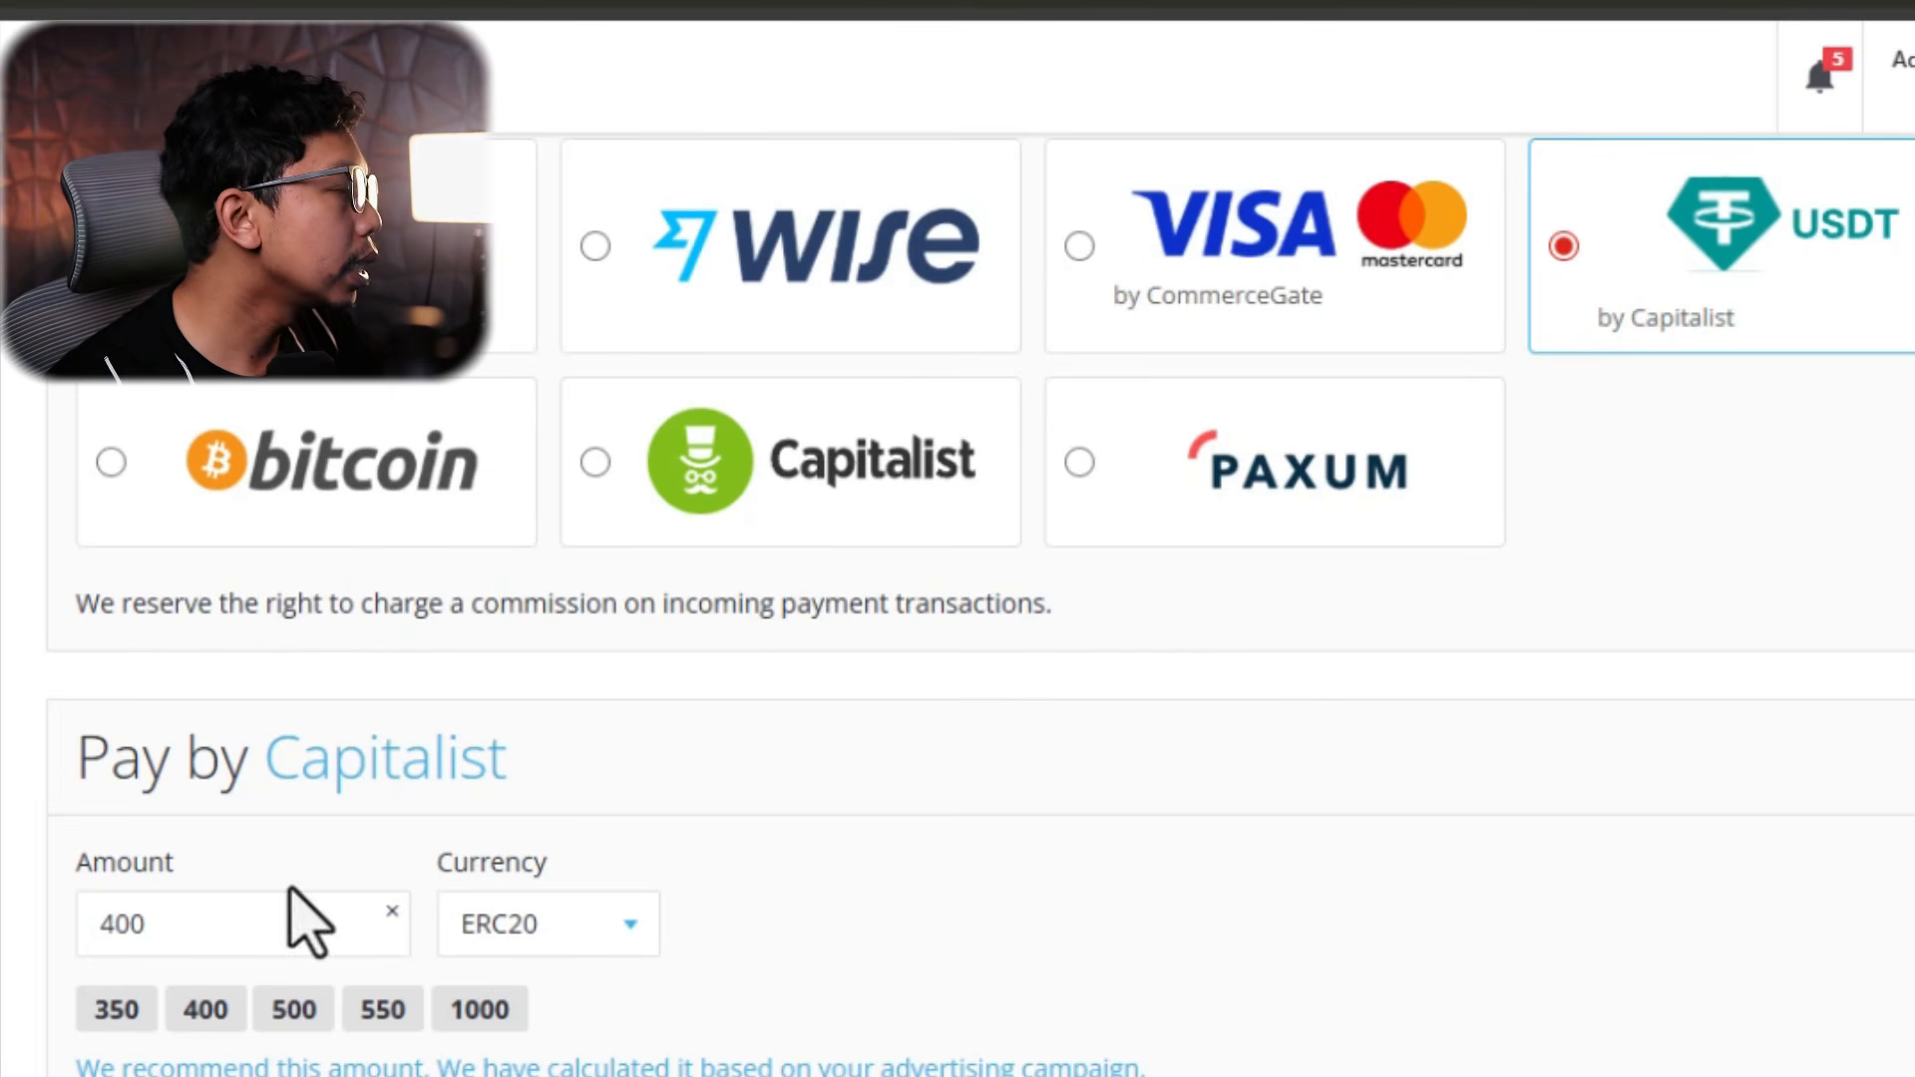
double_click(231, 919)
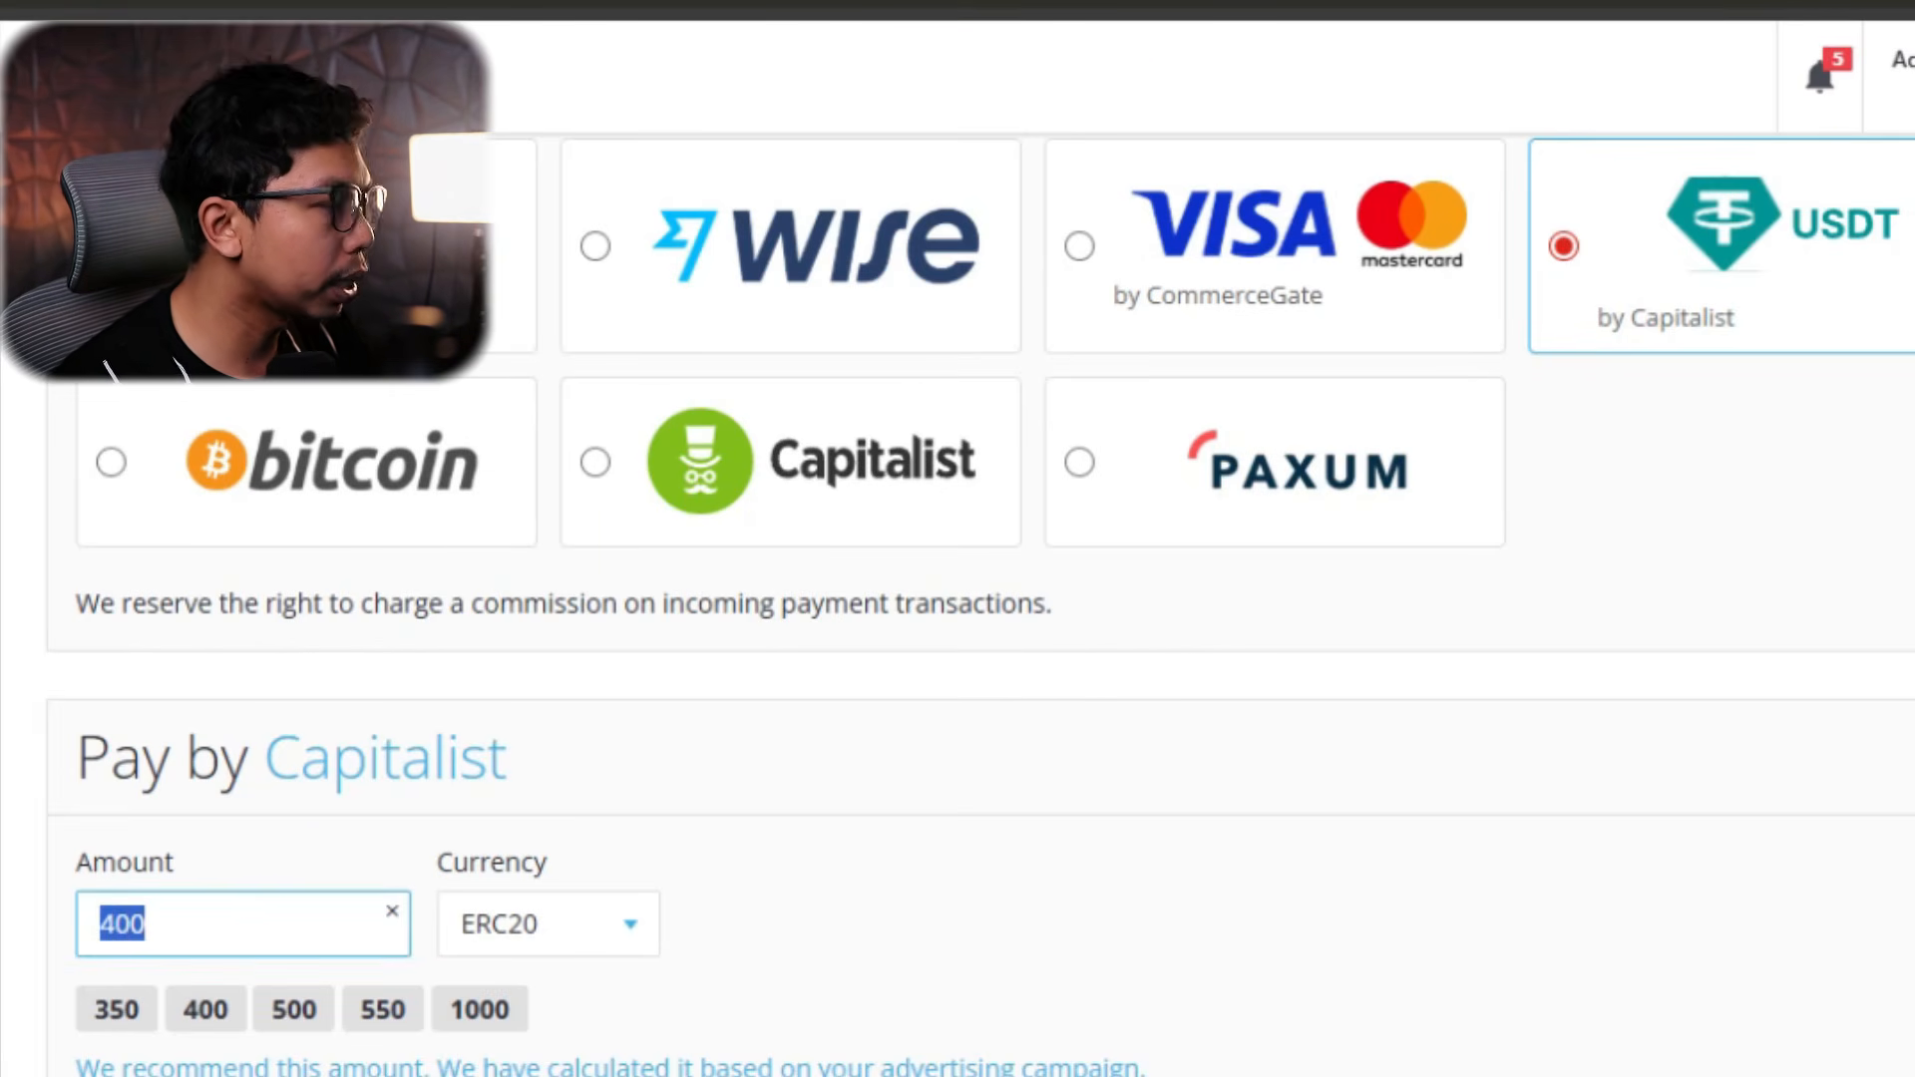
type("100")
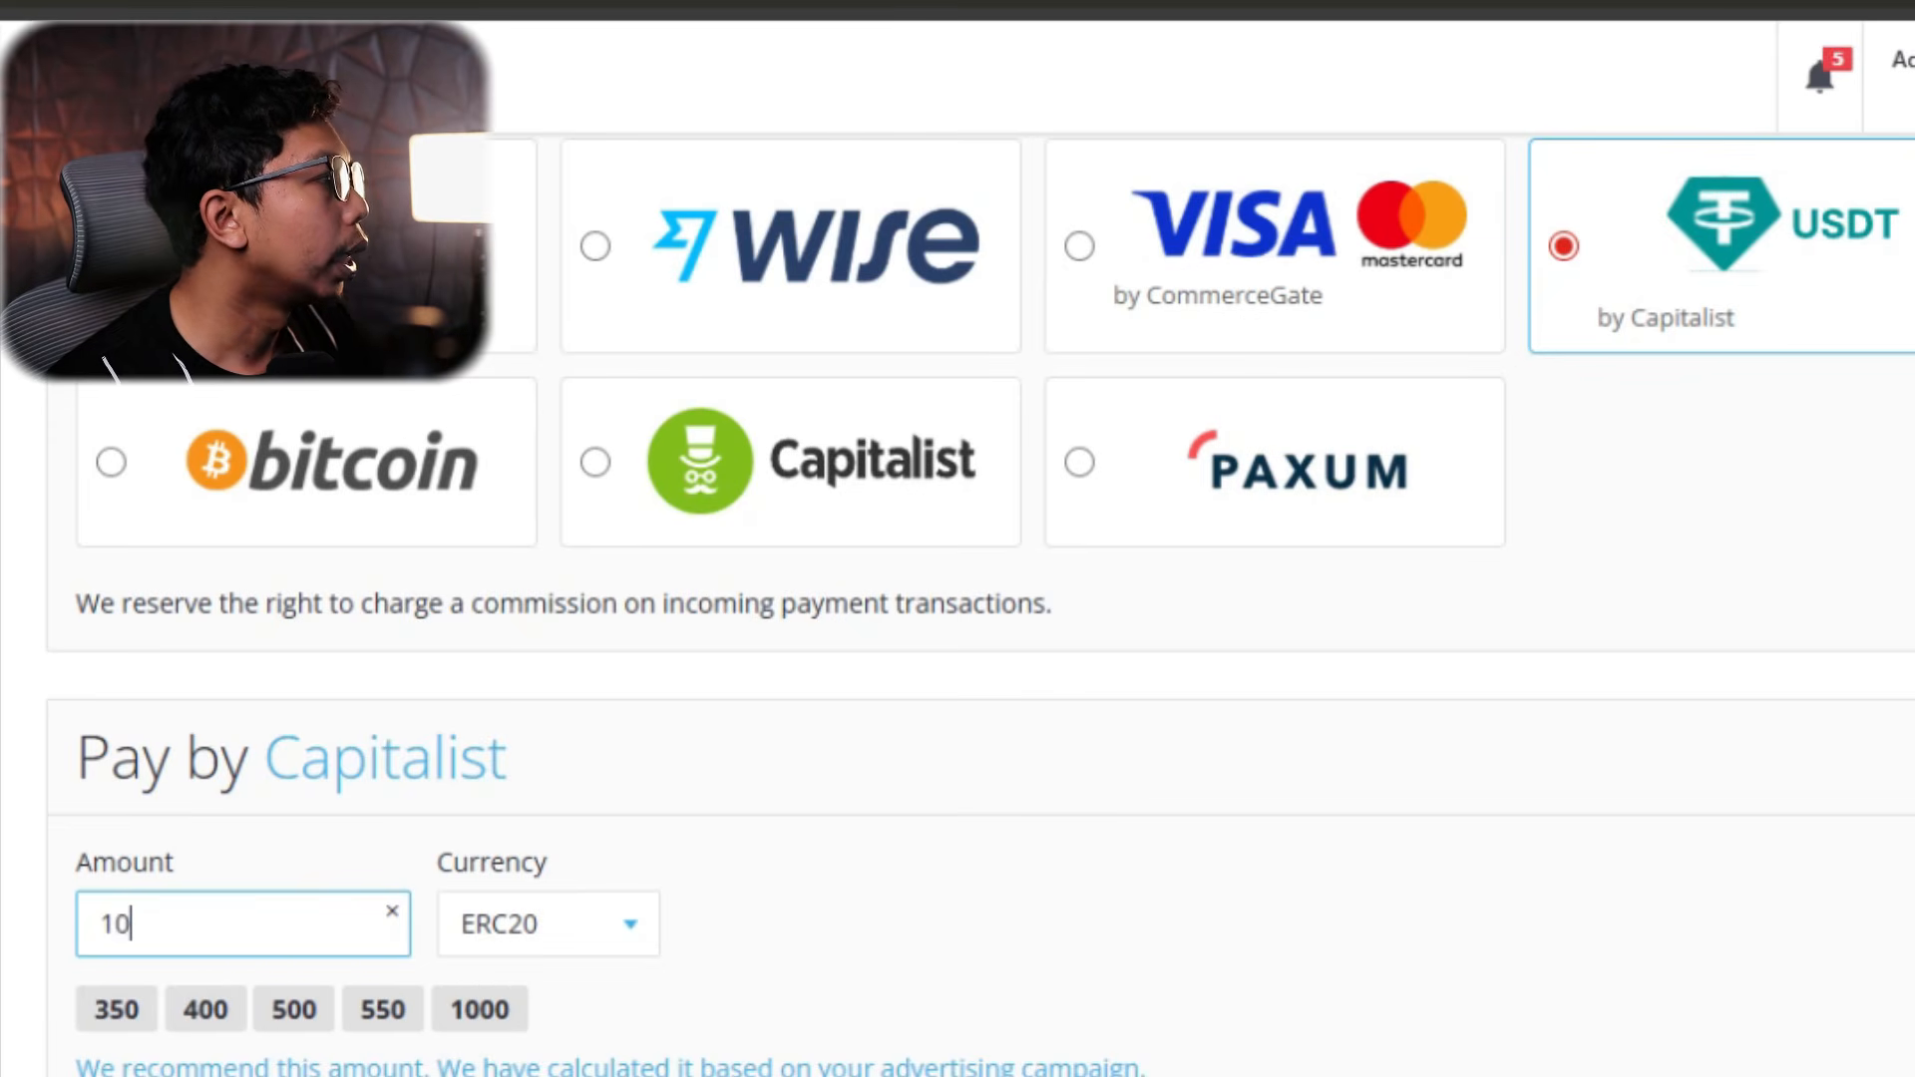
left_click(917, 948)
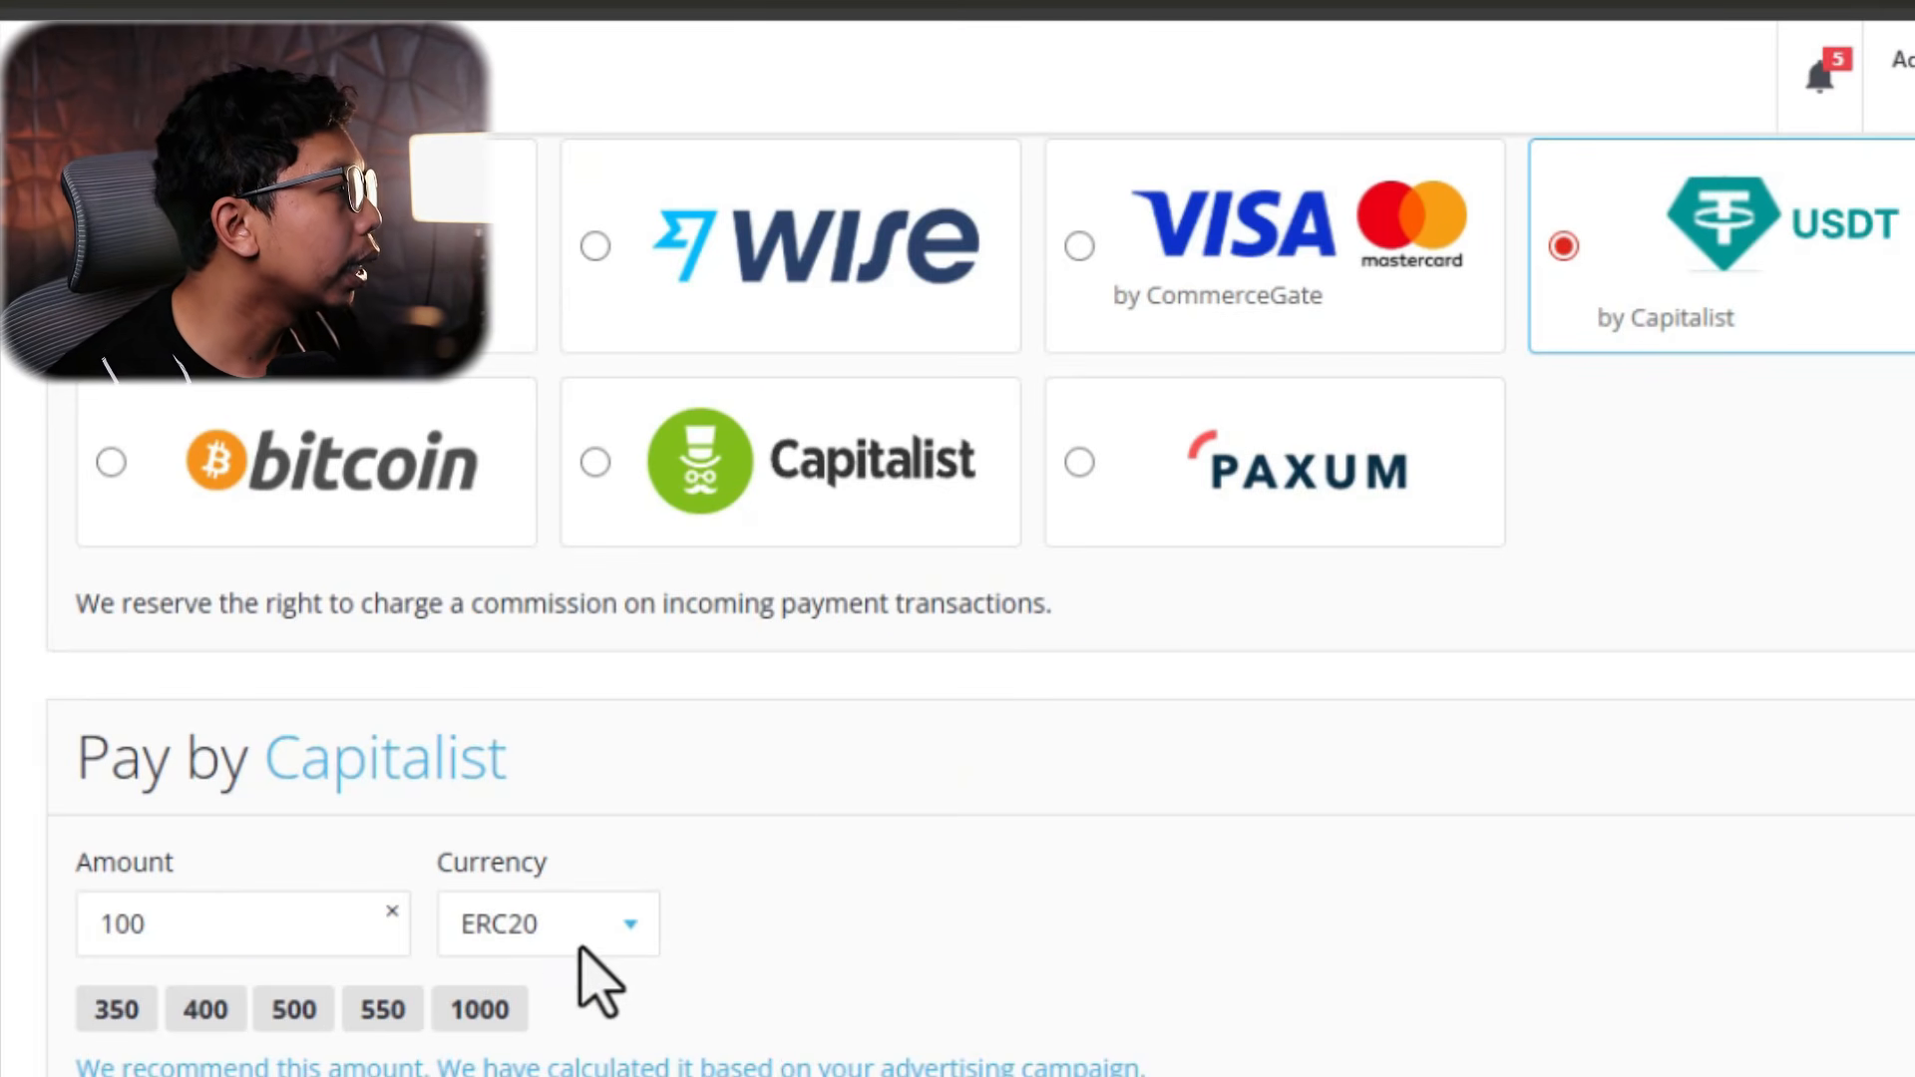
Try both the ERC20 and TRC20 currency options for the Capitalist payment and settle on TRC20
left_click(494, 944)
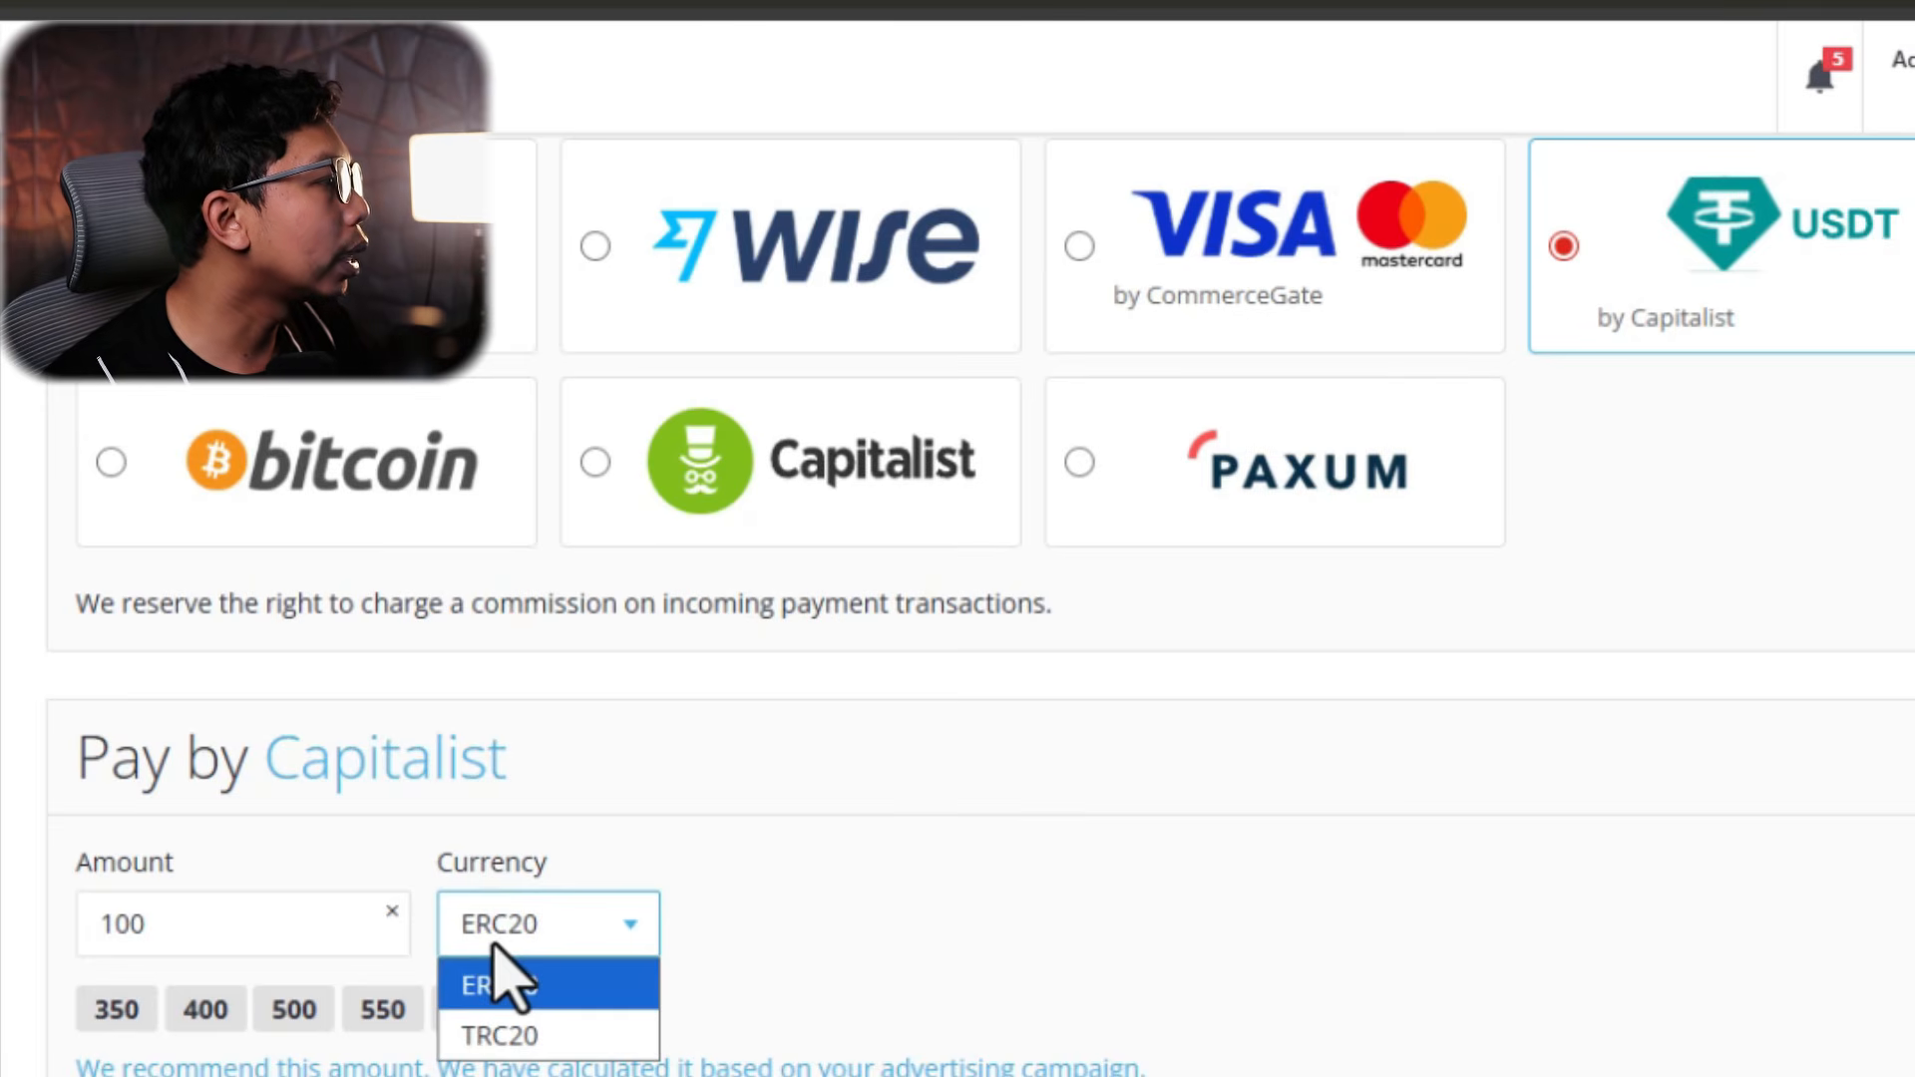
left_click(552, 1037)
left_click(586, 943)
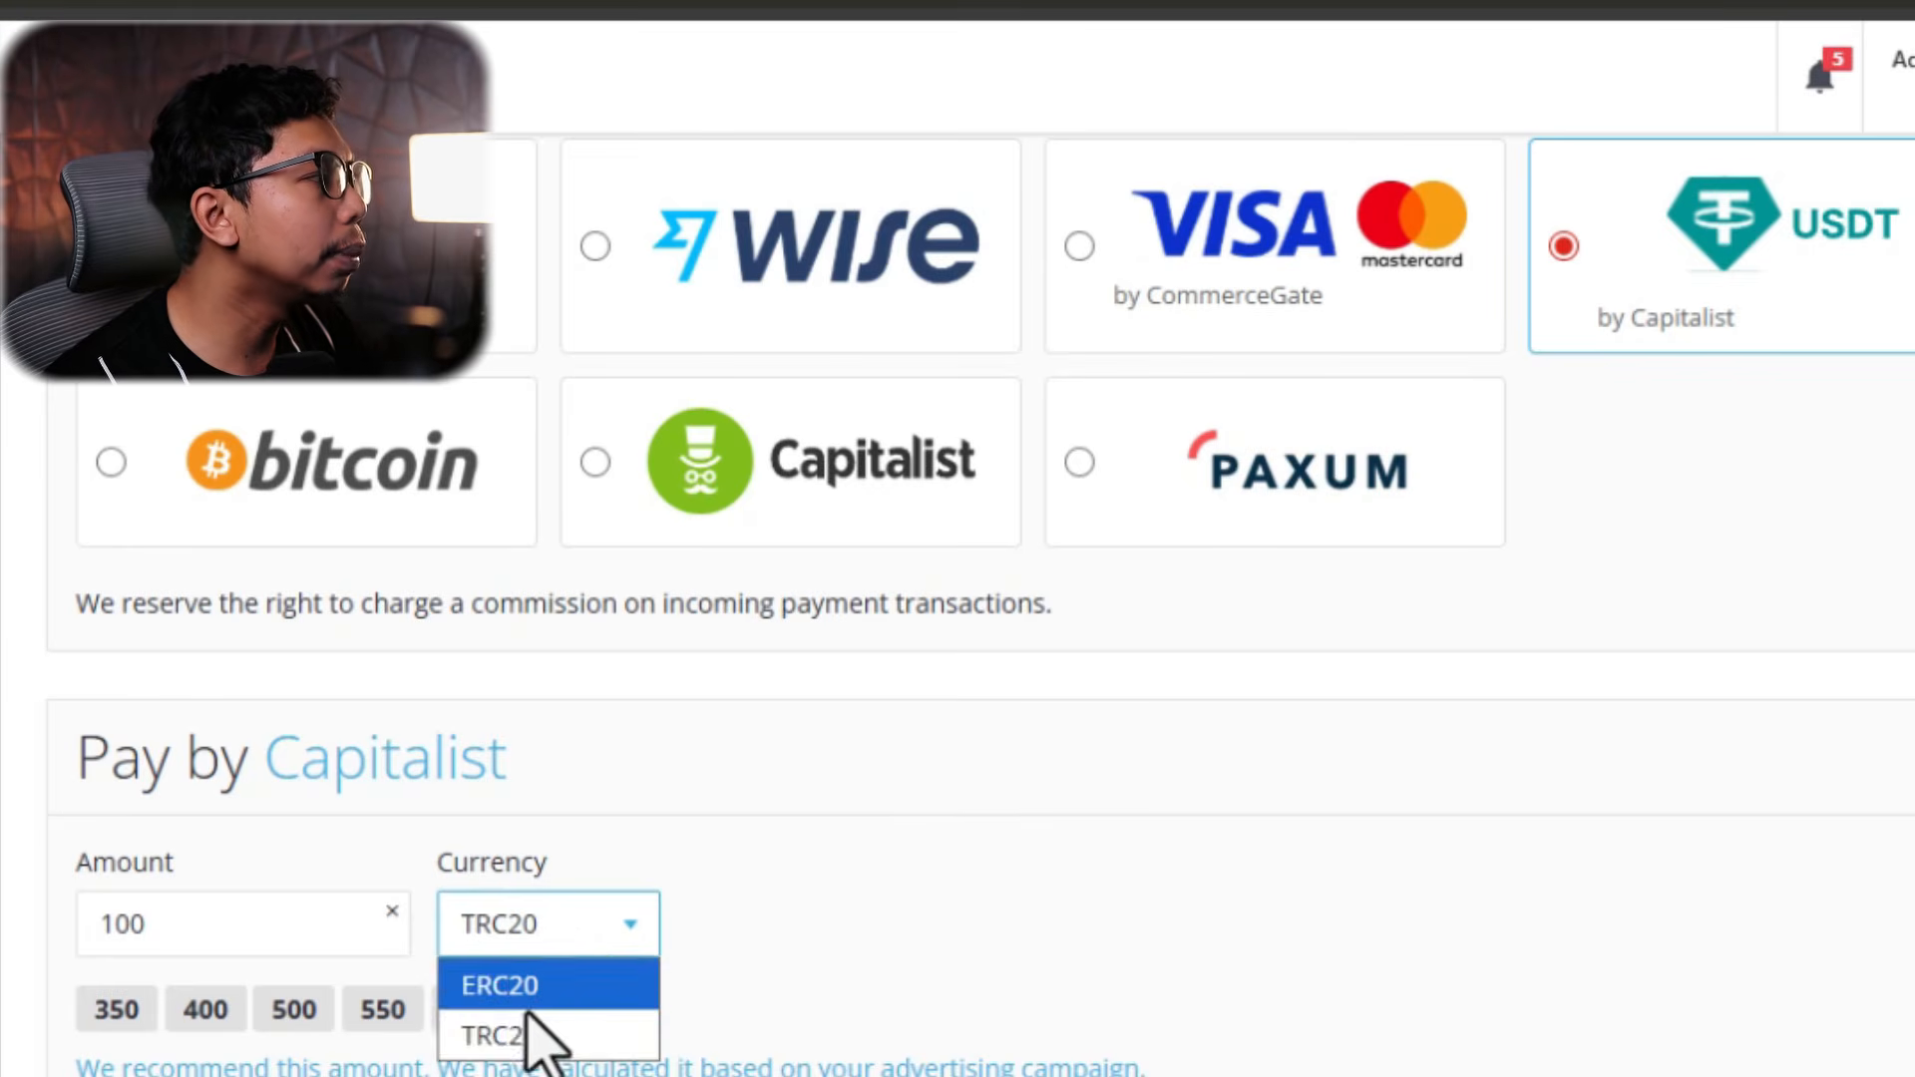
left_click(533, 987)
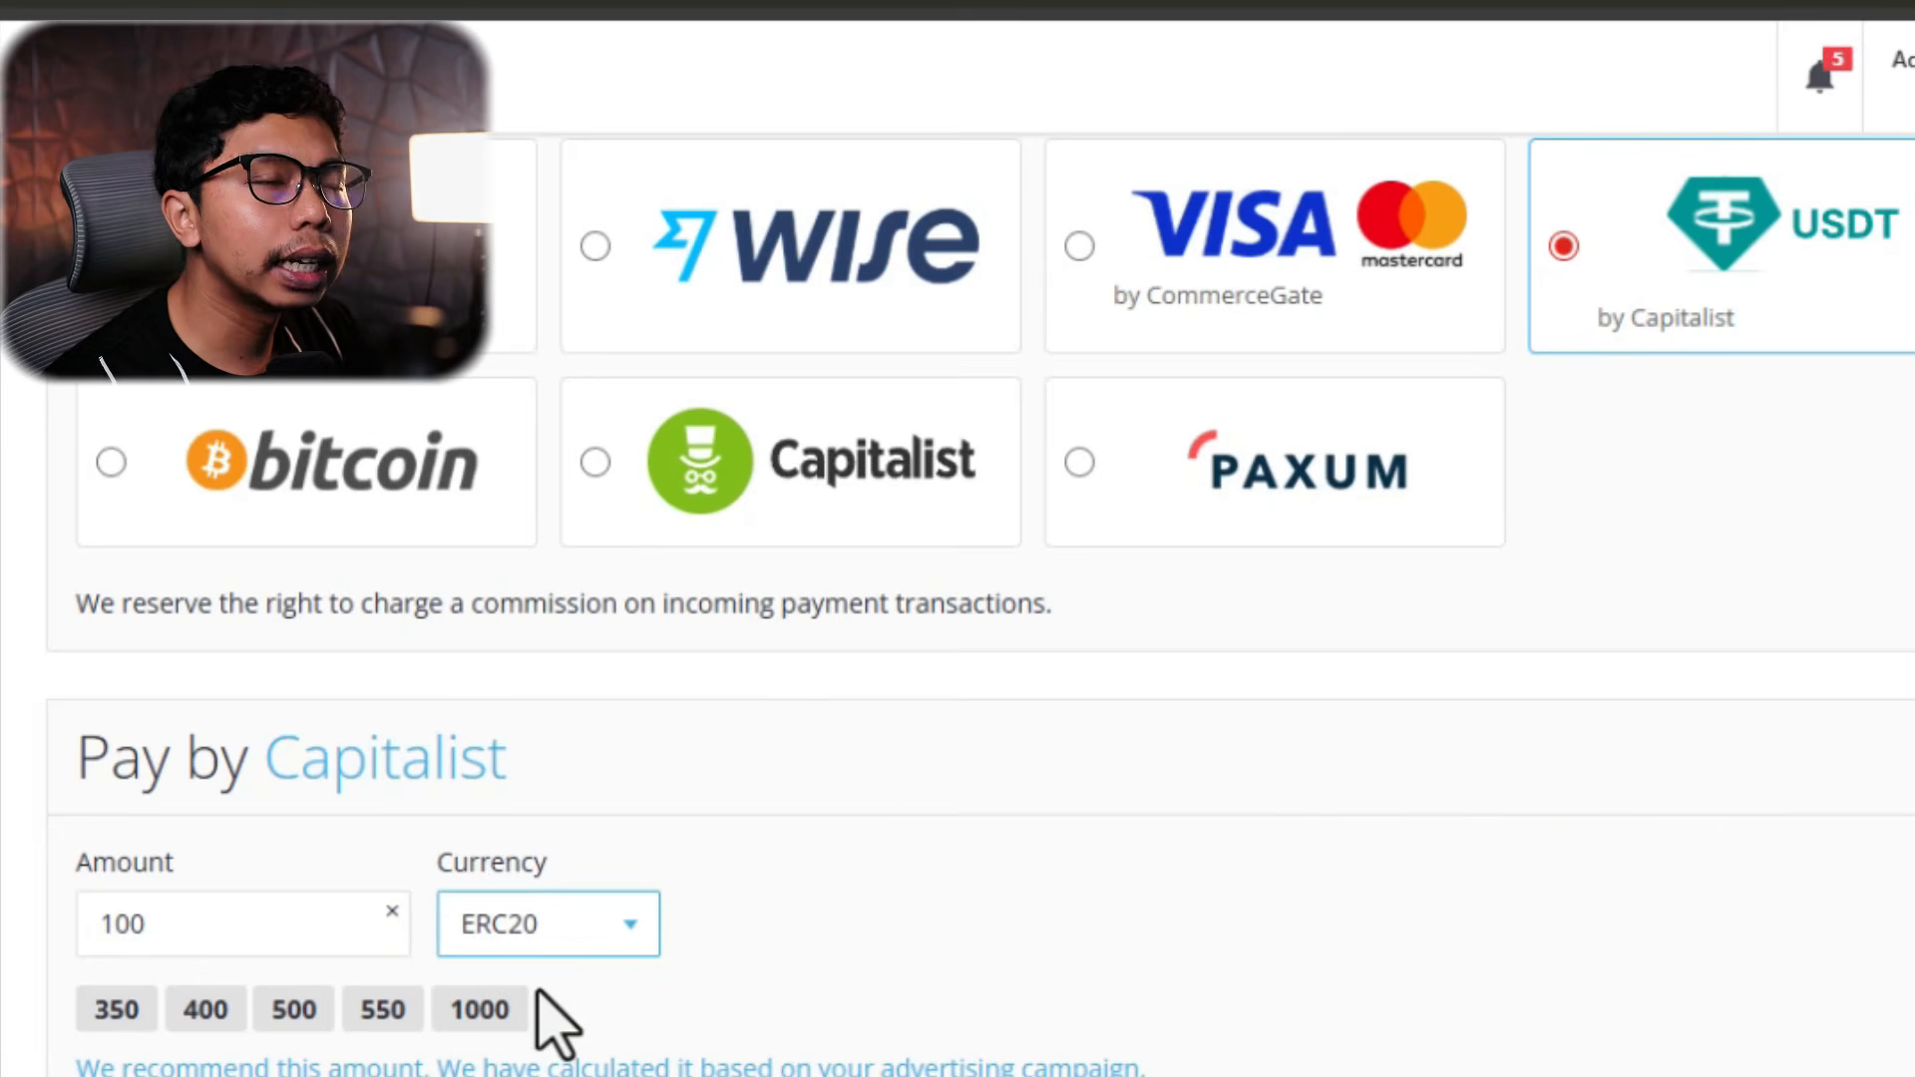
left_click(574, 945)
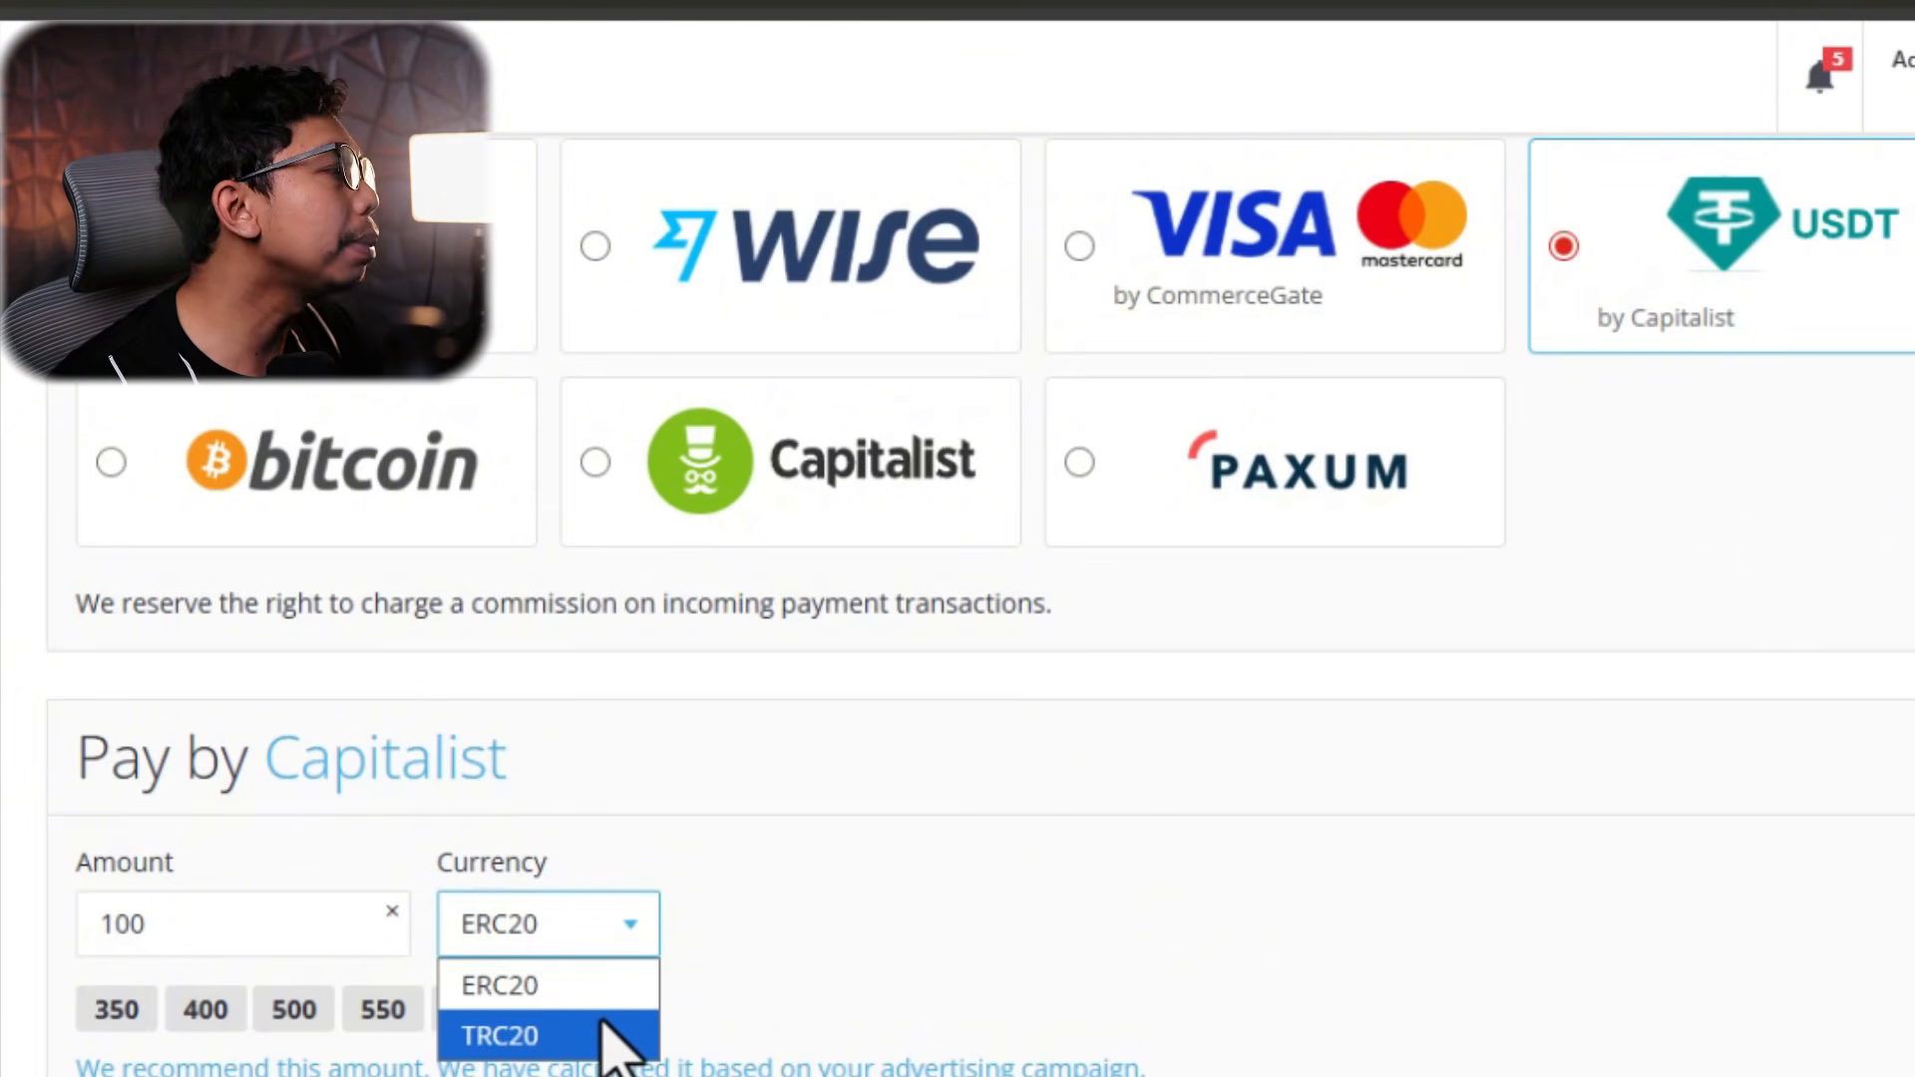
left_click(514, 1037)
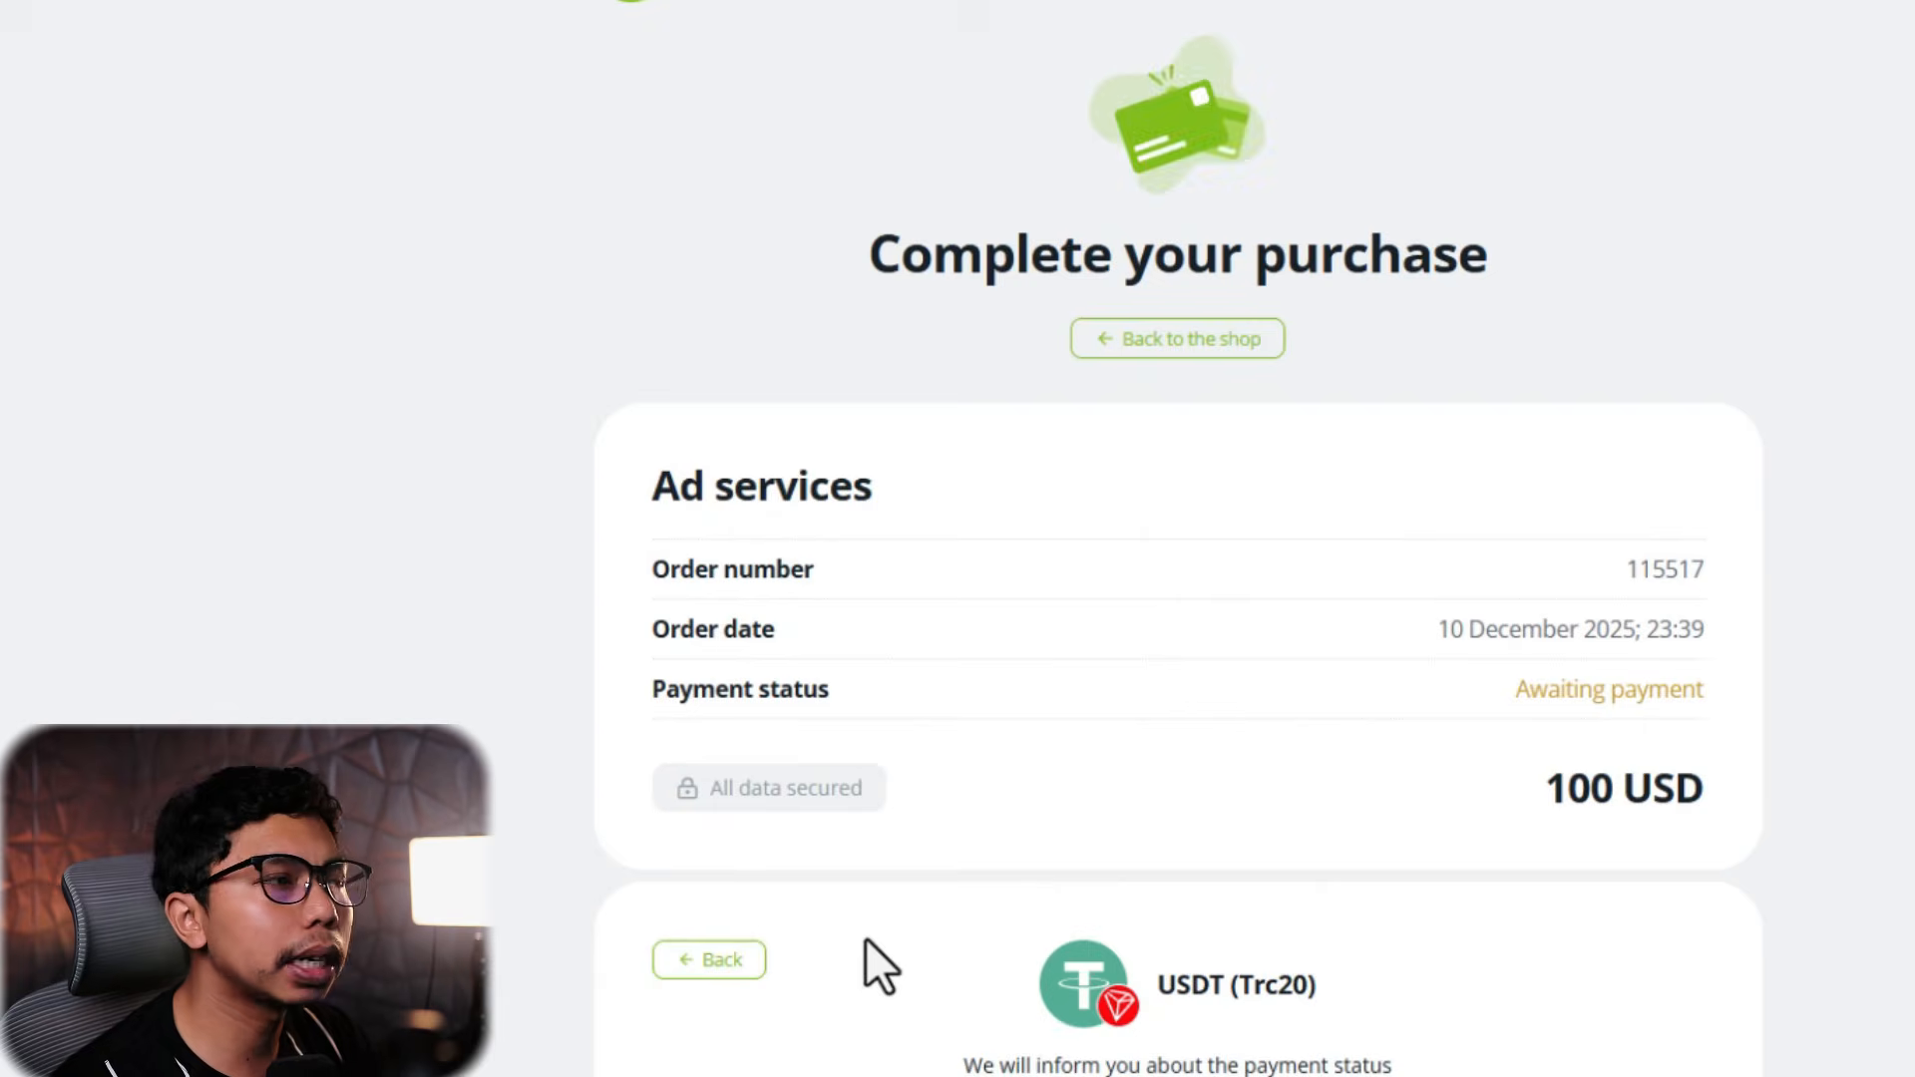
Fill in the payer's e-mail for the USDT (Trc20) payment and look over the order details
scroll(957, 876, "down", 4)
scroll(1015, 758, "down", 3)
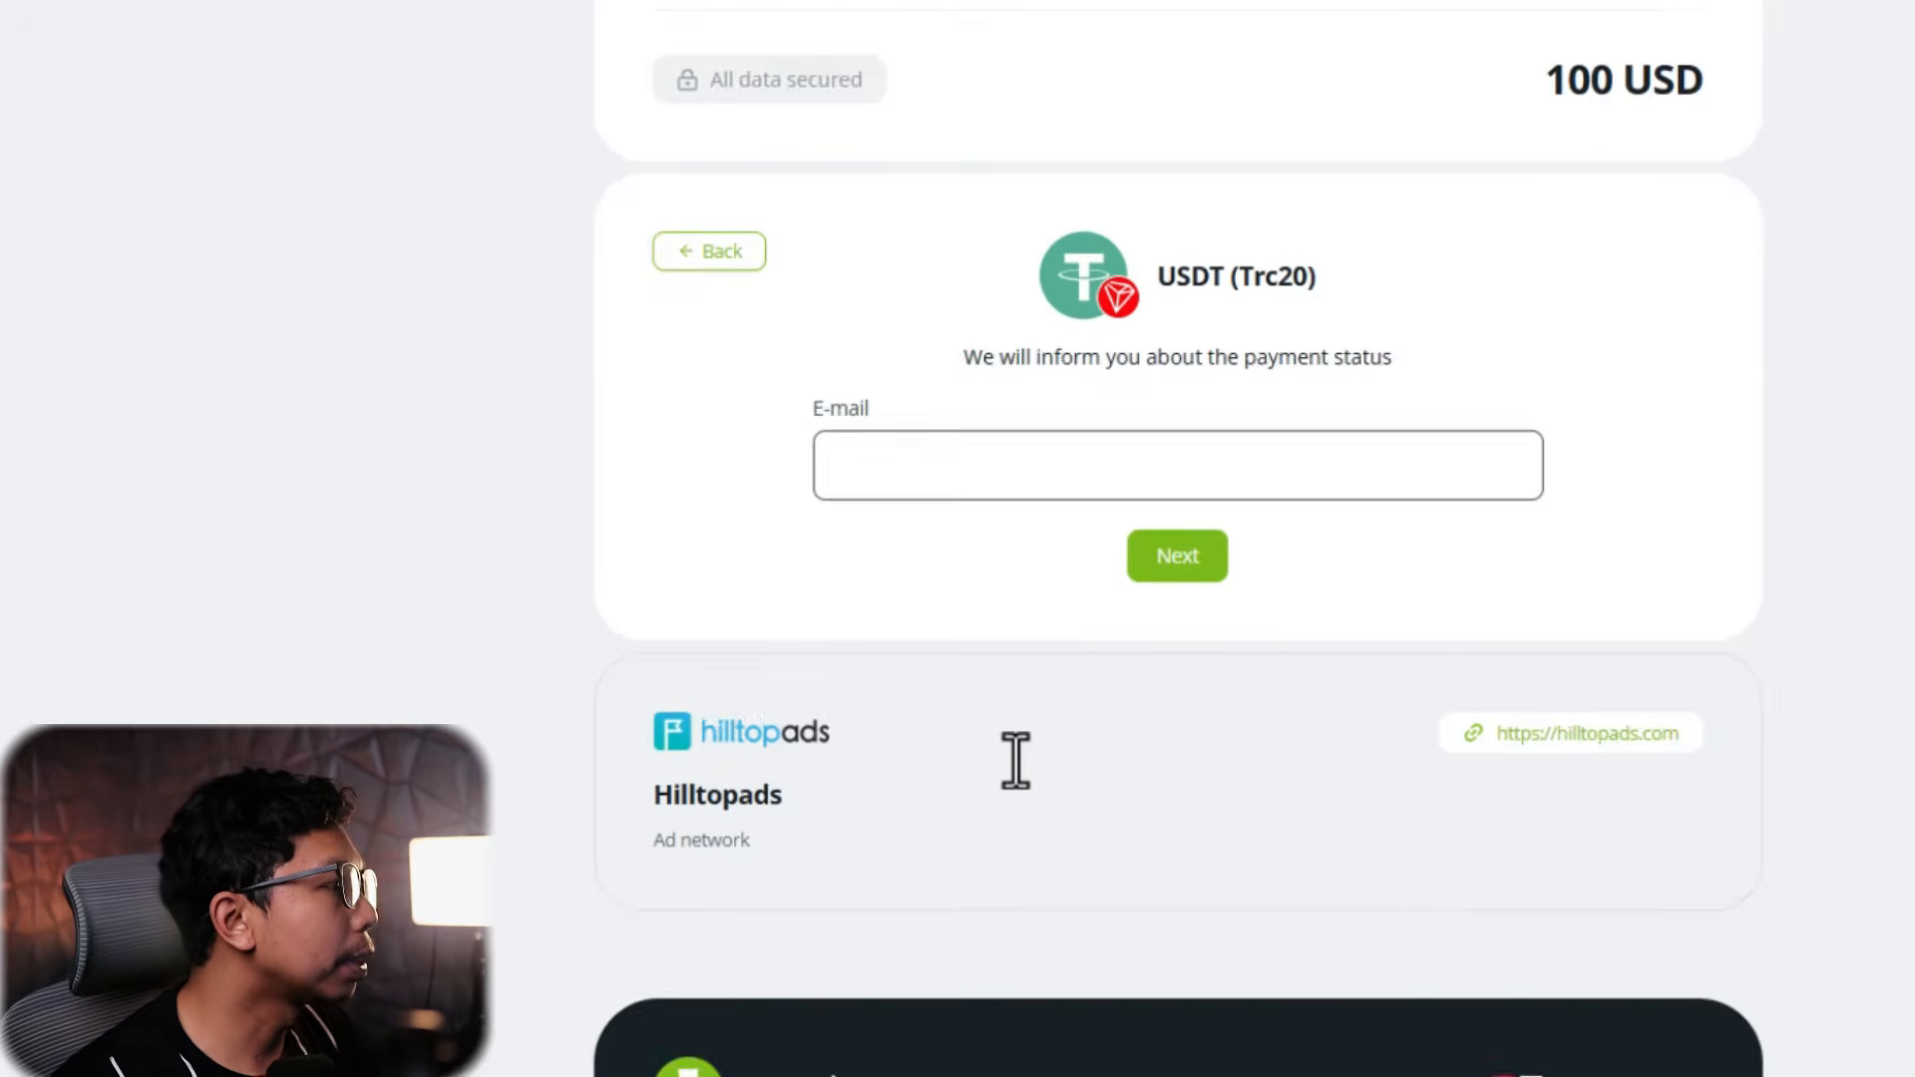
scroll(1016, 760, "up", 3)
left_click(1436, 771)
scroll(1176, 907, "down", 2)
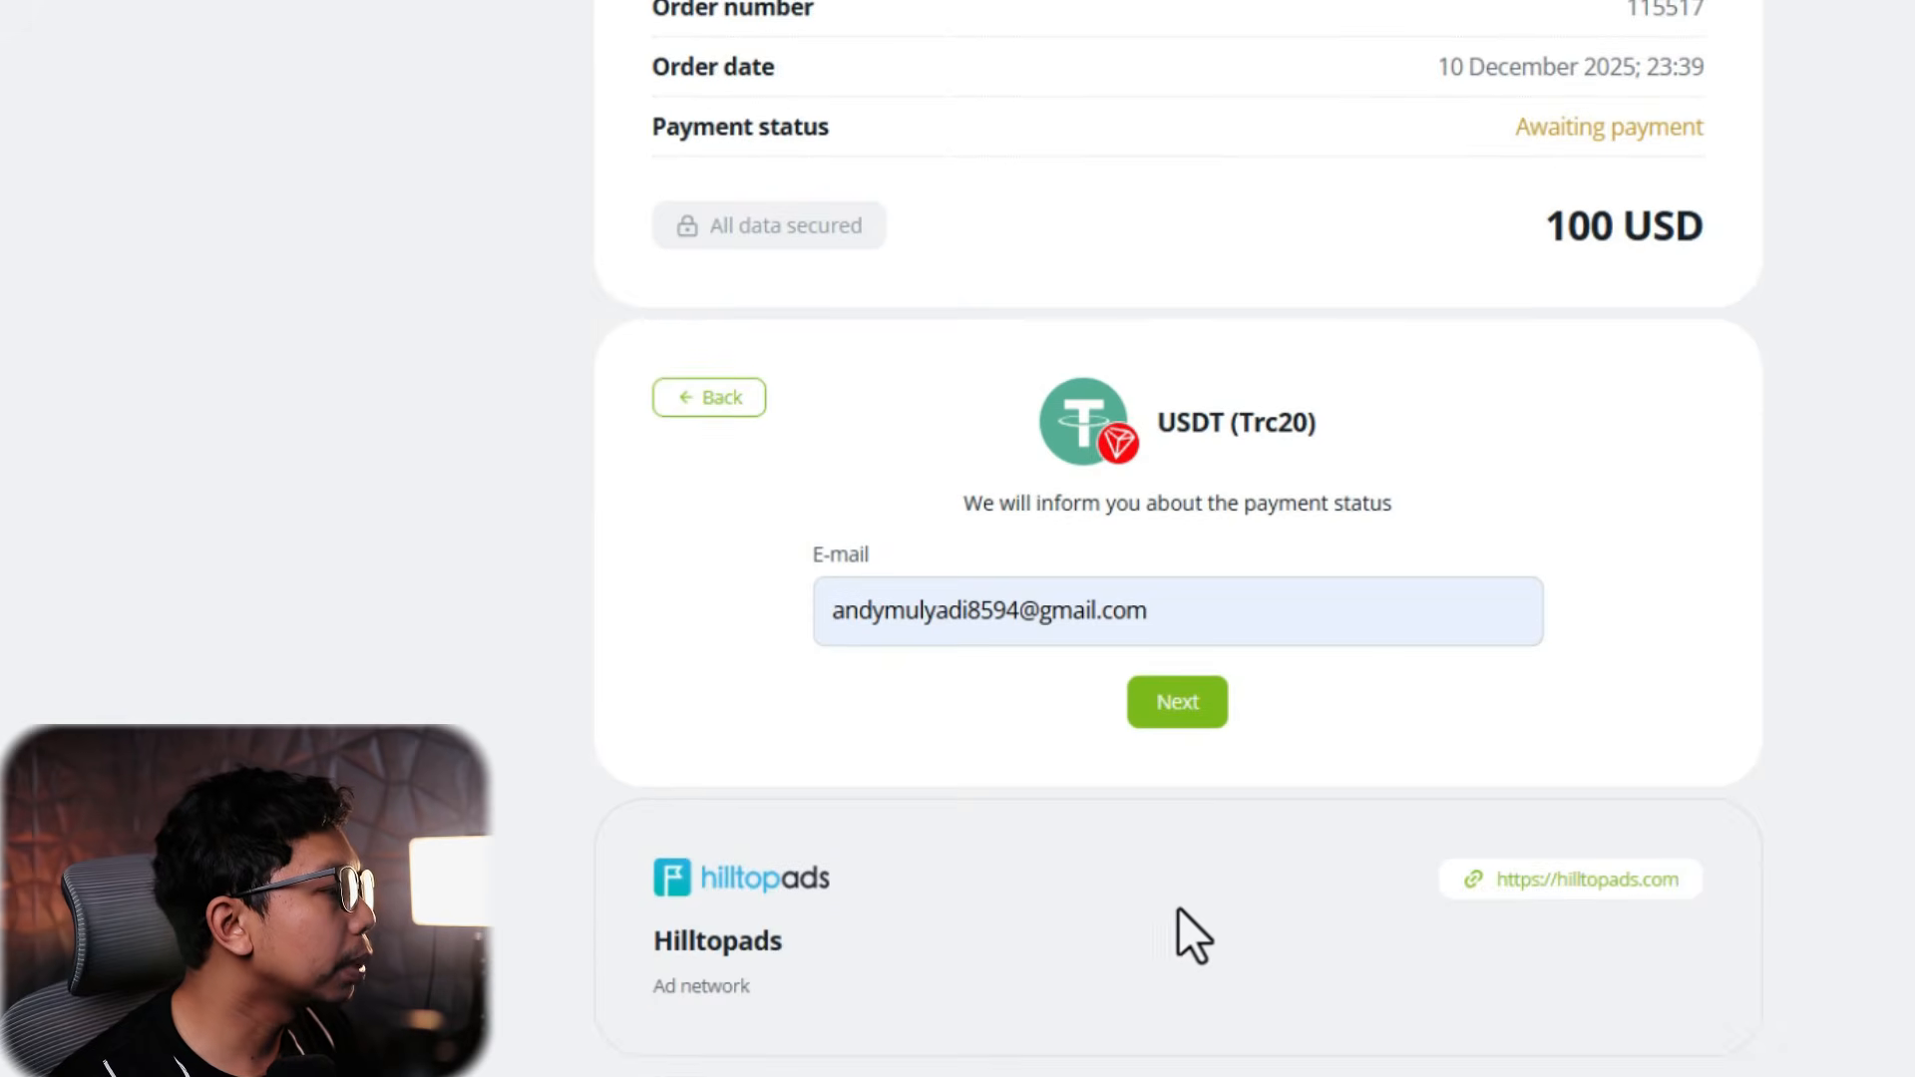
scroll(1172, 927, "down", 1)
scroll(1167, 962, "up", 5)
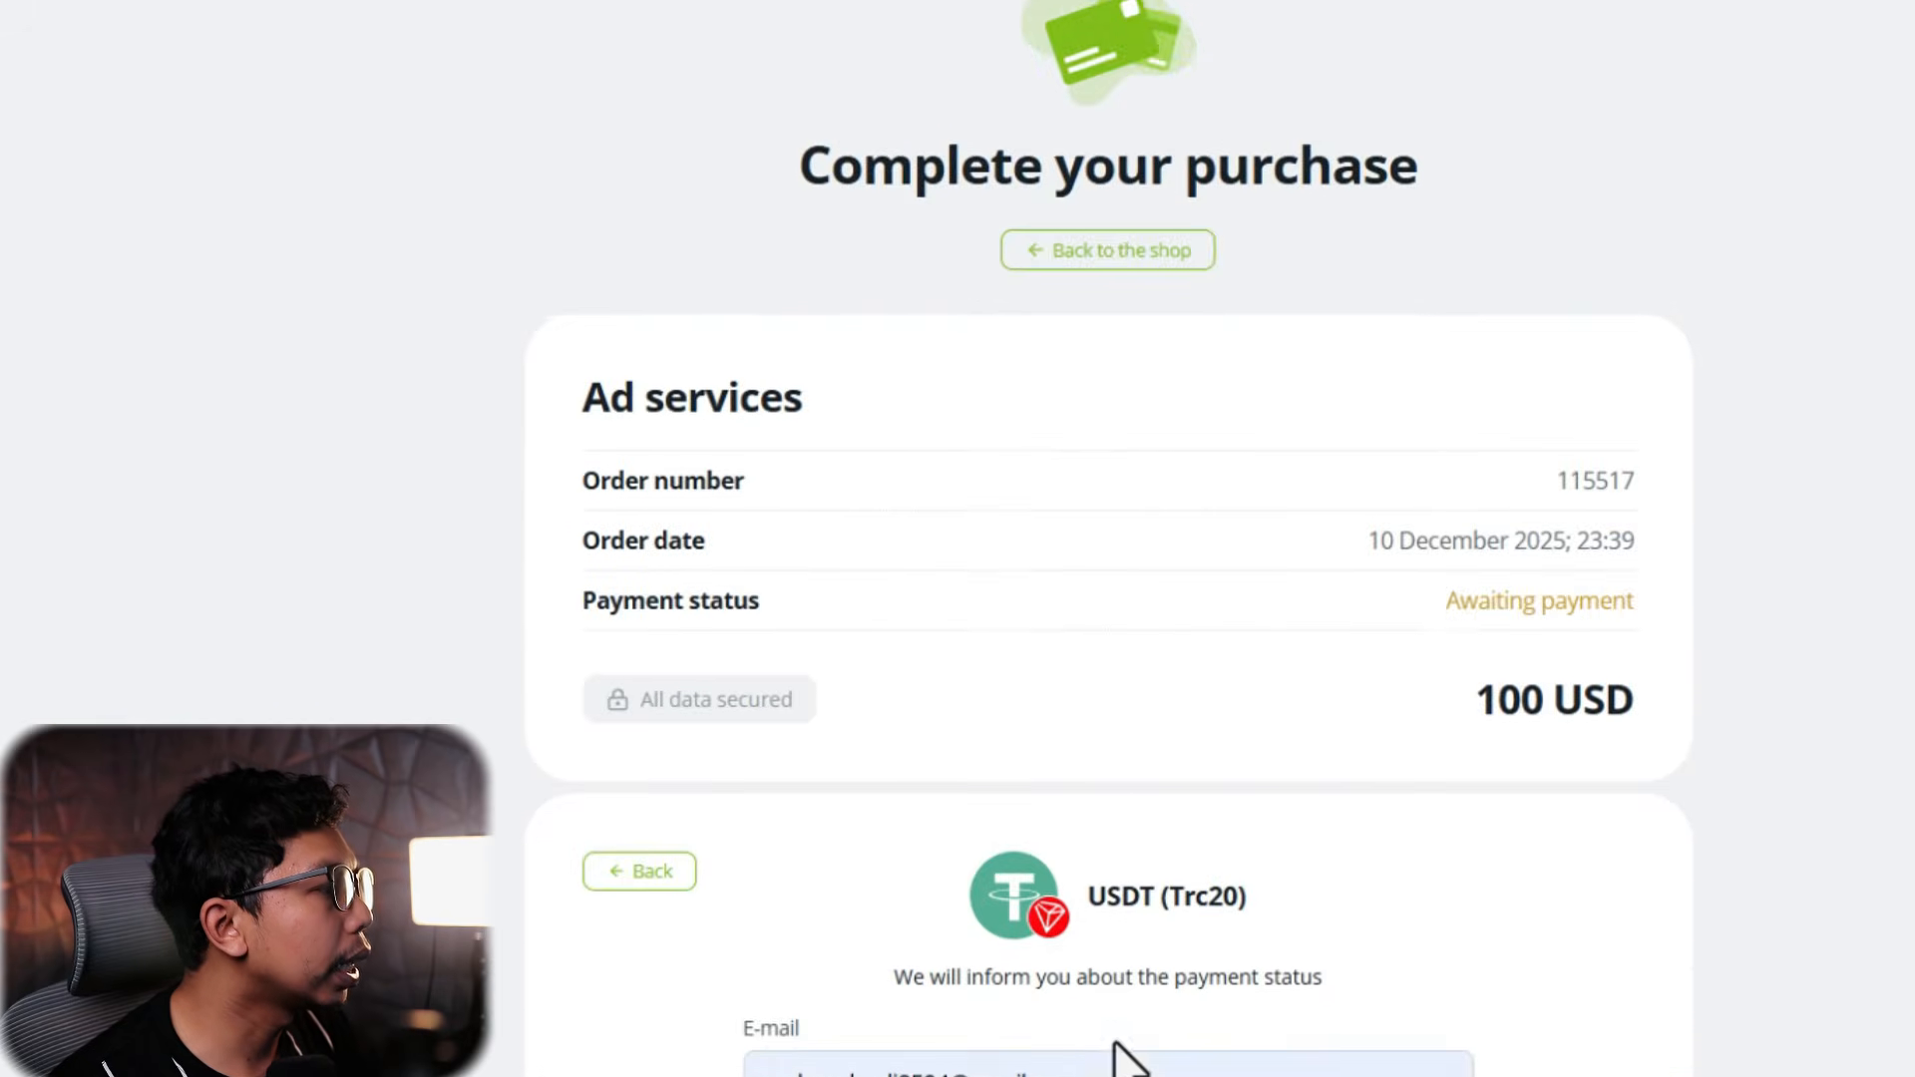
left_click(996, 904)
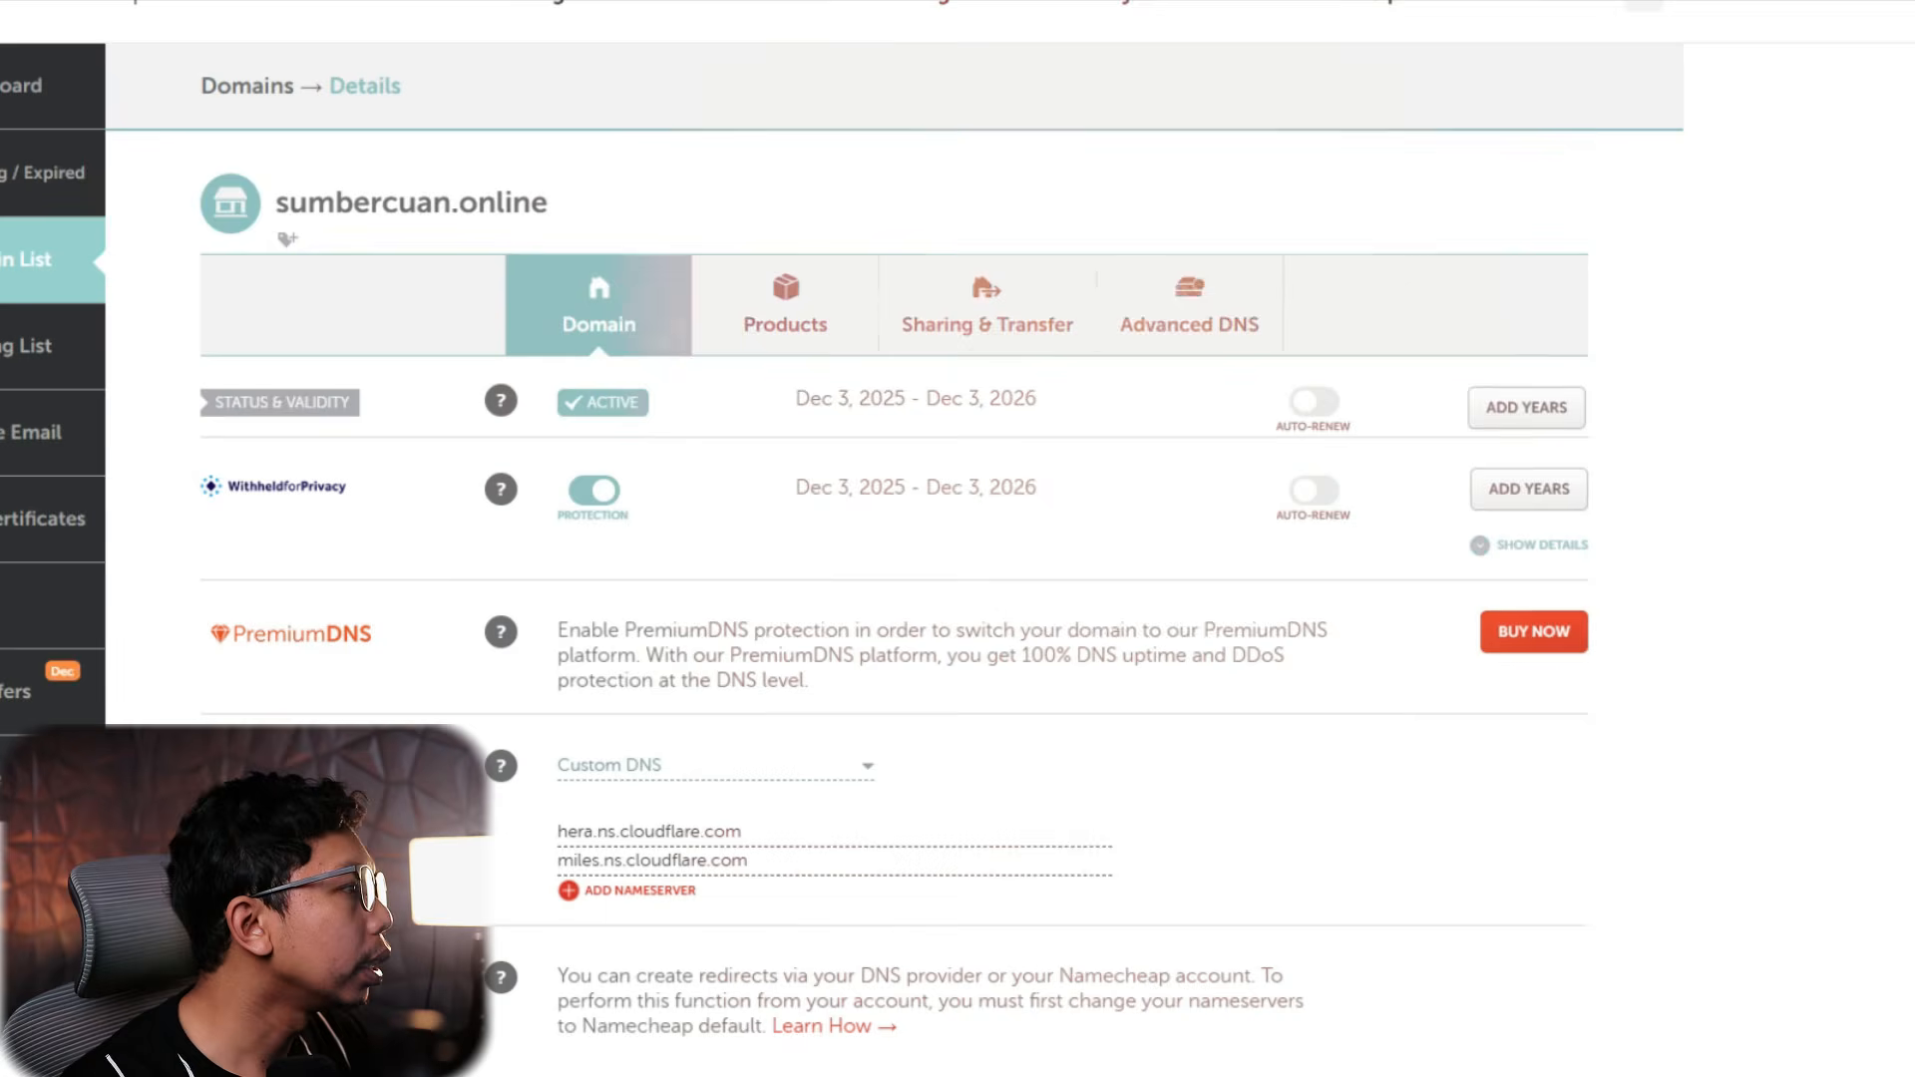
Copy the domain name sumbercuan.online from Namecheap and try to add it to Cloudflare as an existing domain
scroll(355, 320, "up", 2)
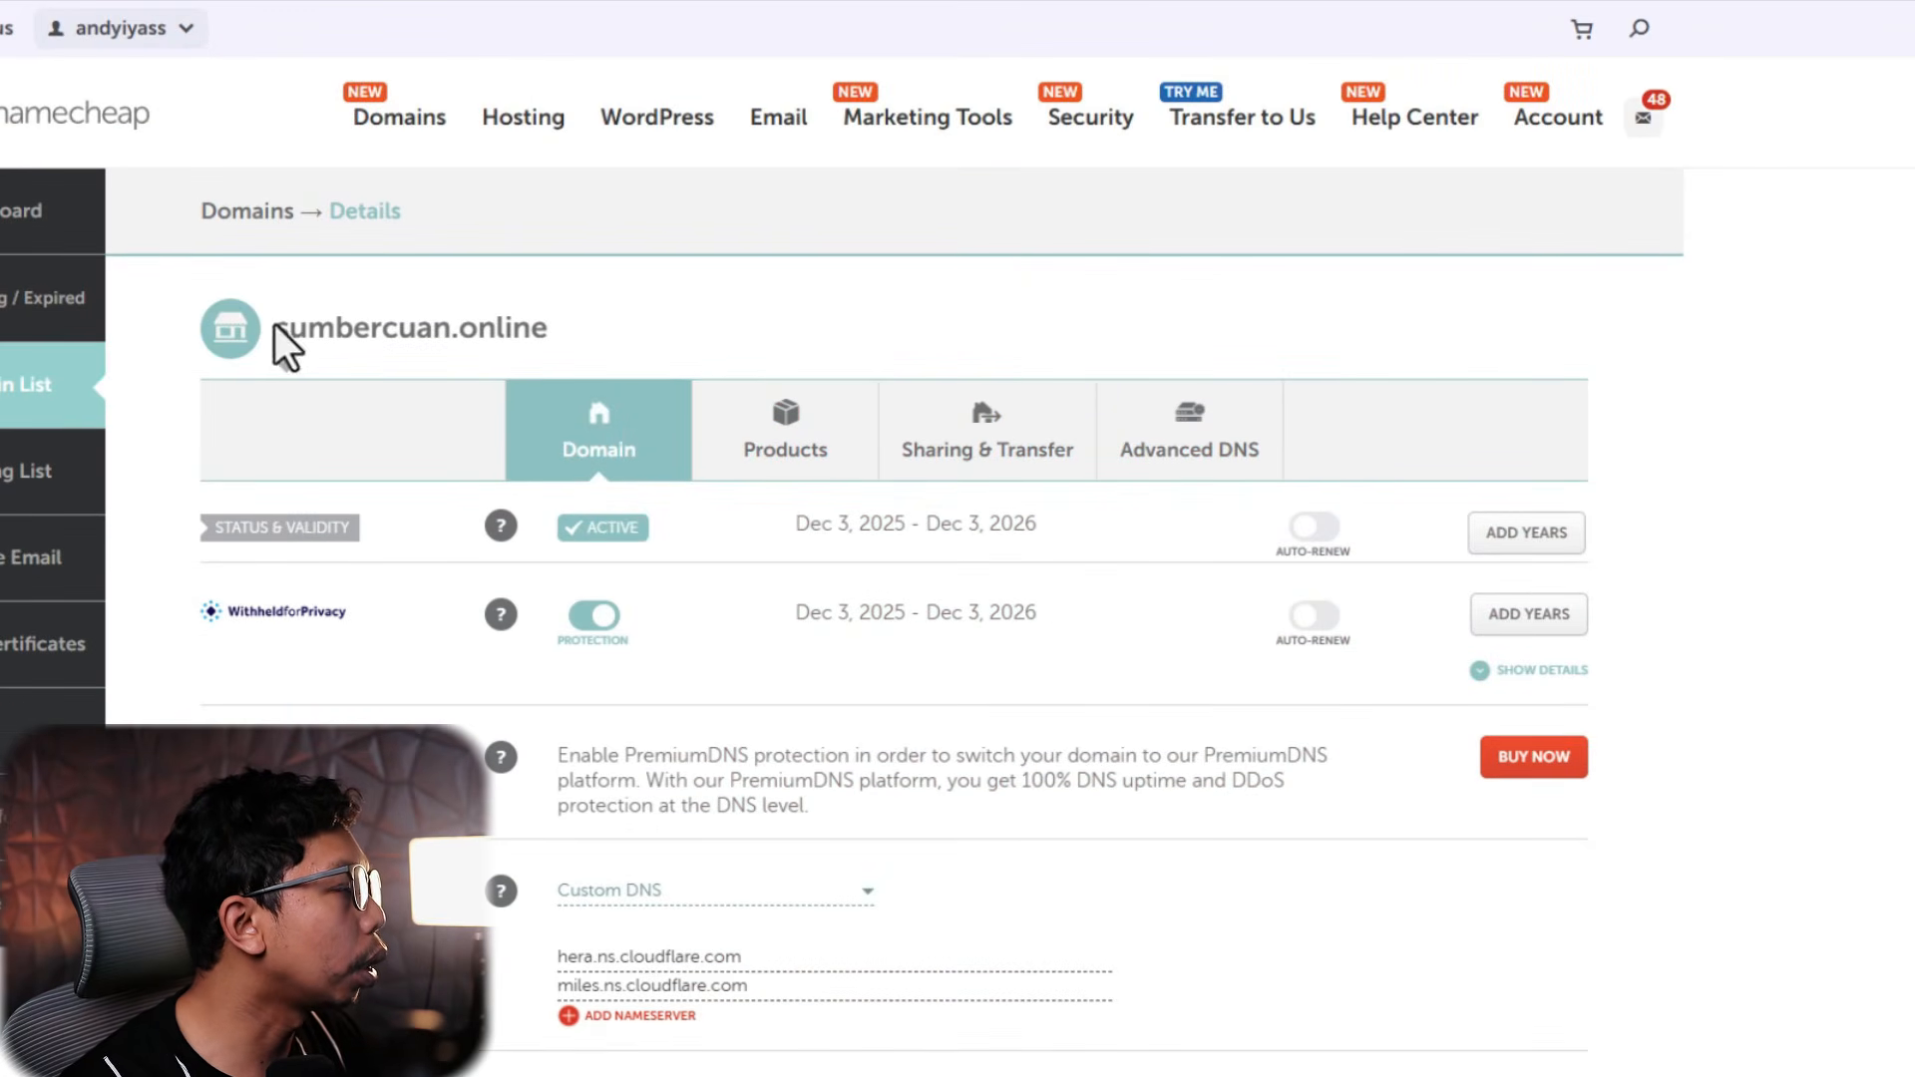
left_click_drag(273, 323, 582, 333)
key("ctrl+c")
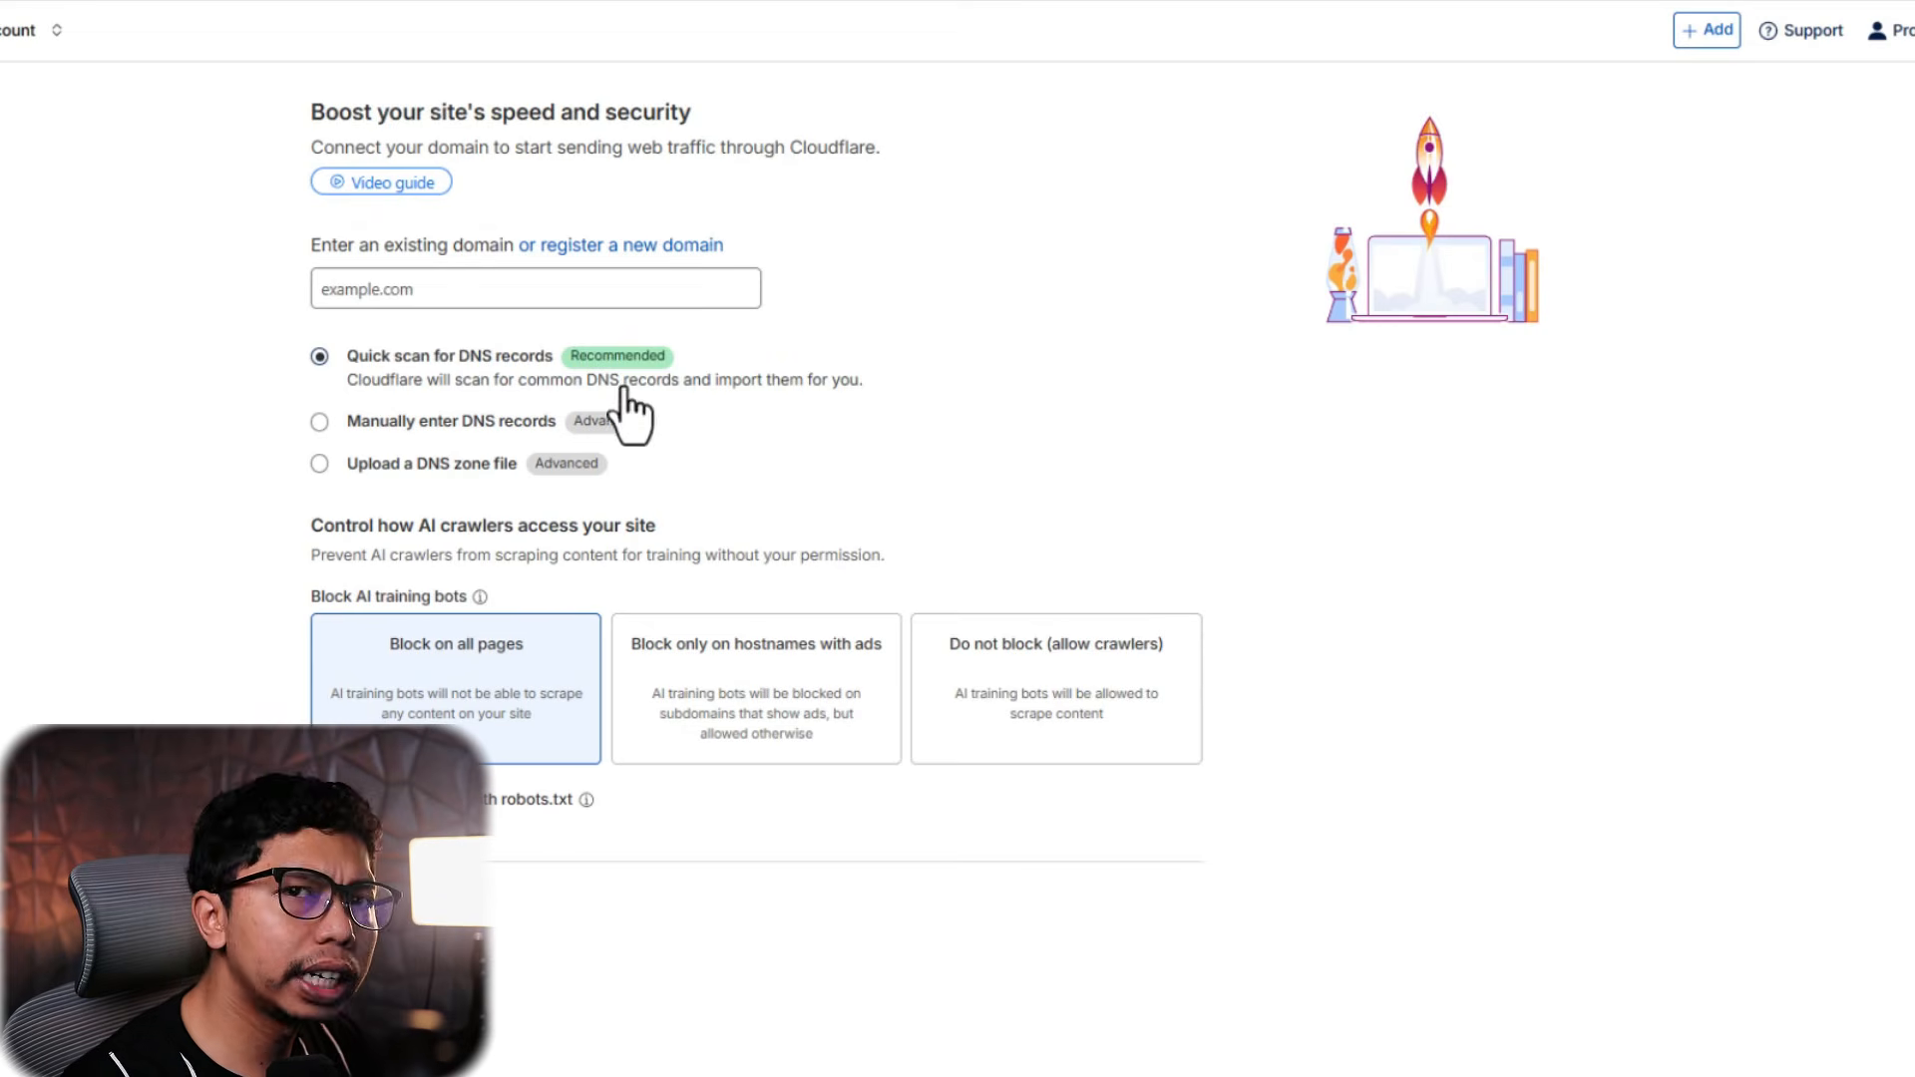
left_click(1706, 32)
left_click(1529, 118)
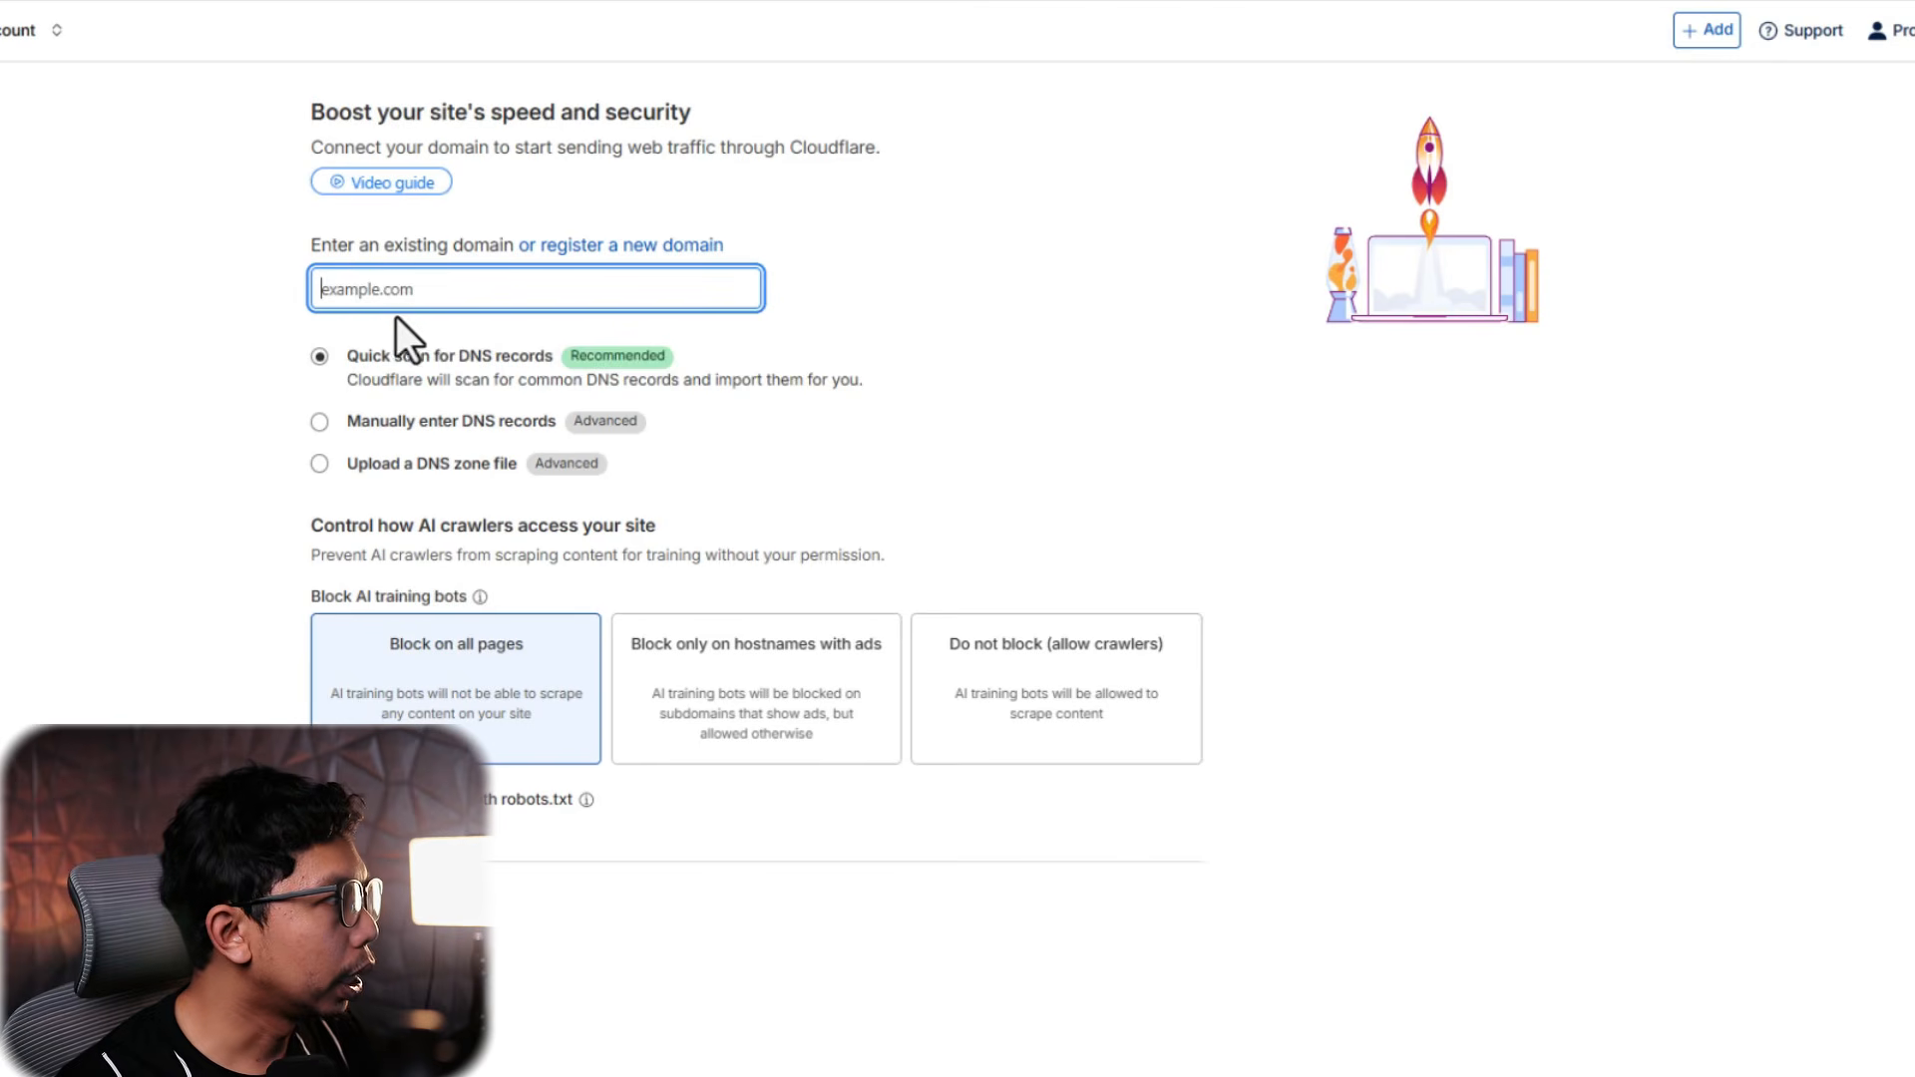
key("ctrl+v")
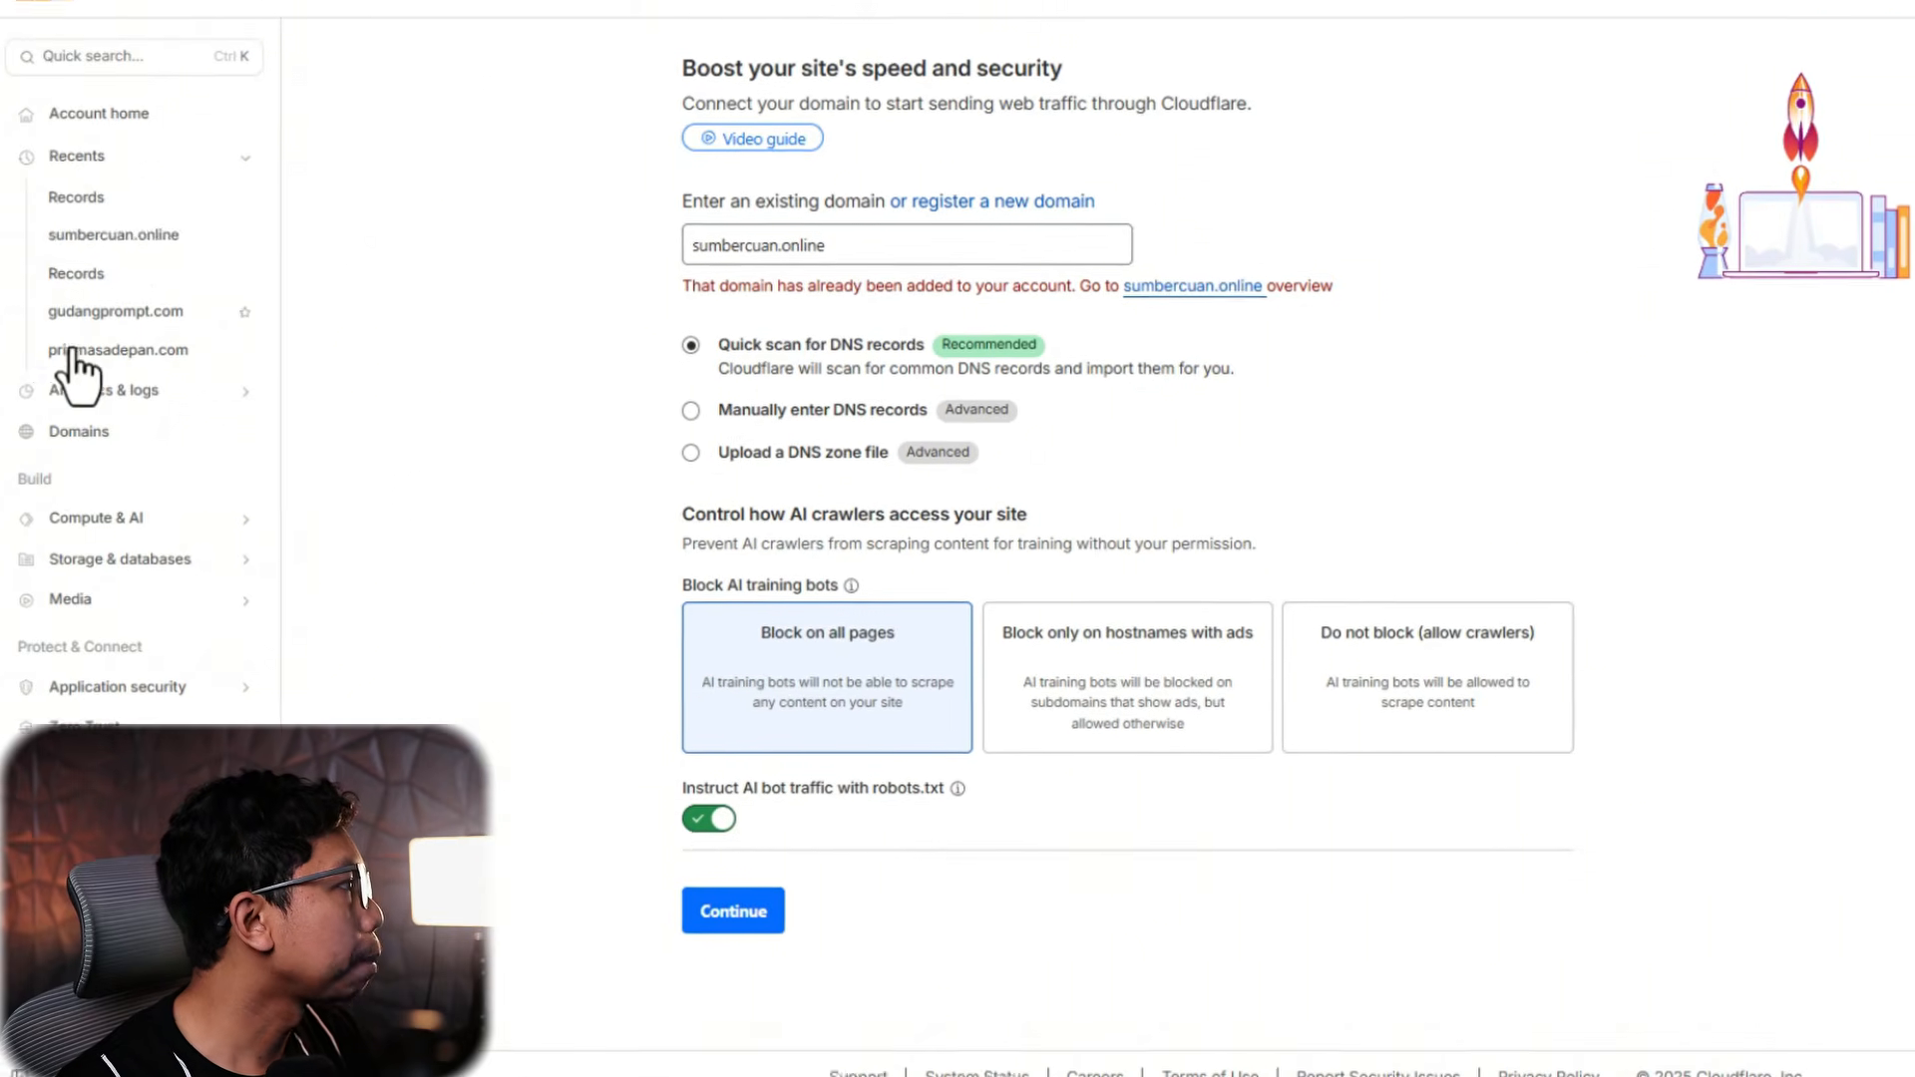
Open the DNS records of the sumbercuan.online domain in Cloudflare
left_click(134, 235)
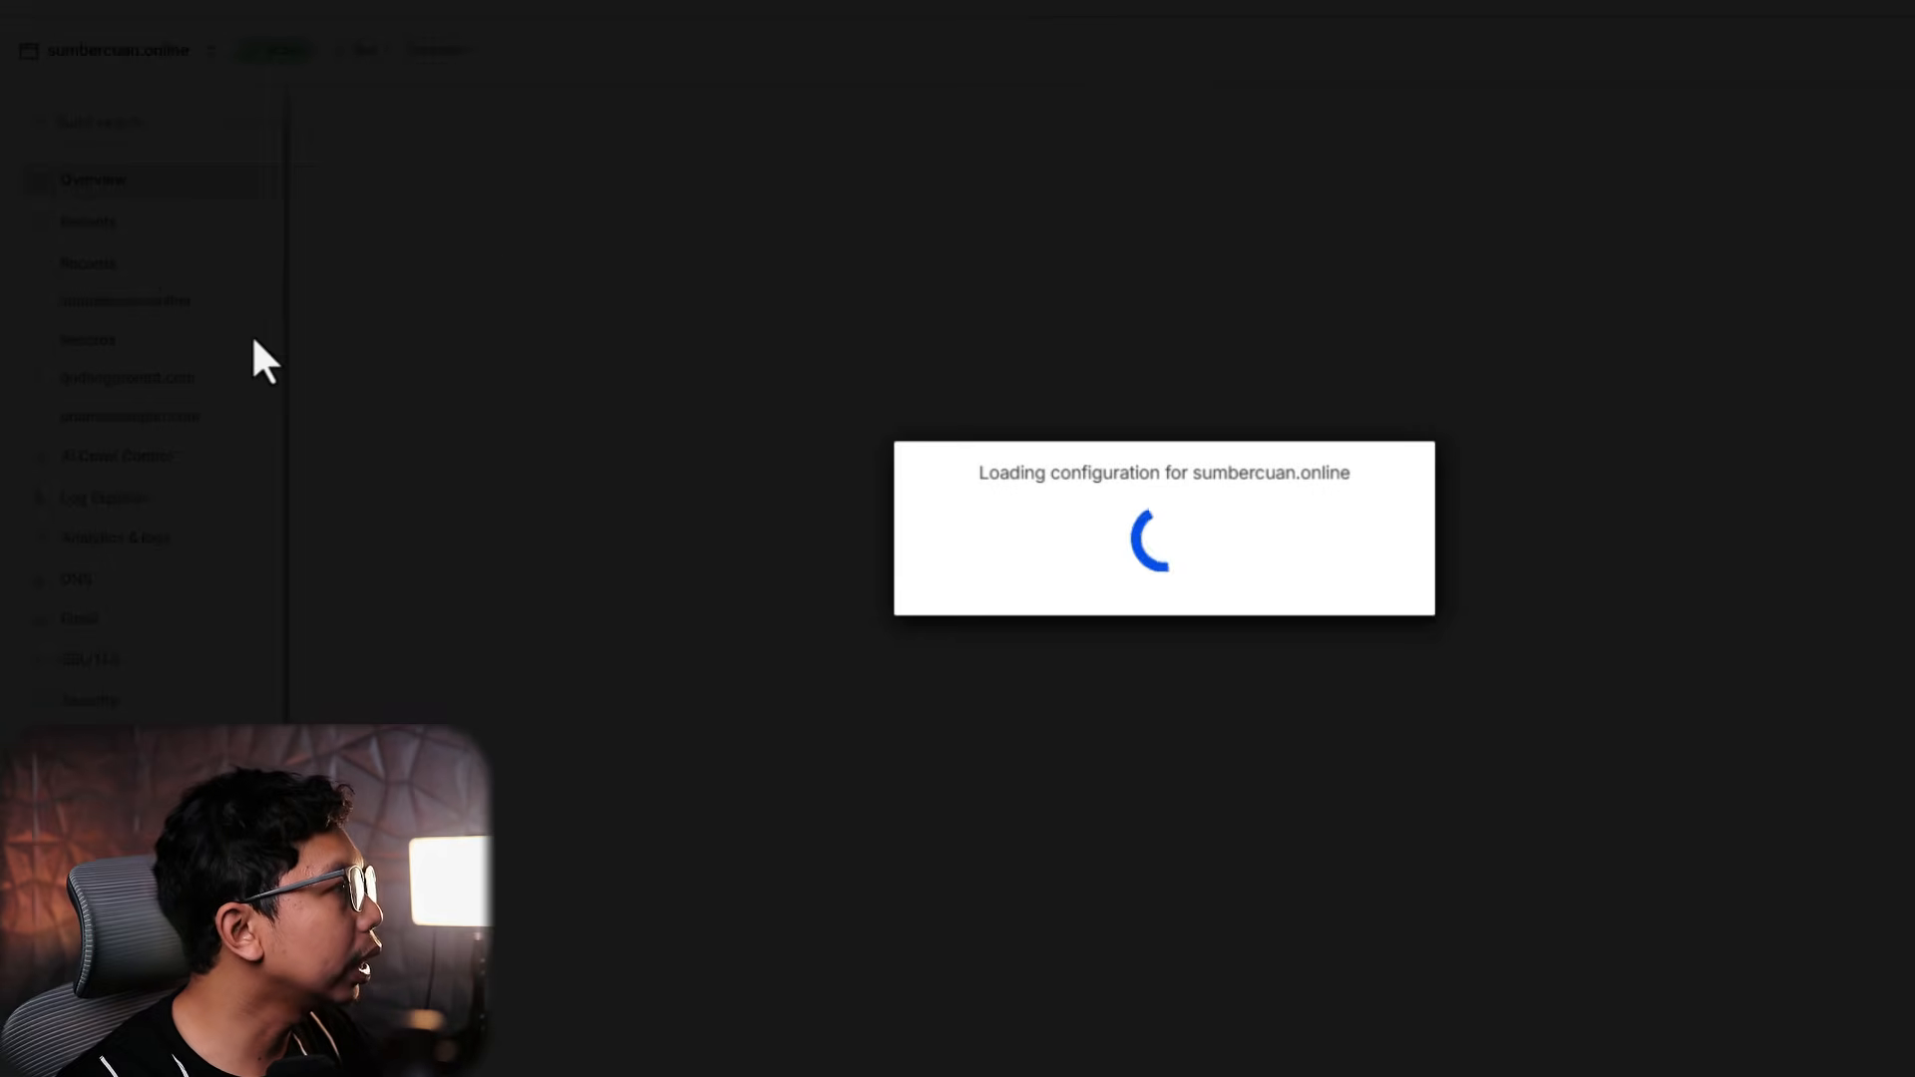
scroll(778, 264, "down", 5)
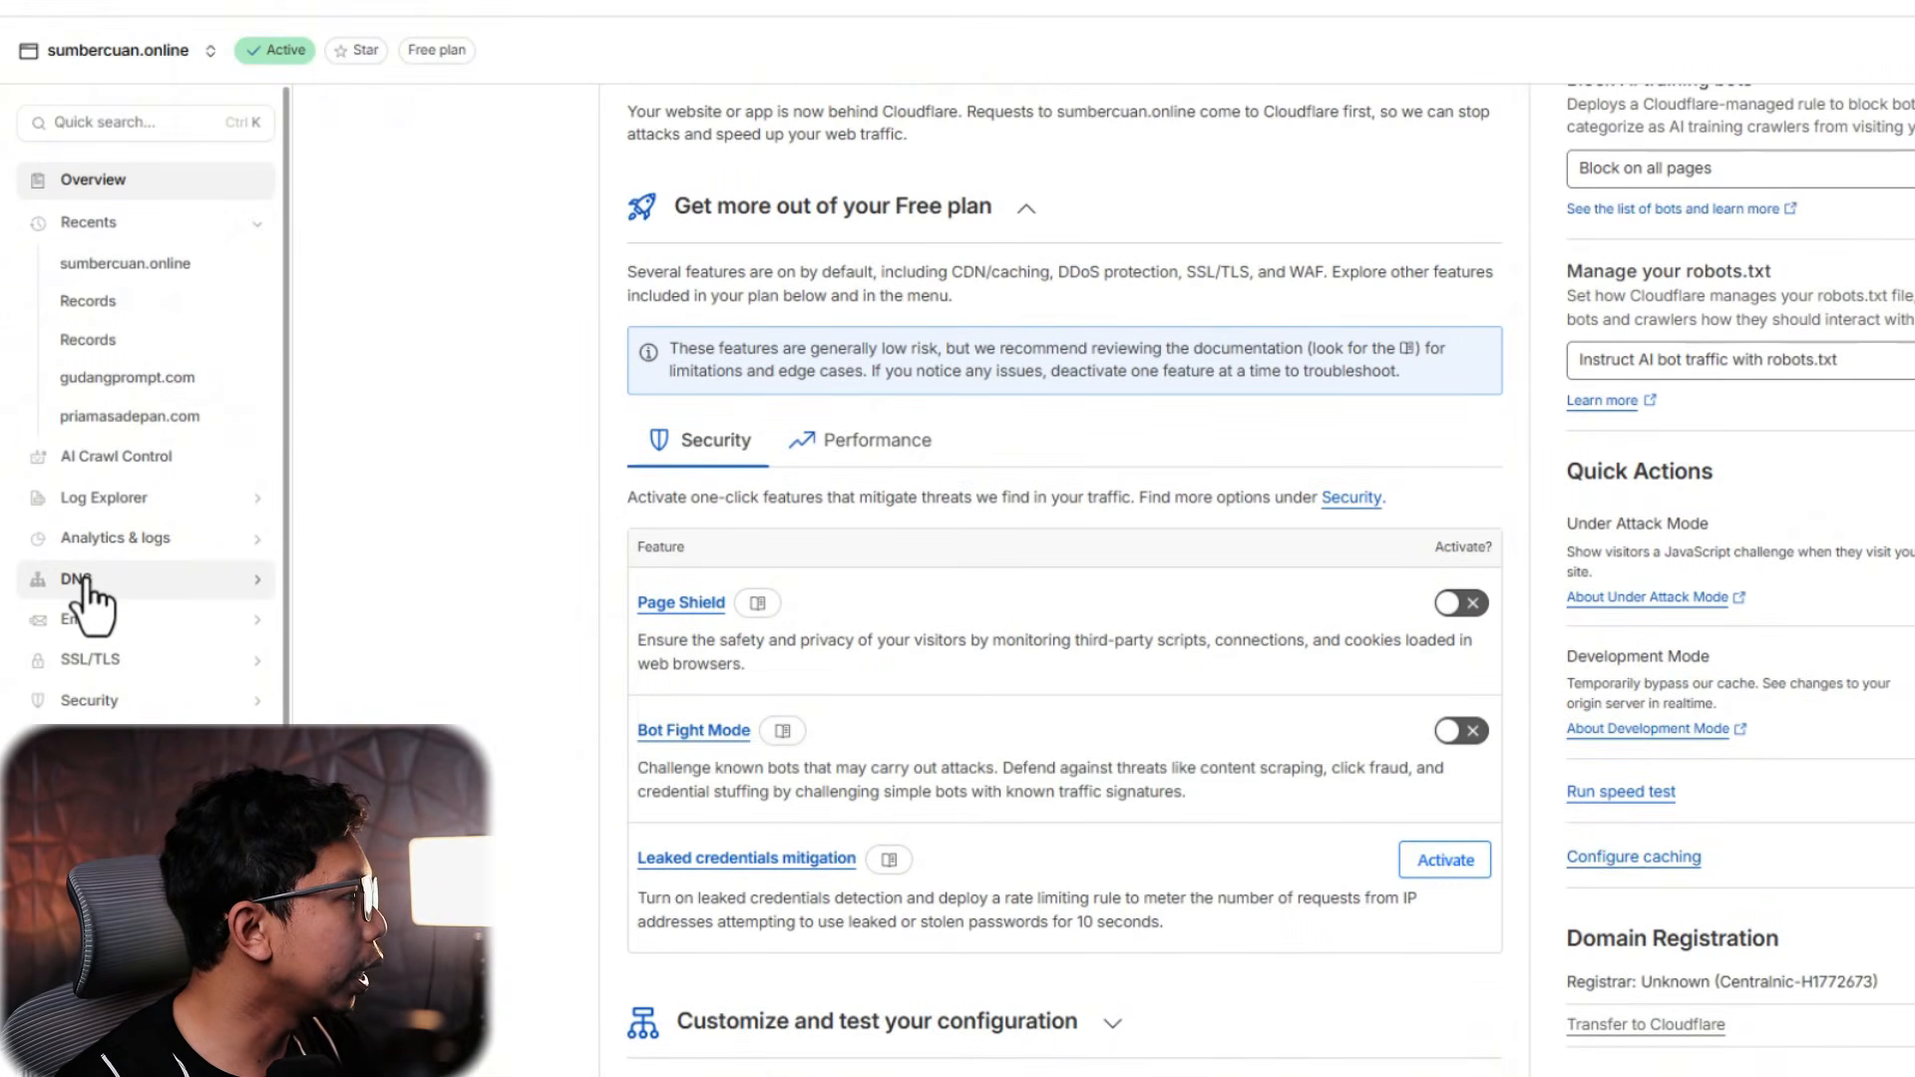
left_click(80, 582)
left_click(88, 619)
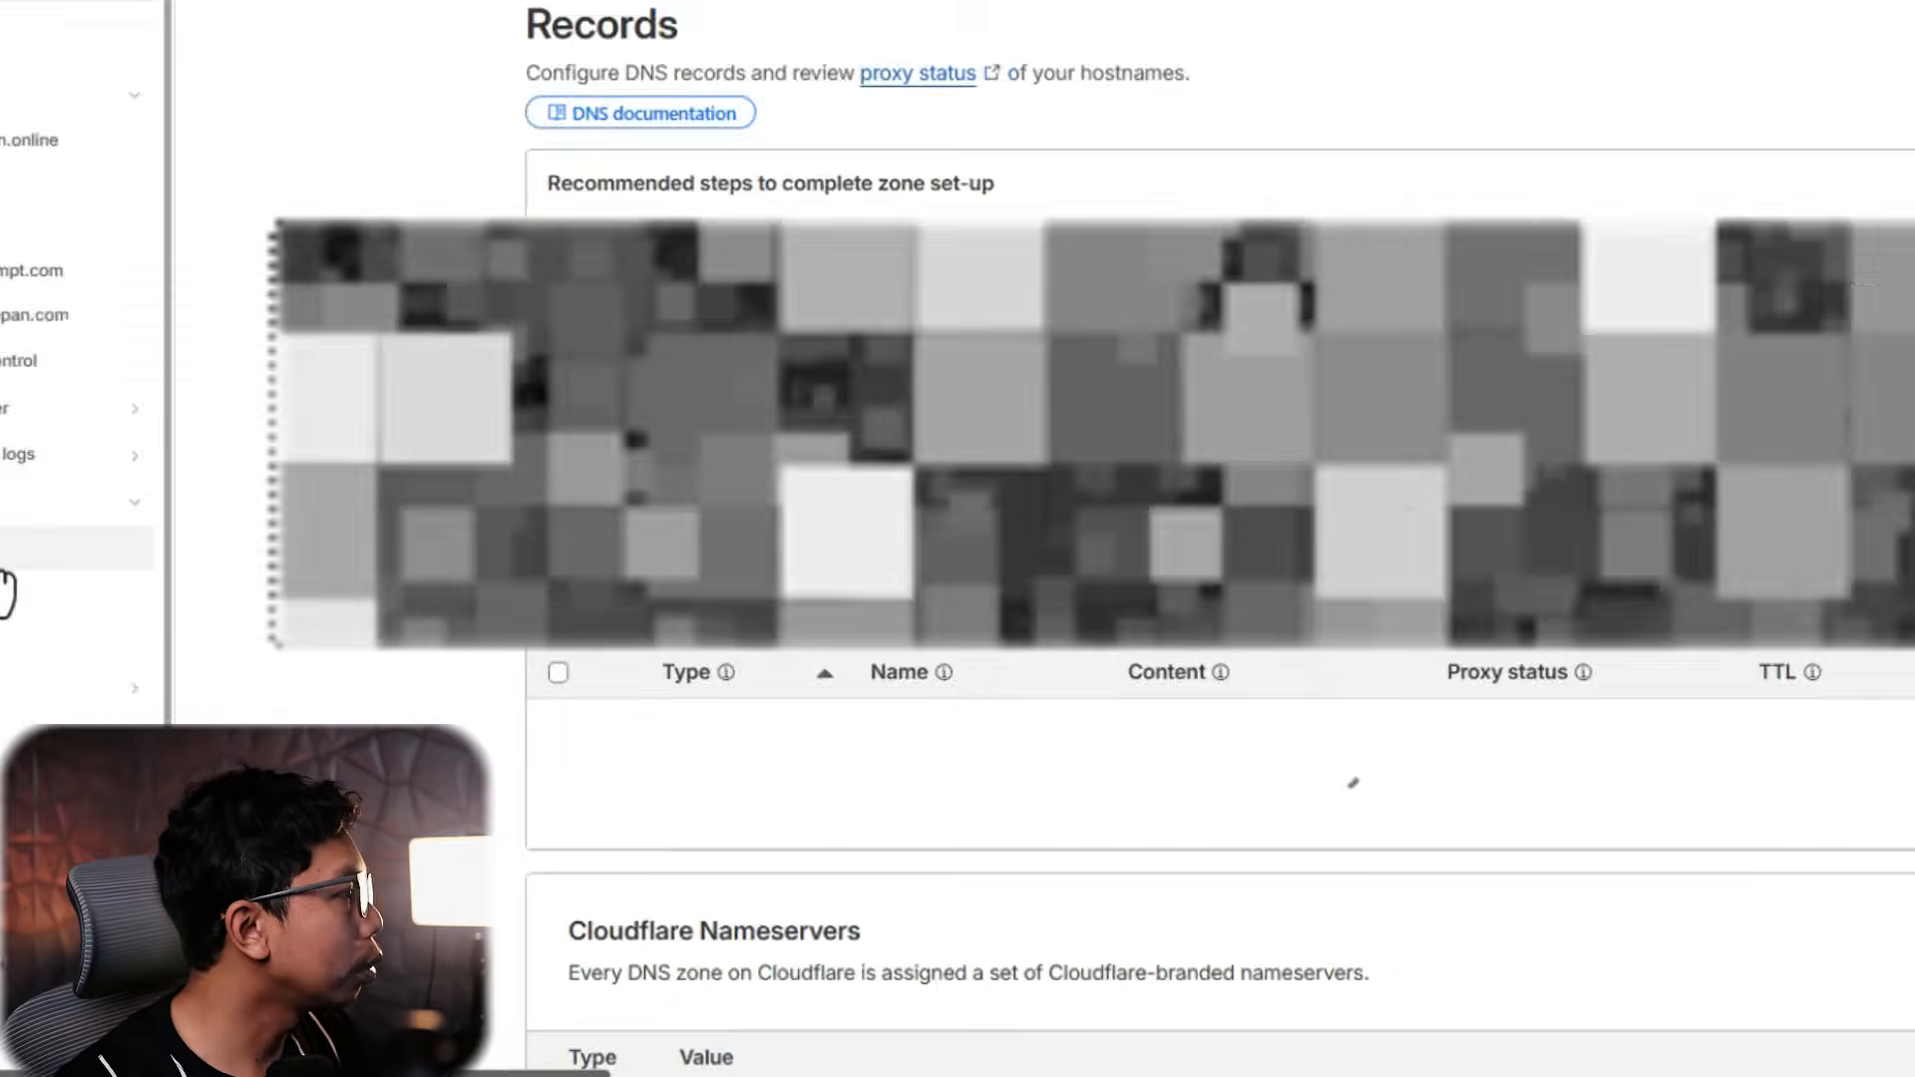
Compare the Cloudflare nameservers assigned to sumbercuan.online with the custom DNS nameservers set for the domain in Namecheap
scroll(575, 738, "down", 3)
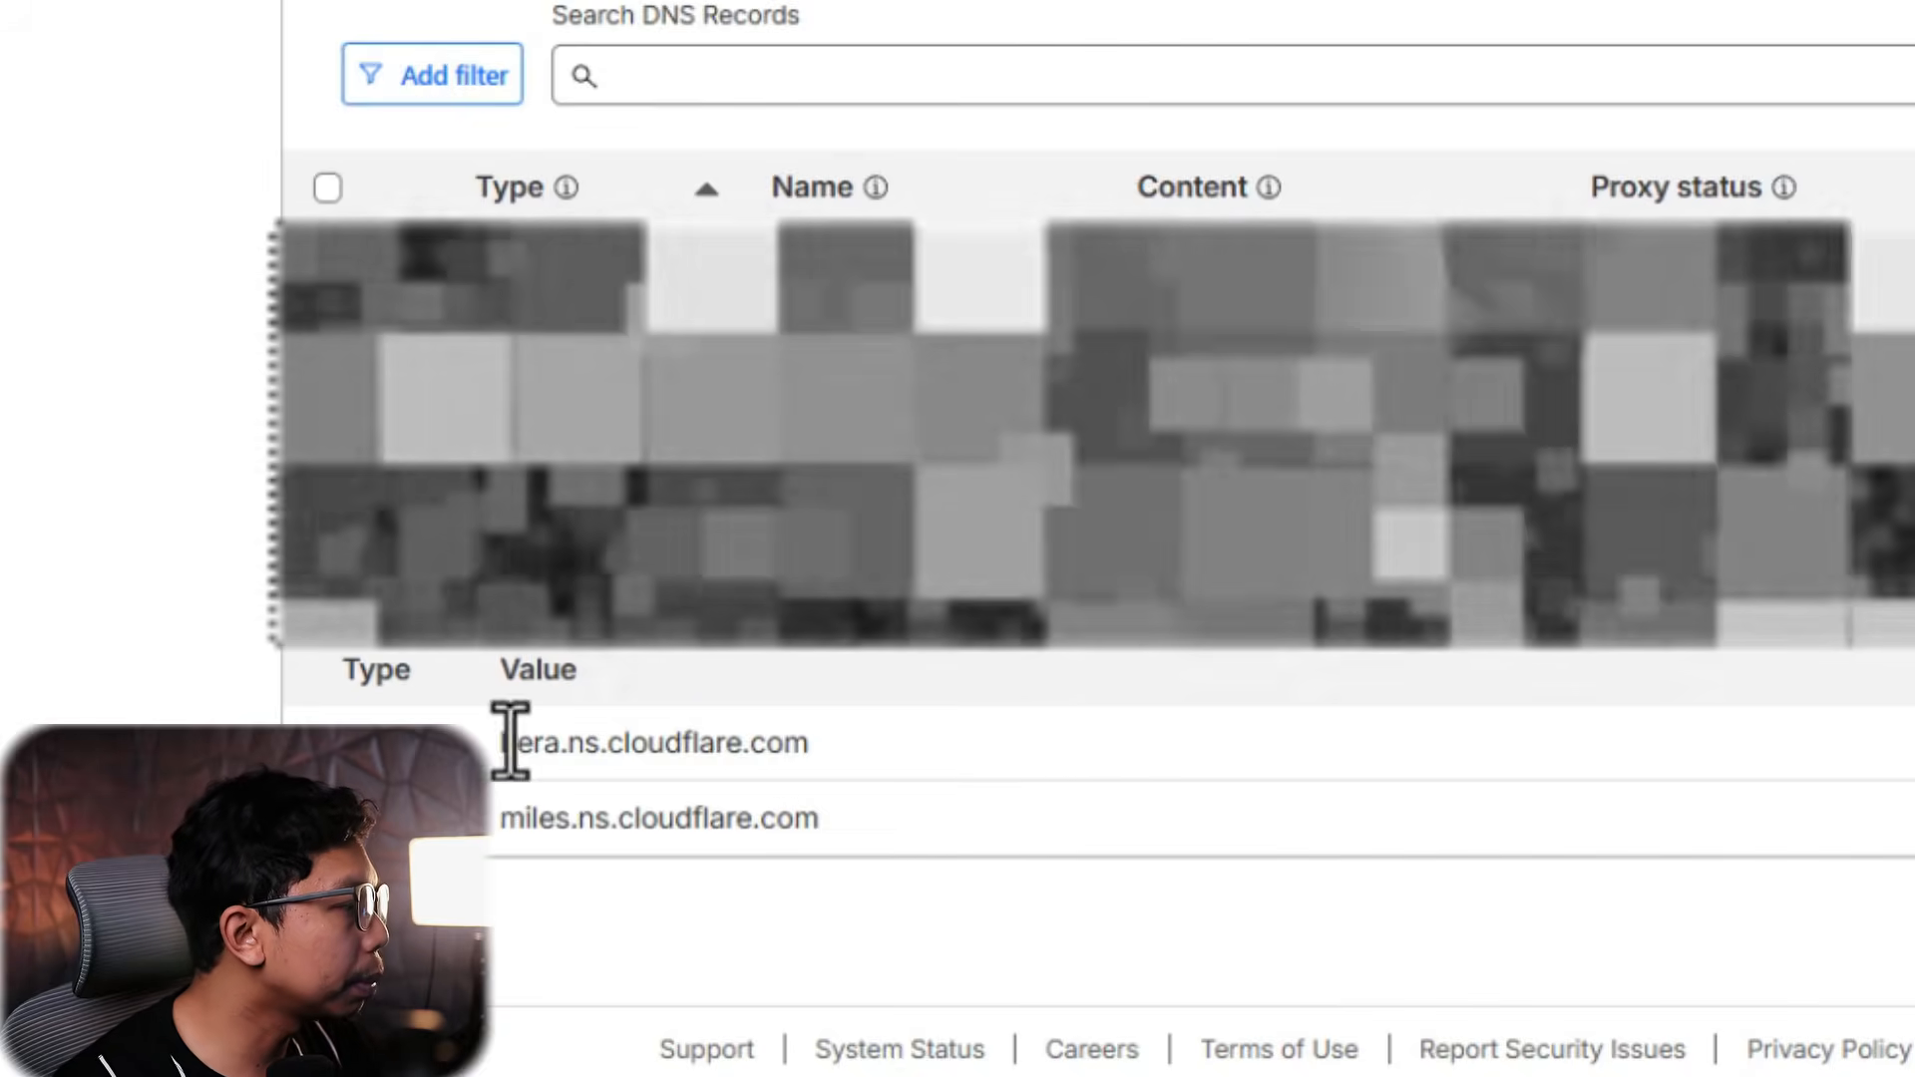
left_click_drag(498, 742, 868, 769)
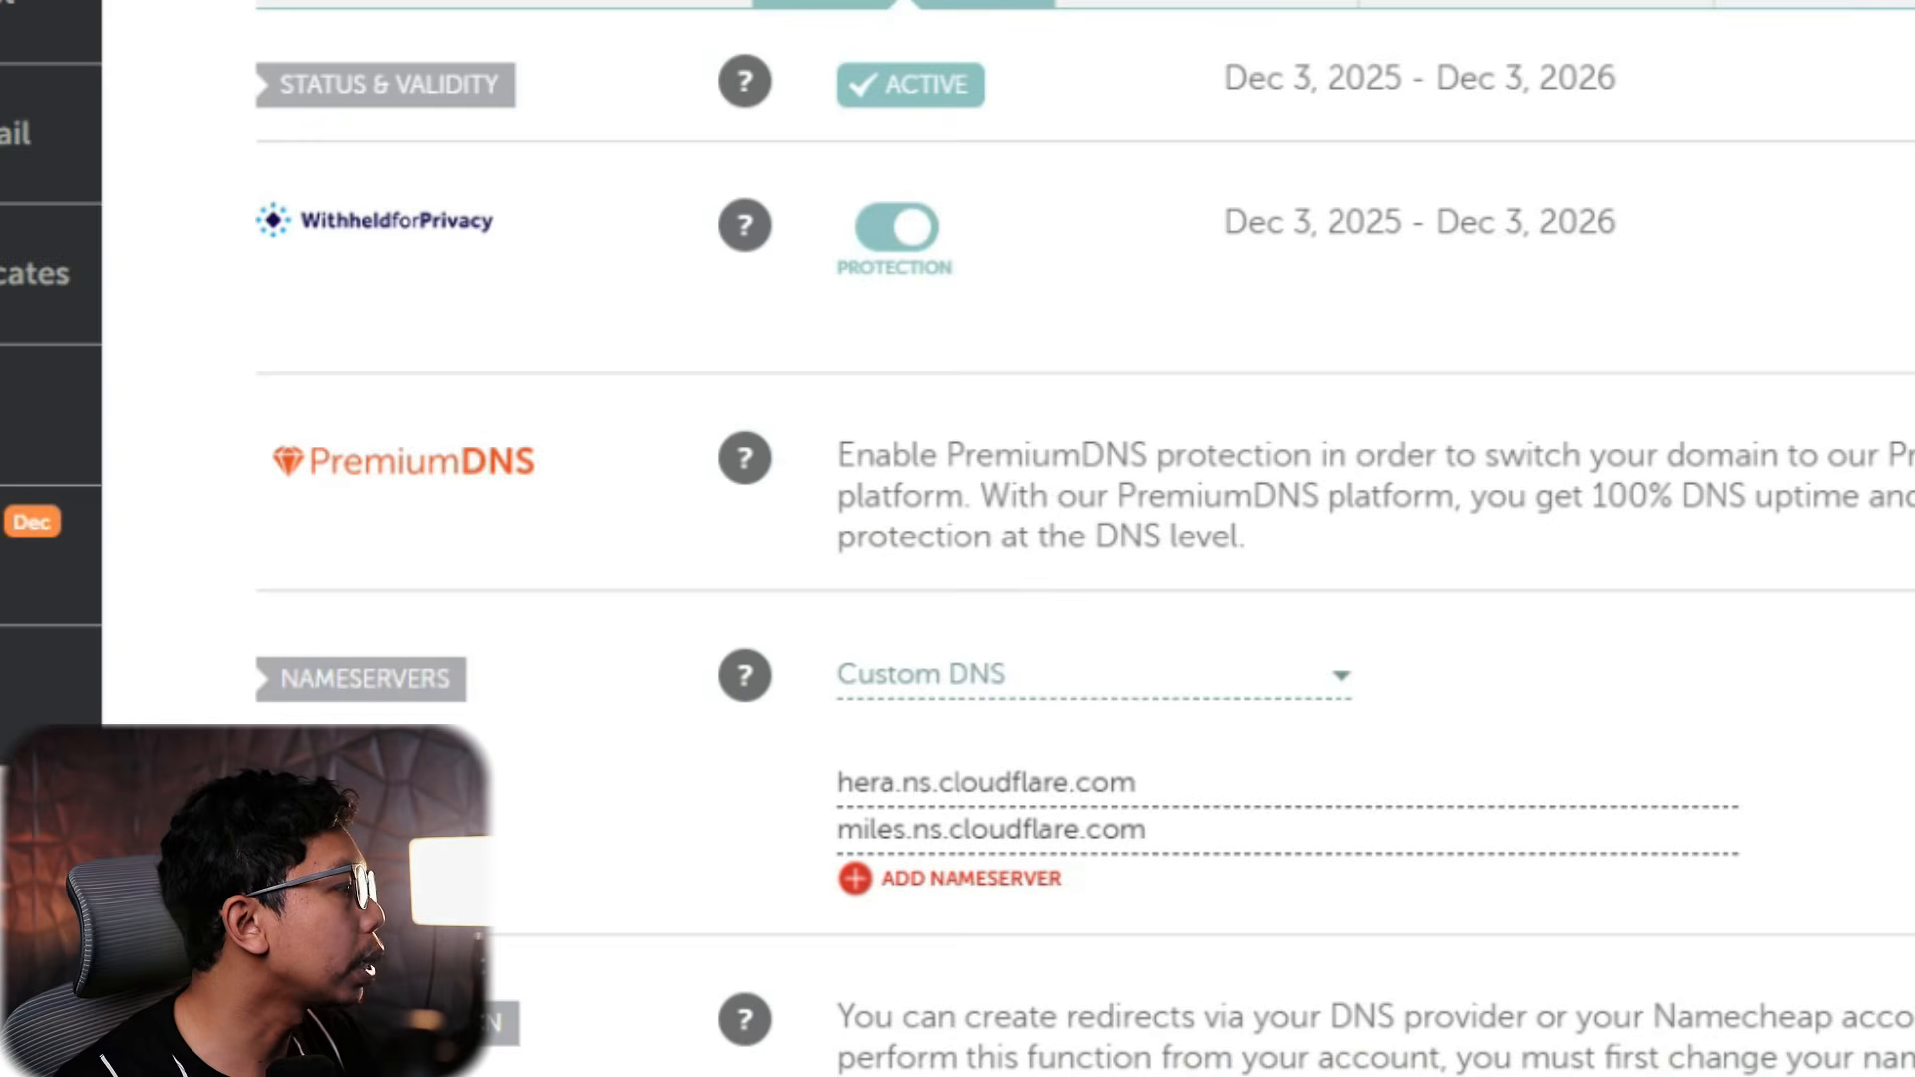
scroll(1231, 503, "down", 4)
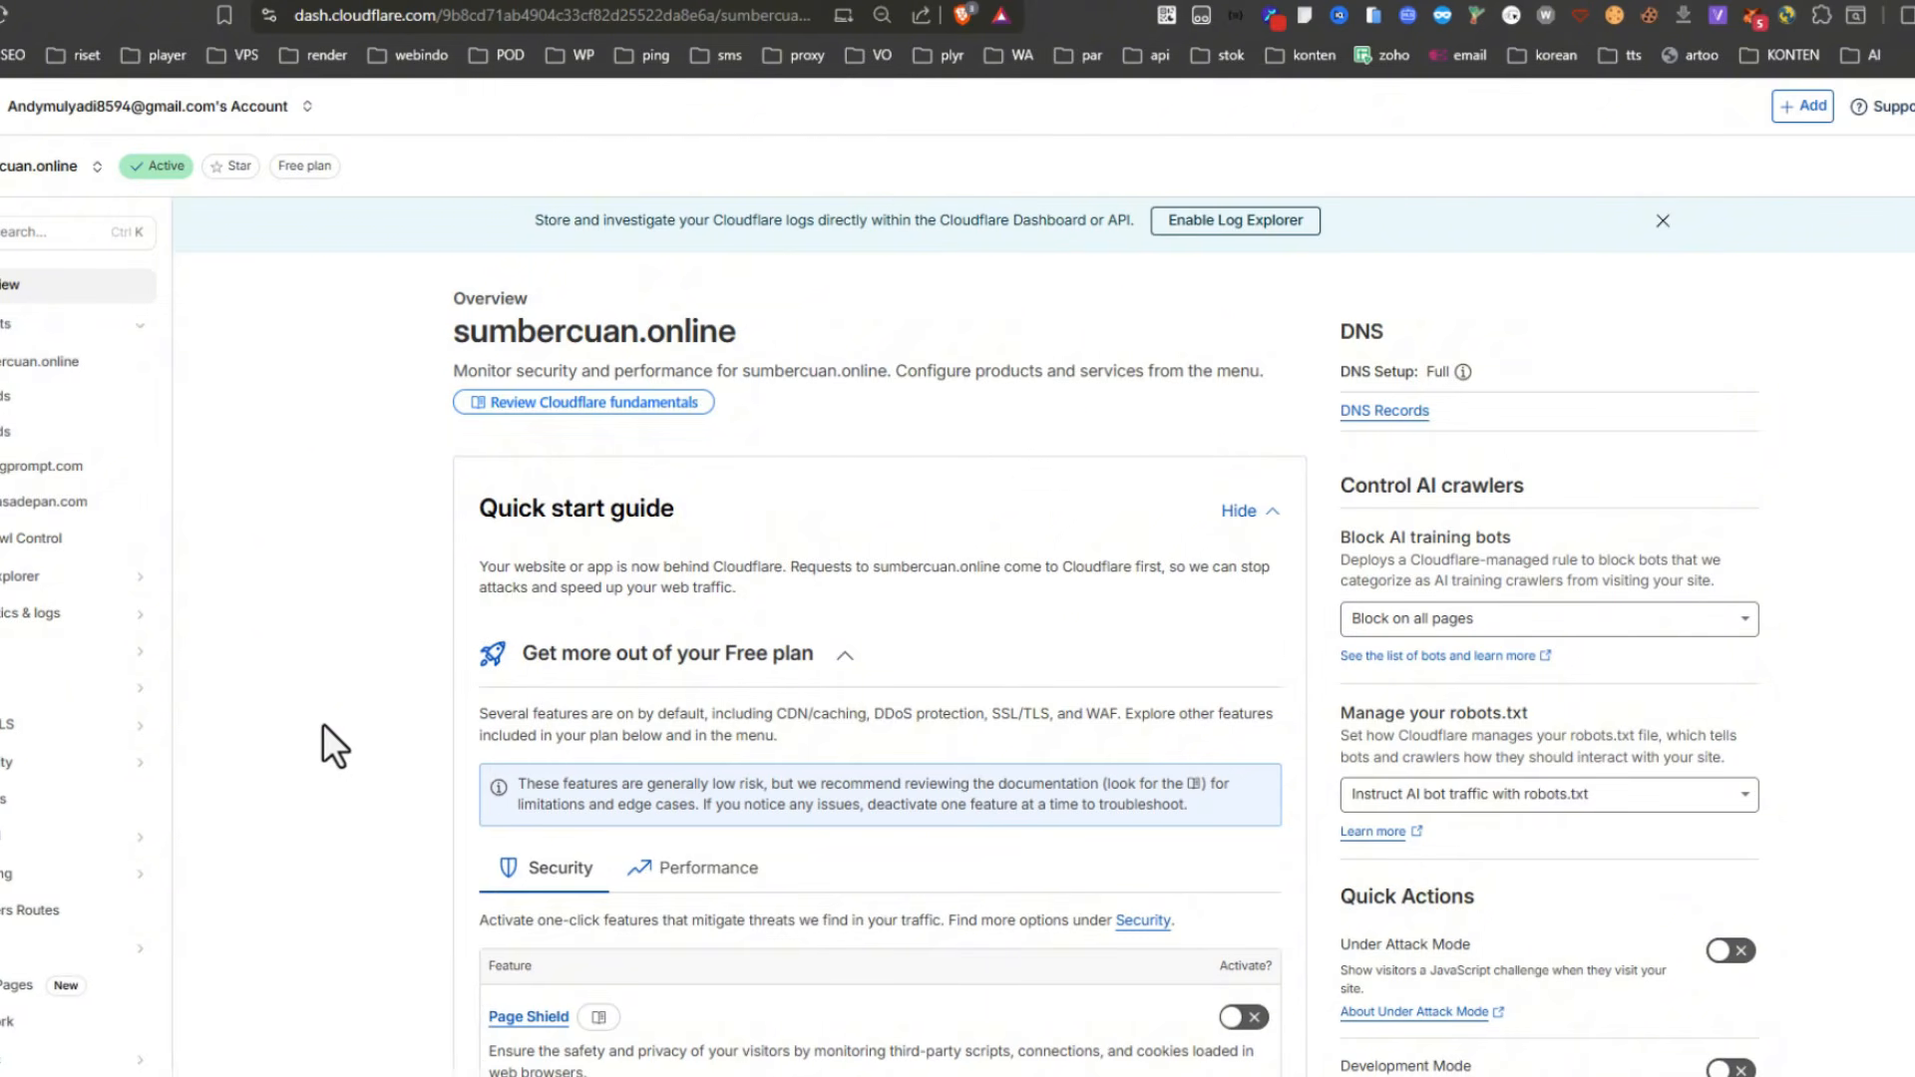
In Cloudflare, open the Page Rules of sumbercuan.online and start creating a new page rule
scroll(210, 812, "down", 1)
left_click(194, 813)
scroll(189, 820, "down", 1)
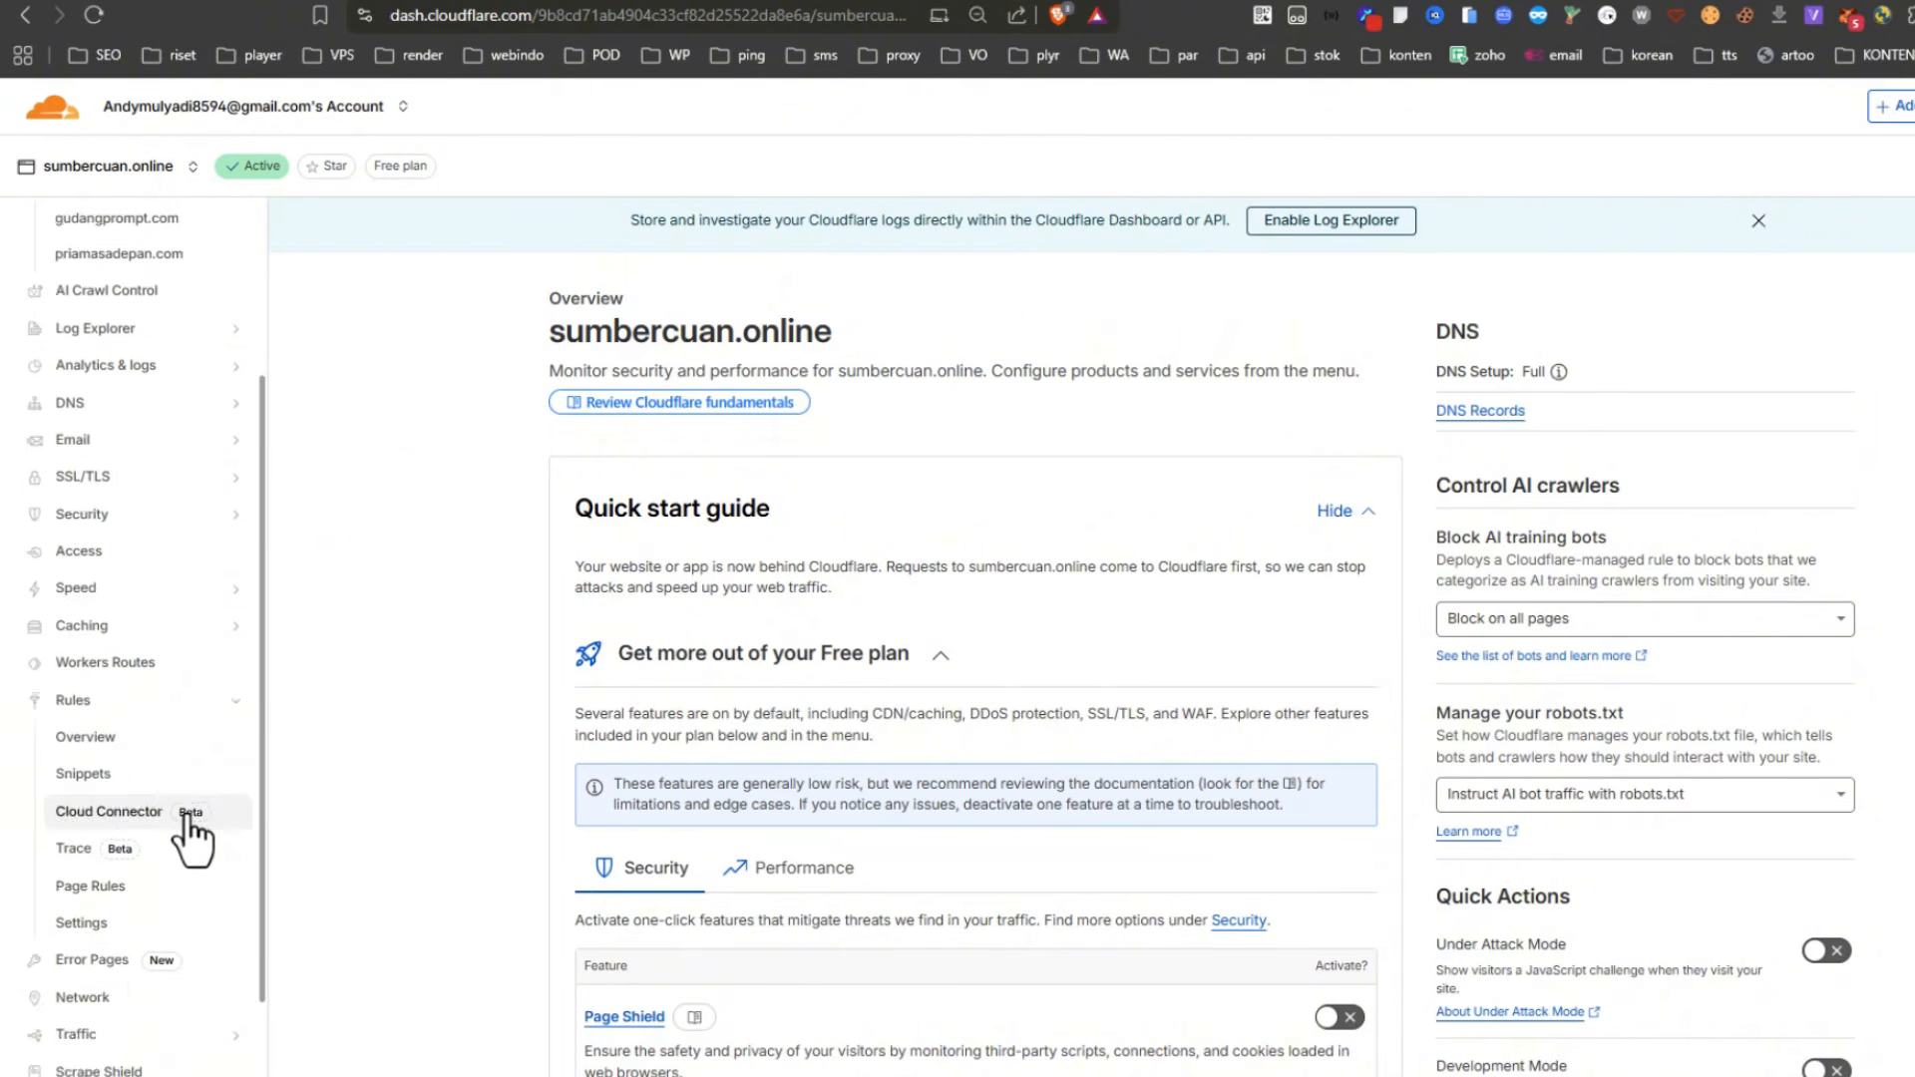
scroll(189, 826, "down", 1)
left_click(121, 784)
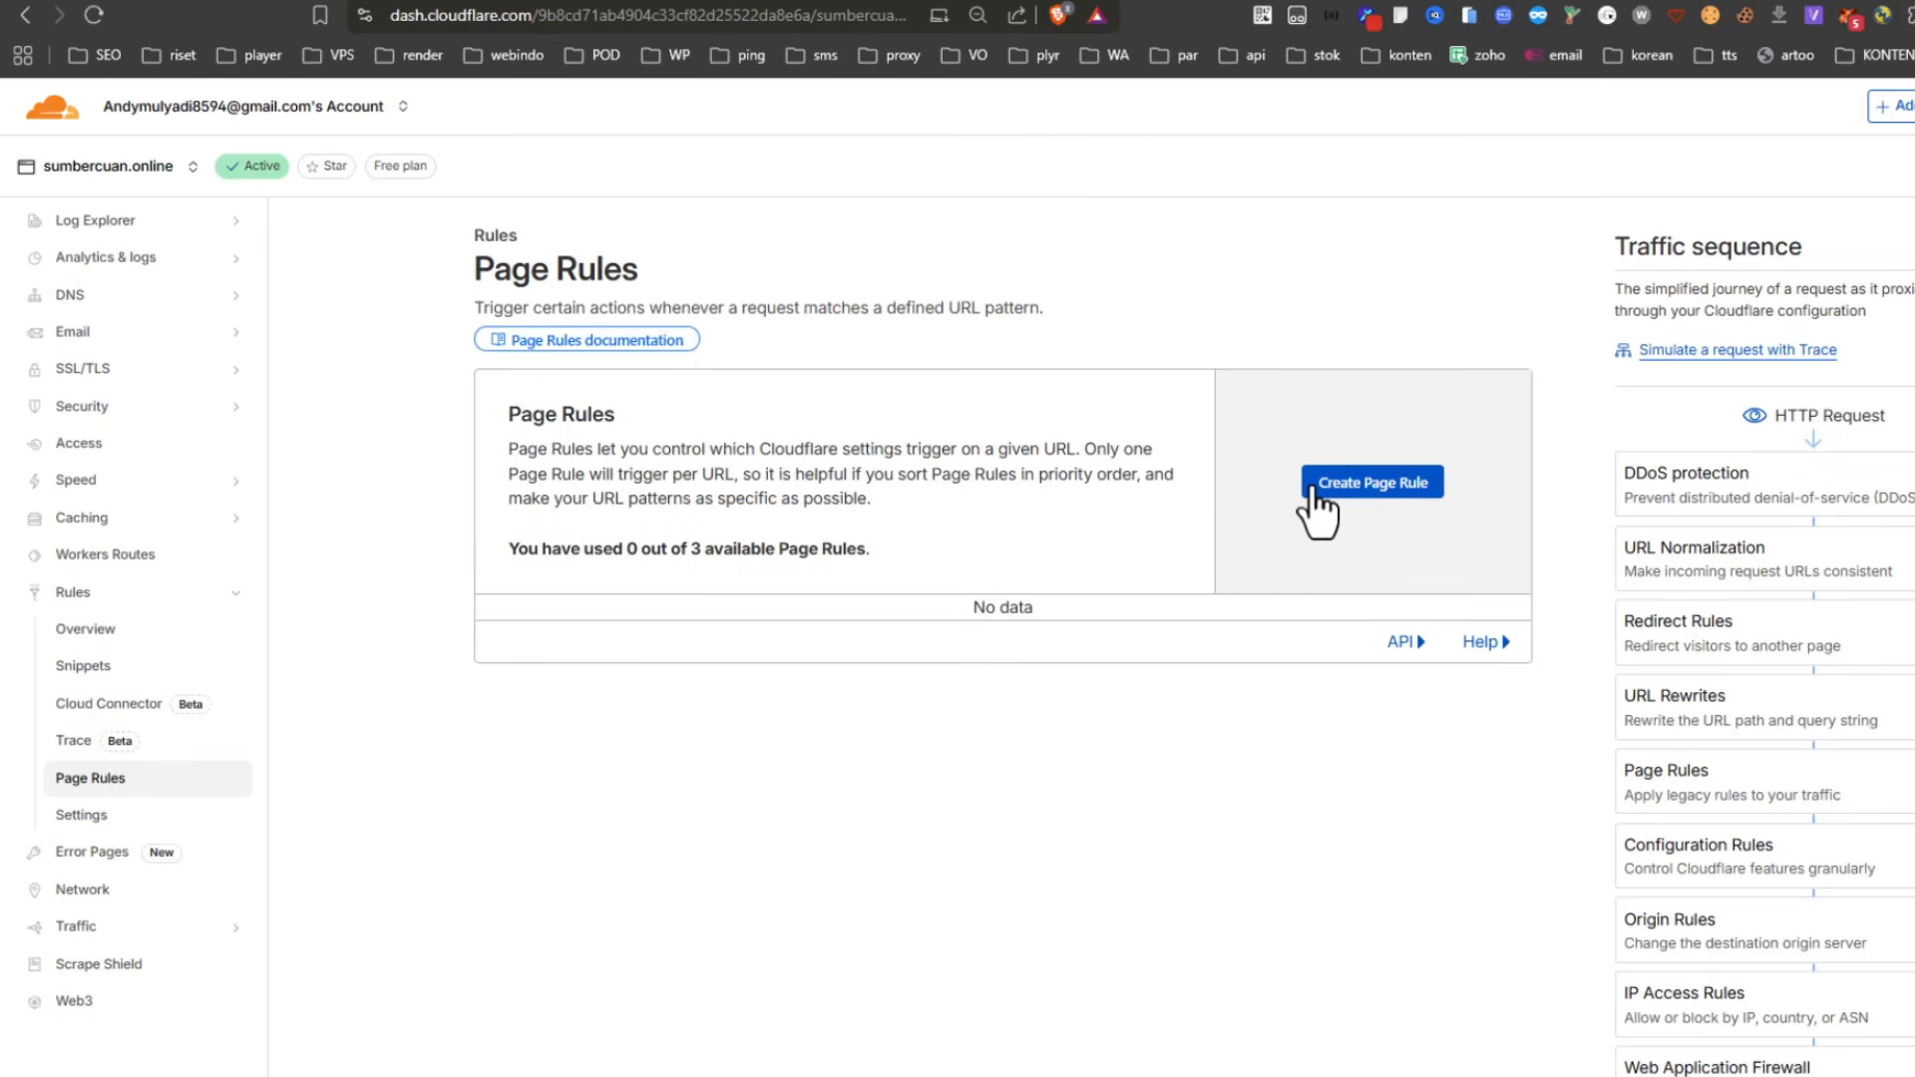
left_click(1314, 485)
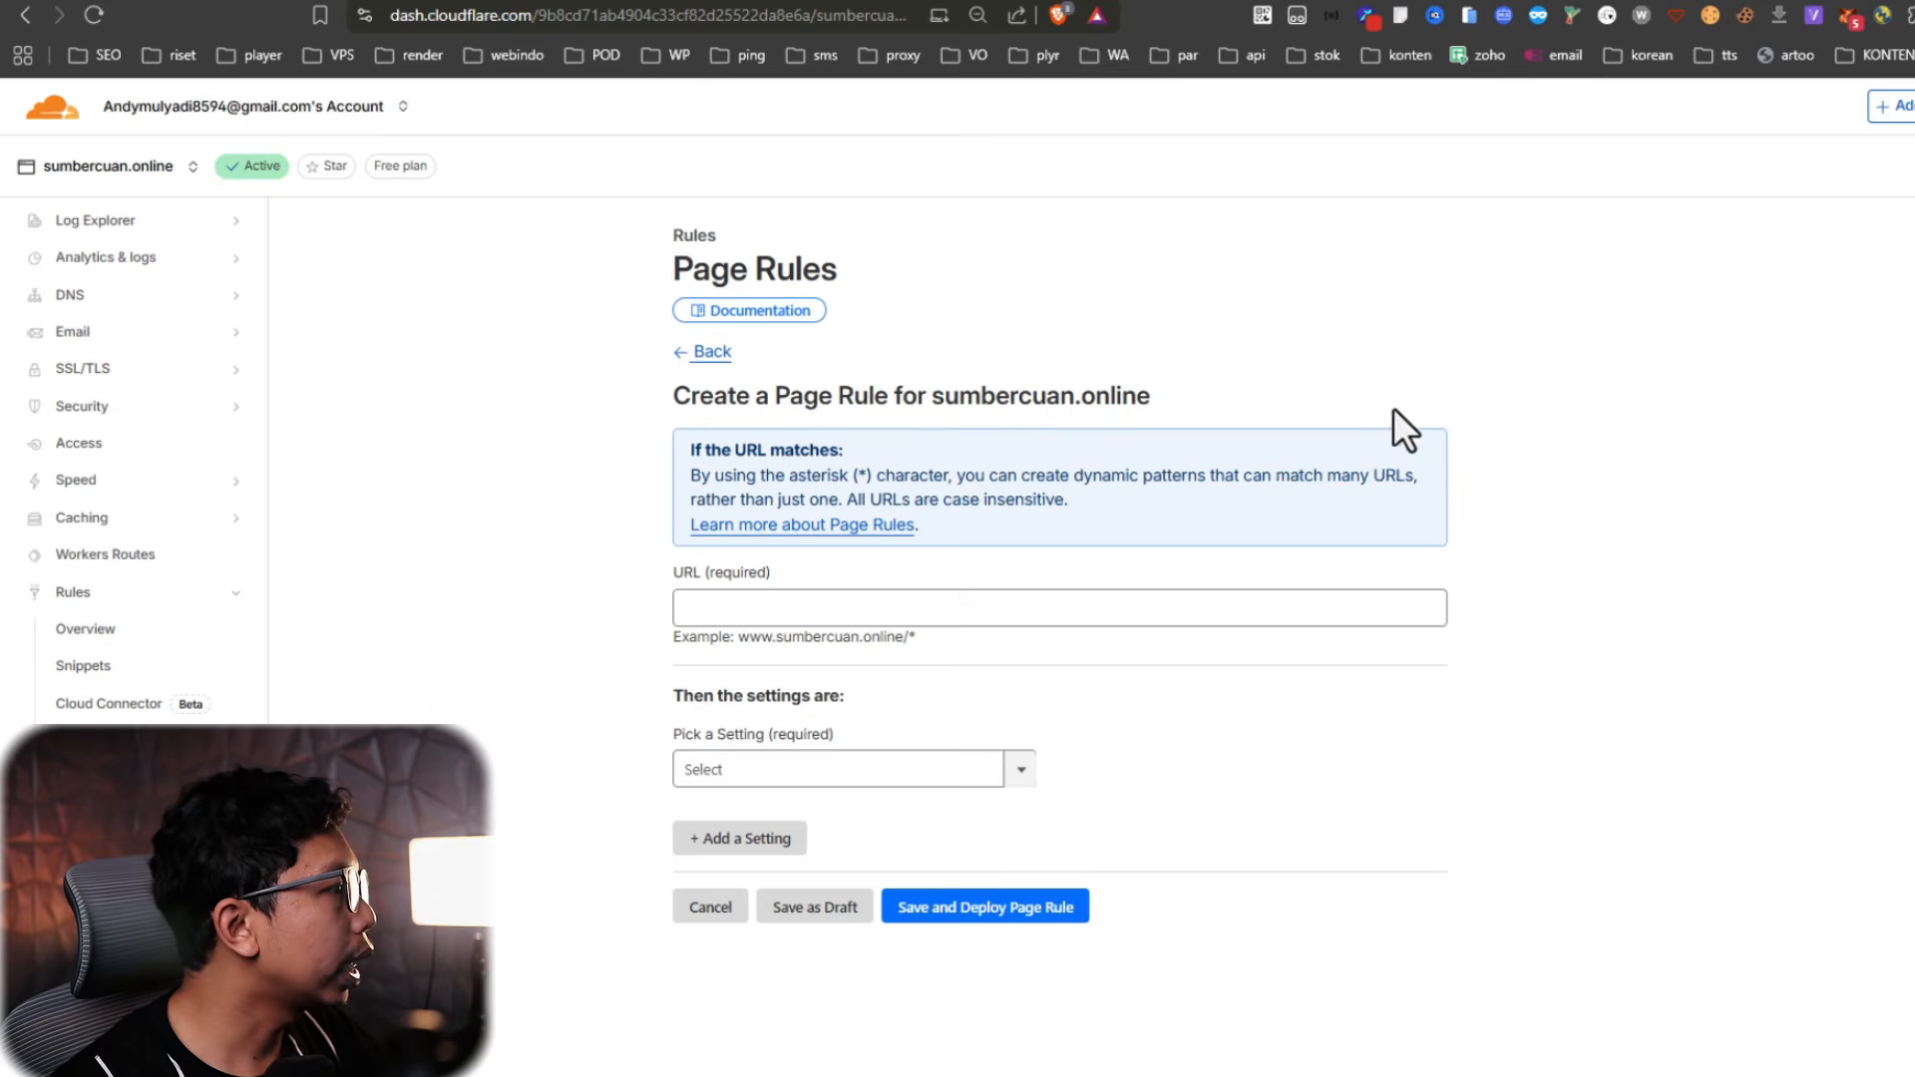
Set the page rule's URL to match to sumbercuan.online/*
left_click(761, 608)
type("sumbercuan.online/*")
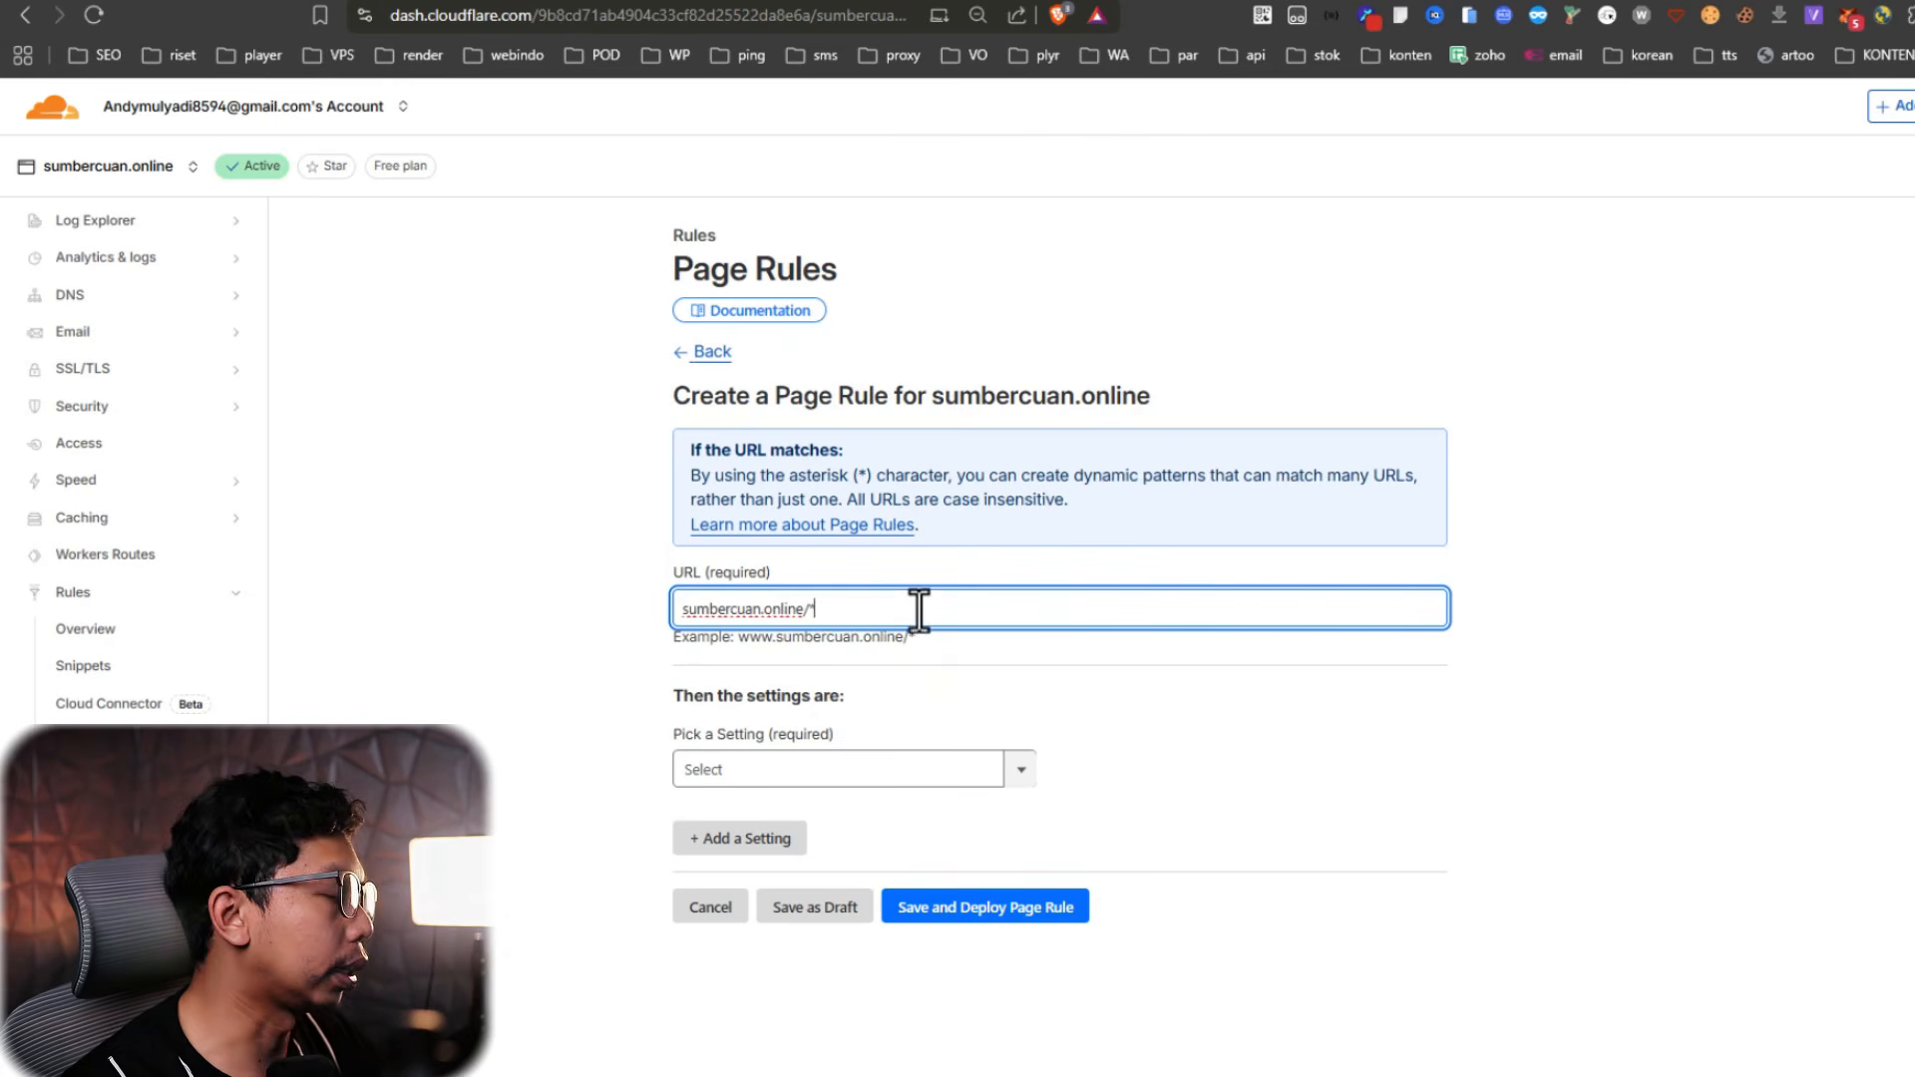
key("Tab")
left_click(1291, 740)
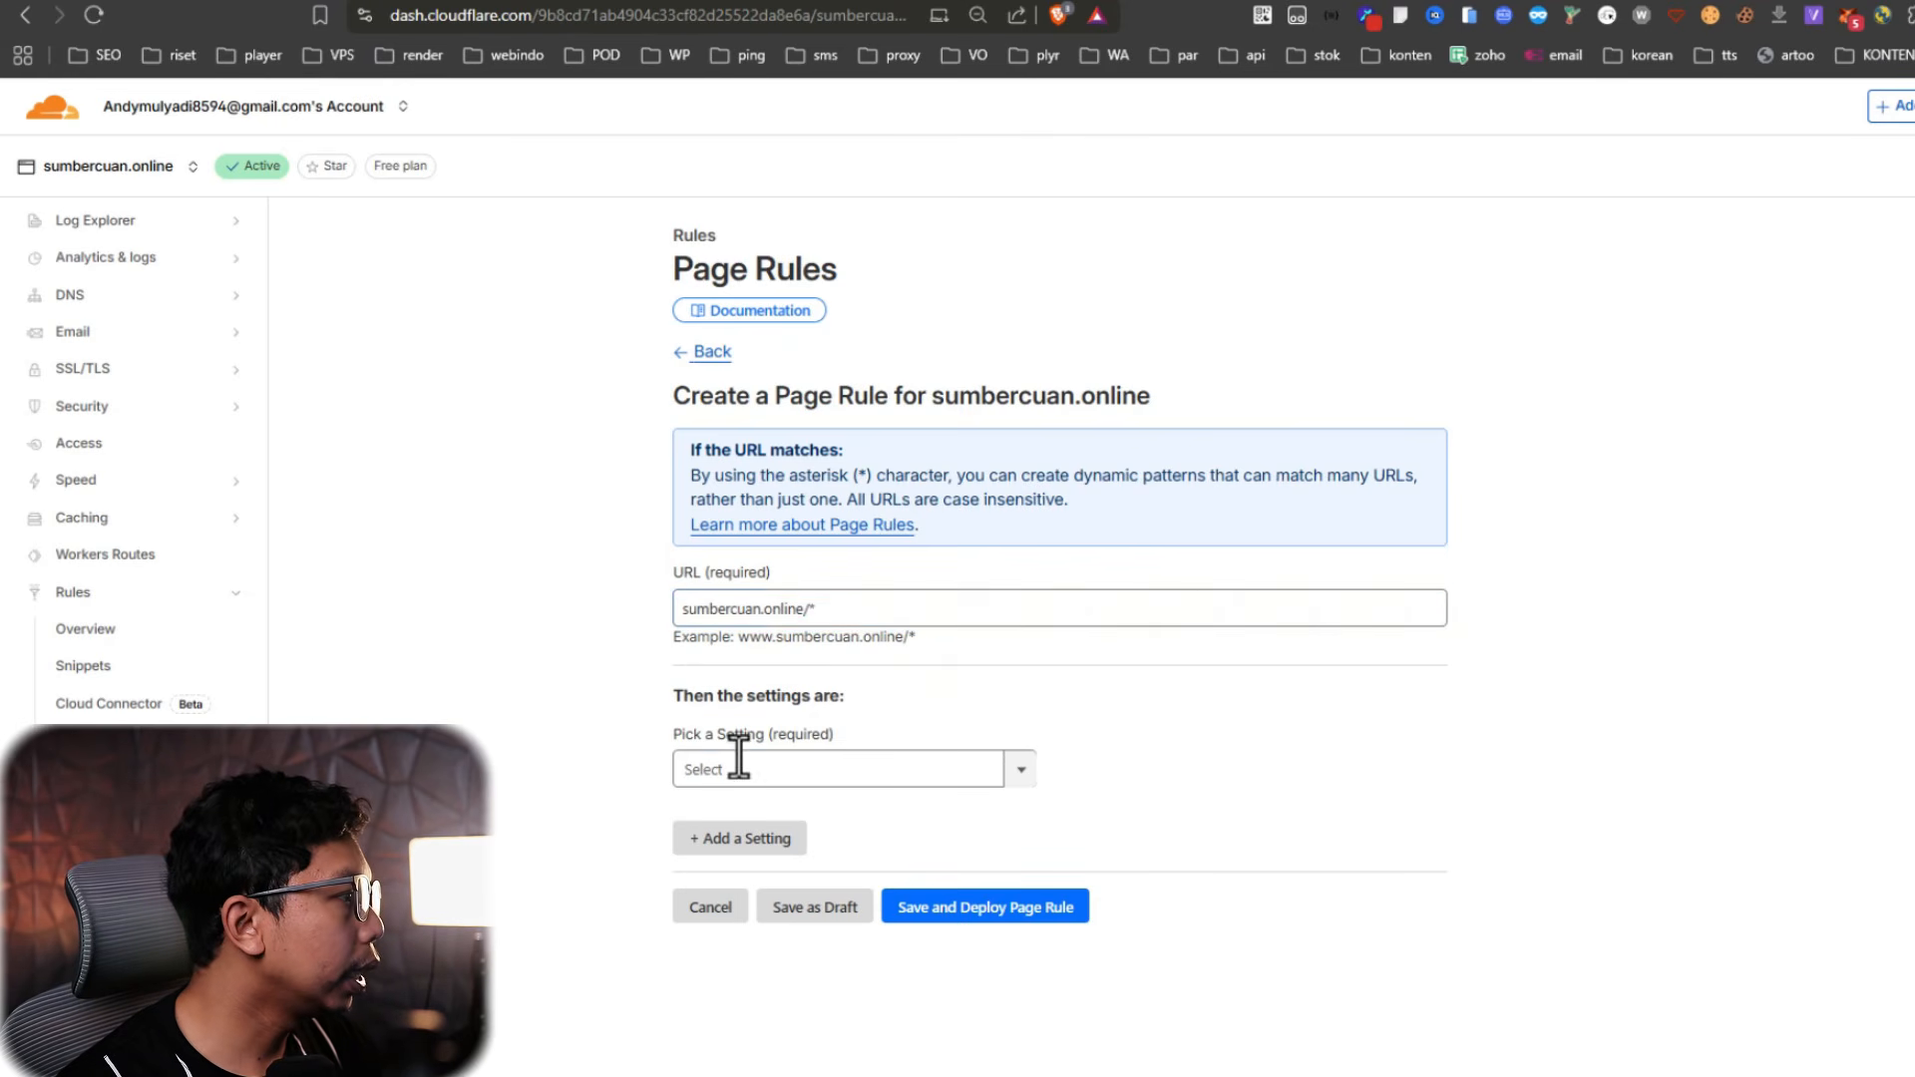
Set the page rule to Forwarding URL with status code 301 - Permanent Redirect
left_click(835, 778)
scroll(854, 808, "down", 3)
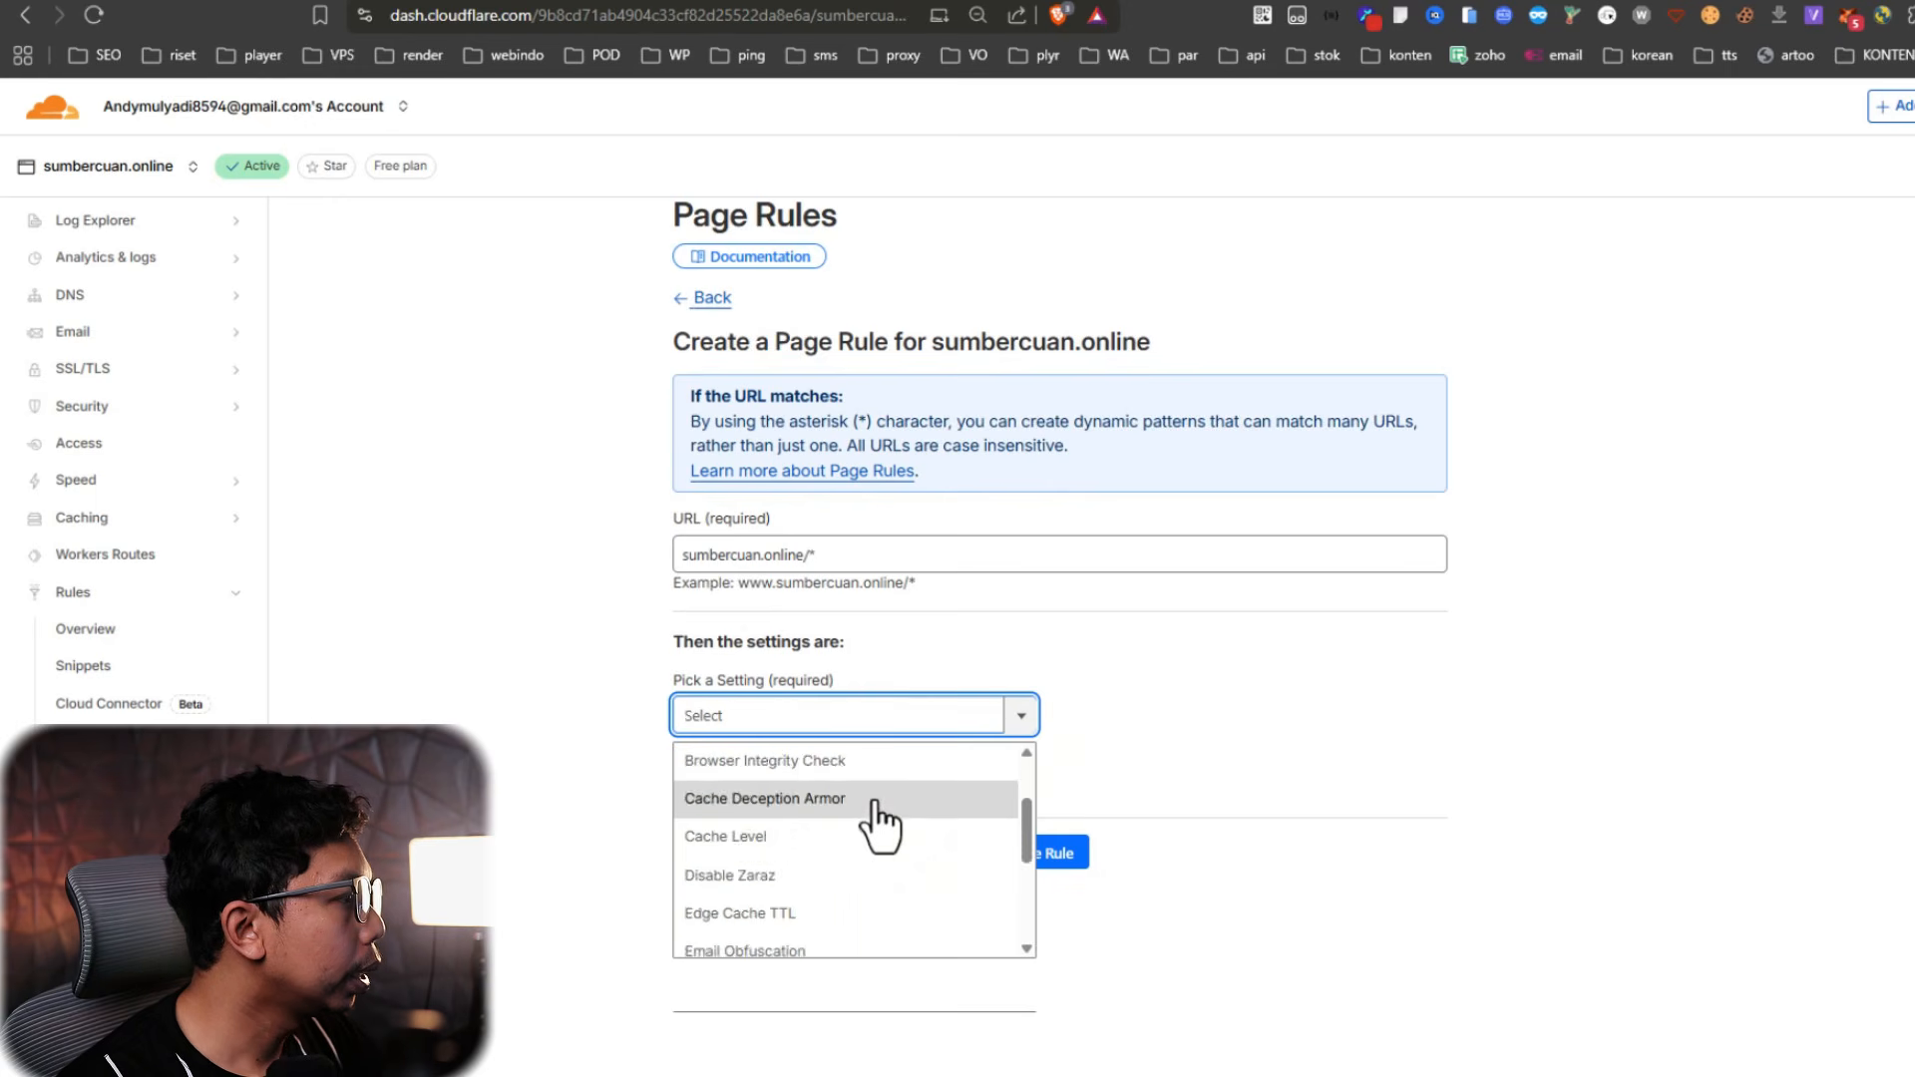
scroll(881, 824, "down", 3)
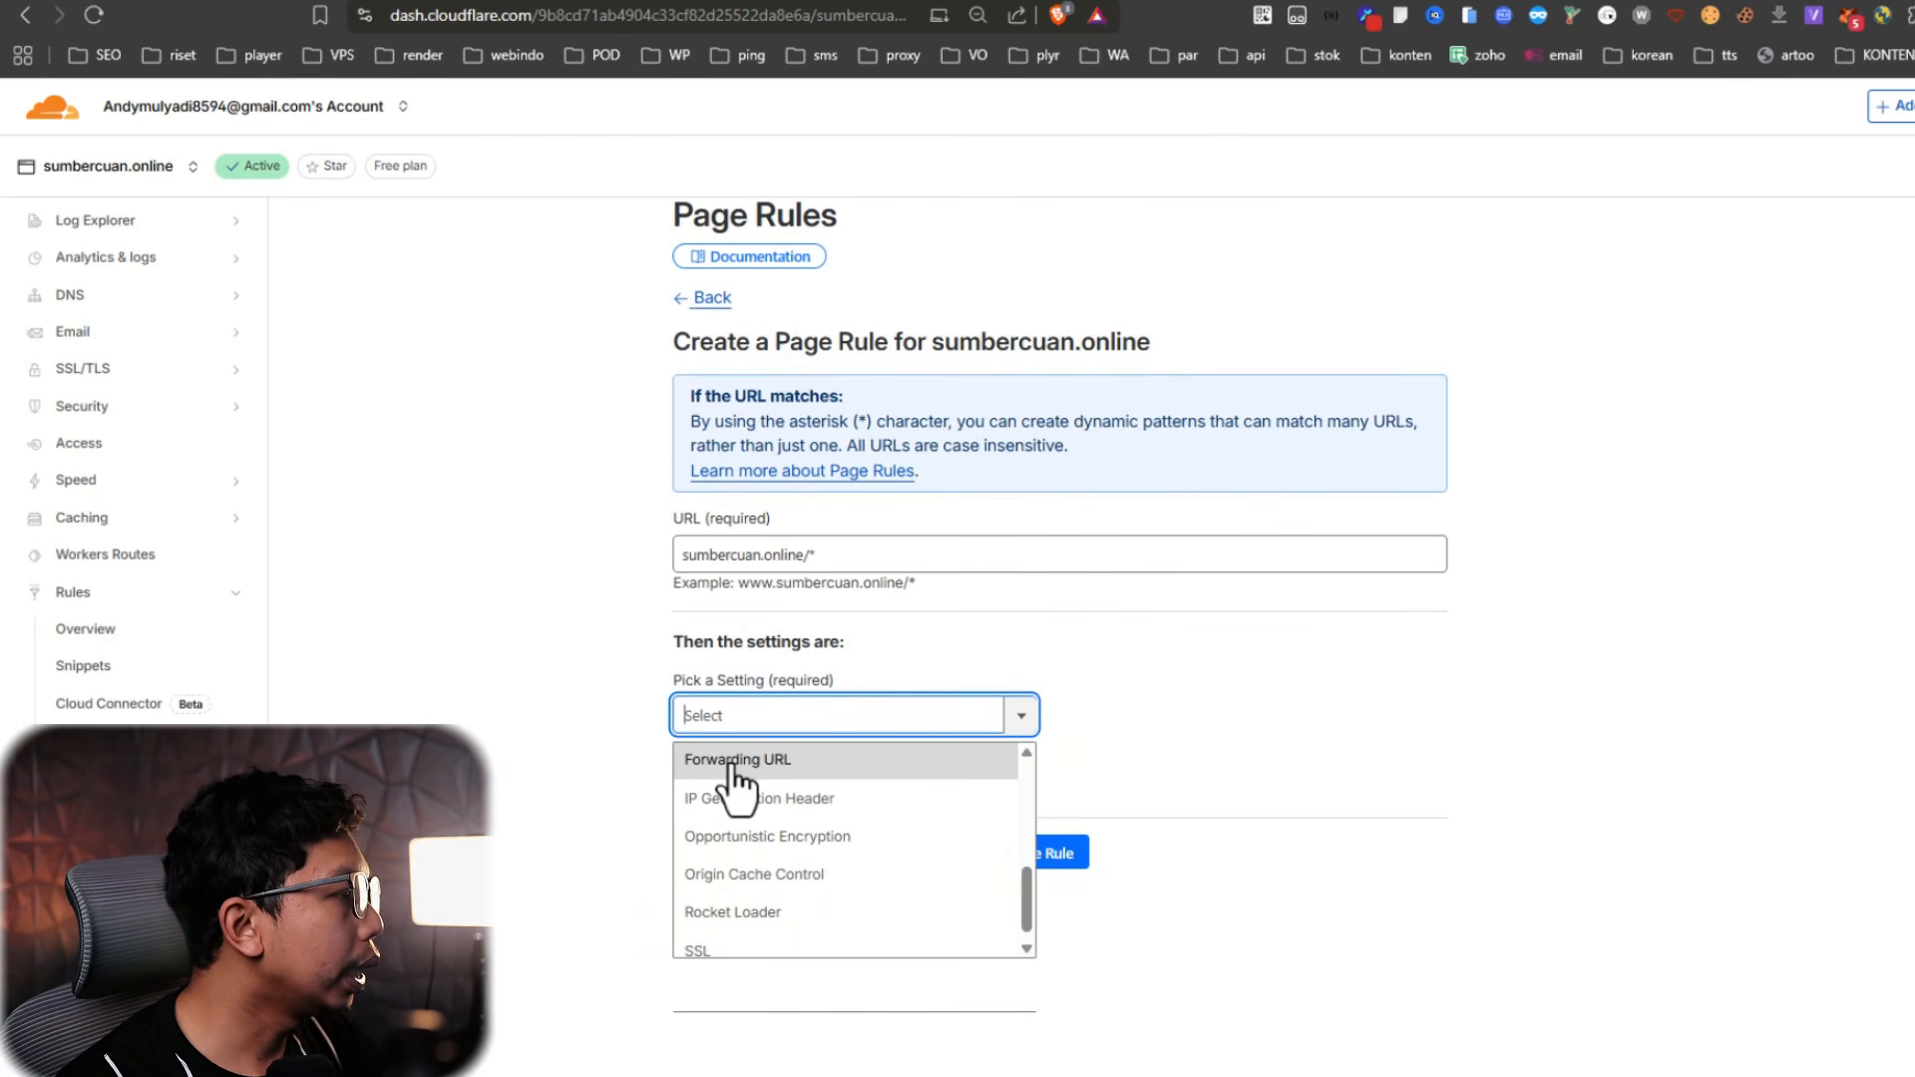
left_click(810, 758)
left_click(1162, 723)
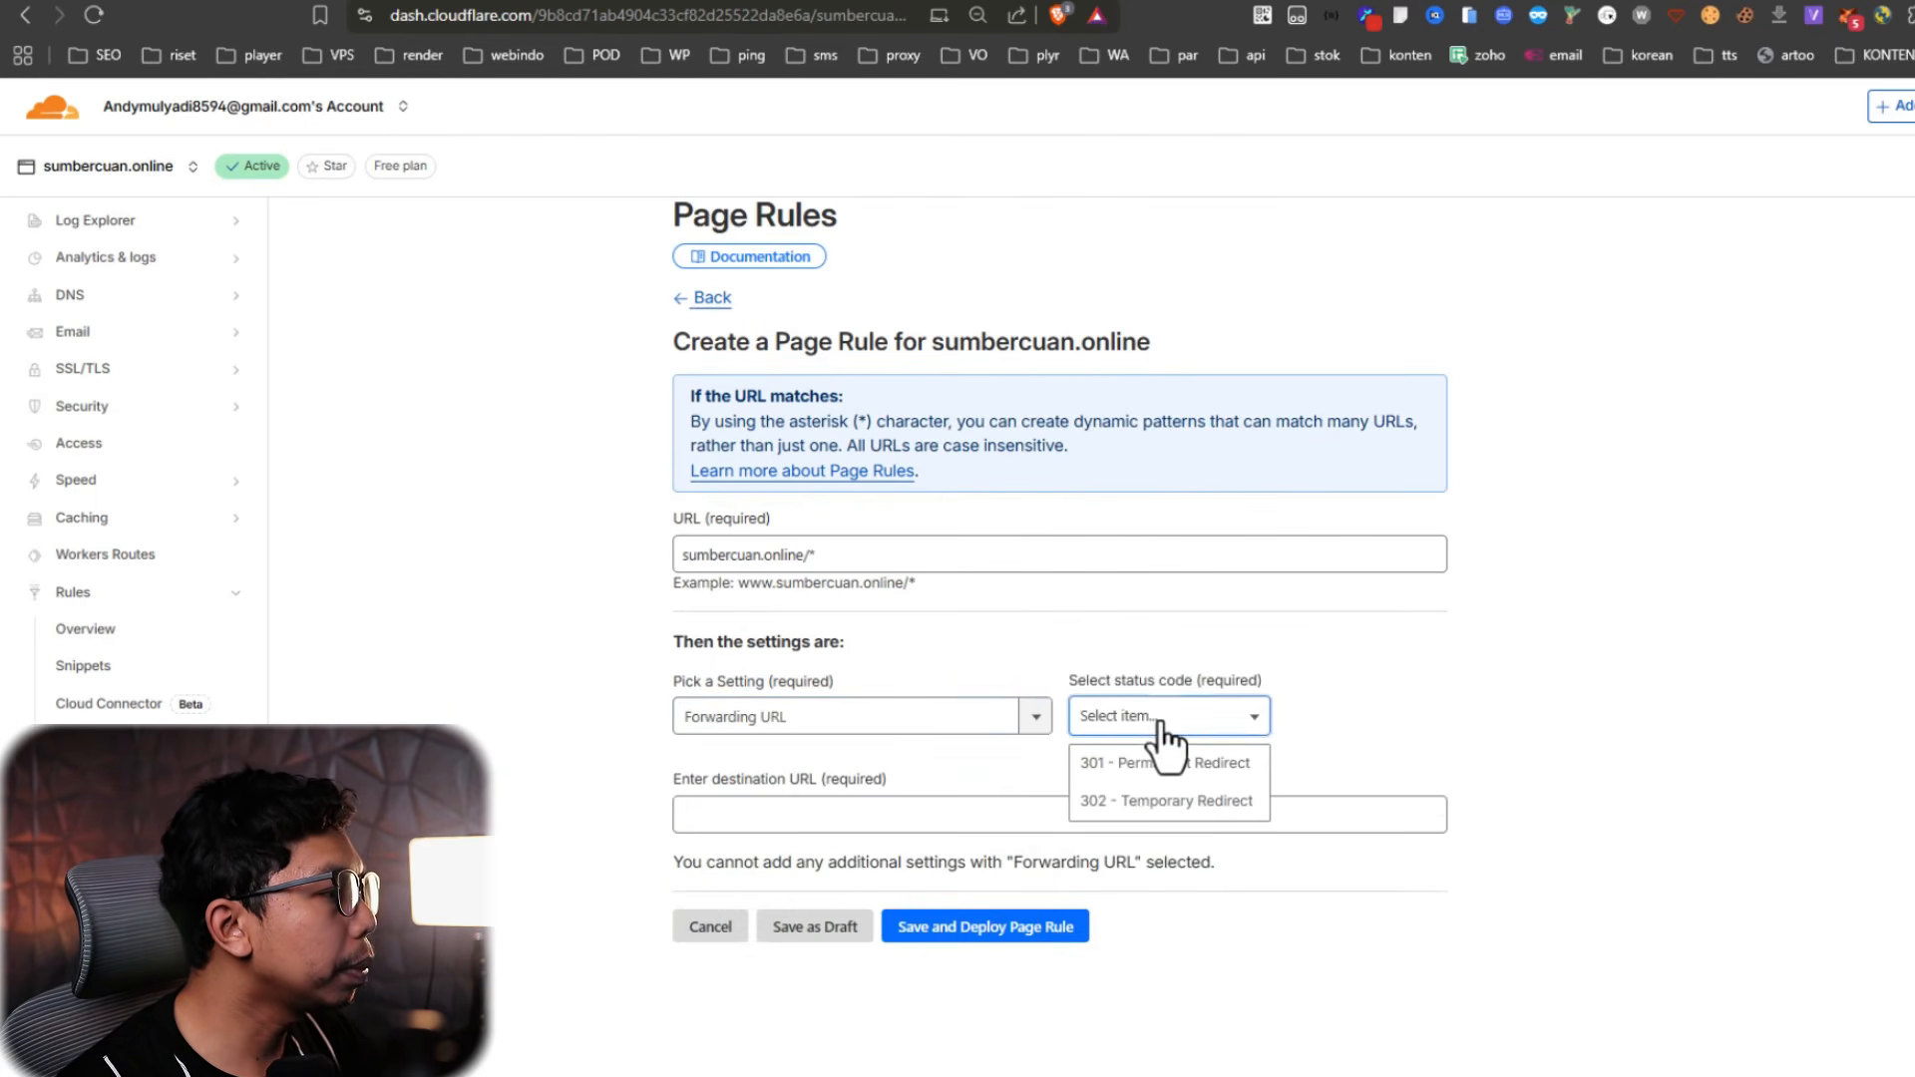
left_click(1157, 764)
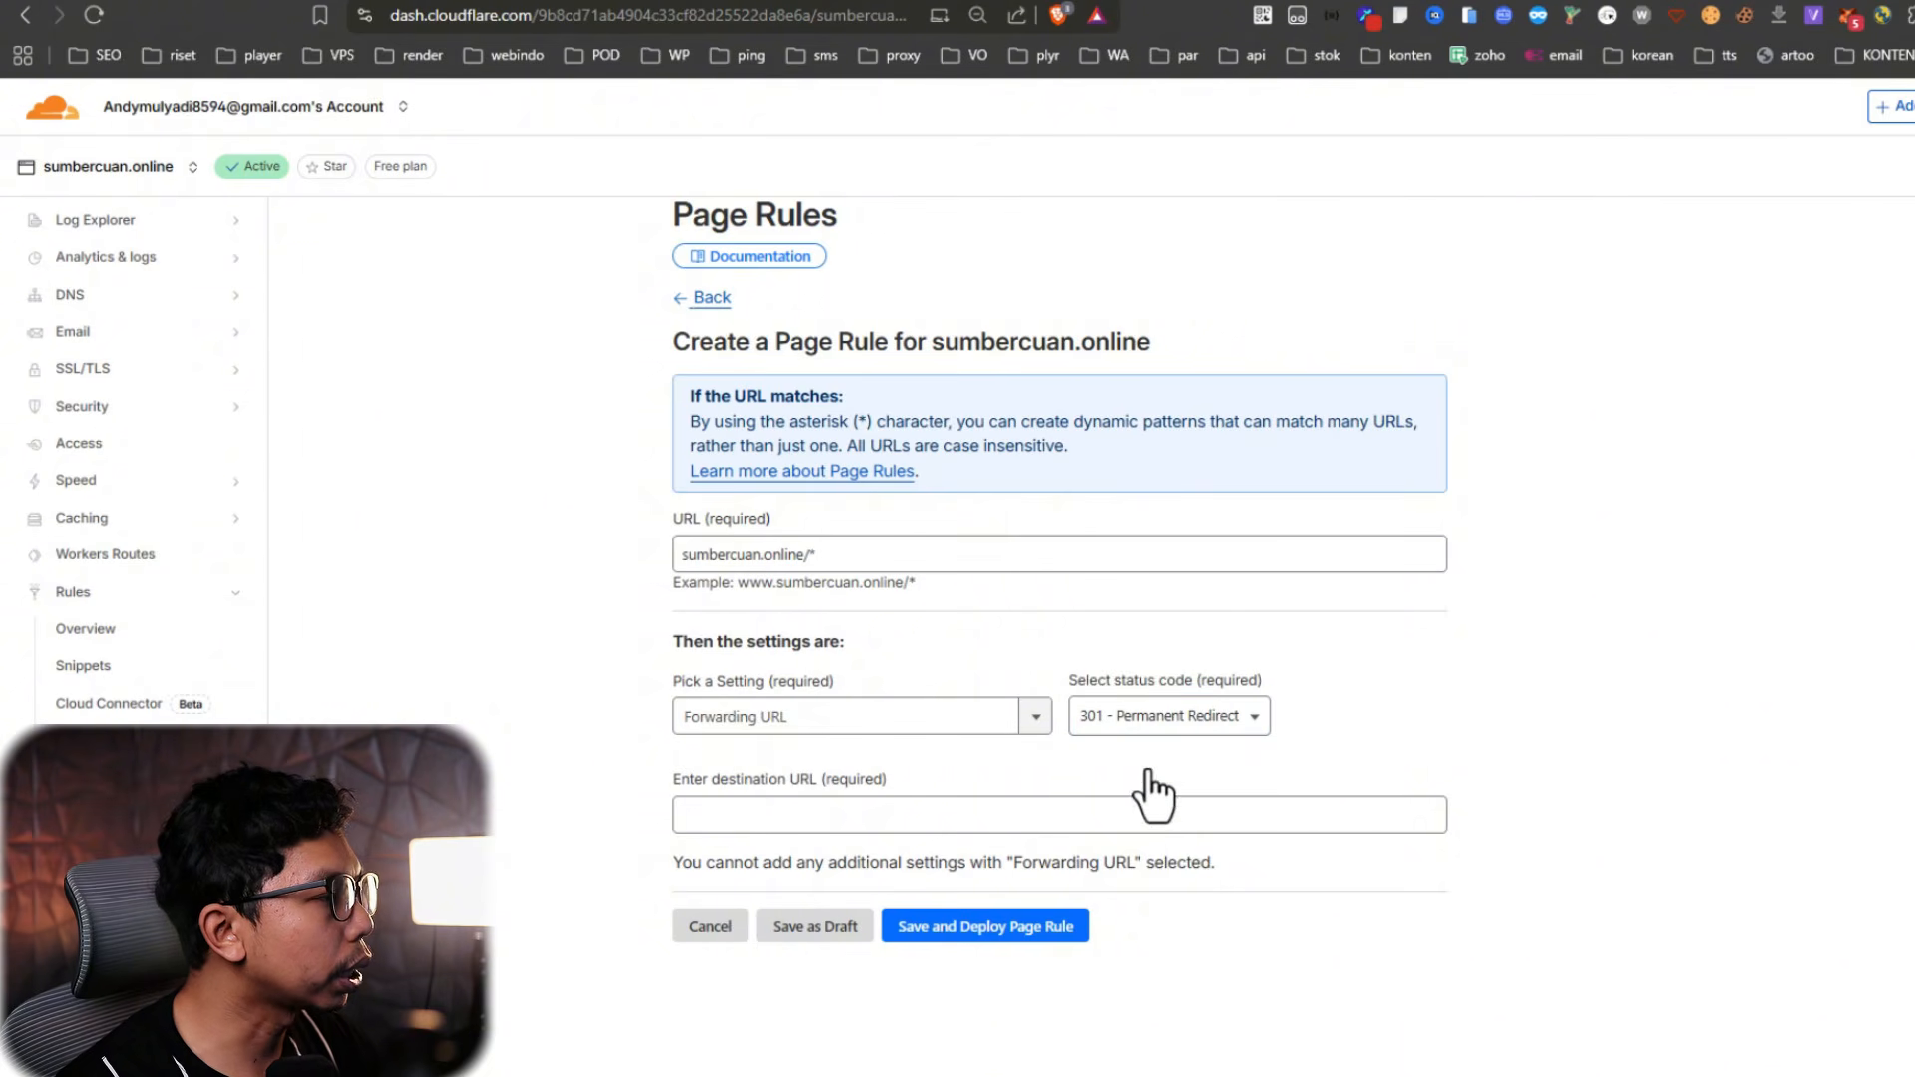
left_click(743, 812)
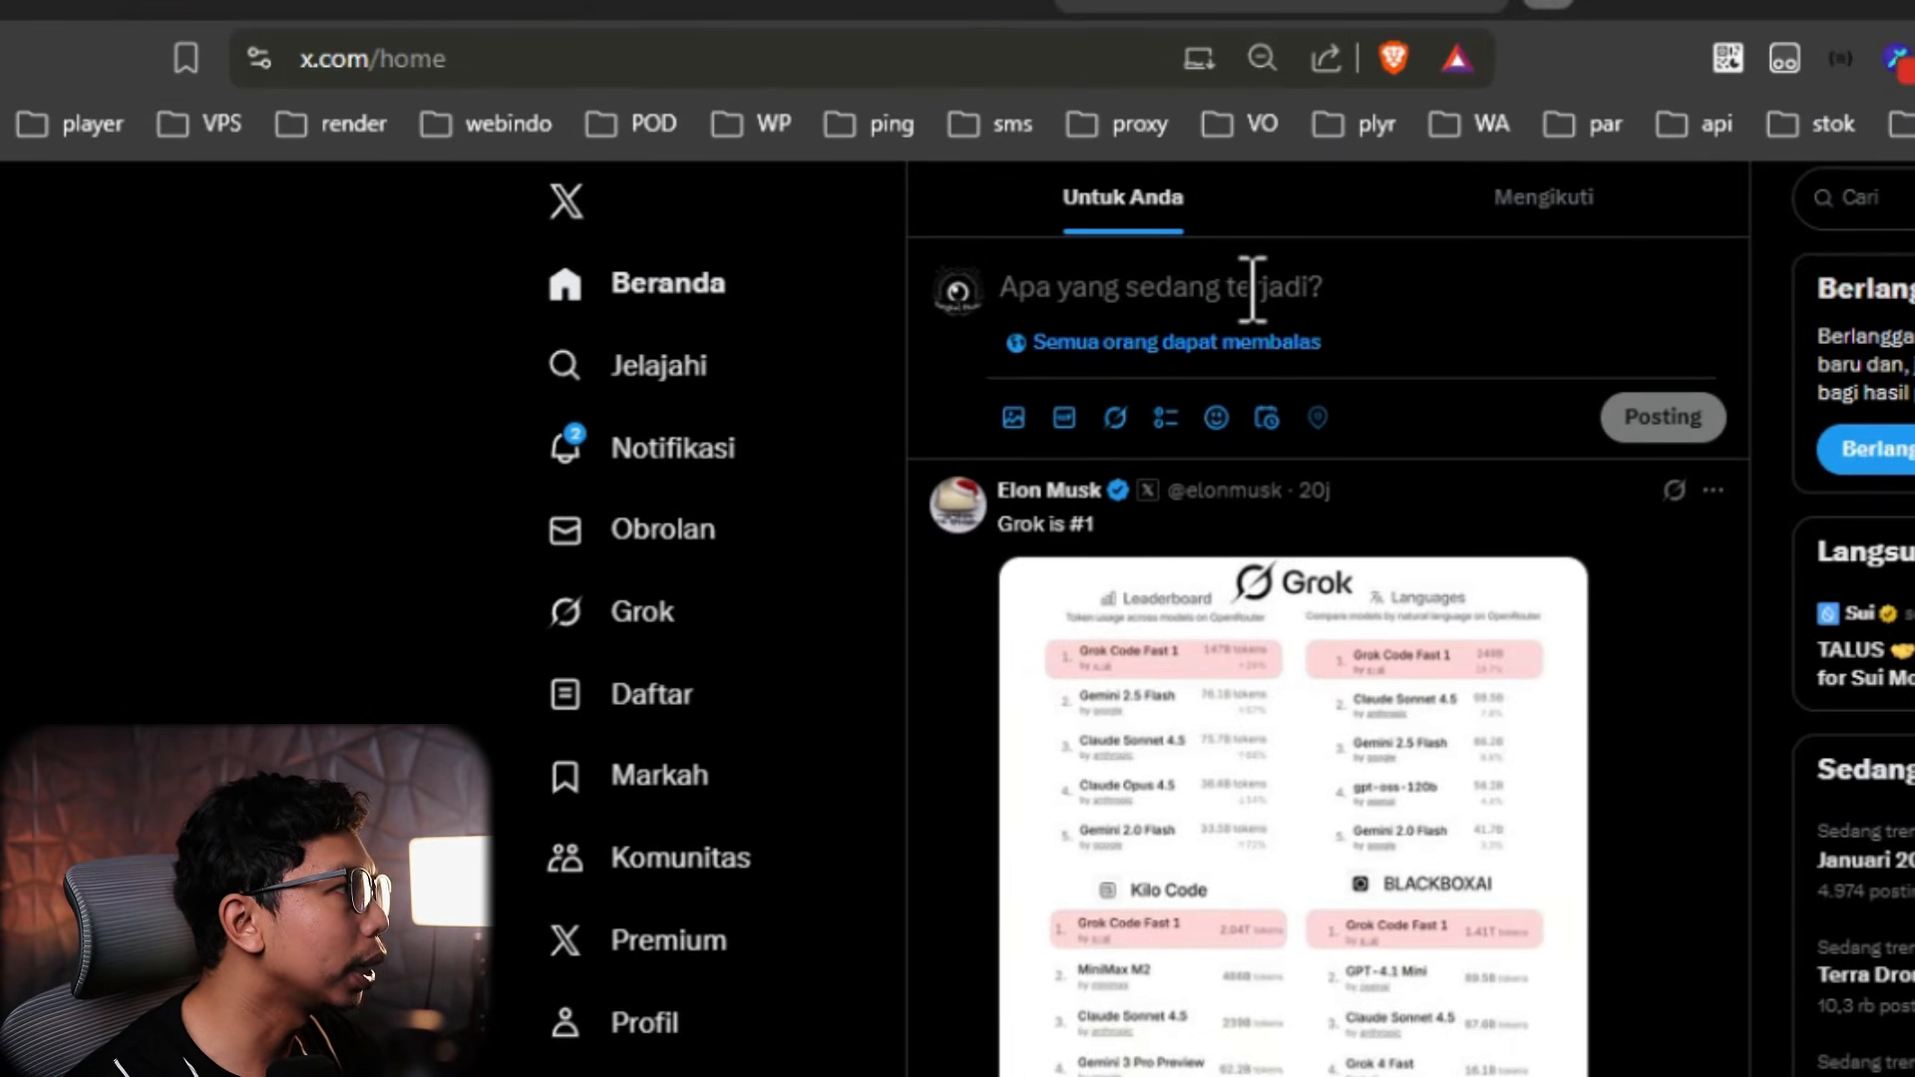
Switch to X and publish a post containing the link sumbercuan.online
type("sumbercuan.online")
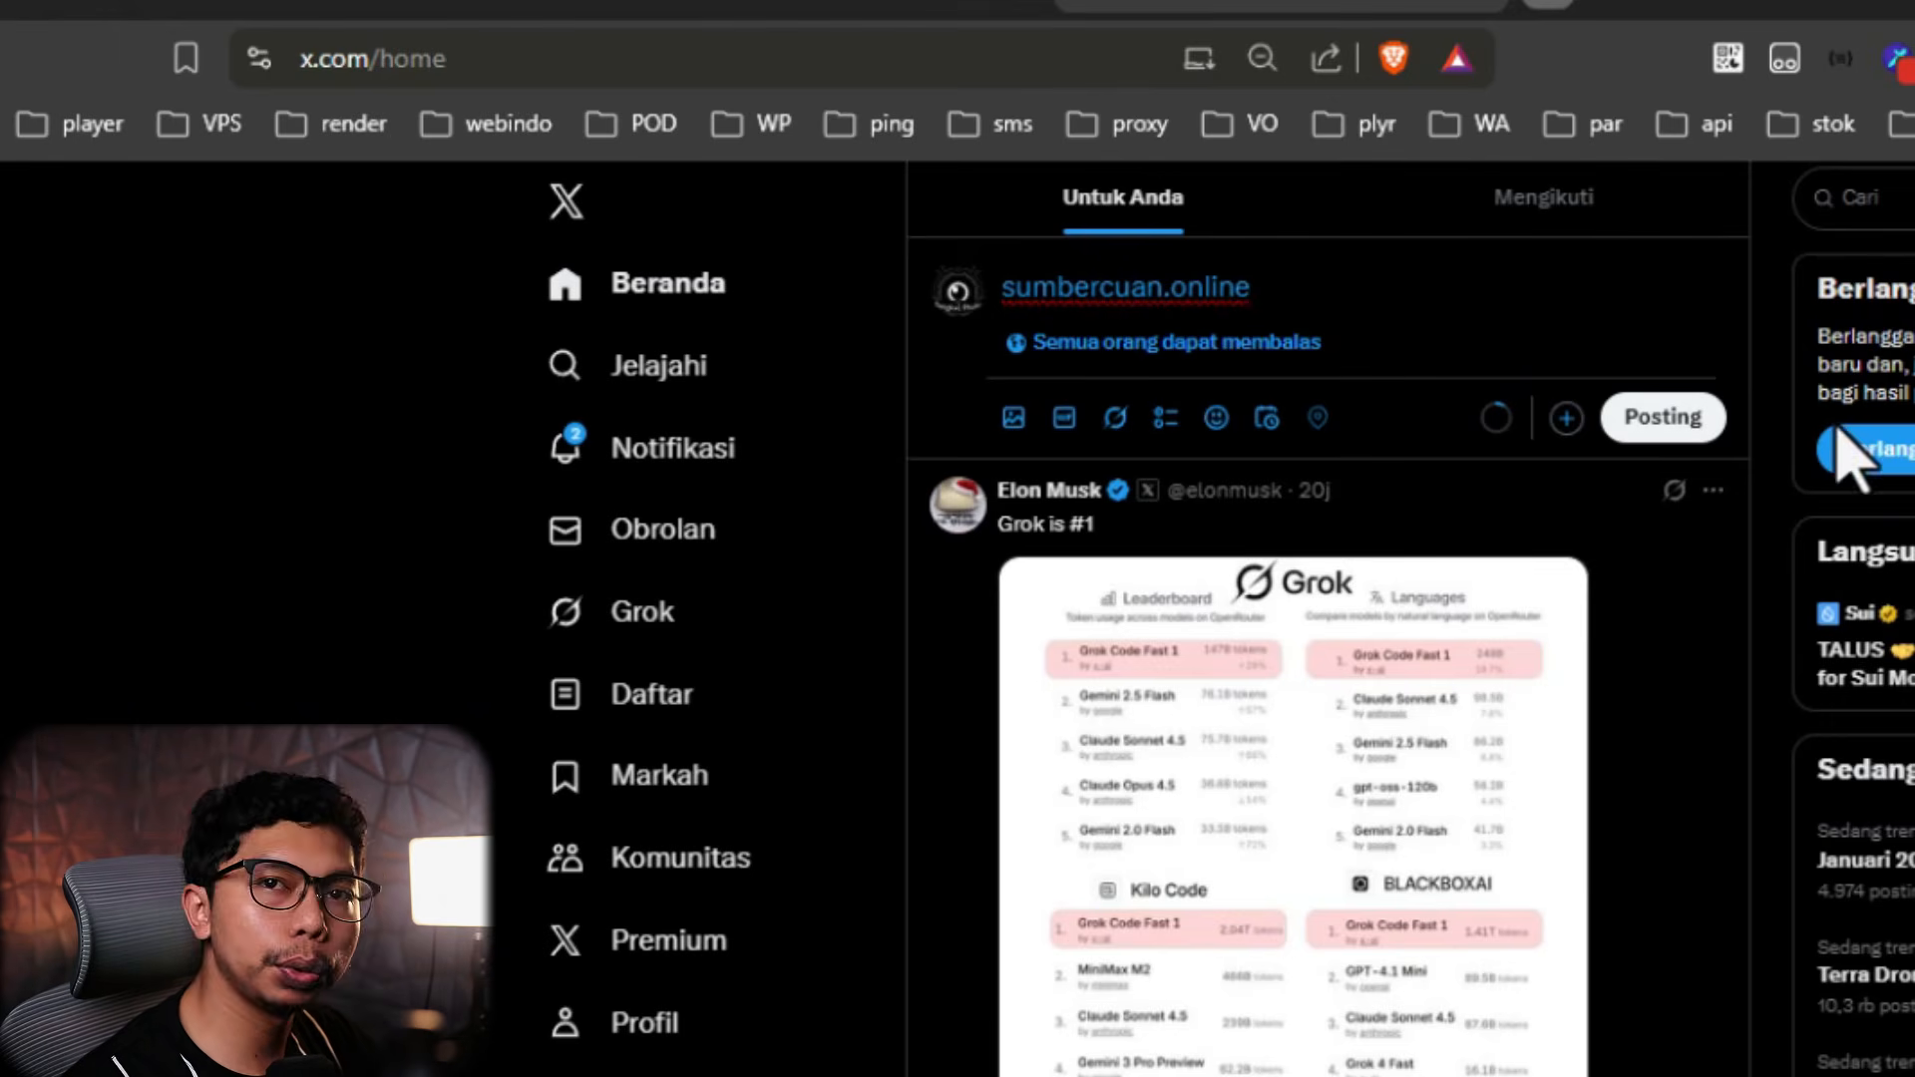
left_click(1691, 424)
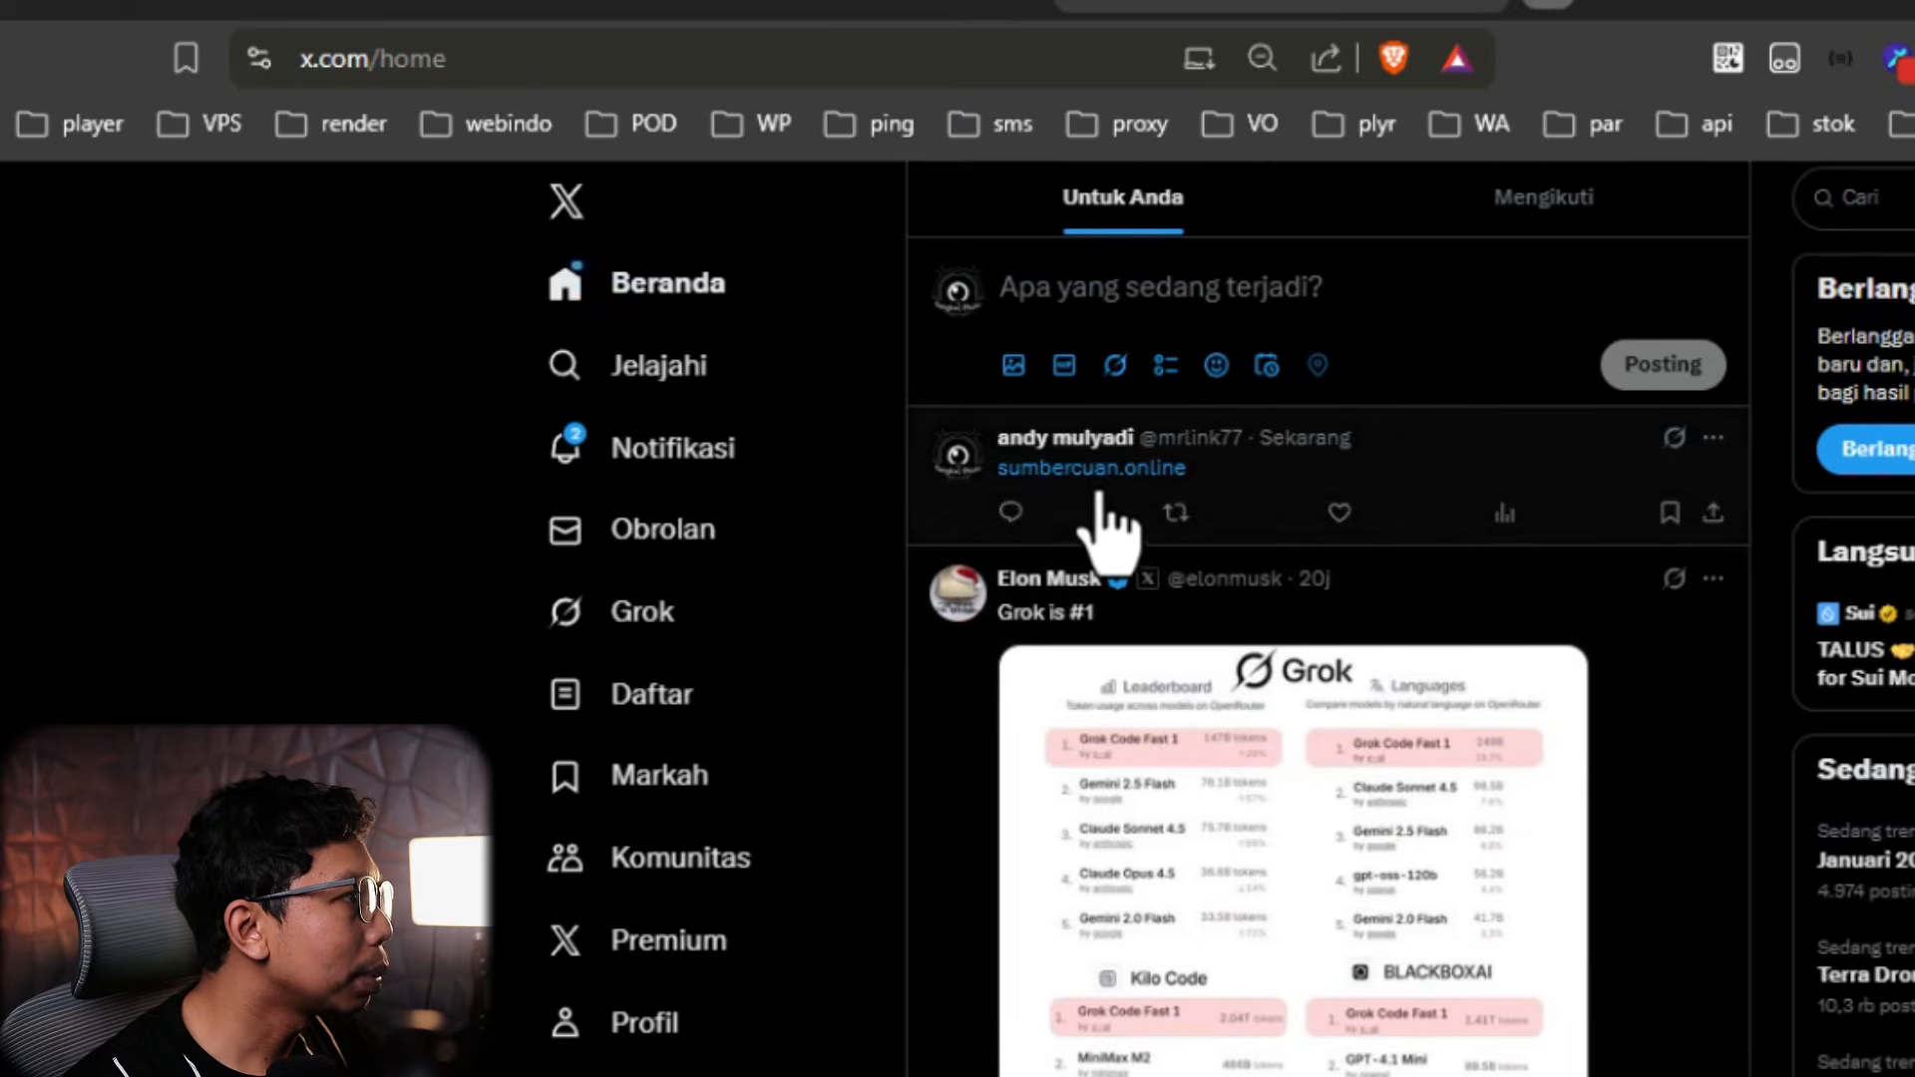
Copy the t.co link behind sumbercuan.online from the X post, set it as the Cloudflare page rule's destination URL, and deploy the rule
right_click(1087, 553)
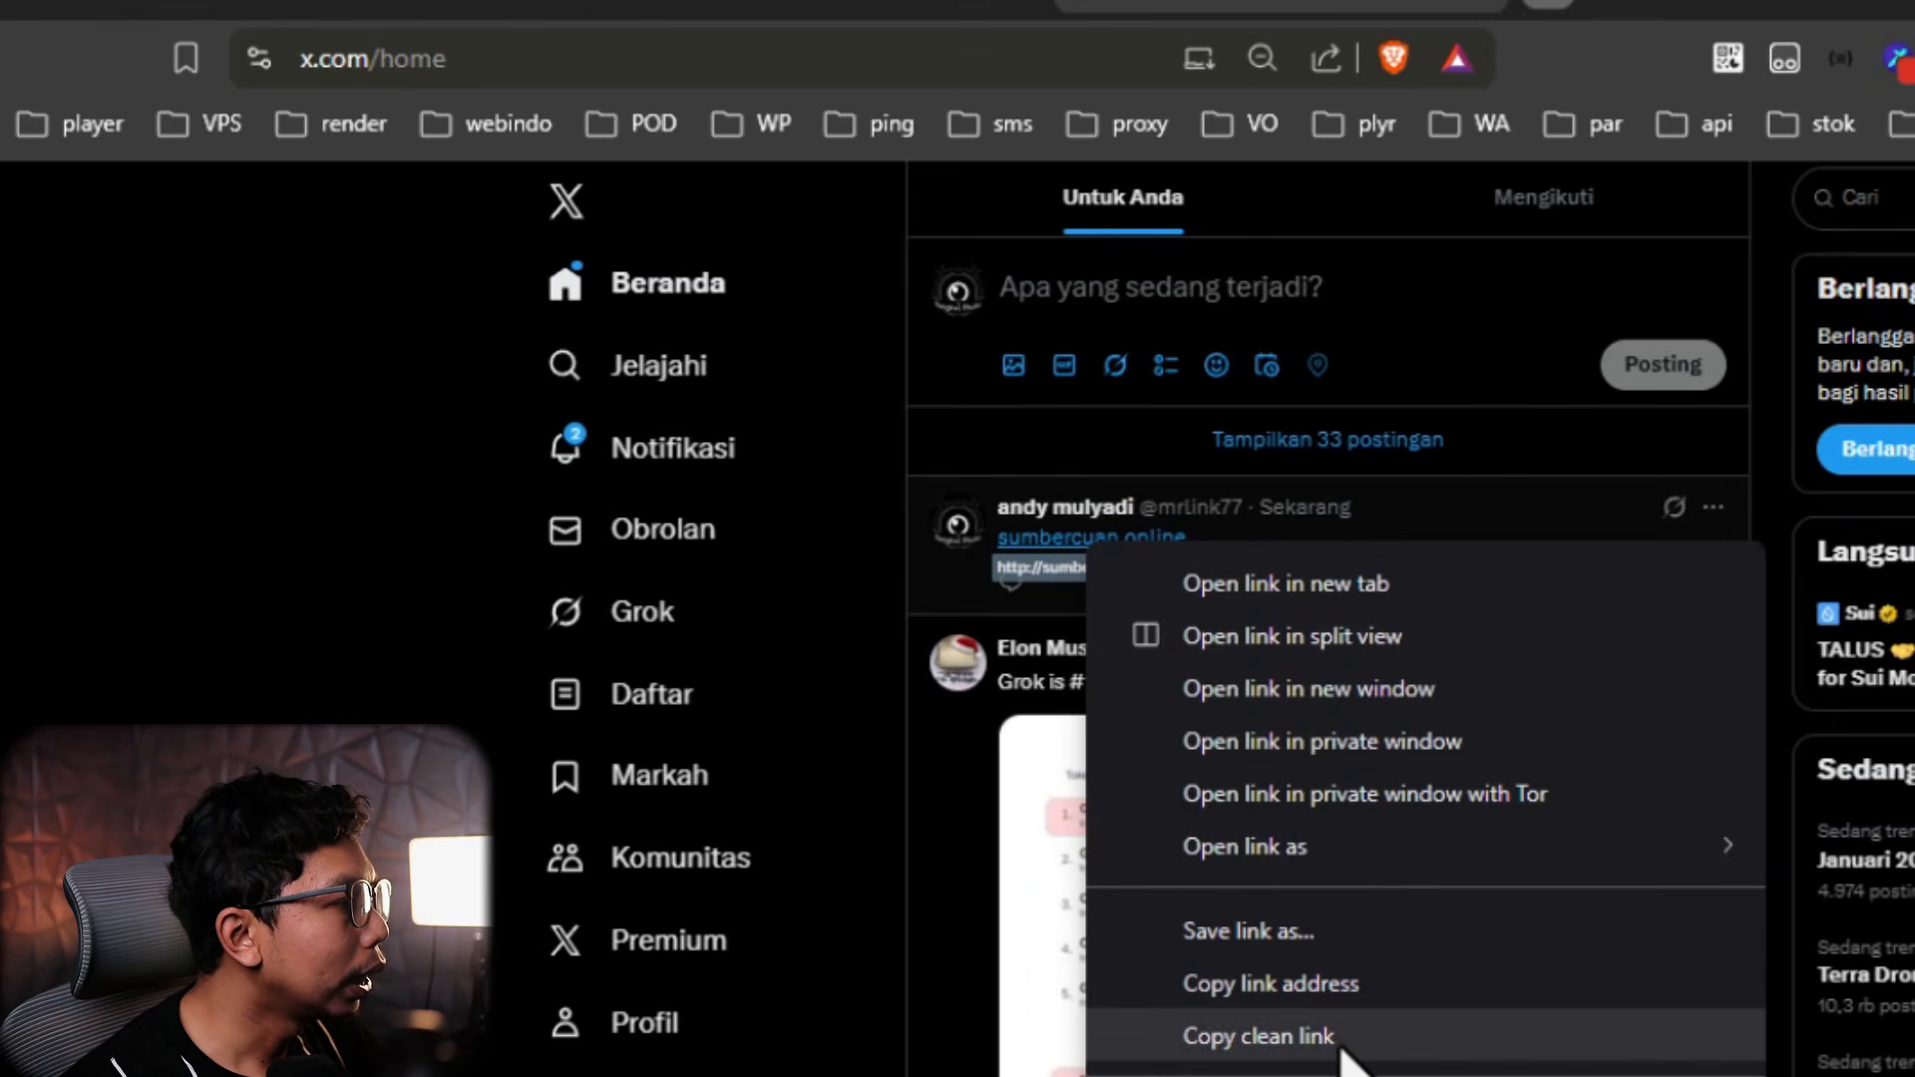
left_click(1340, 1042)
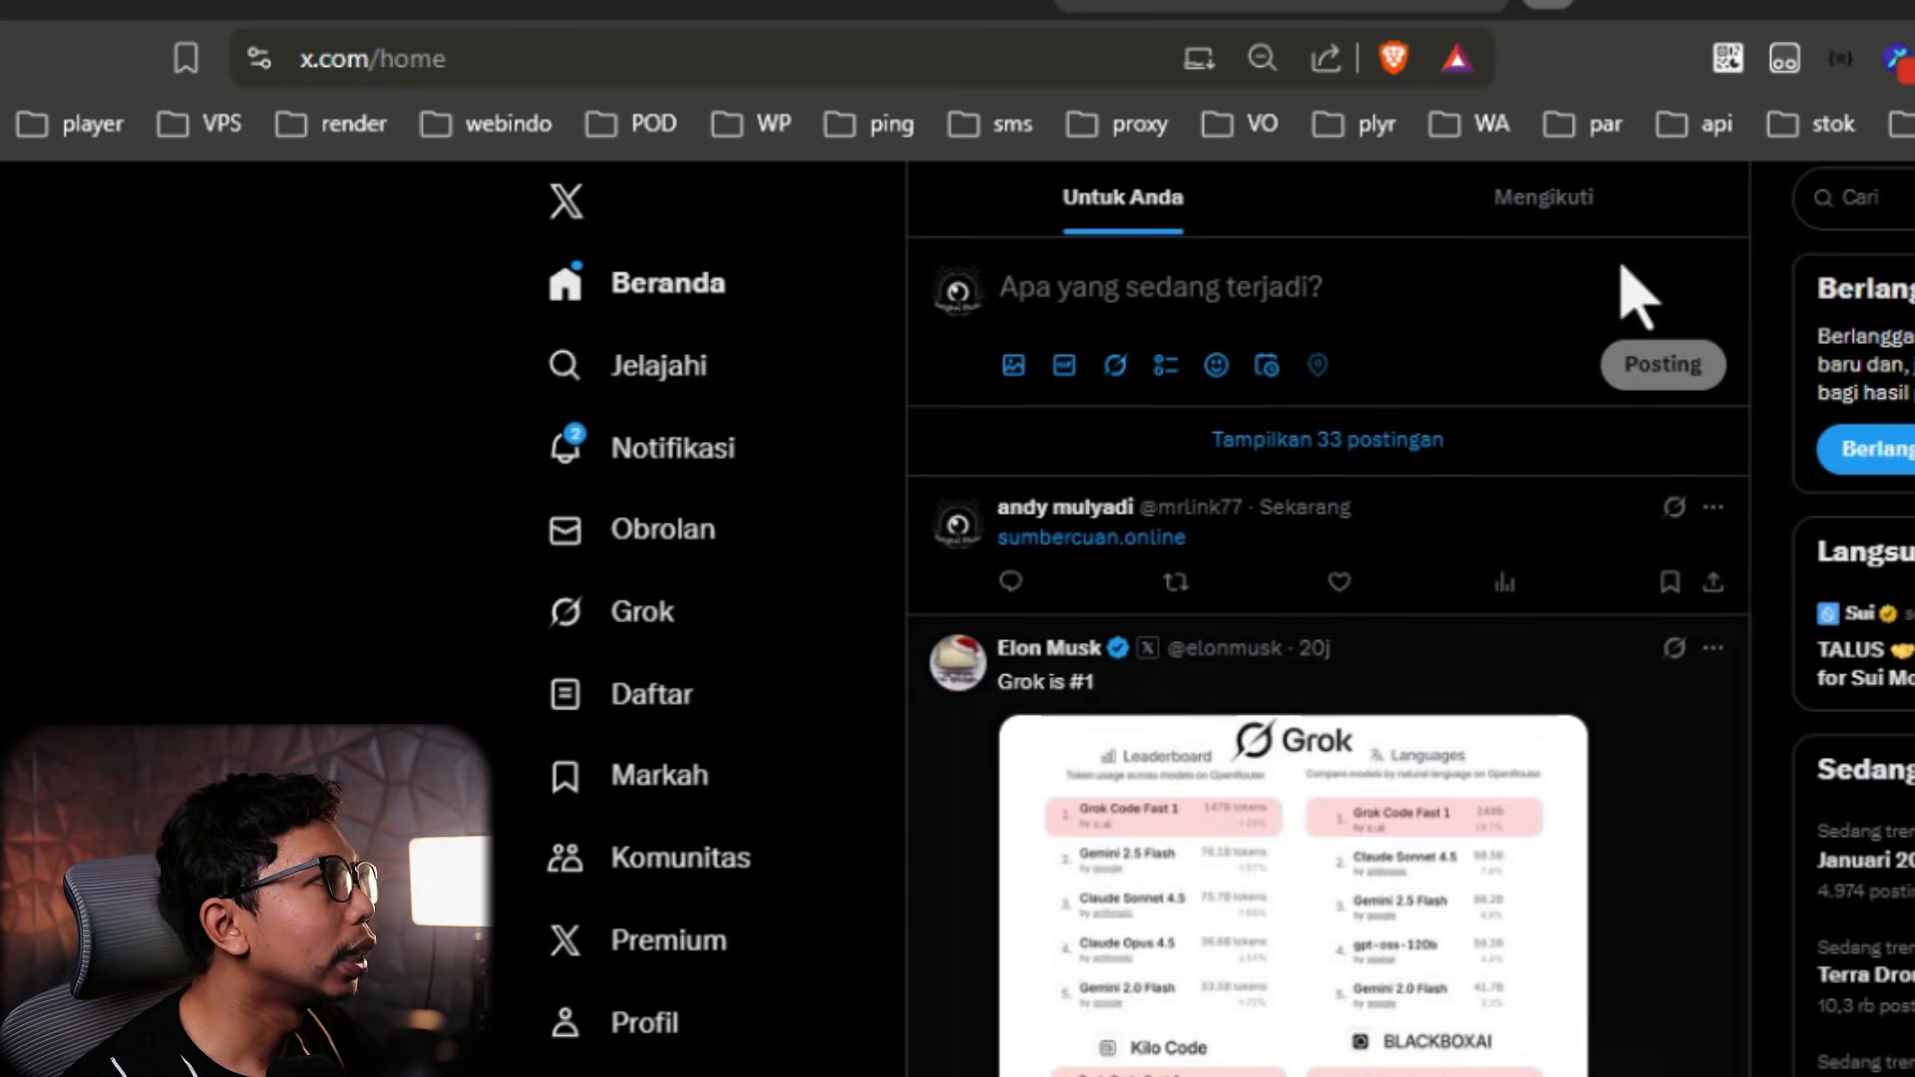
left_click(1541, 6)
key("ctrl+v")
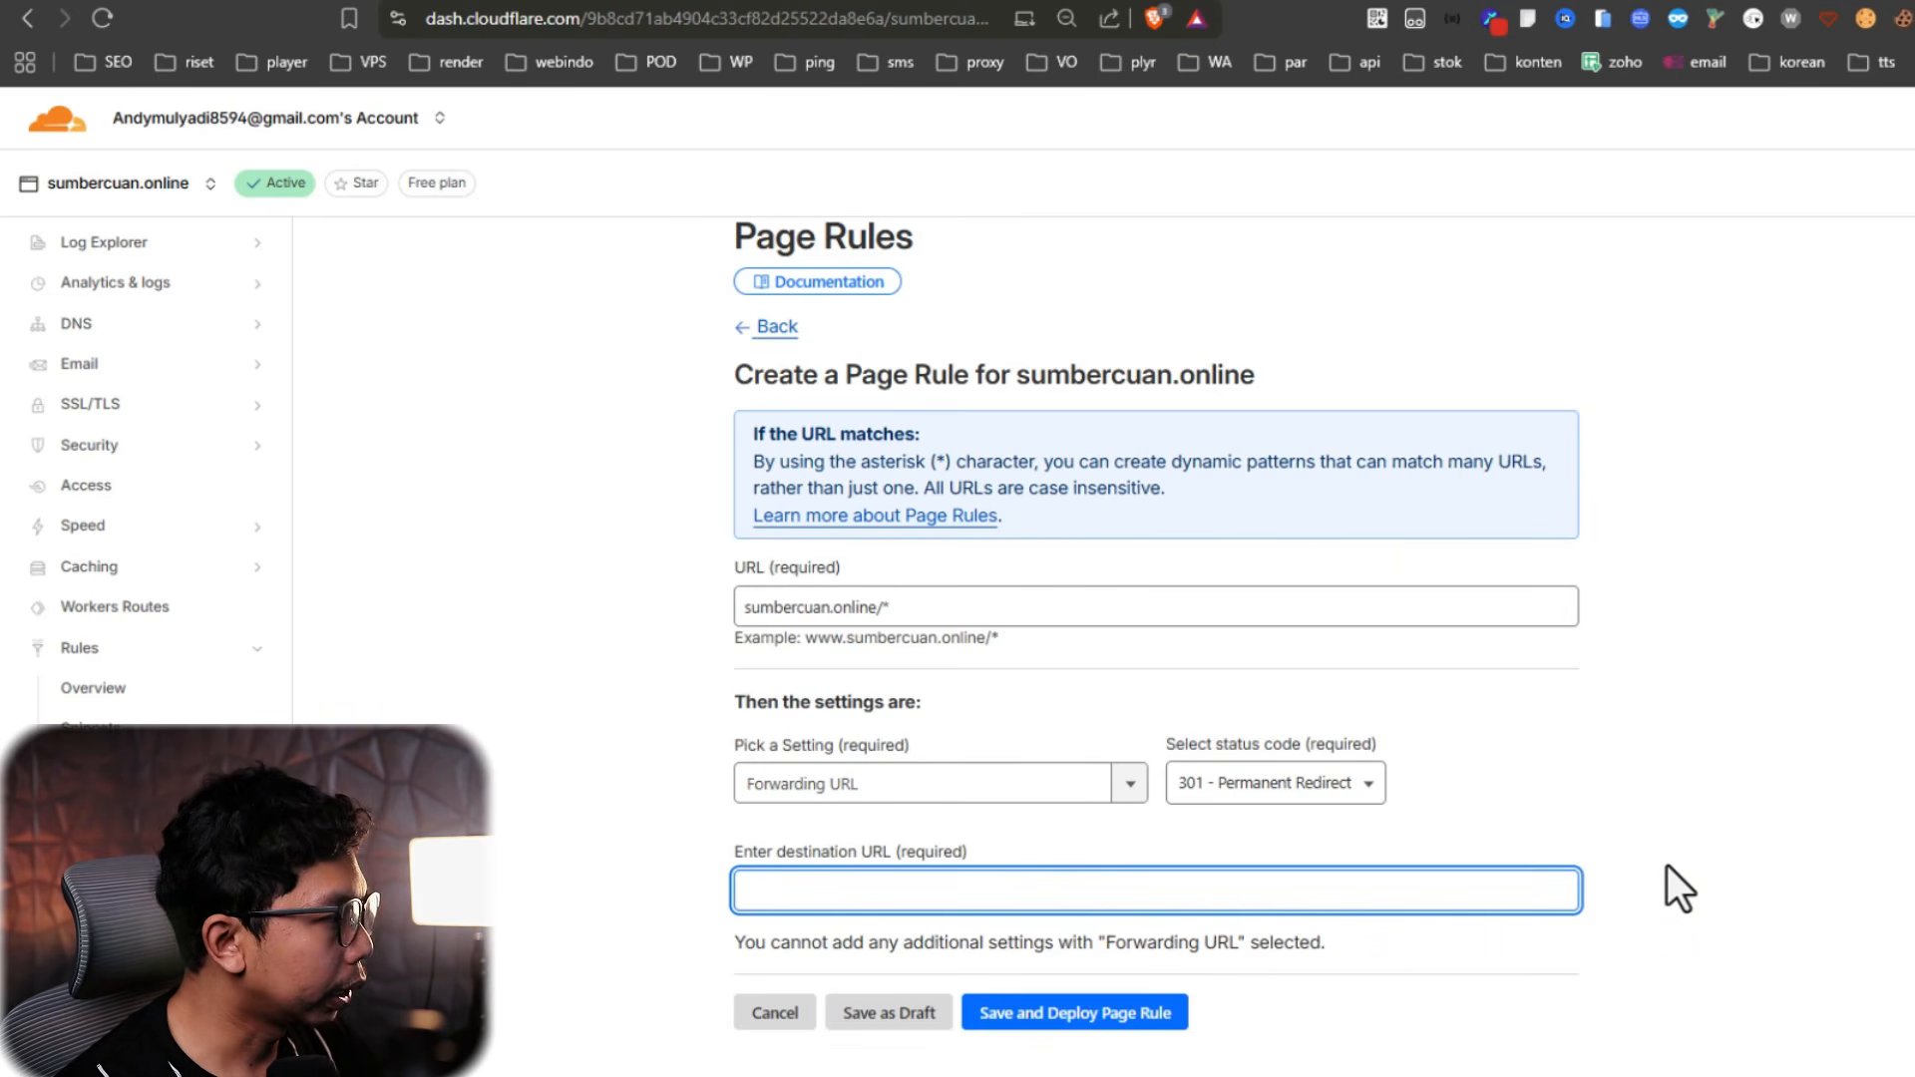
left_click(1143, 1032)
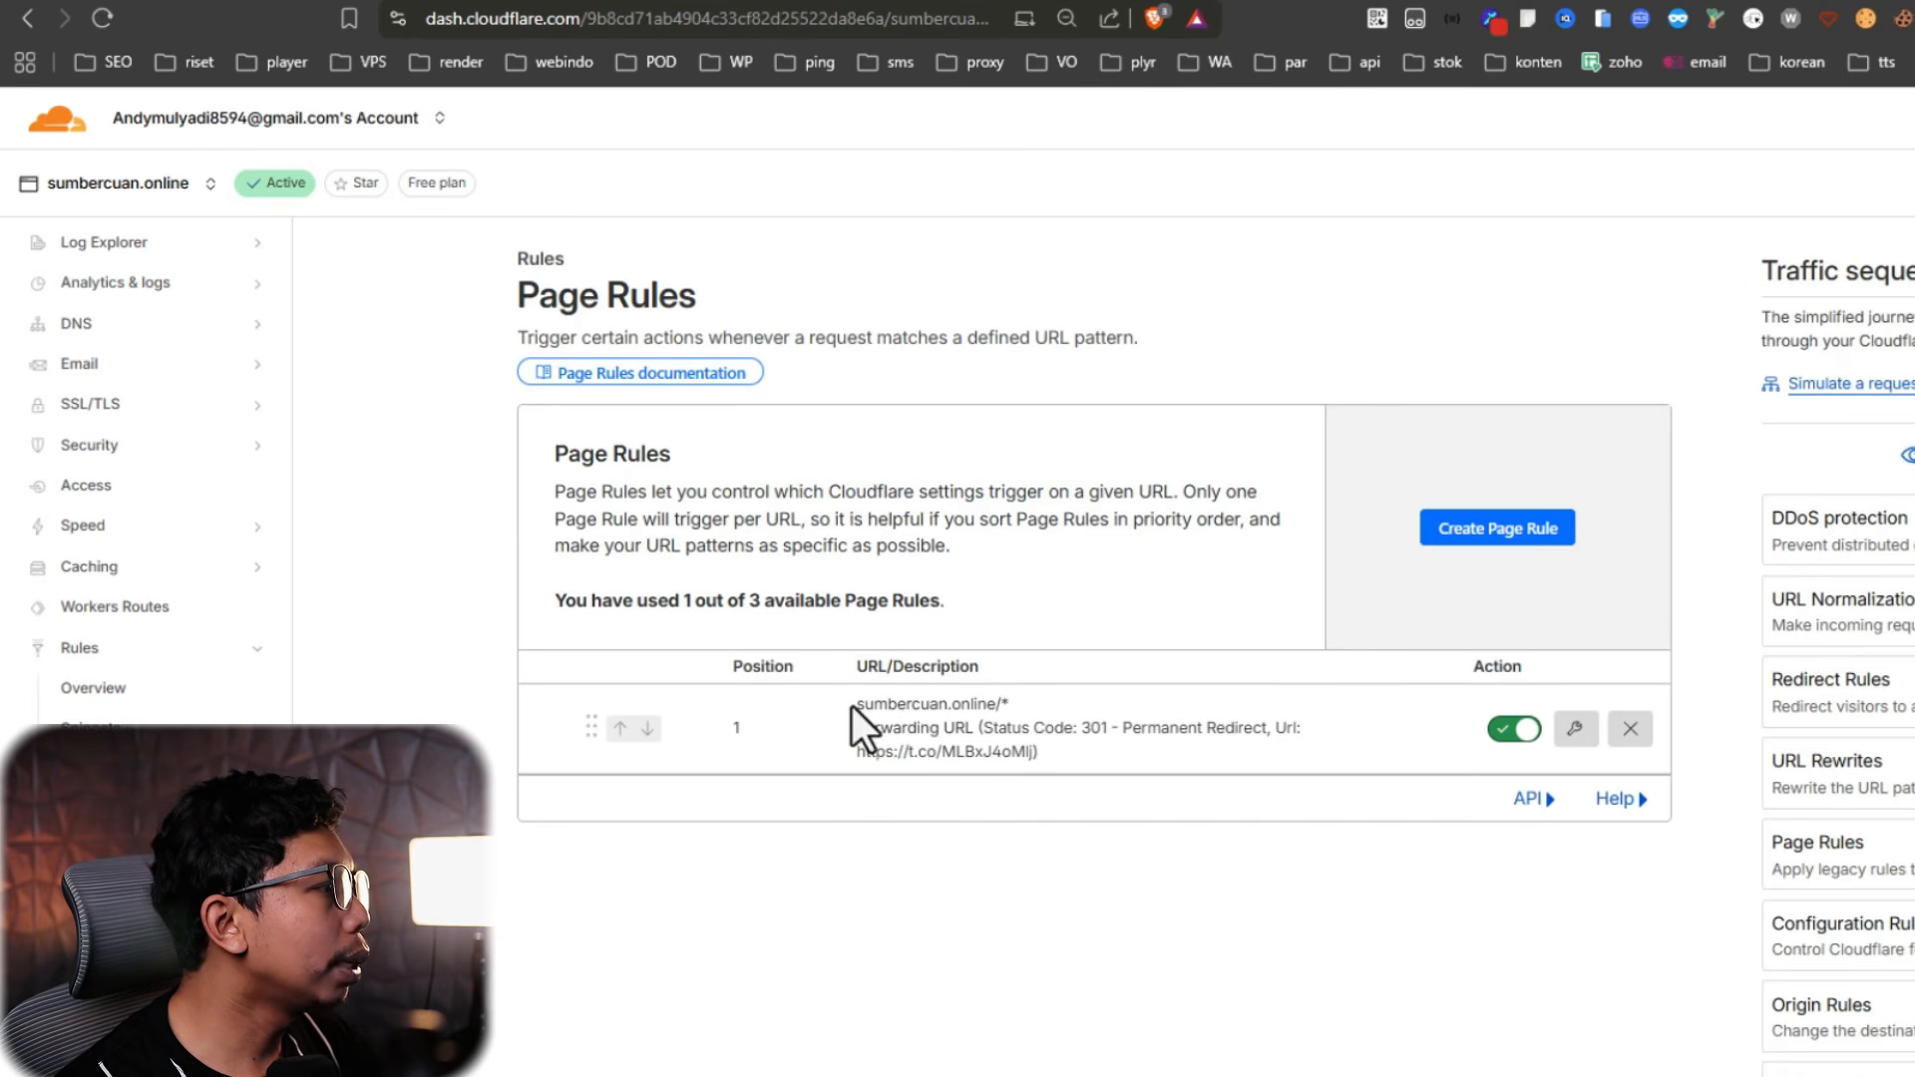
Copy the domain sumbercuan.online from the deployed rule and open it in a new browser tab to test the redirect
left_click_drag(853, 705, 979, 704)
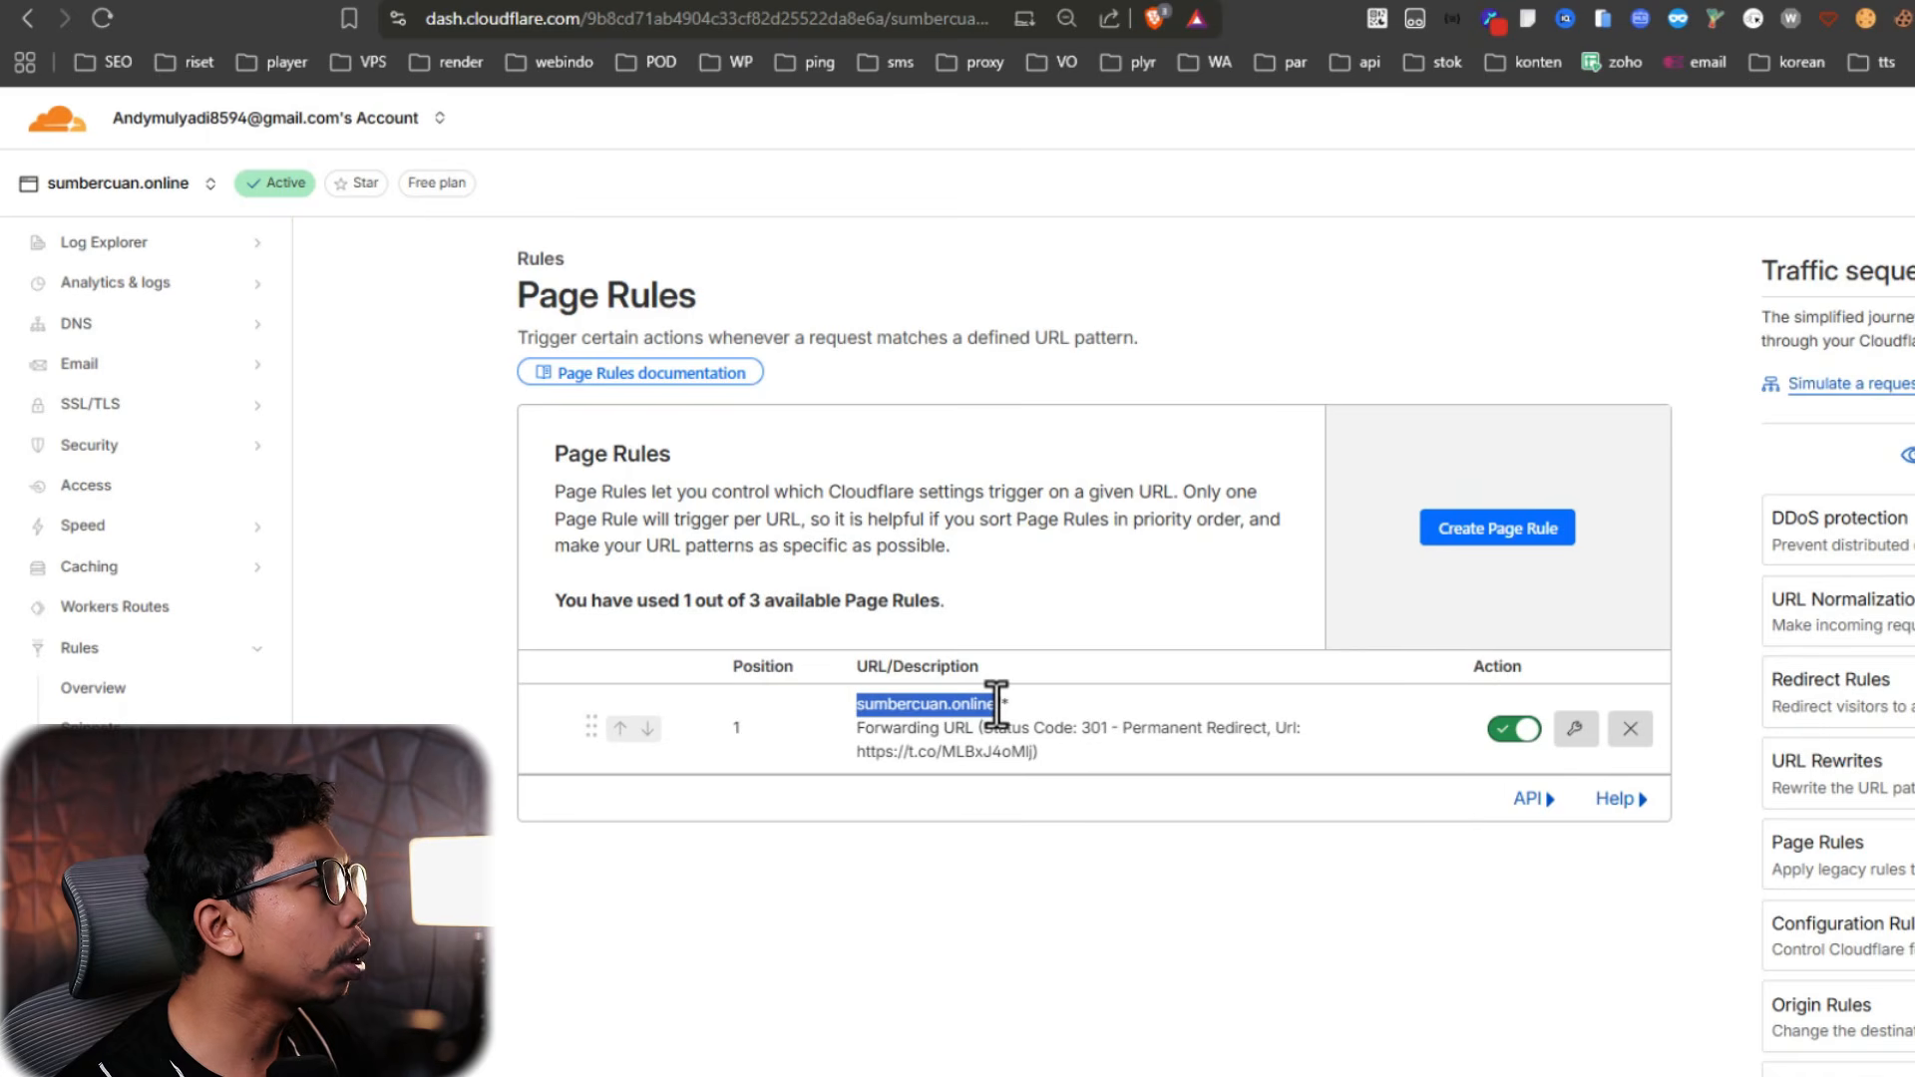
key("ctrl+t")
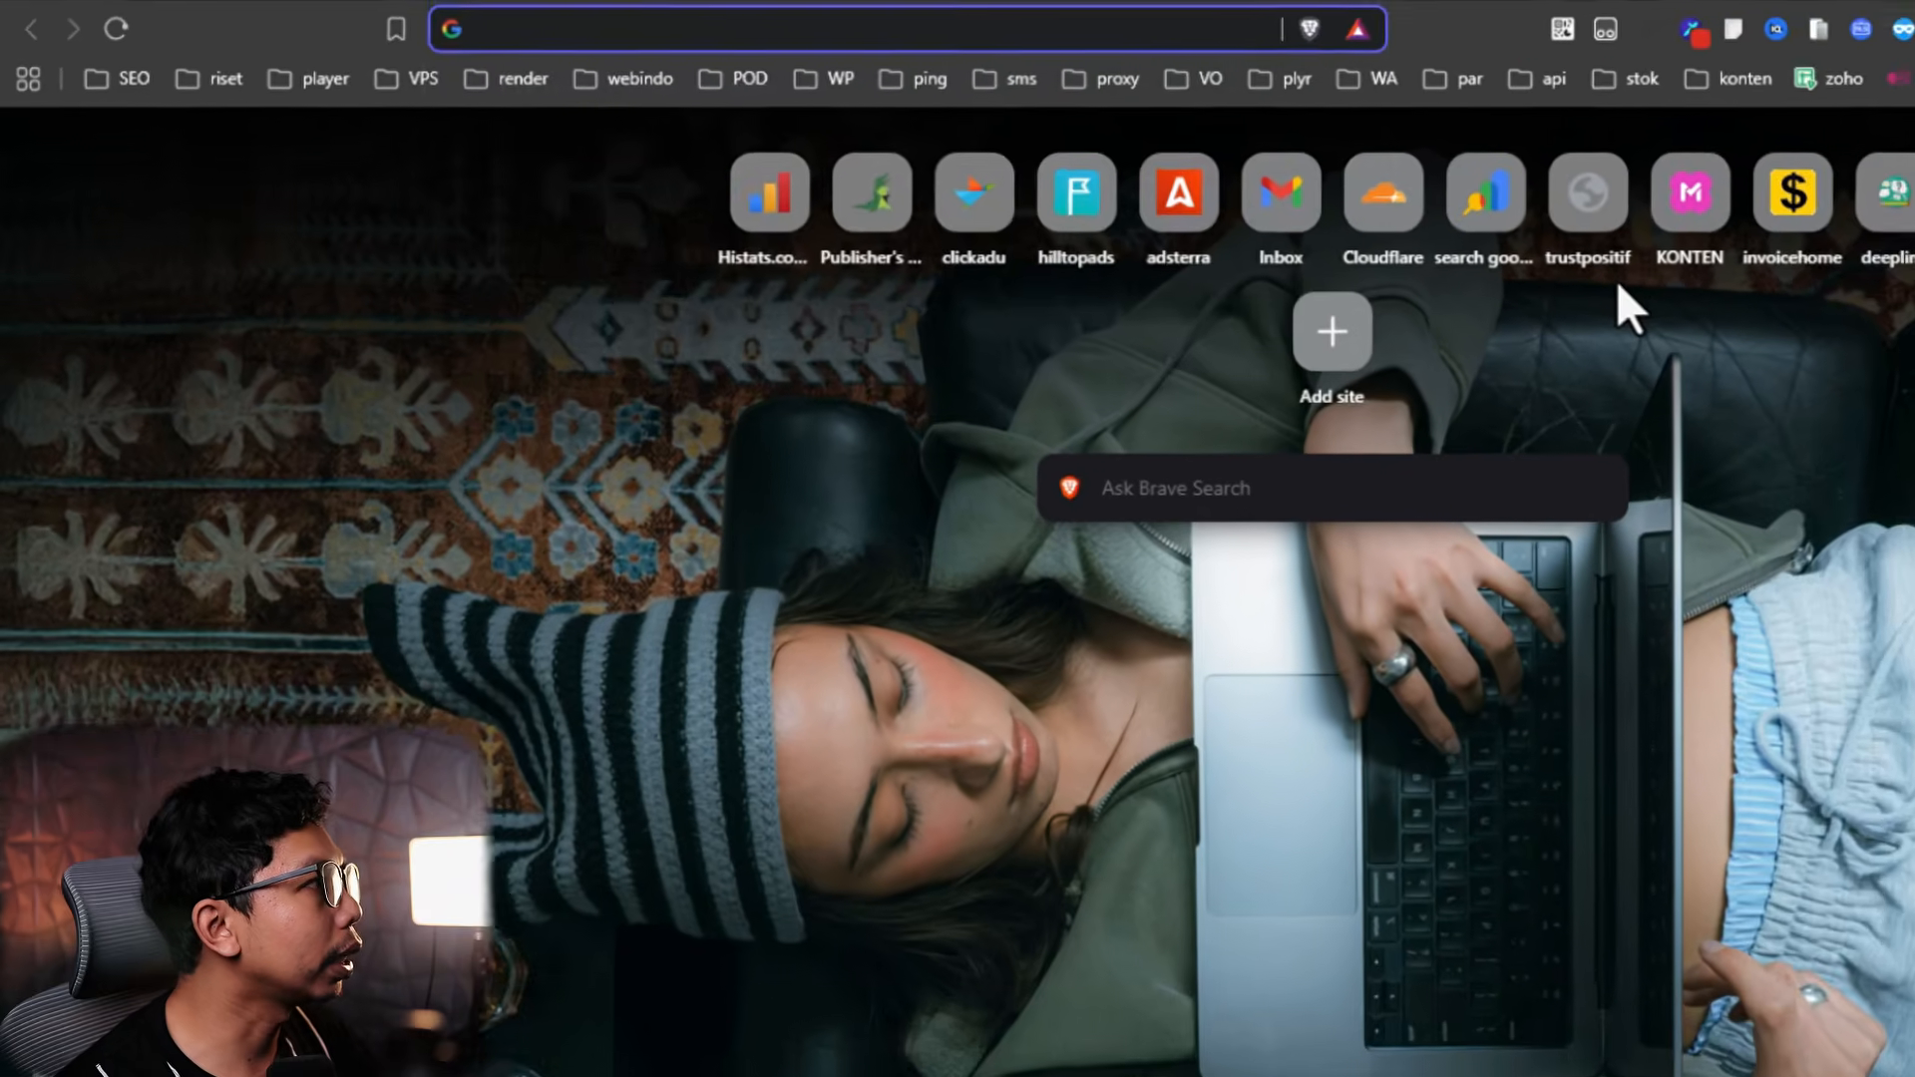
key("ctrl+v")
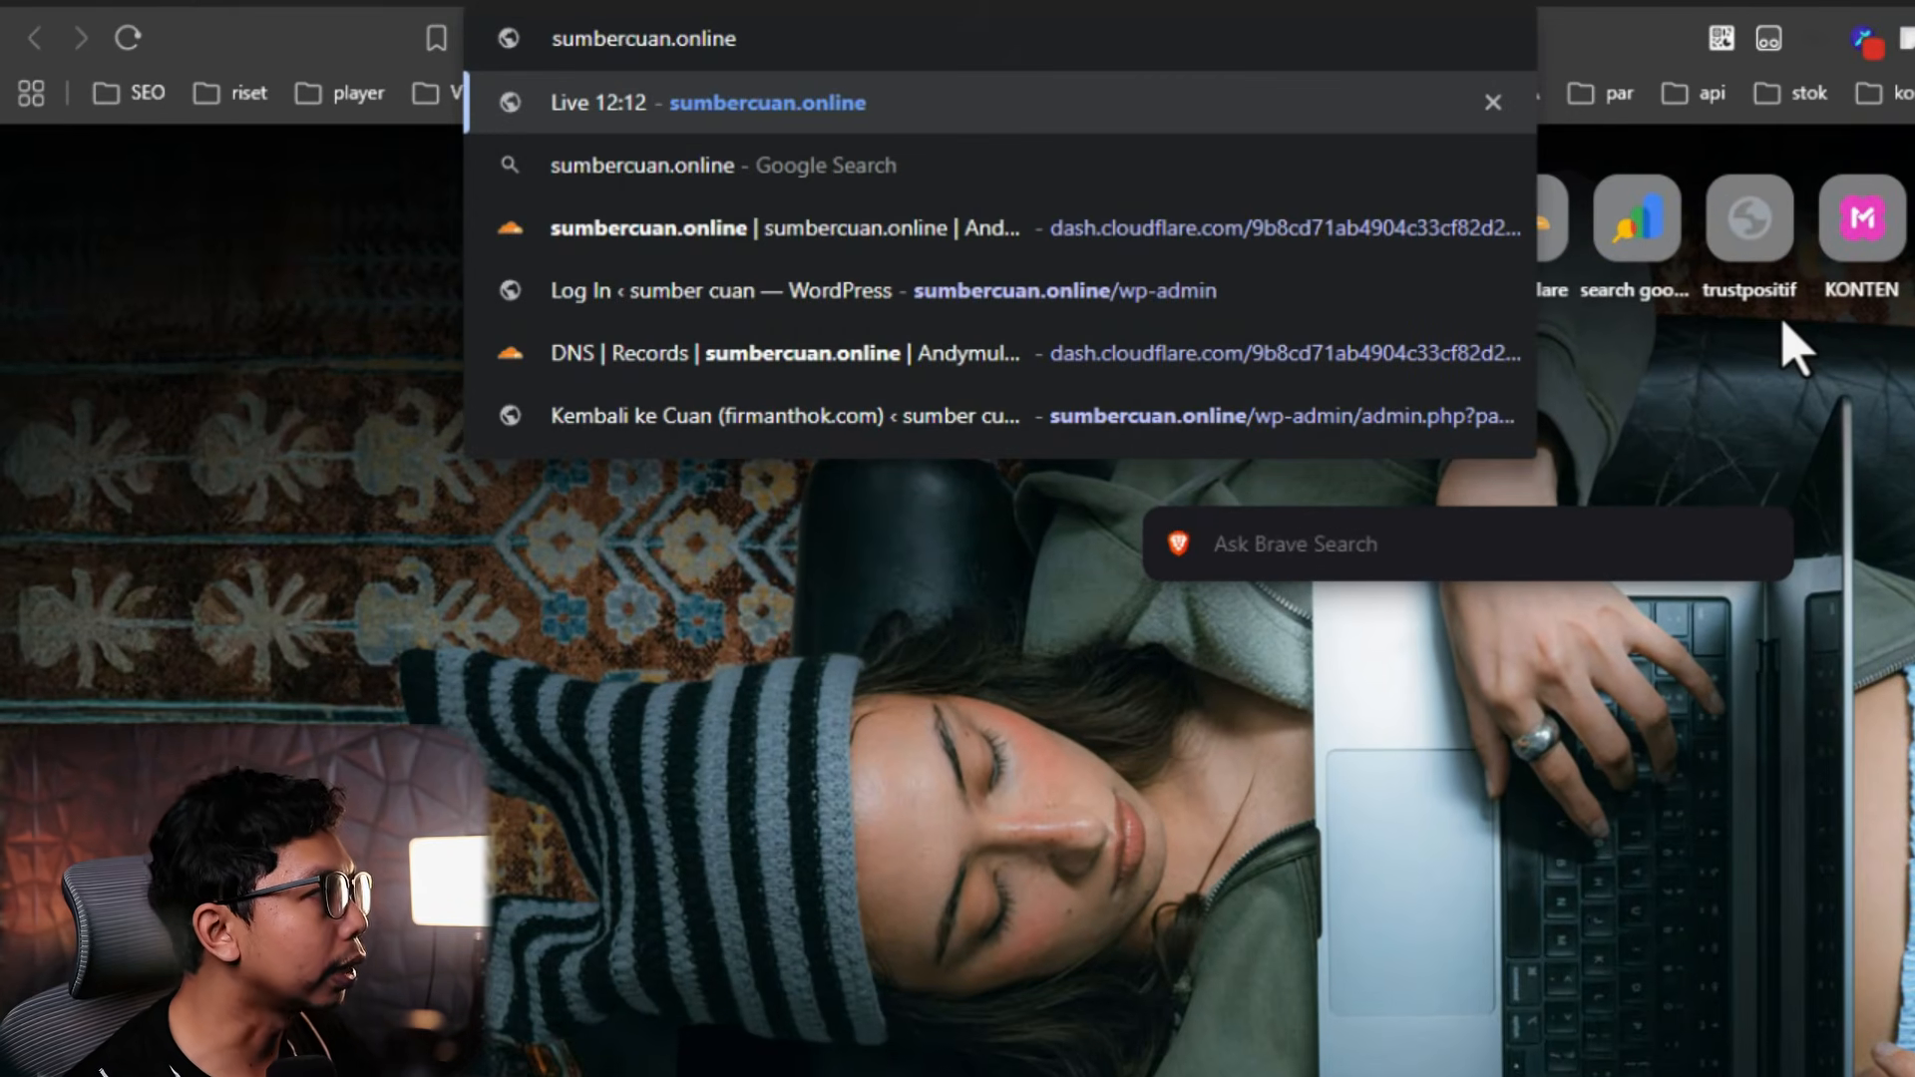
key("Return")
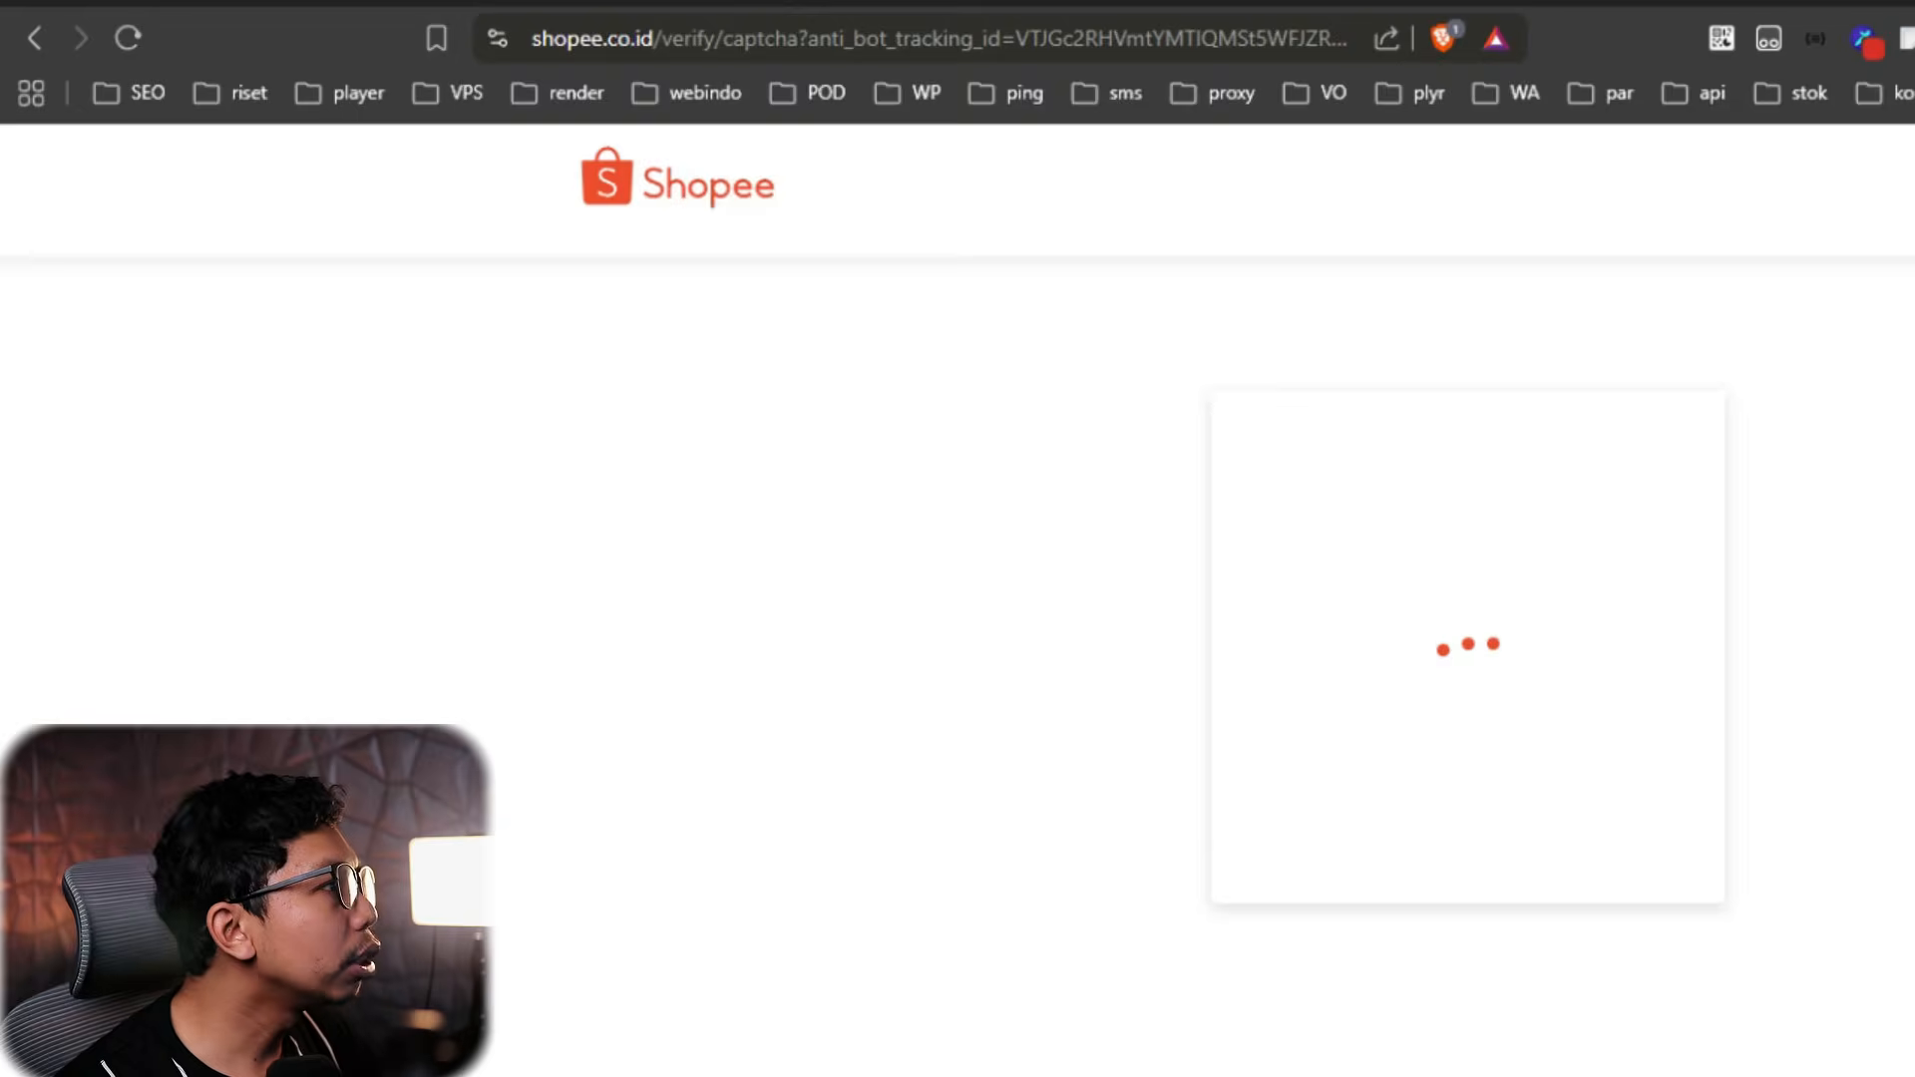
Test the wildcard redirect by opening sumbercuan.online/okokoko in a new browser tab
key("ctrl+shift+Tab")
left_click(1165, 32)
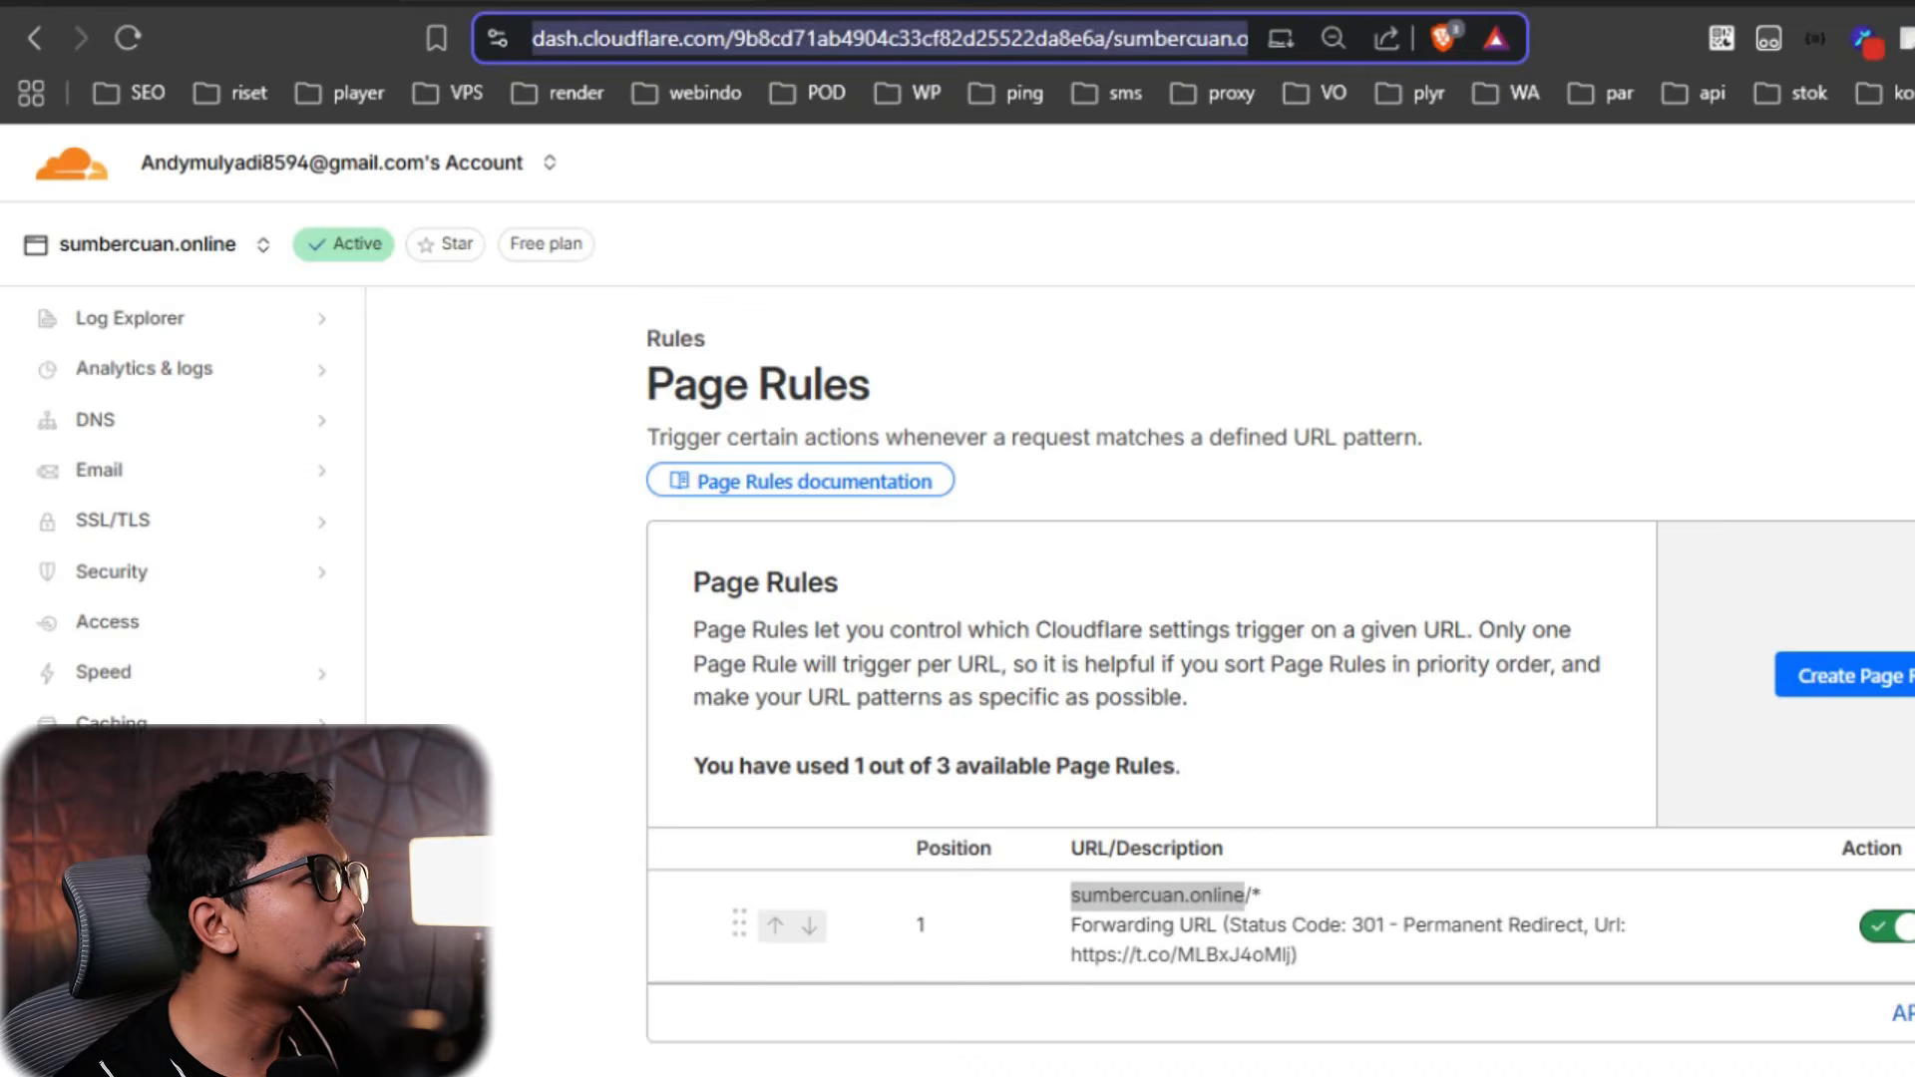
left_click(1712, 4)
key("ctrl+v")
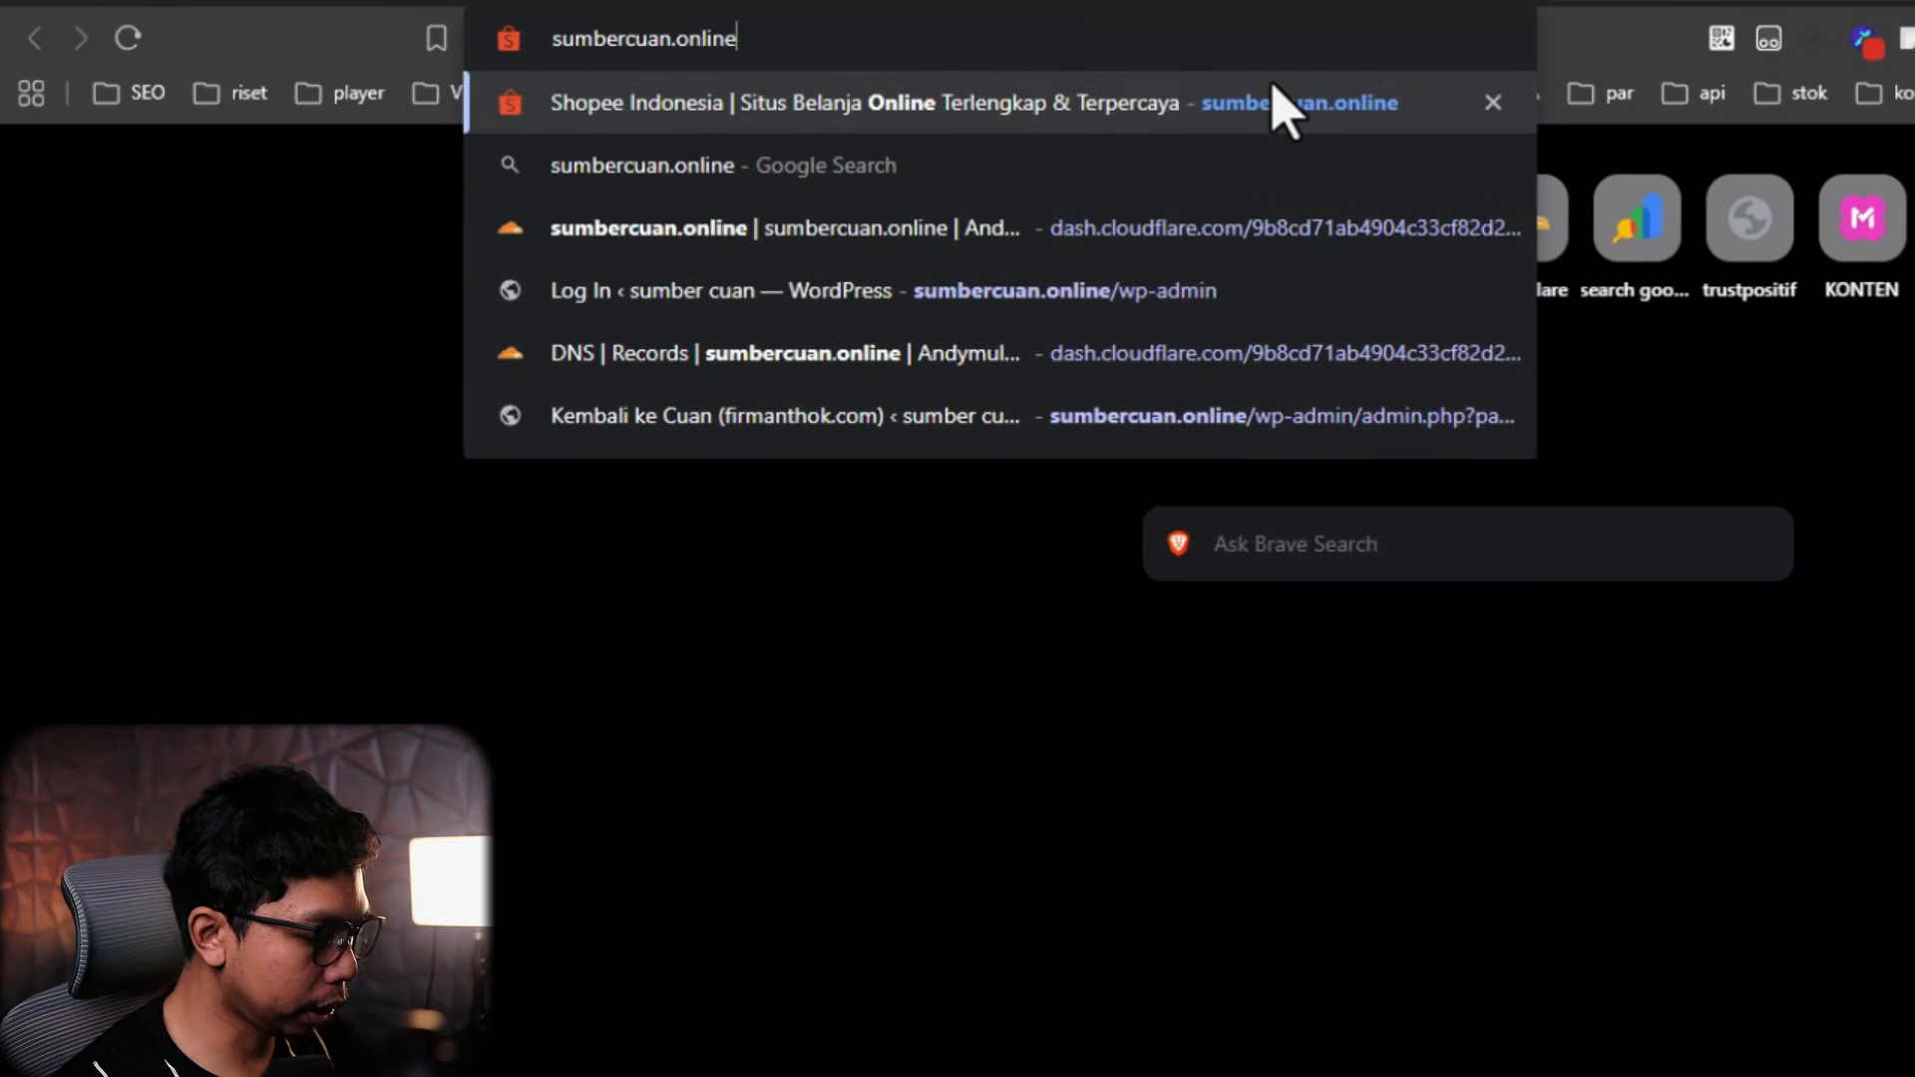
type("/okokoko")
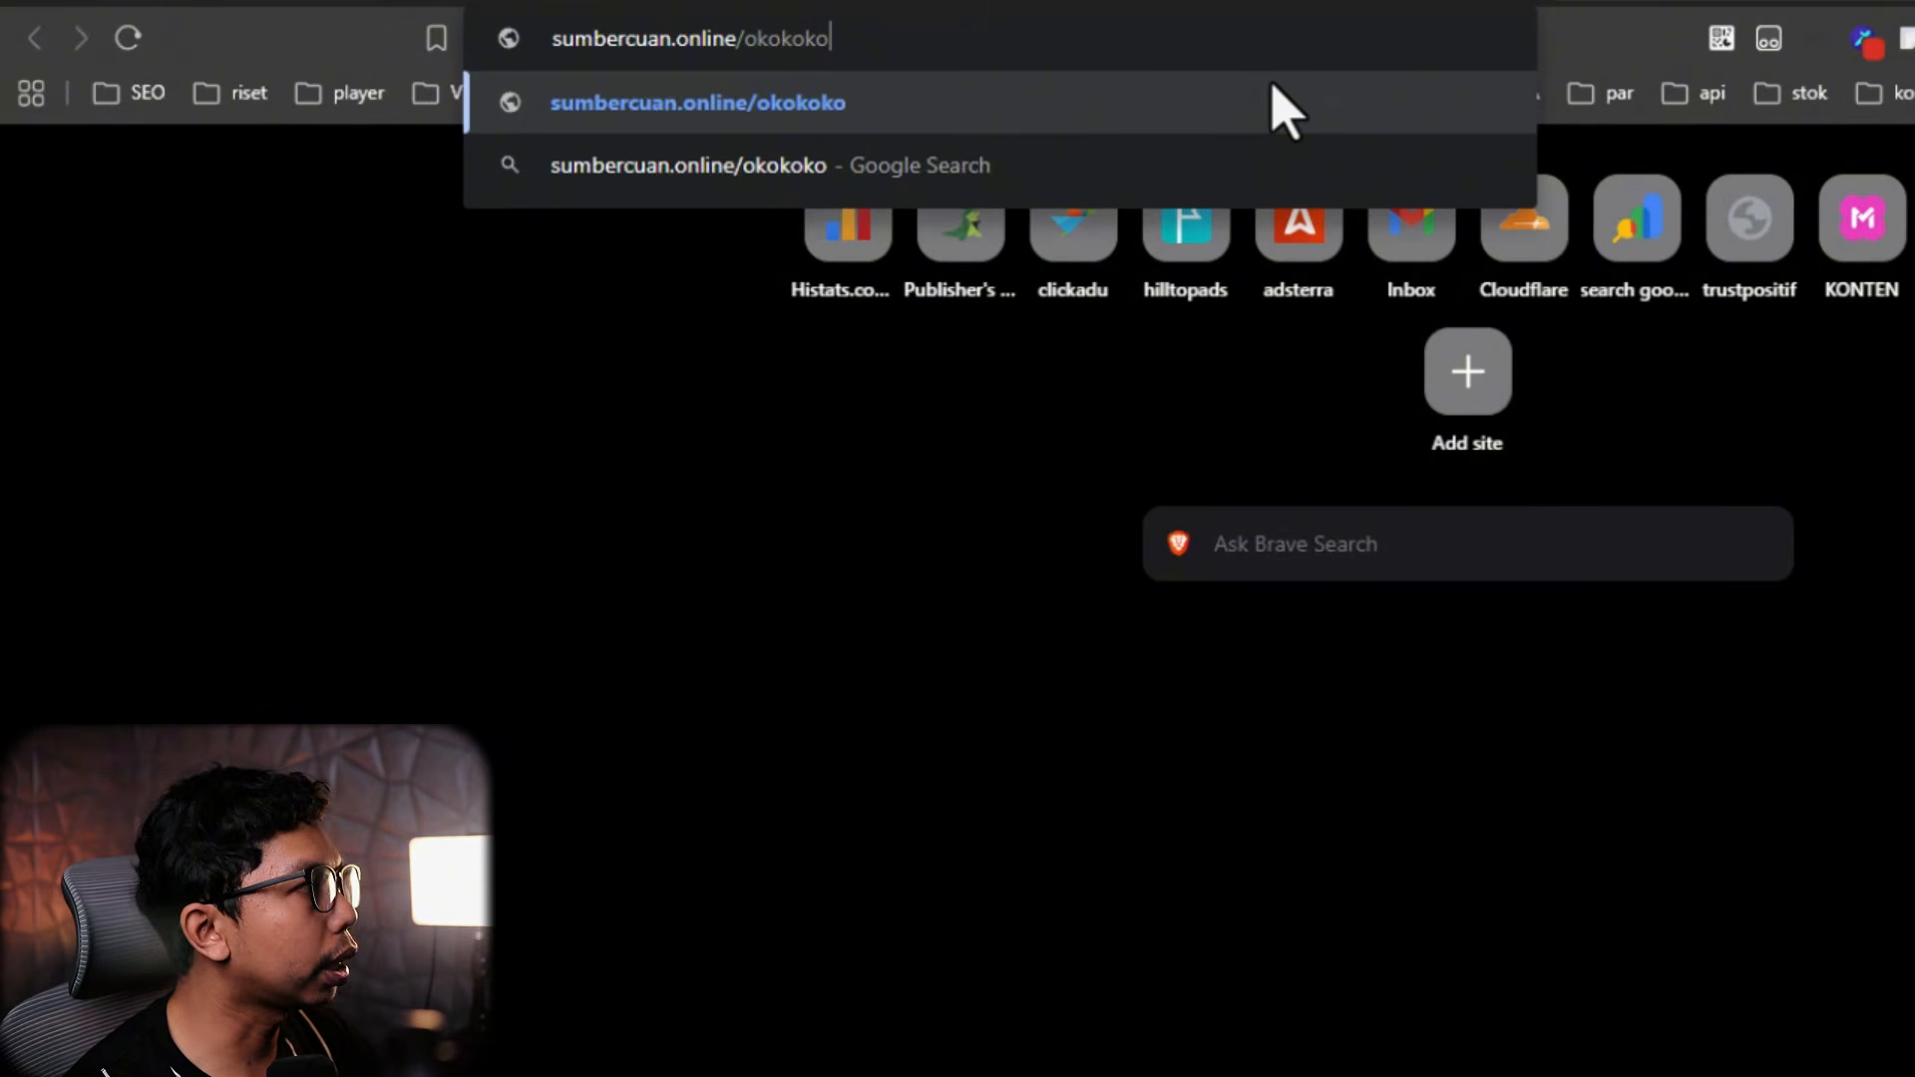
key("Return")
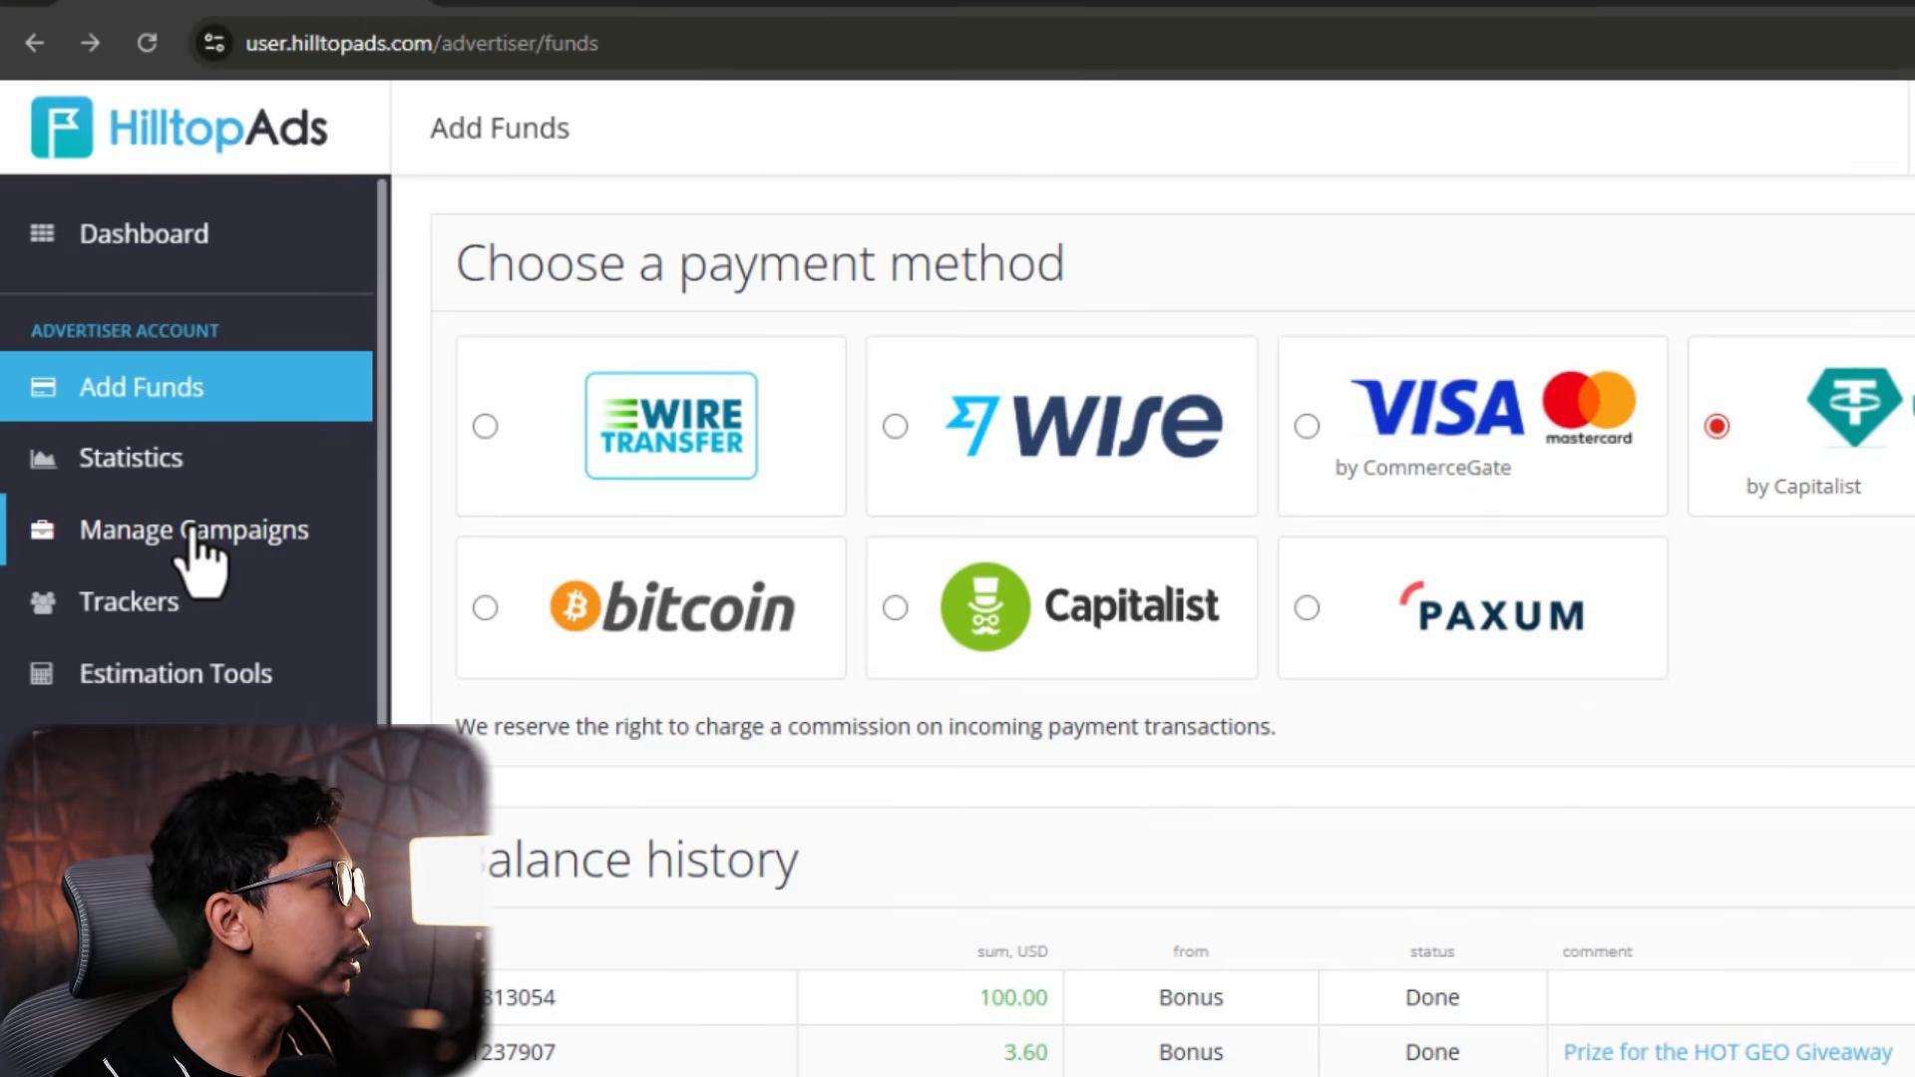
Switch to HilltopAds, start adding a new campaign under campaign management, and set its ad format to Popunder mobile
left_click(89, 547)
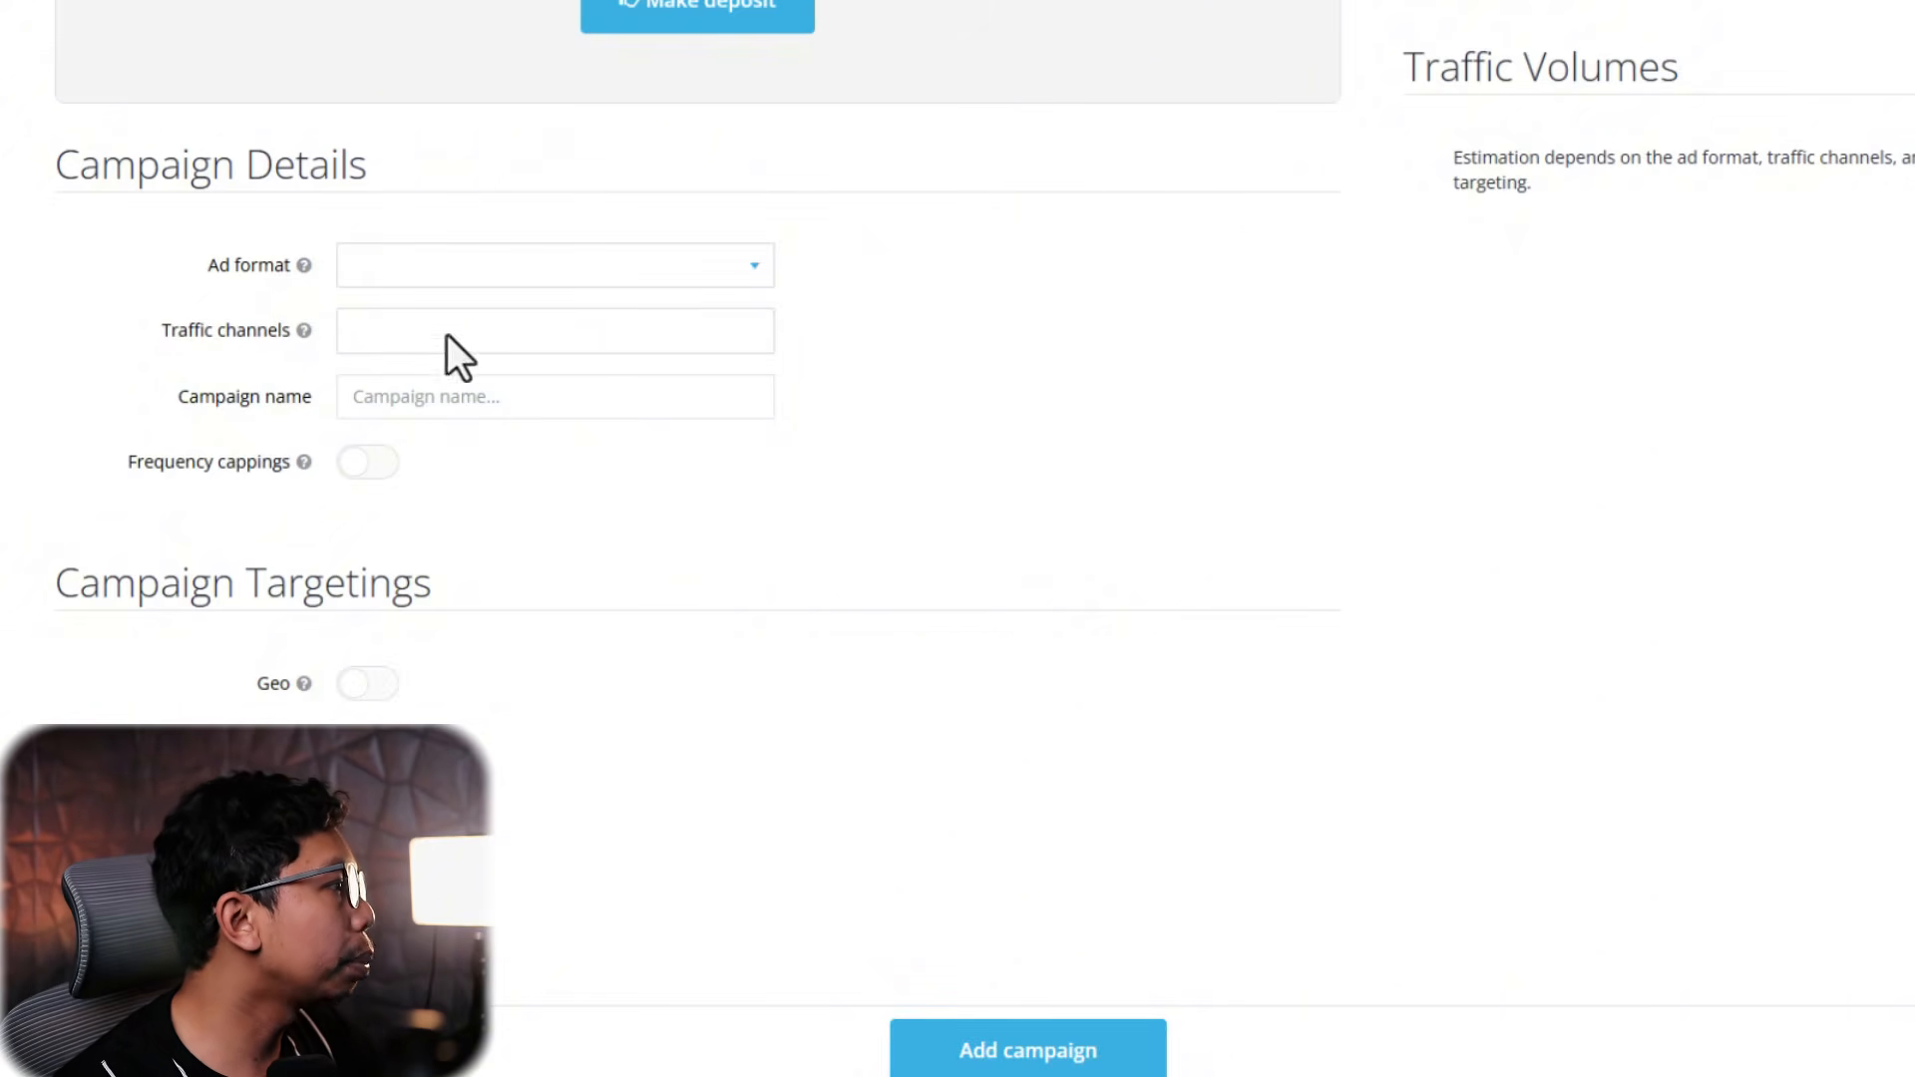
left_click(451, 281)
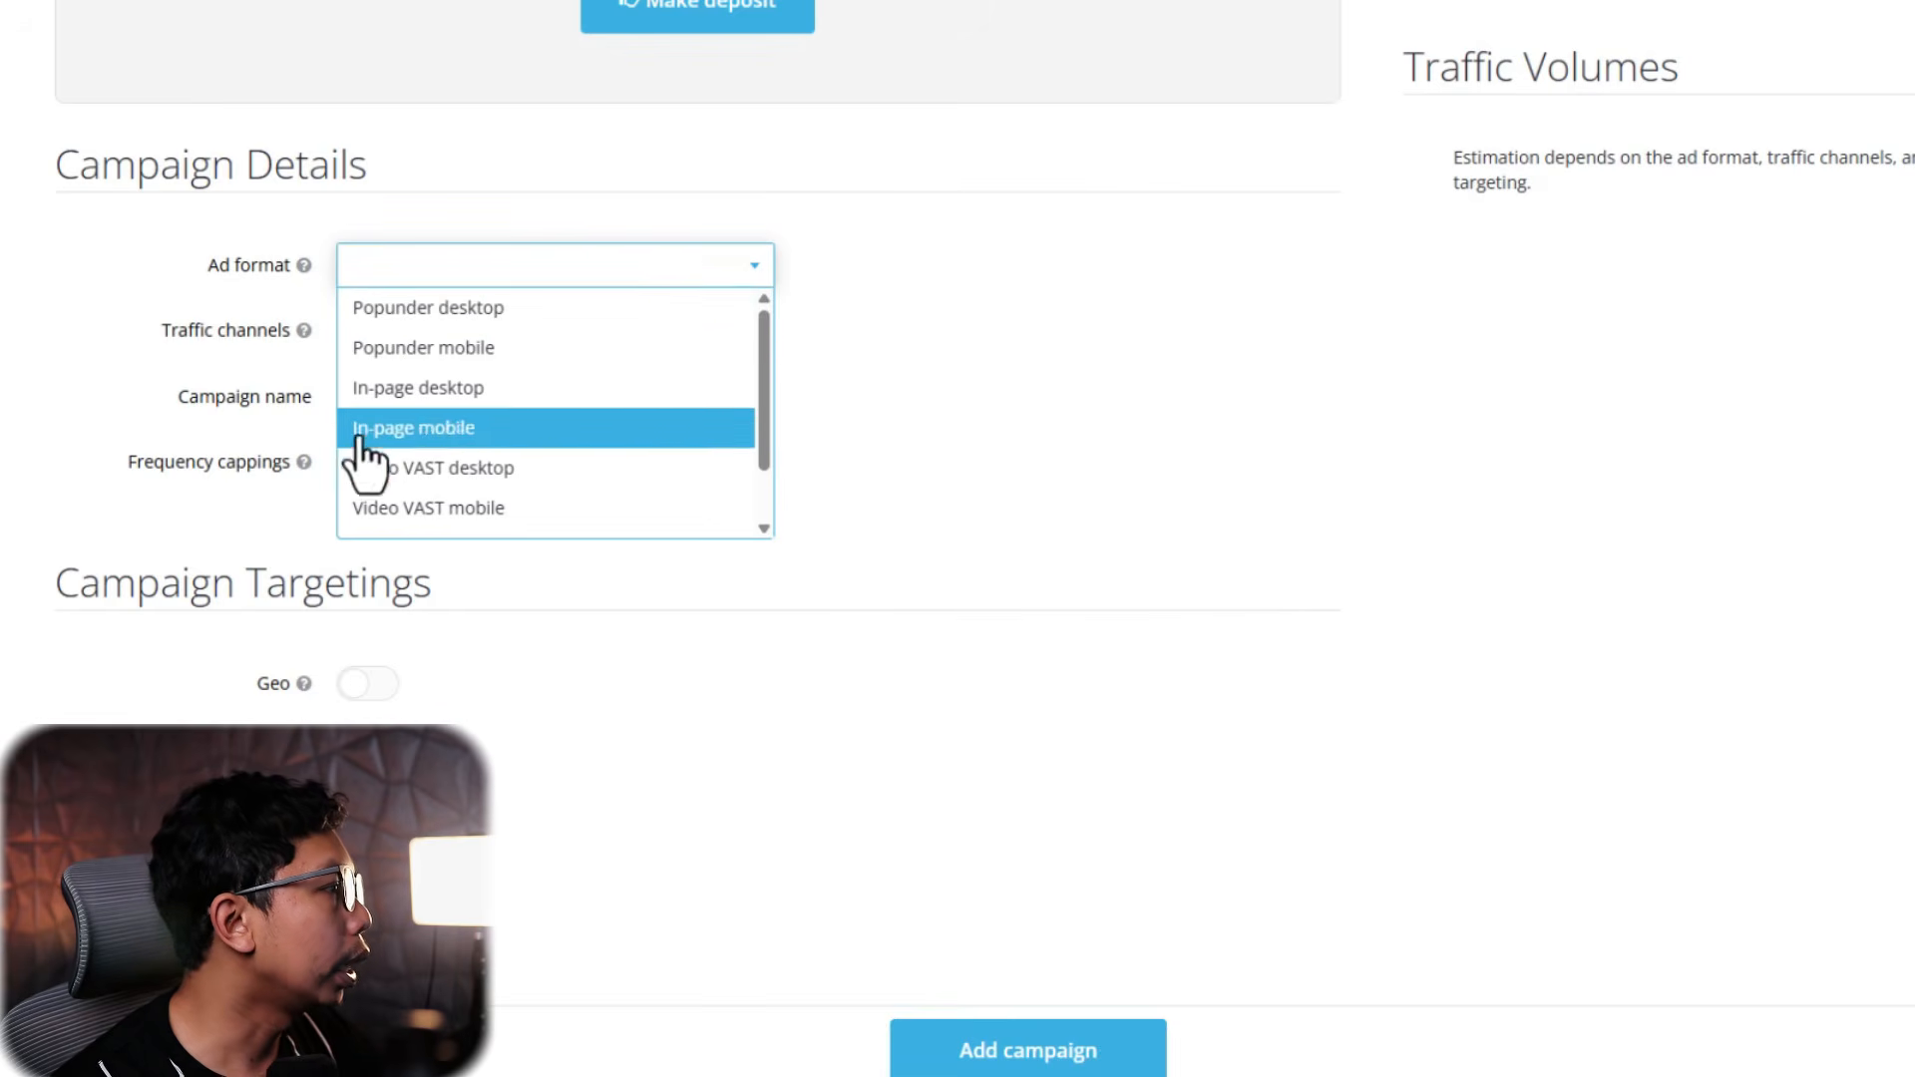
scroll(493, 489, "down", 2)
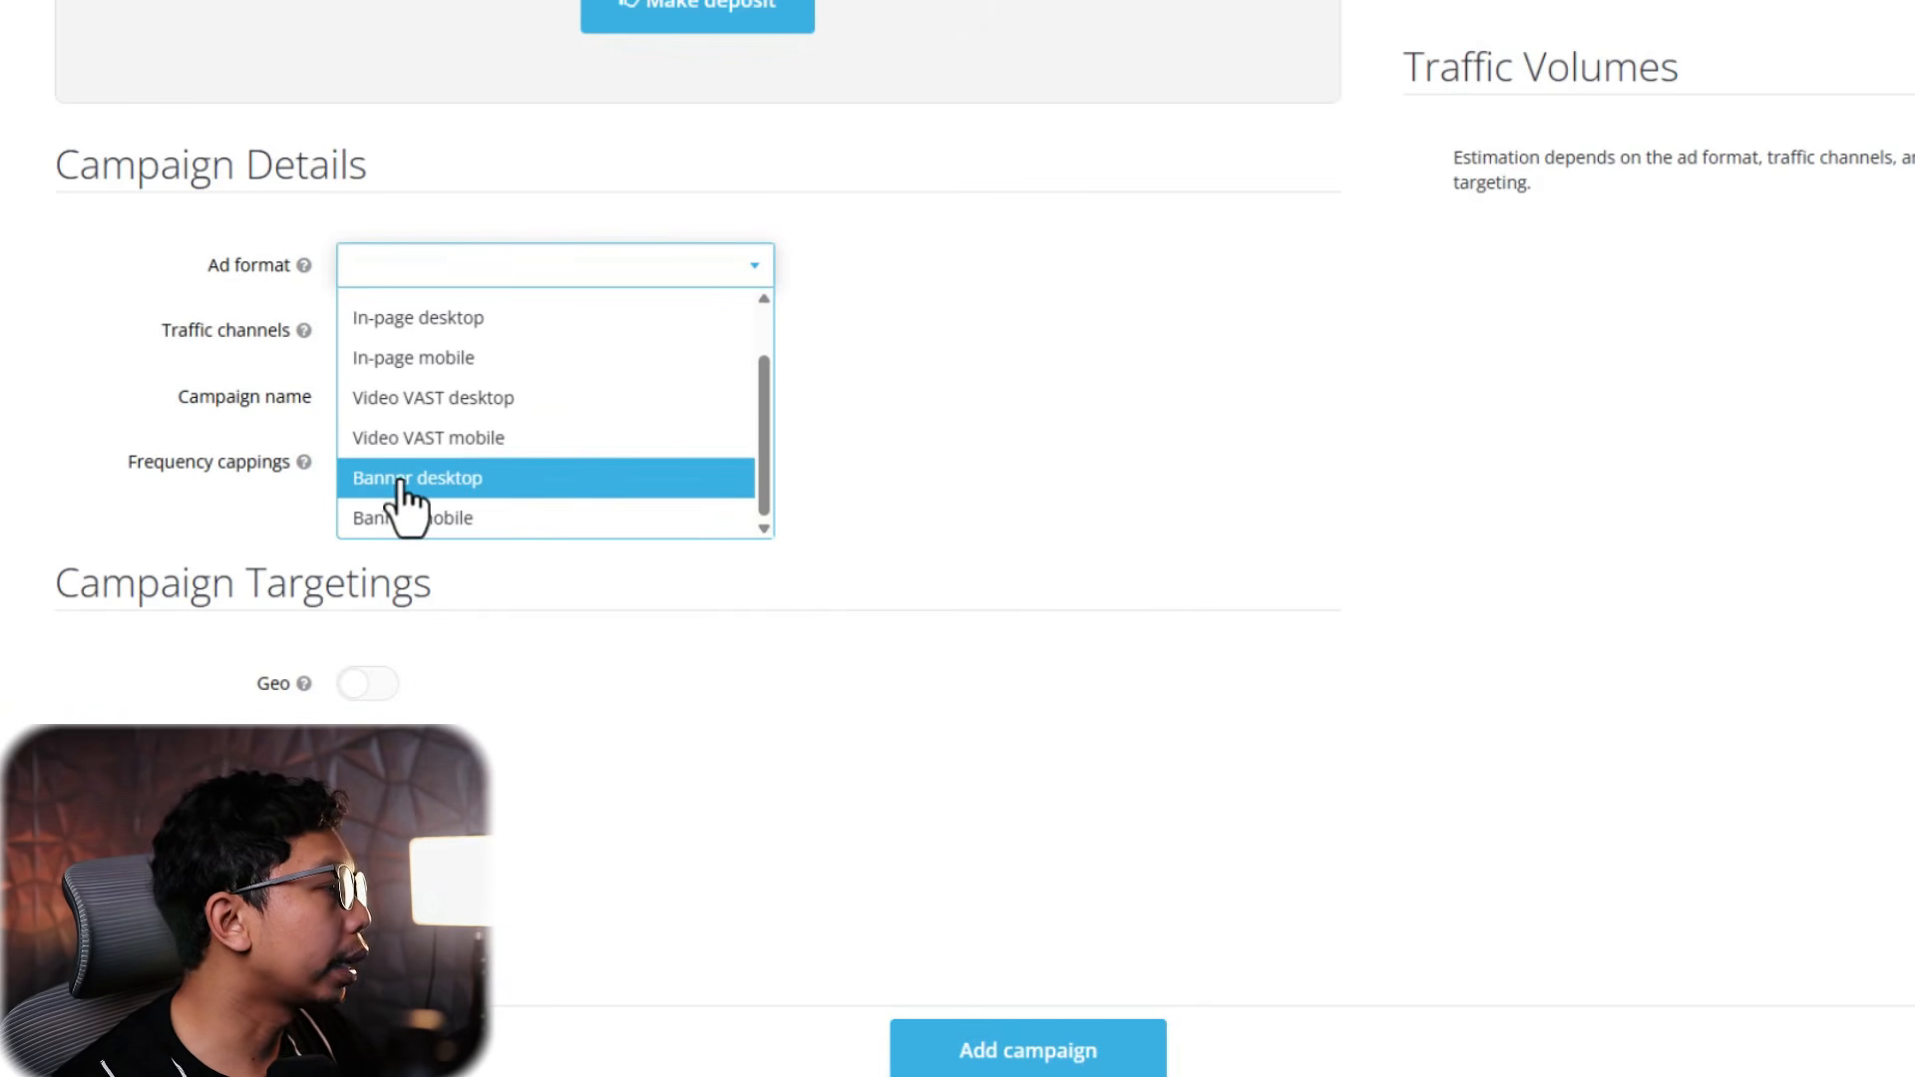
left_click(991, 409)
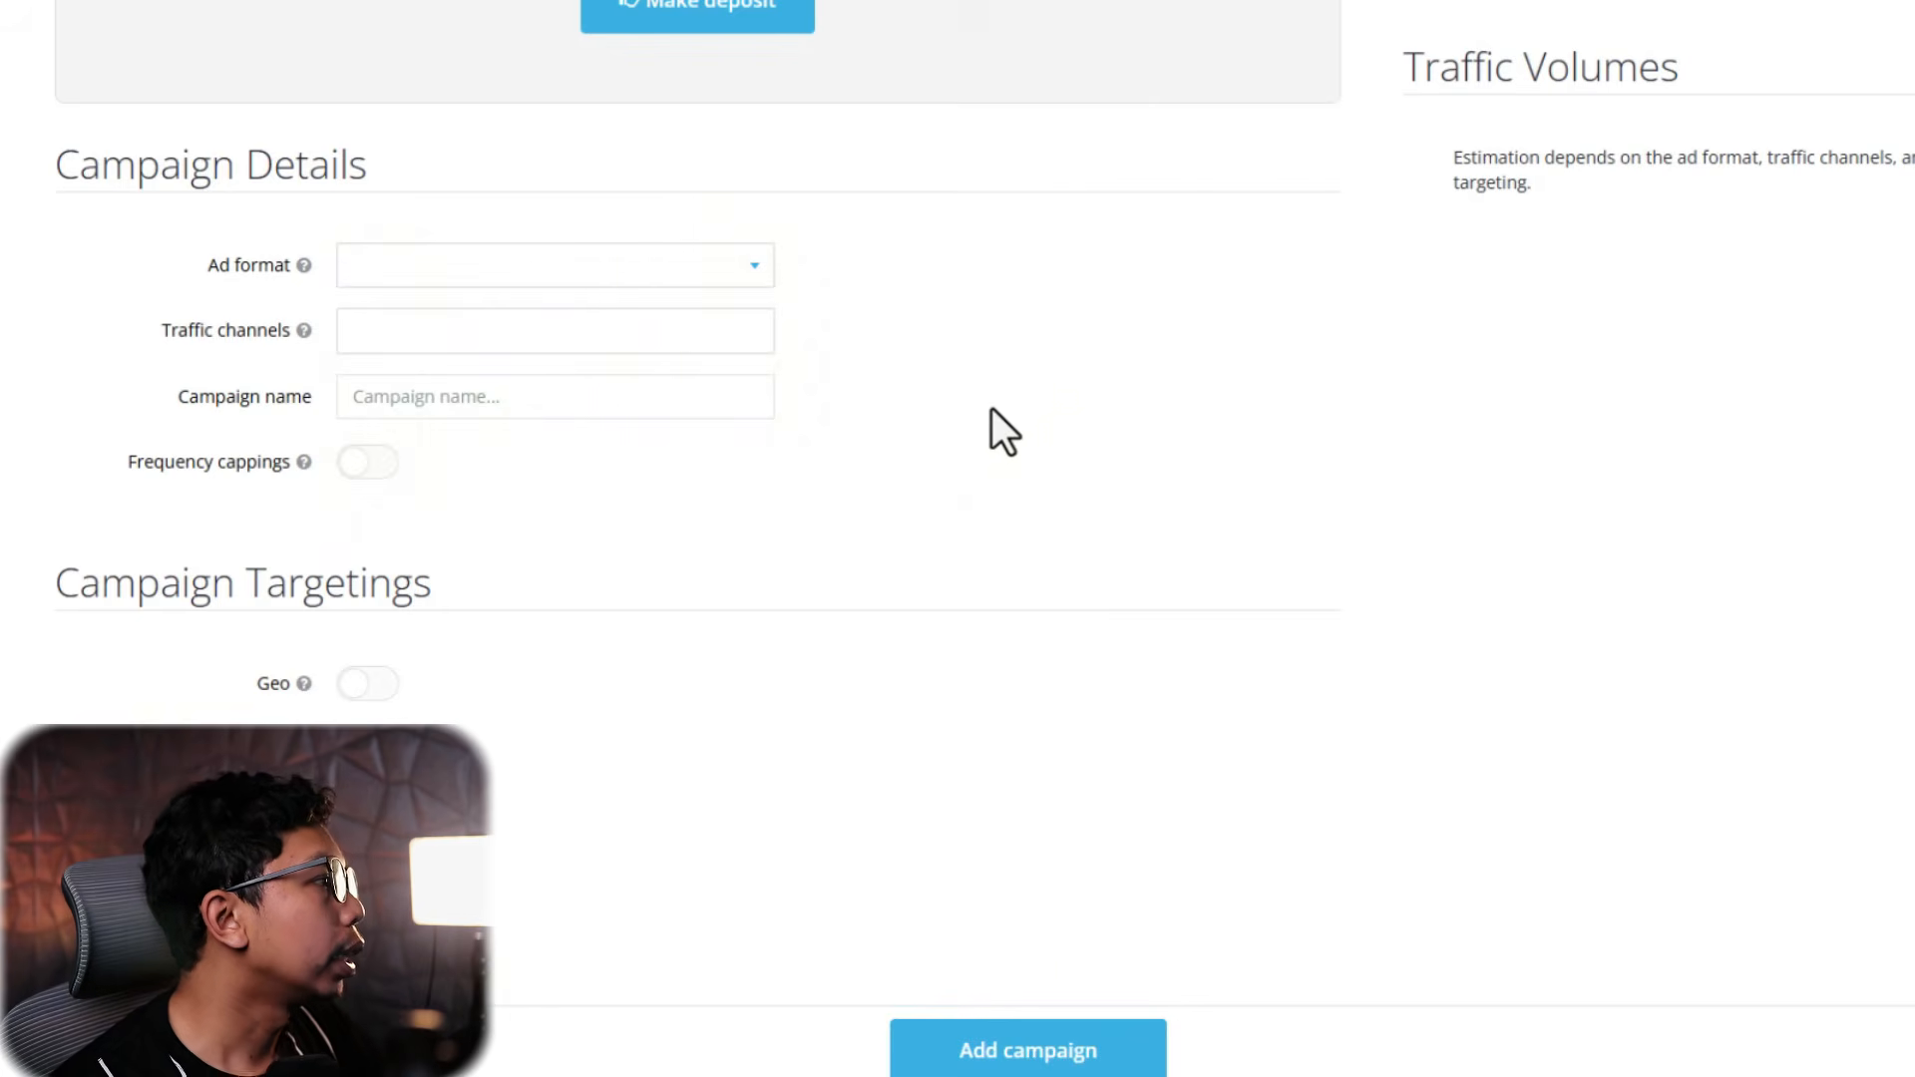
left_click(574, 265)
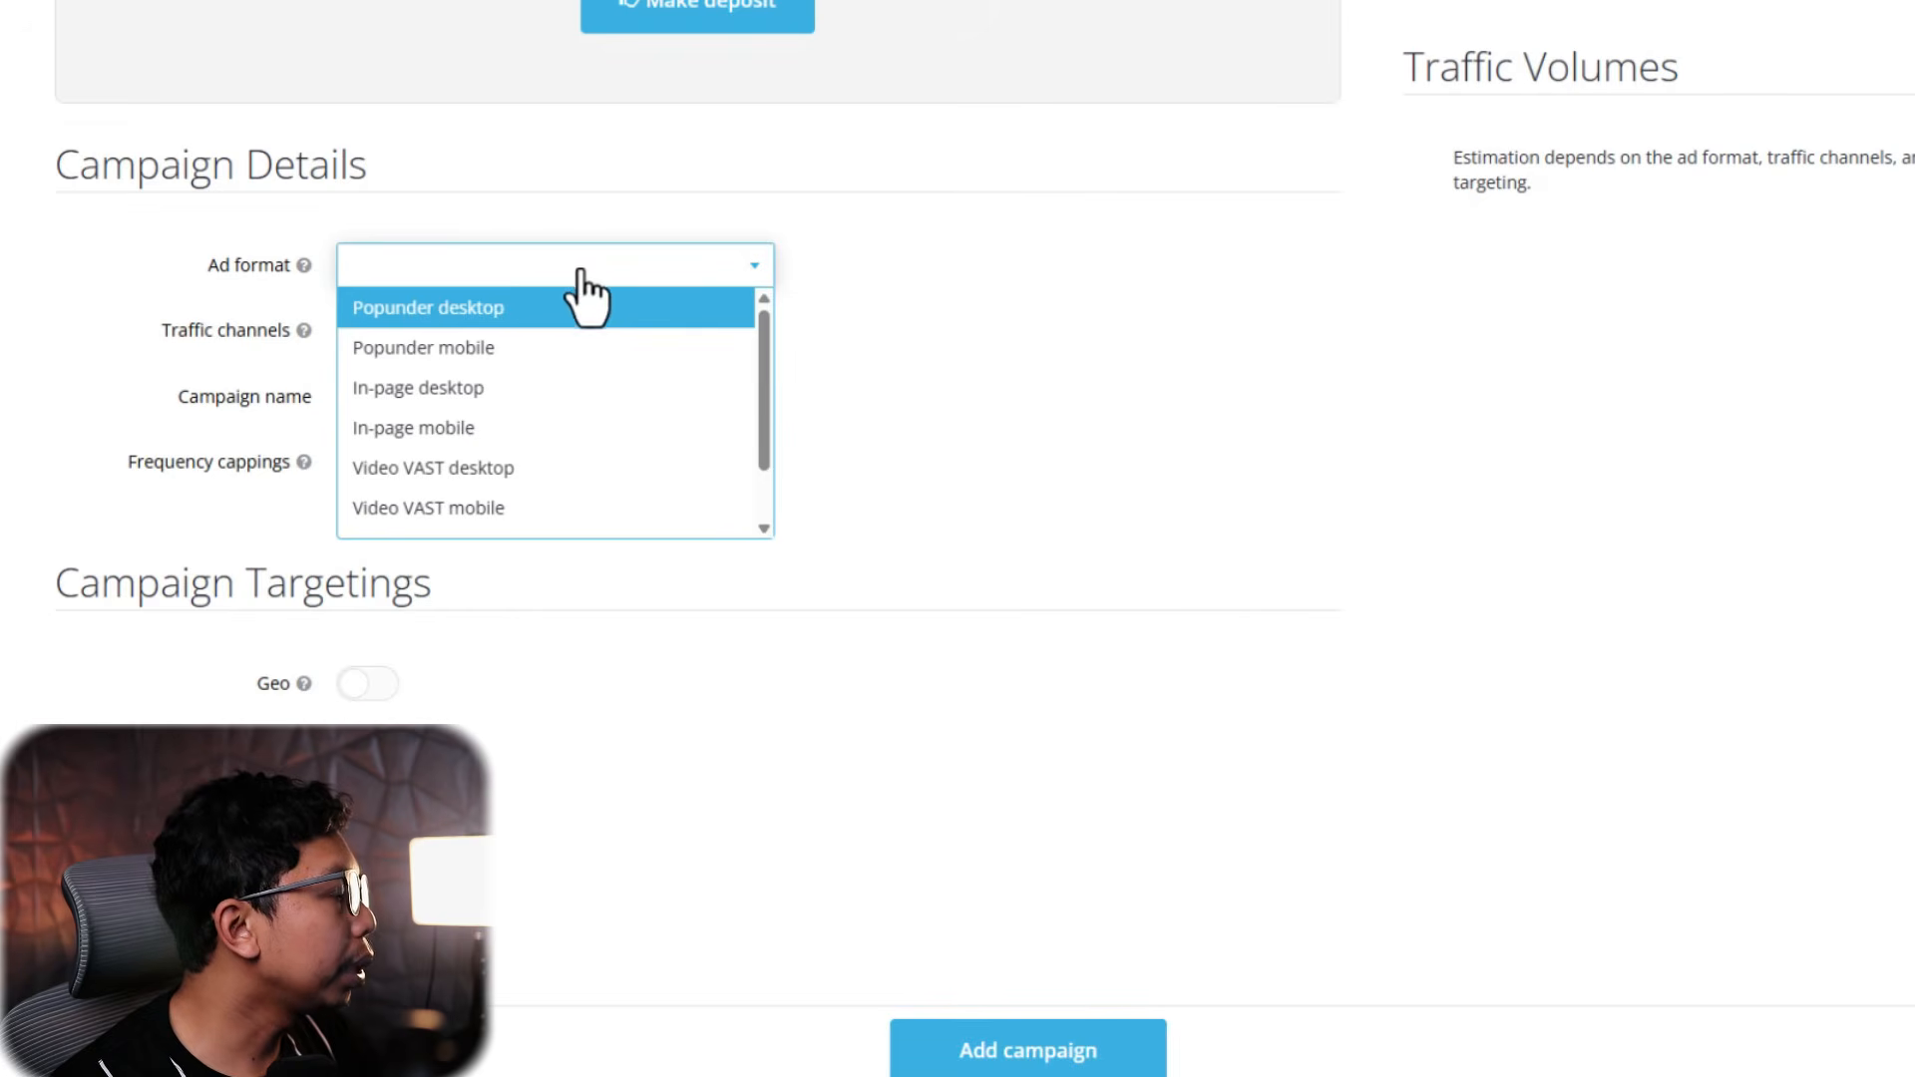
left_click(469, 349)
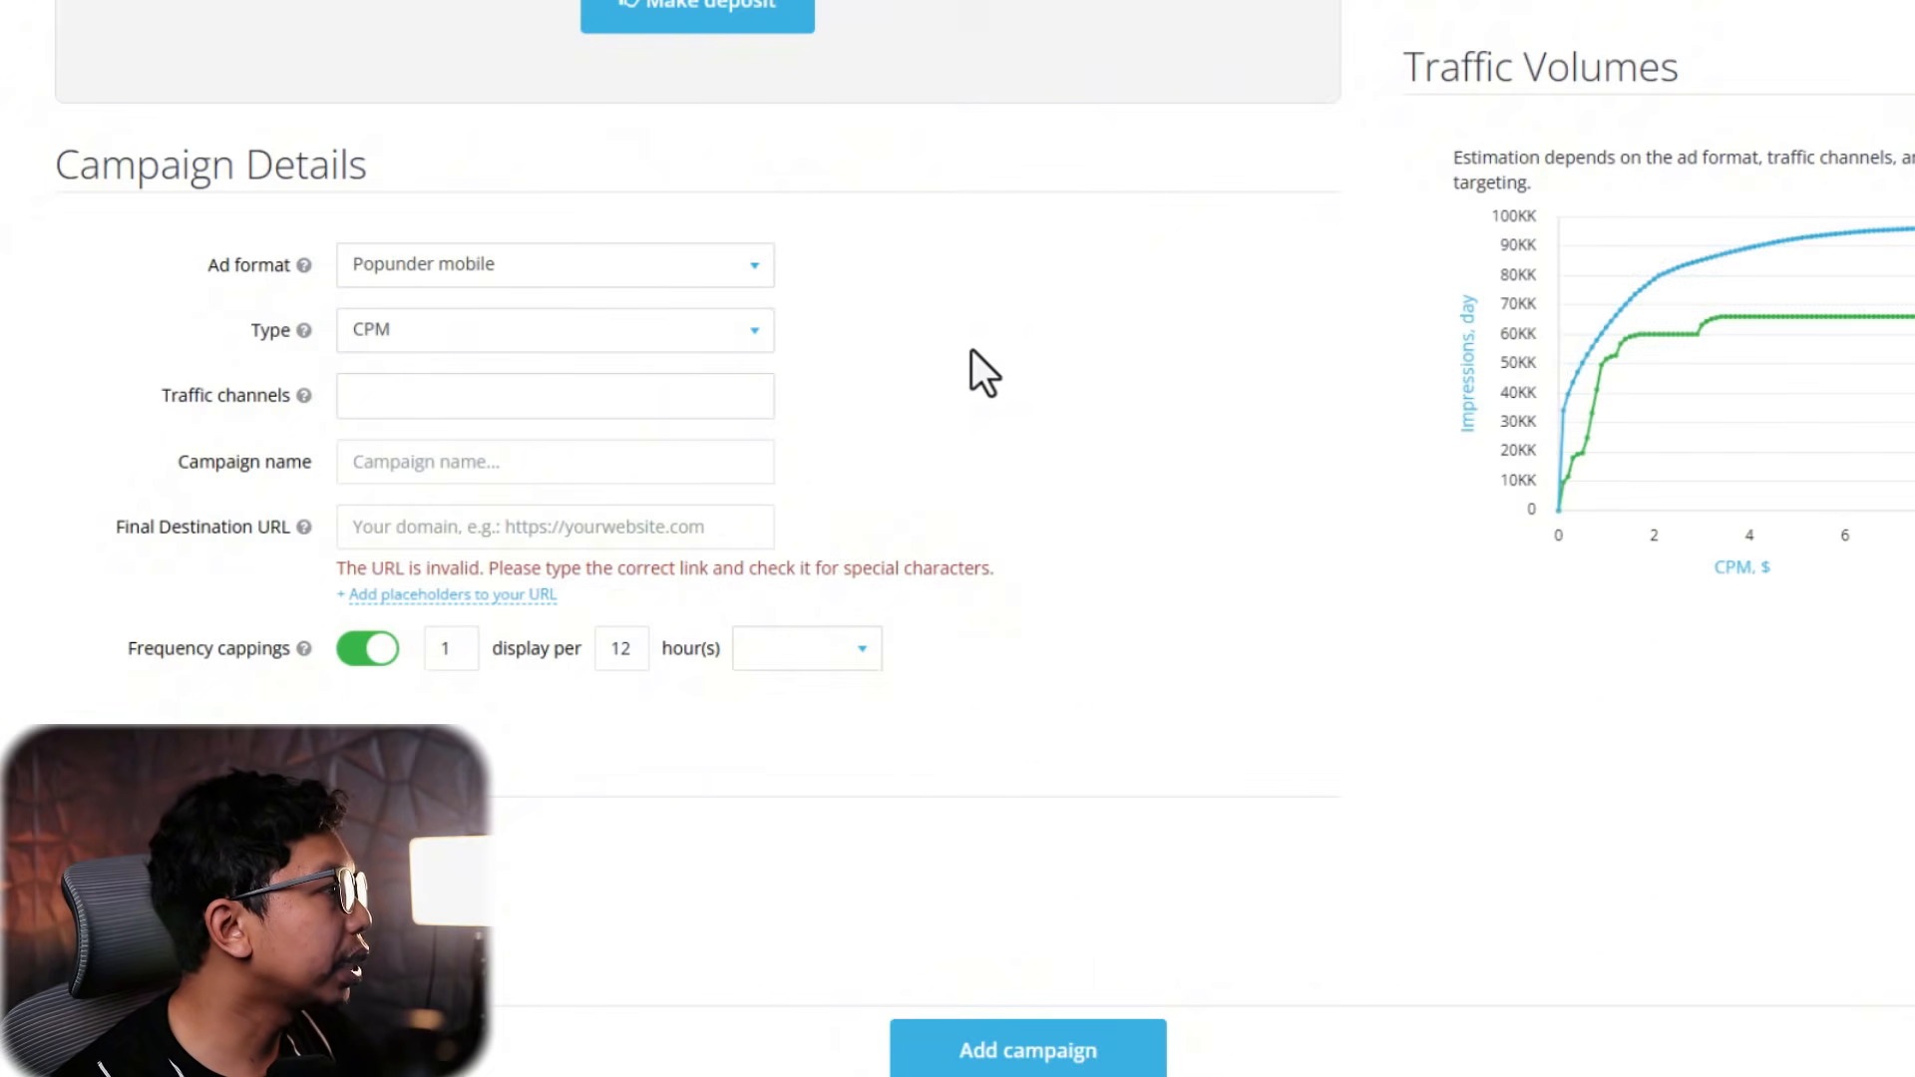
Try the CPA Goal campaign type and return the type to CPM
left_click(625, 335)
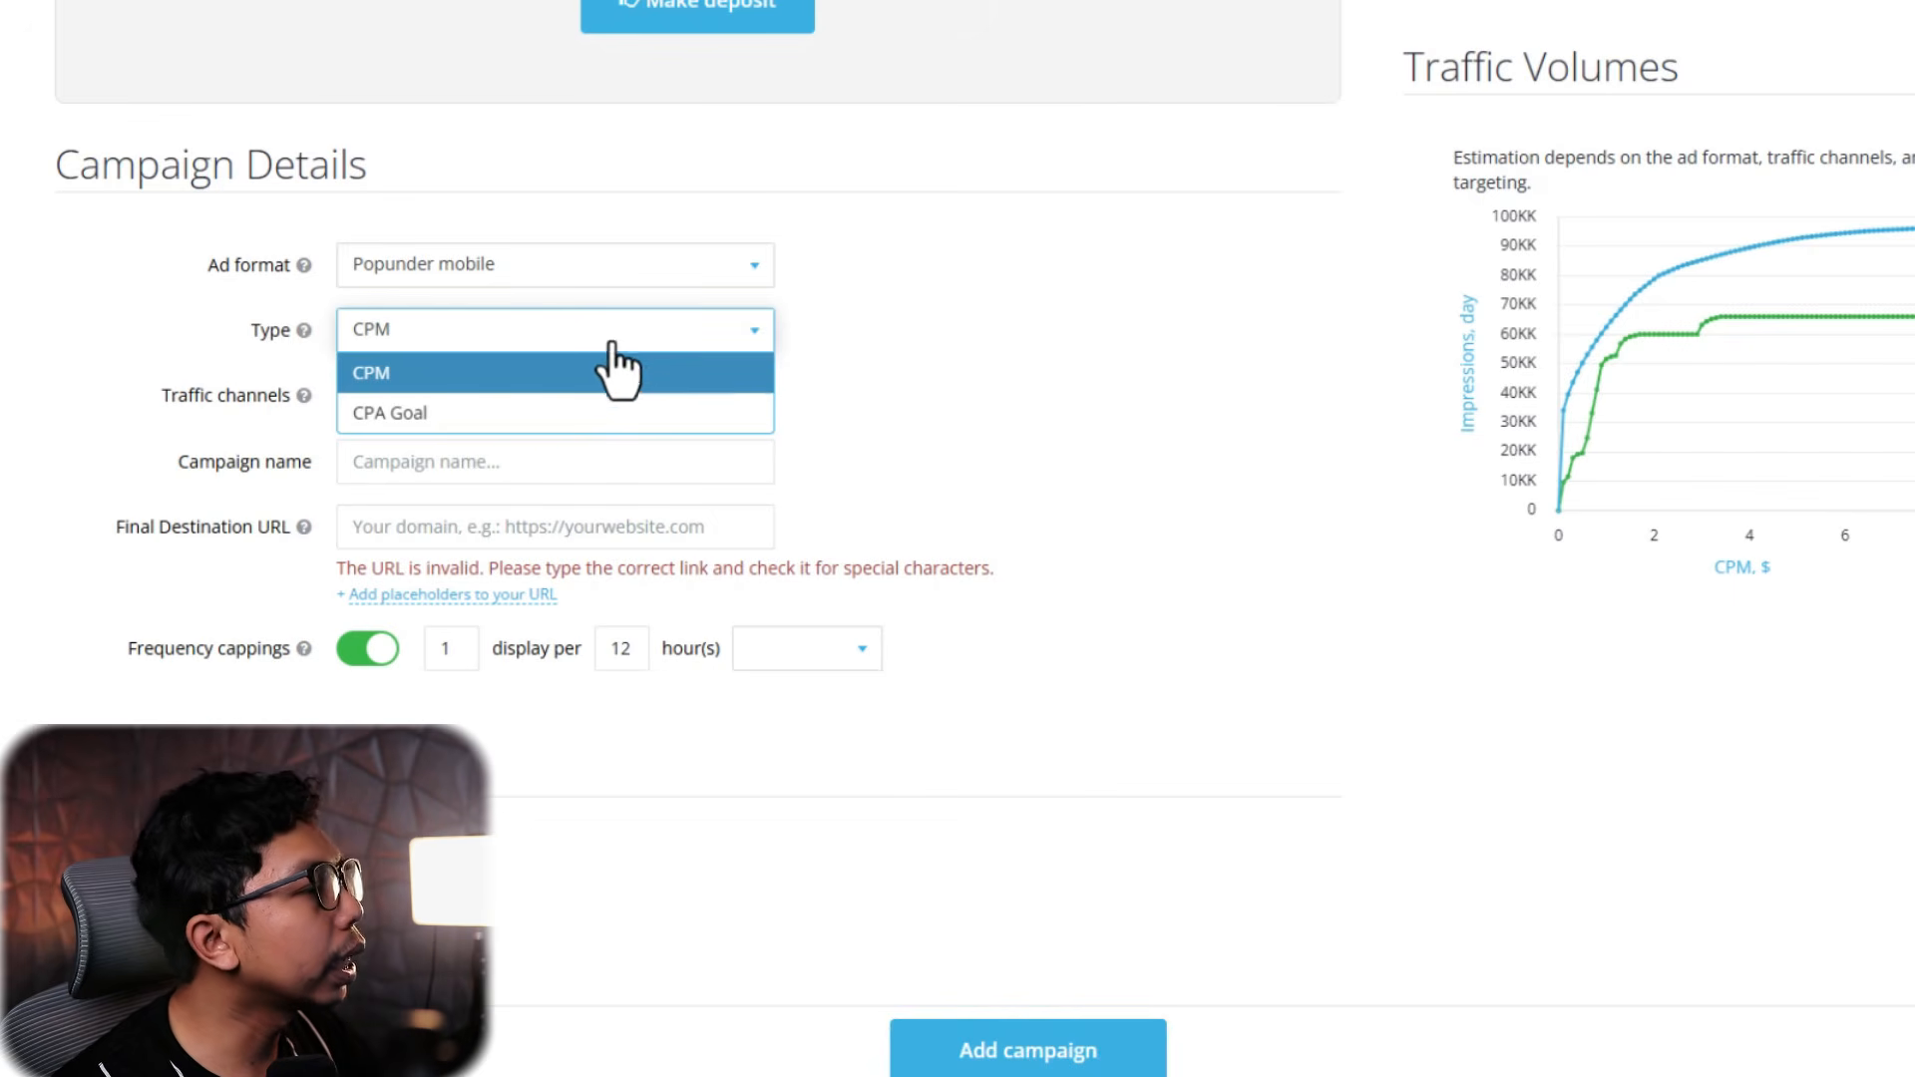
left_click(496, 413)
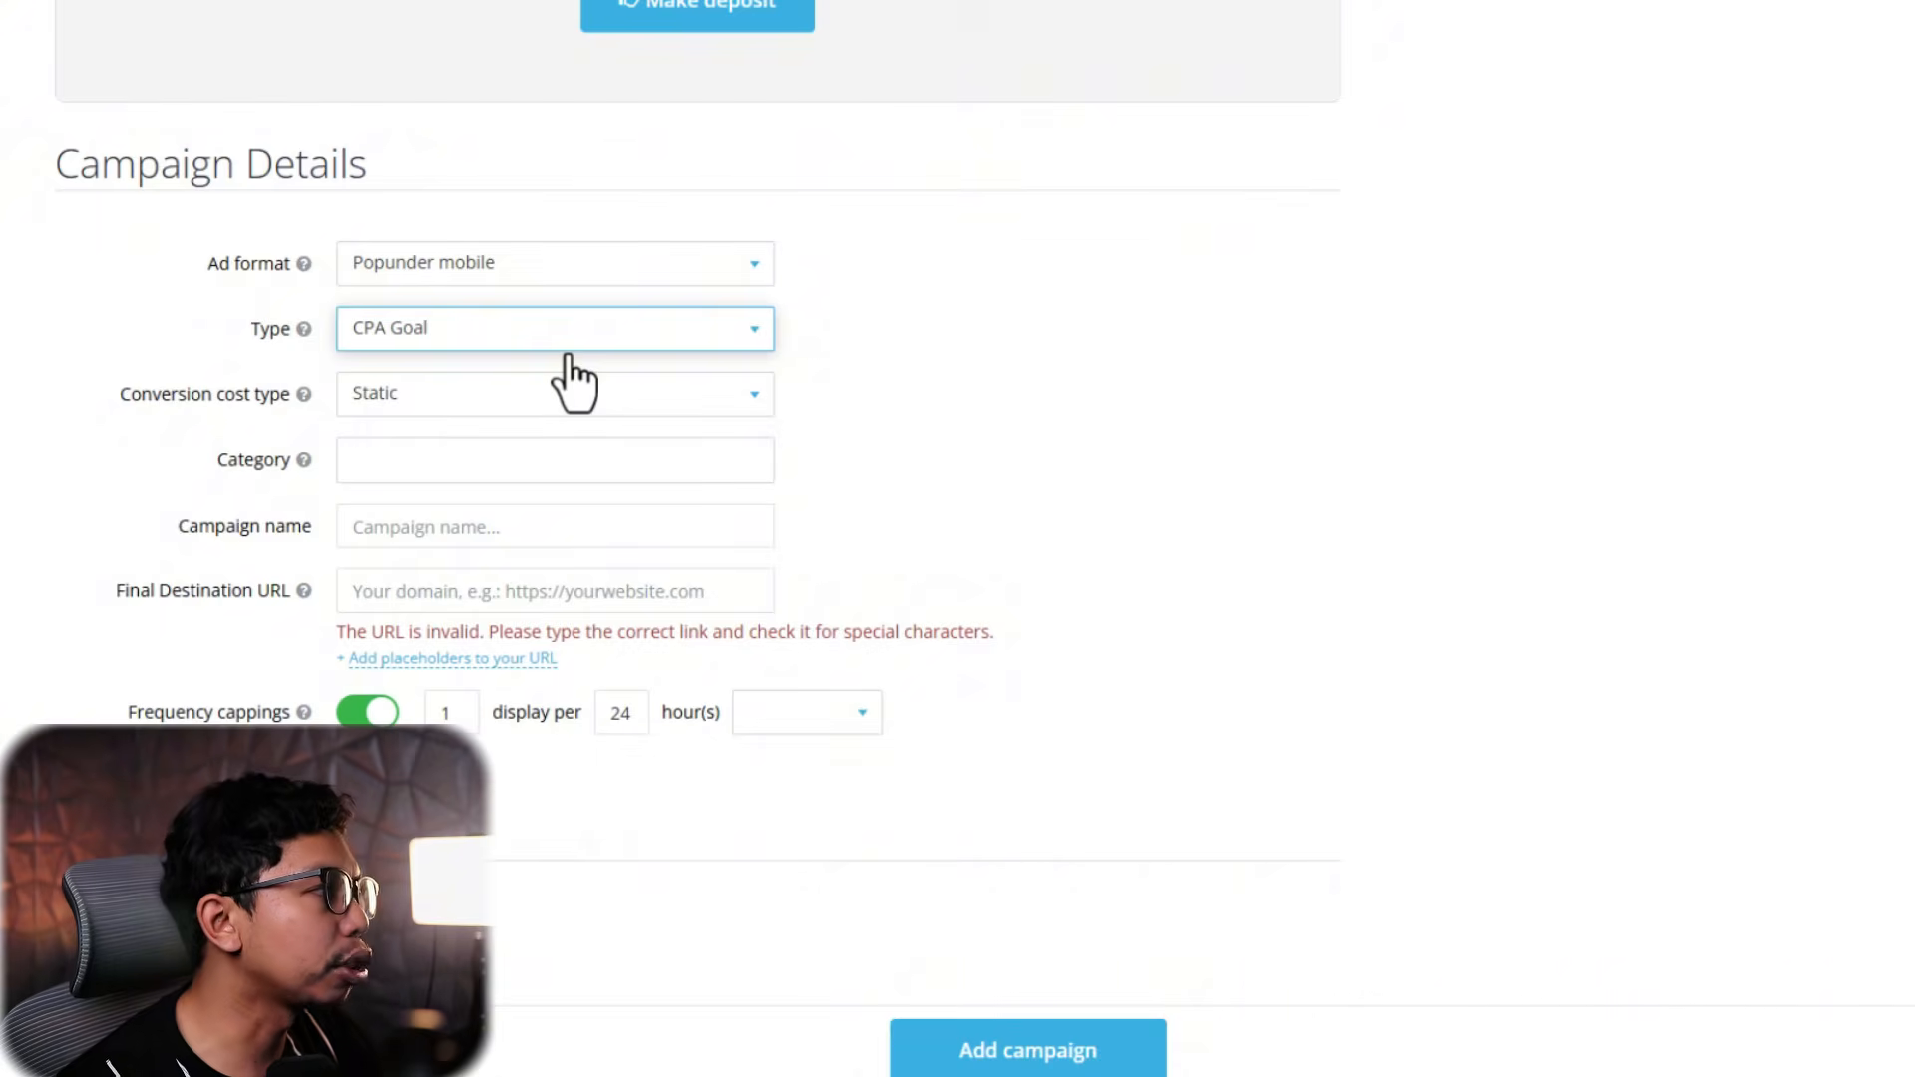
left_click(555, 339)
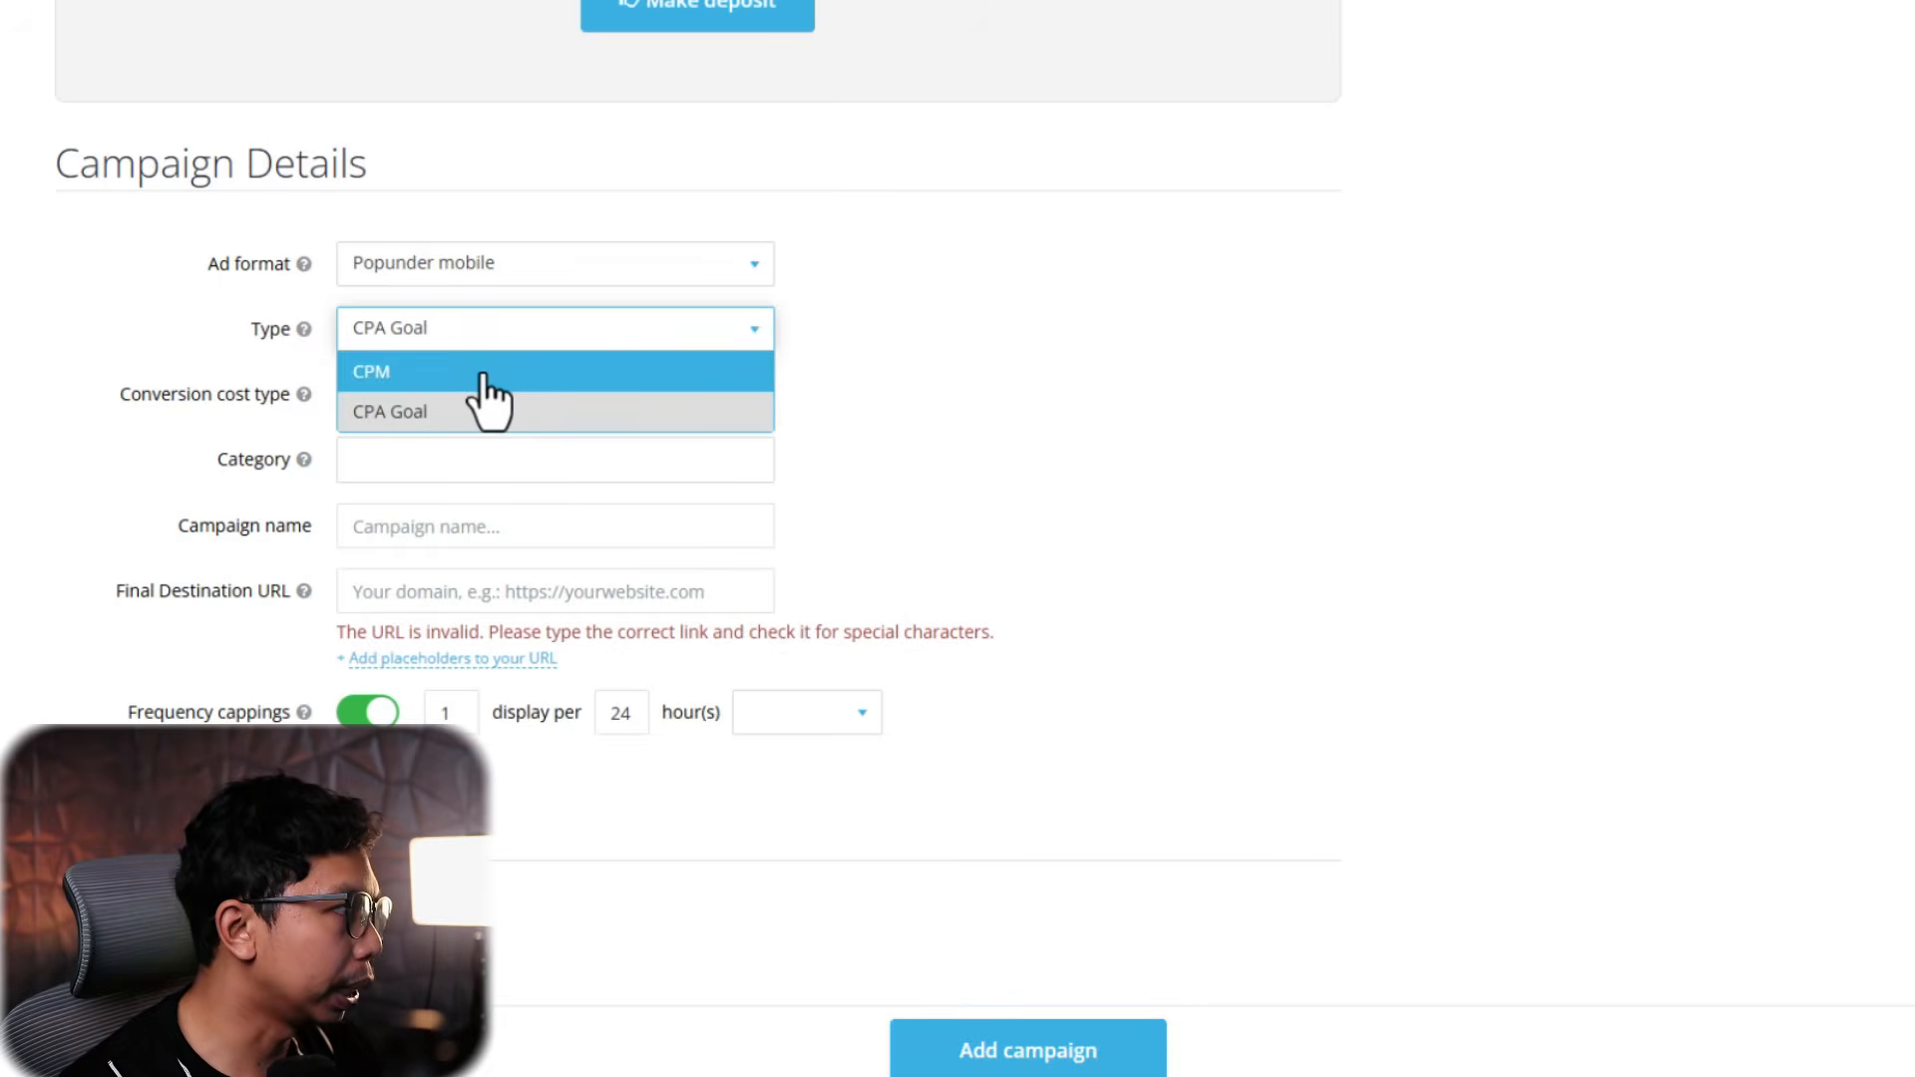
left_click(488, 375)
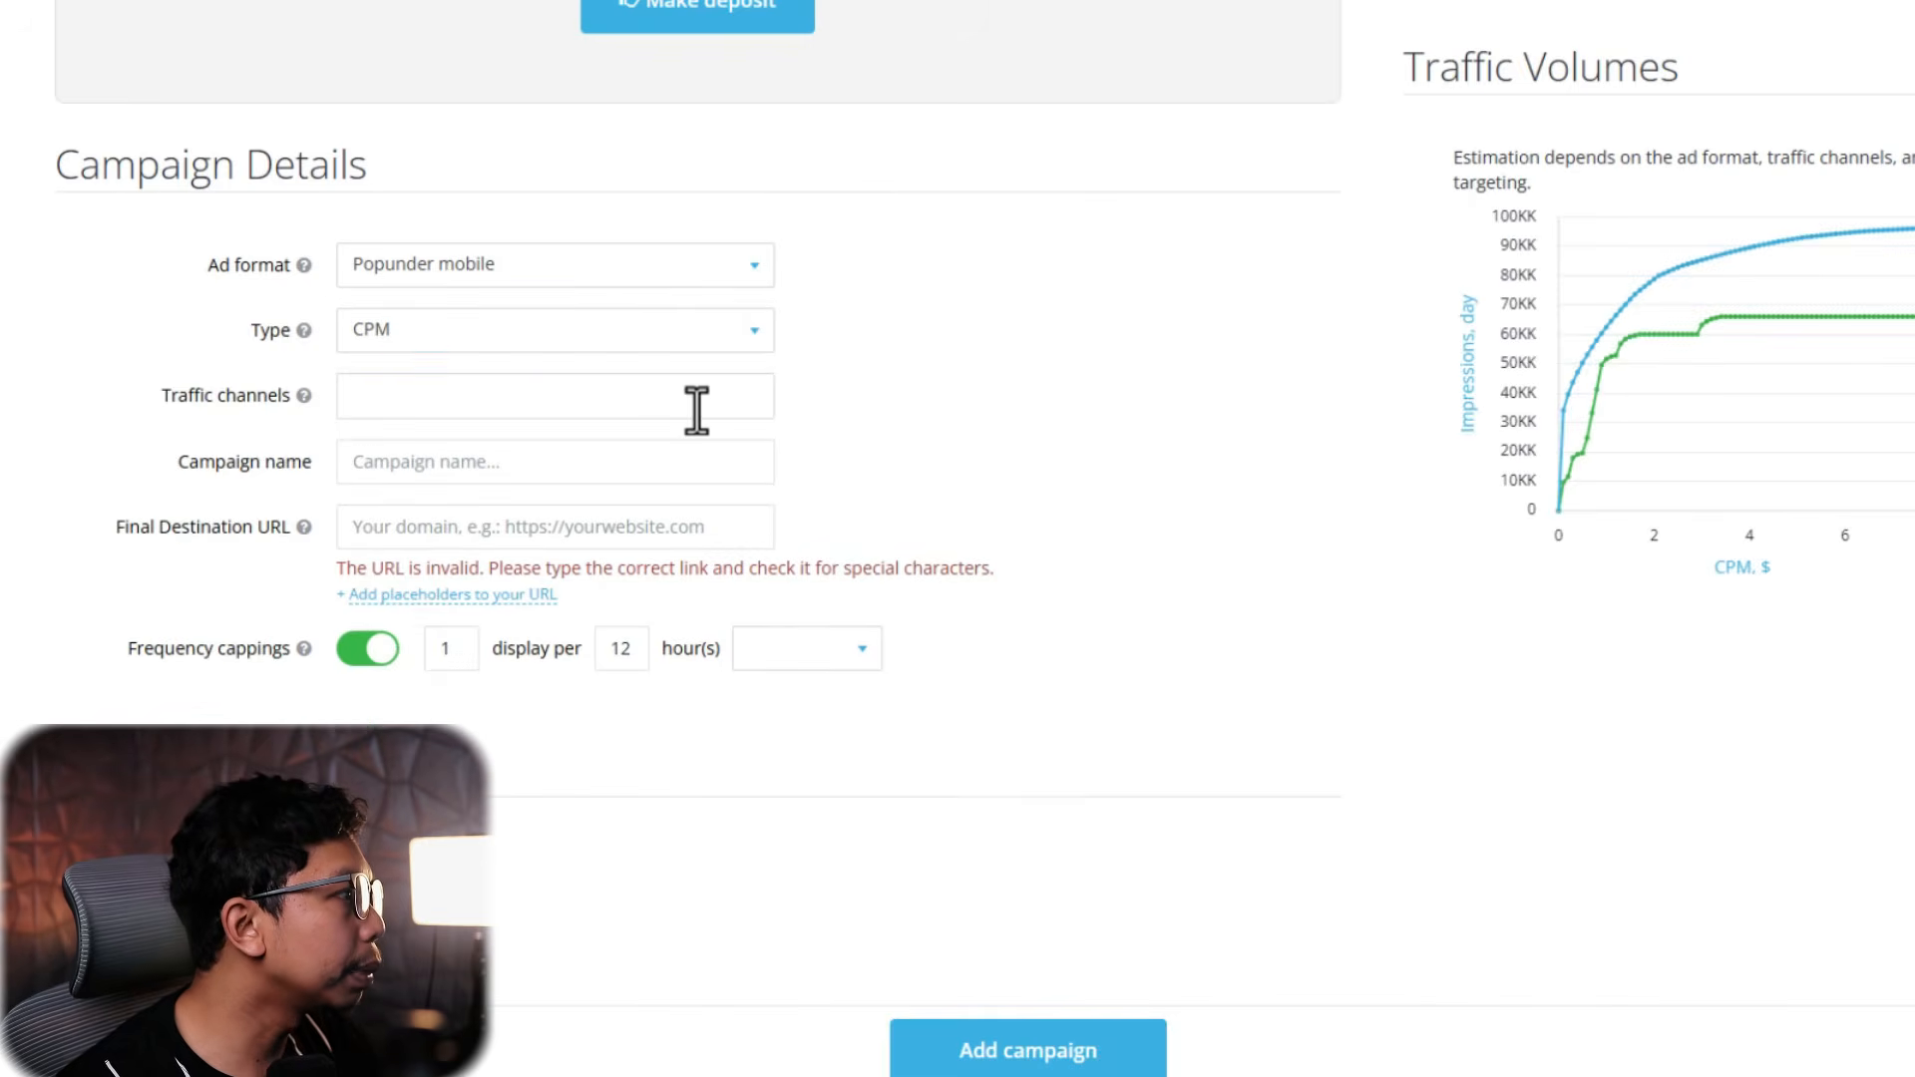
Set the campaign's traffic channels to Mainstream High Activity and Mainstream Medium Activity
left_click(565, 408)
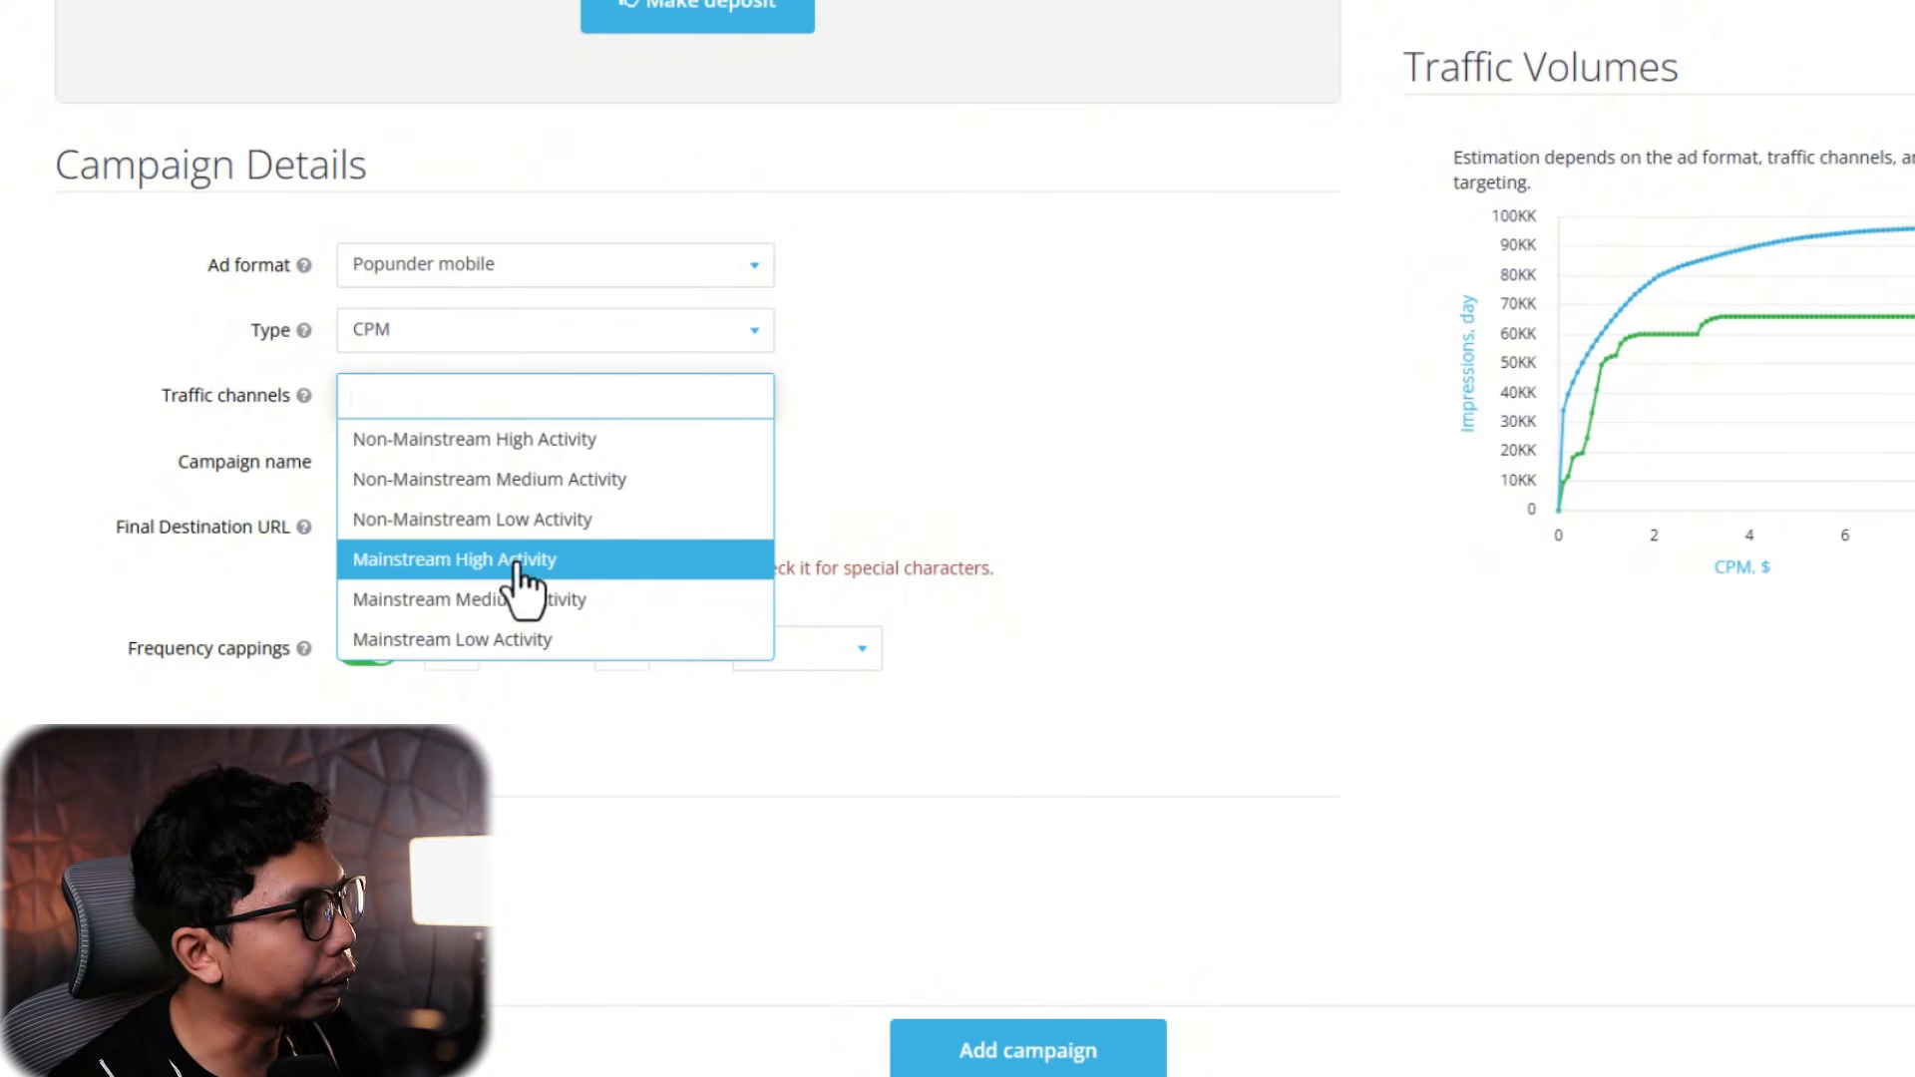
left_click(603, 561)
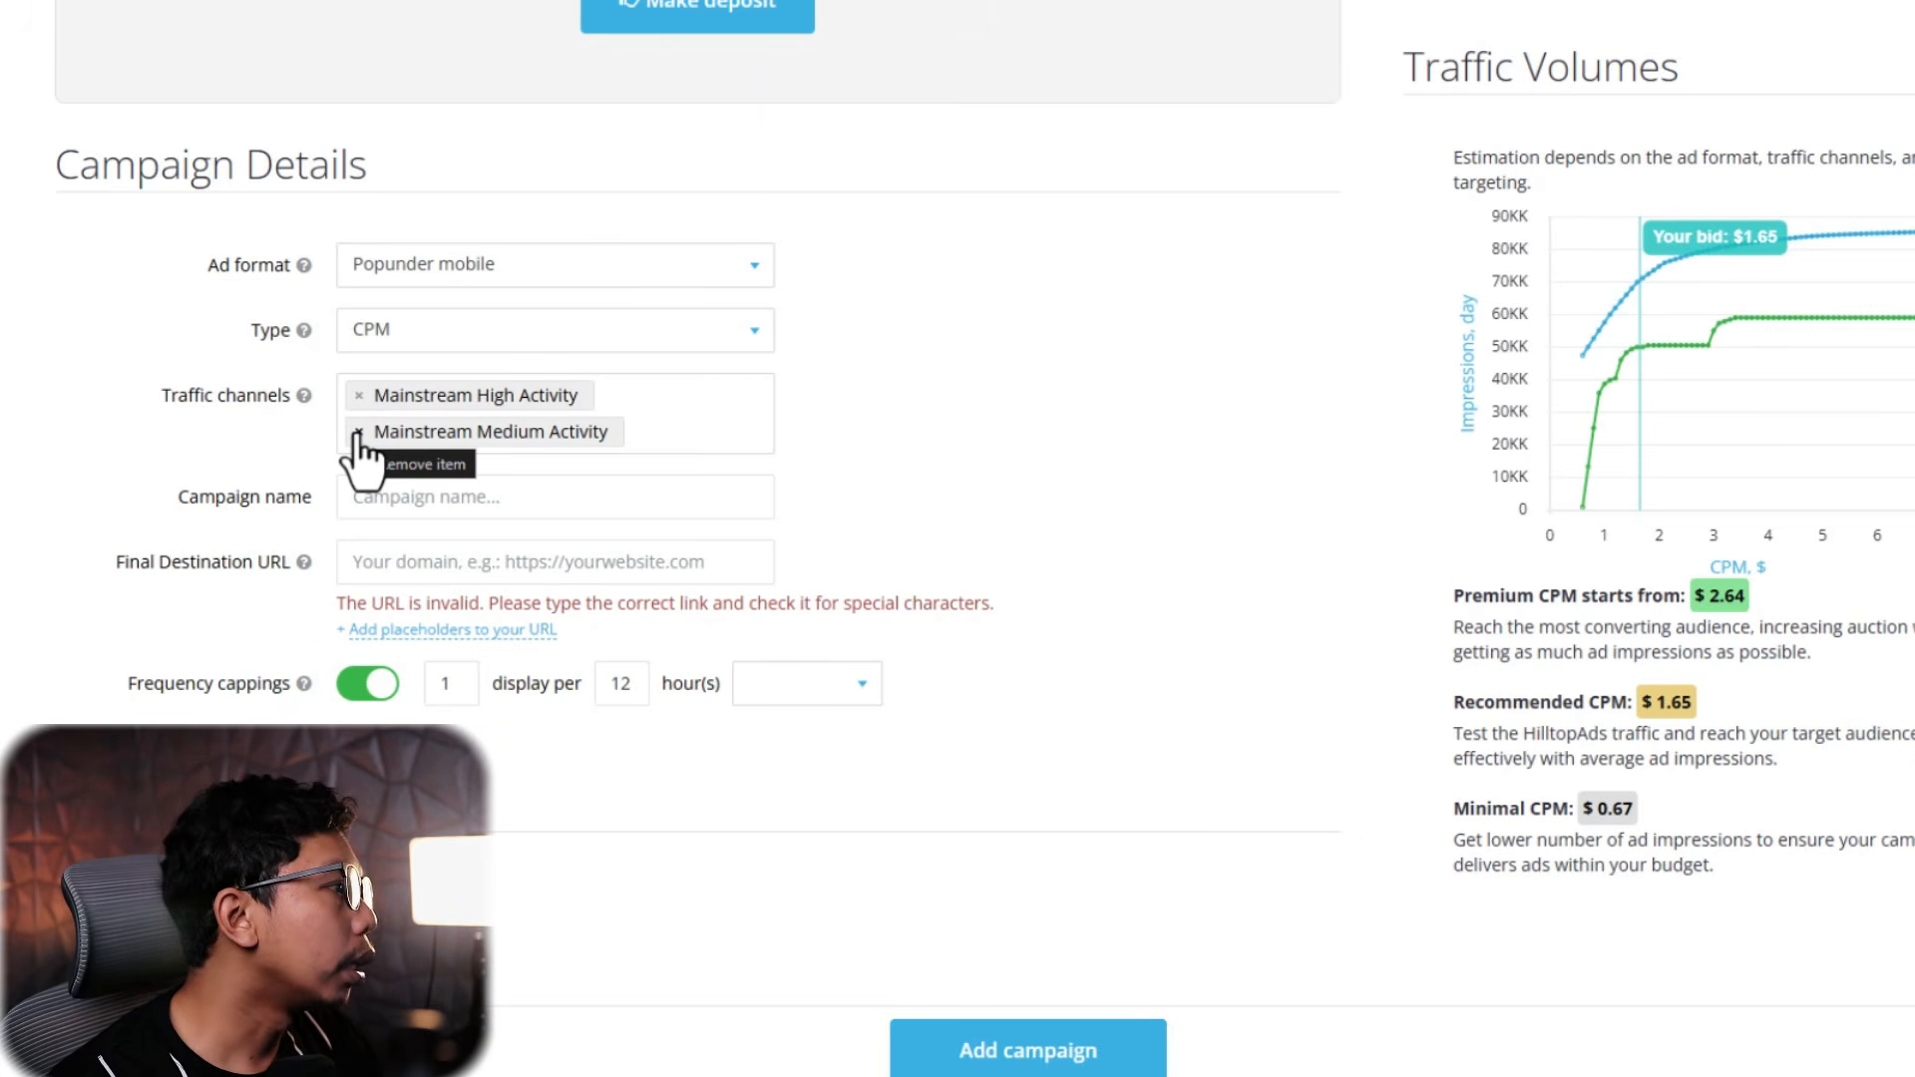
left_click(357, 433)
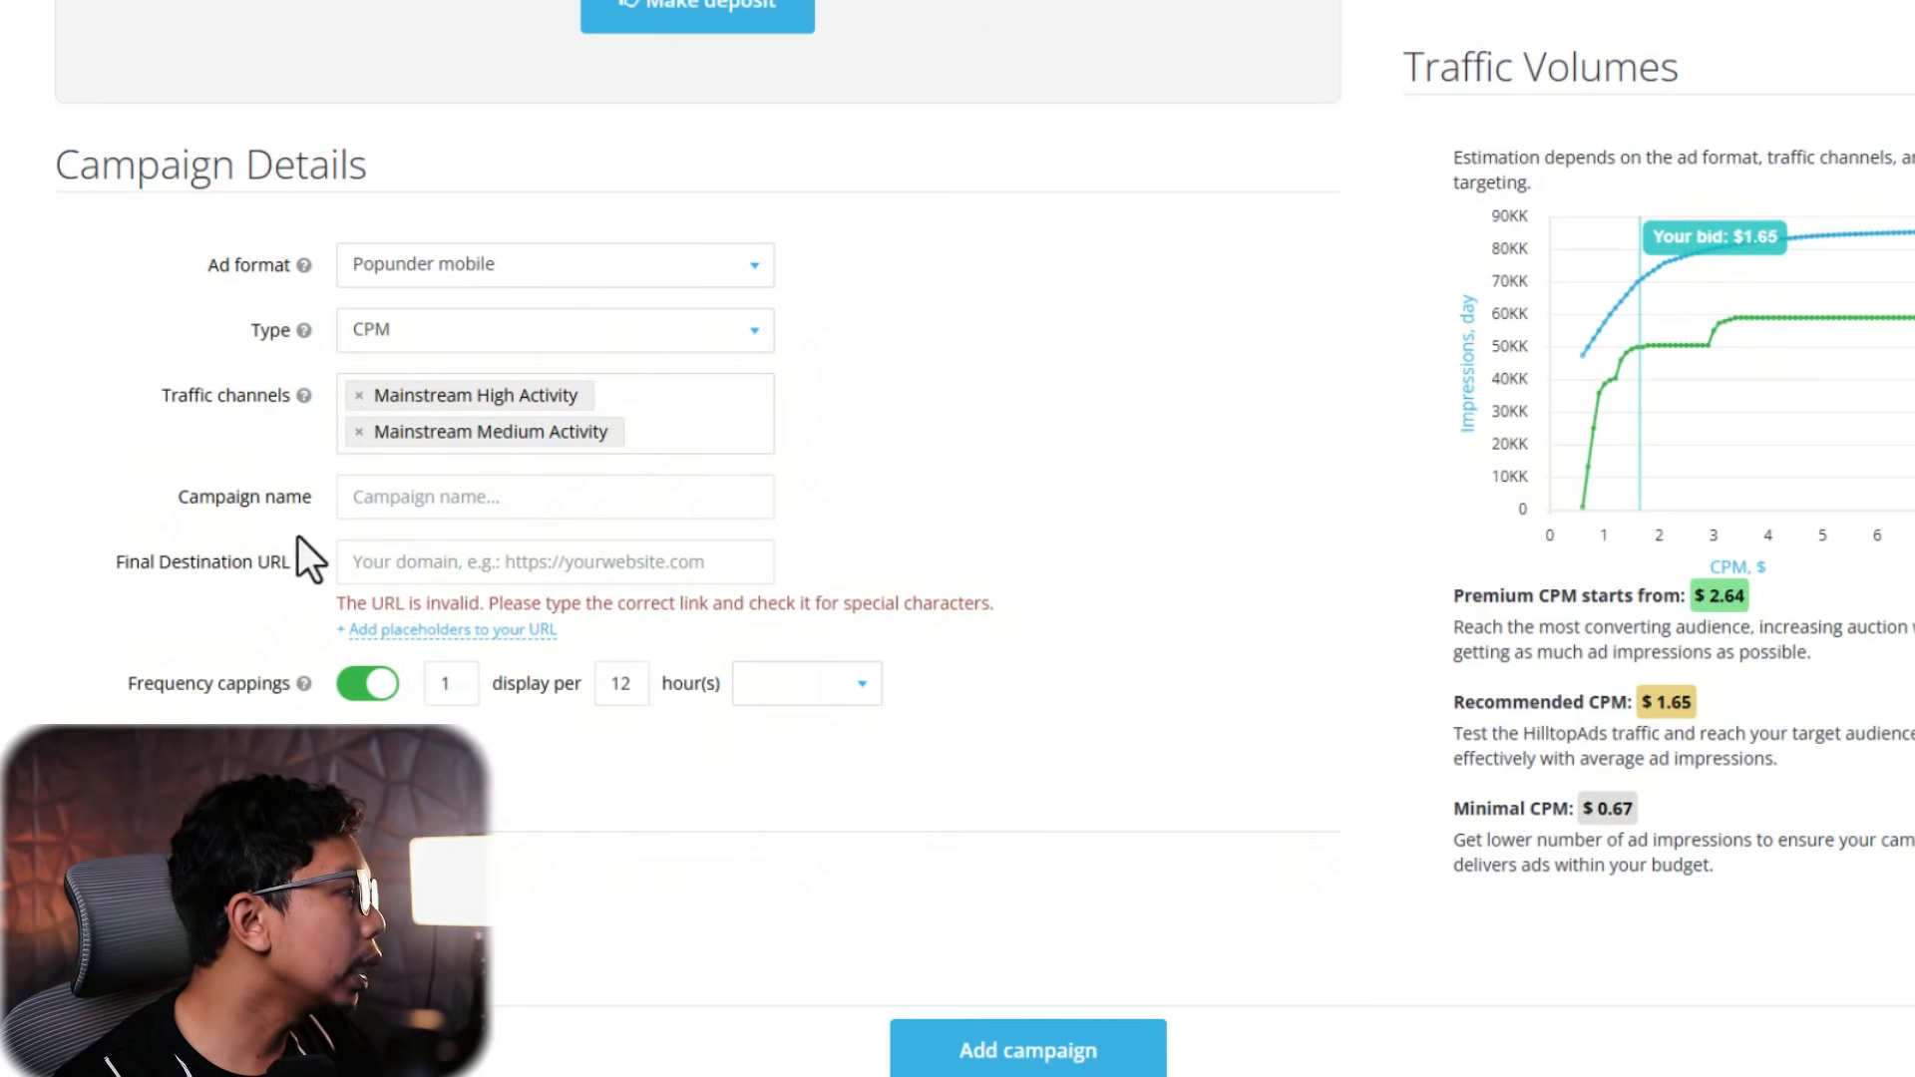
Name the campaign "shopee aff"
left_click(427, 507)
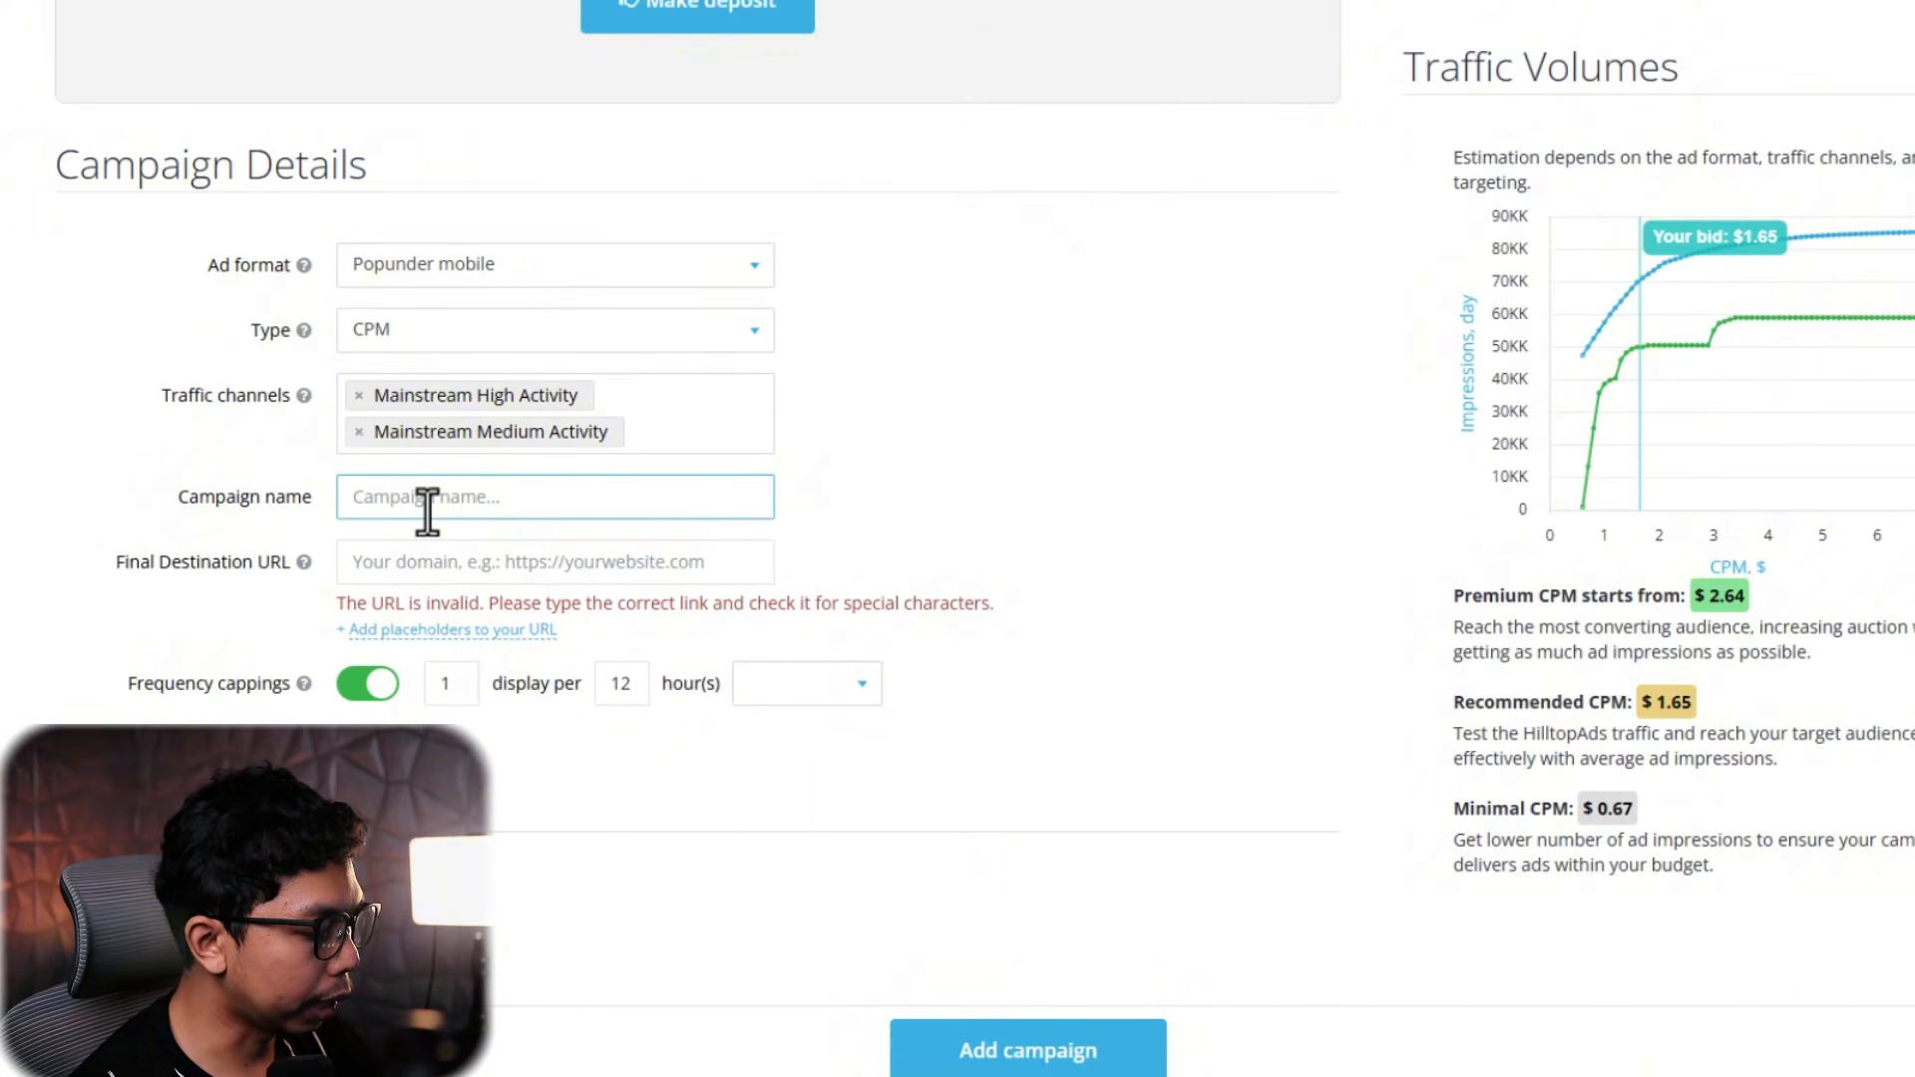
type("shopee")
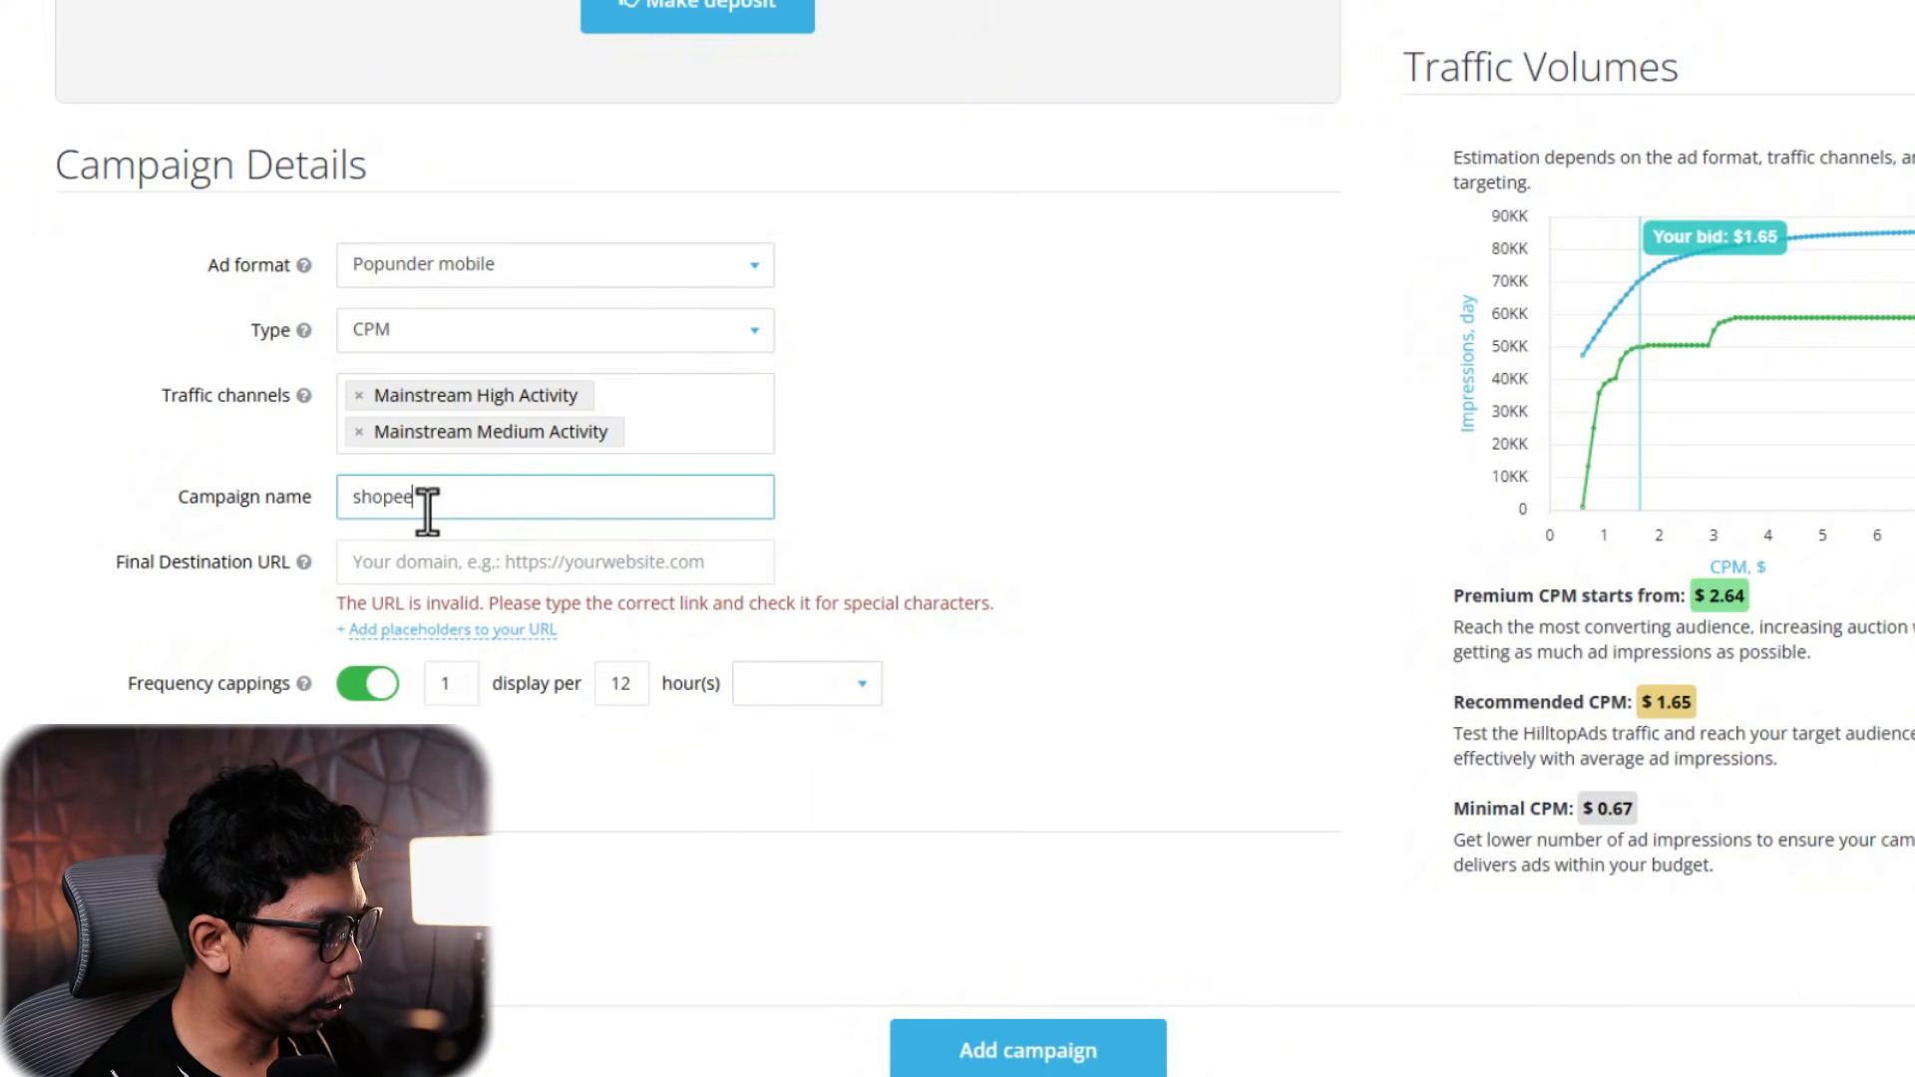
type(" aff")
left_click(1005, 473)
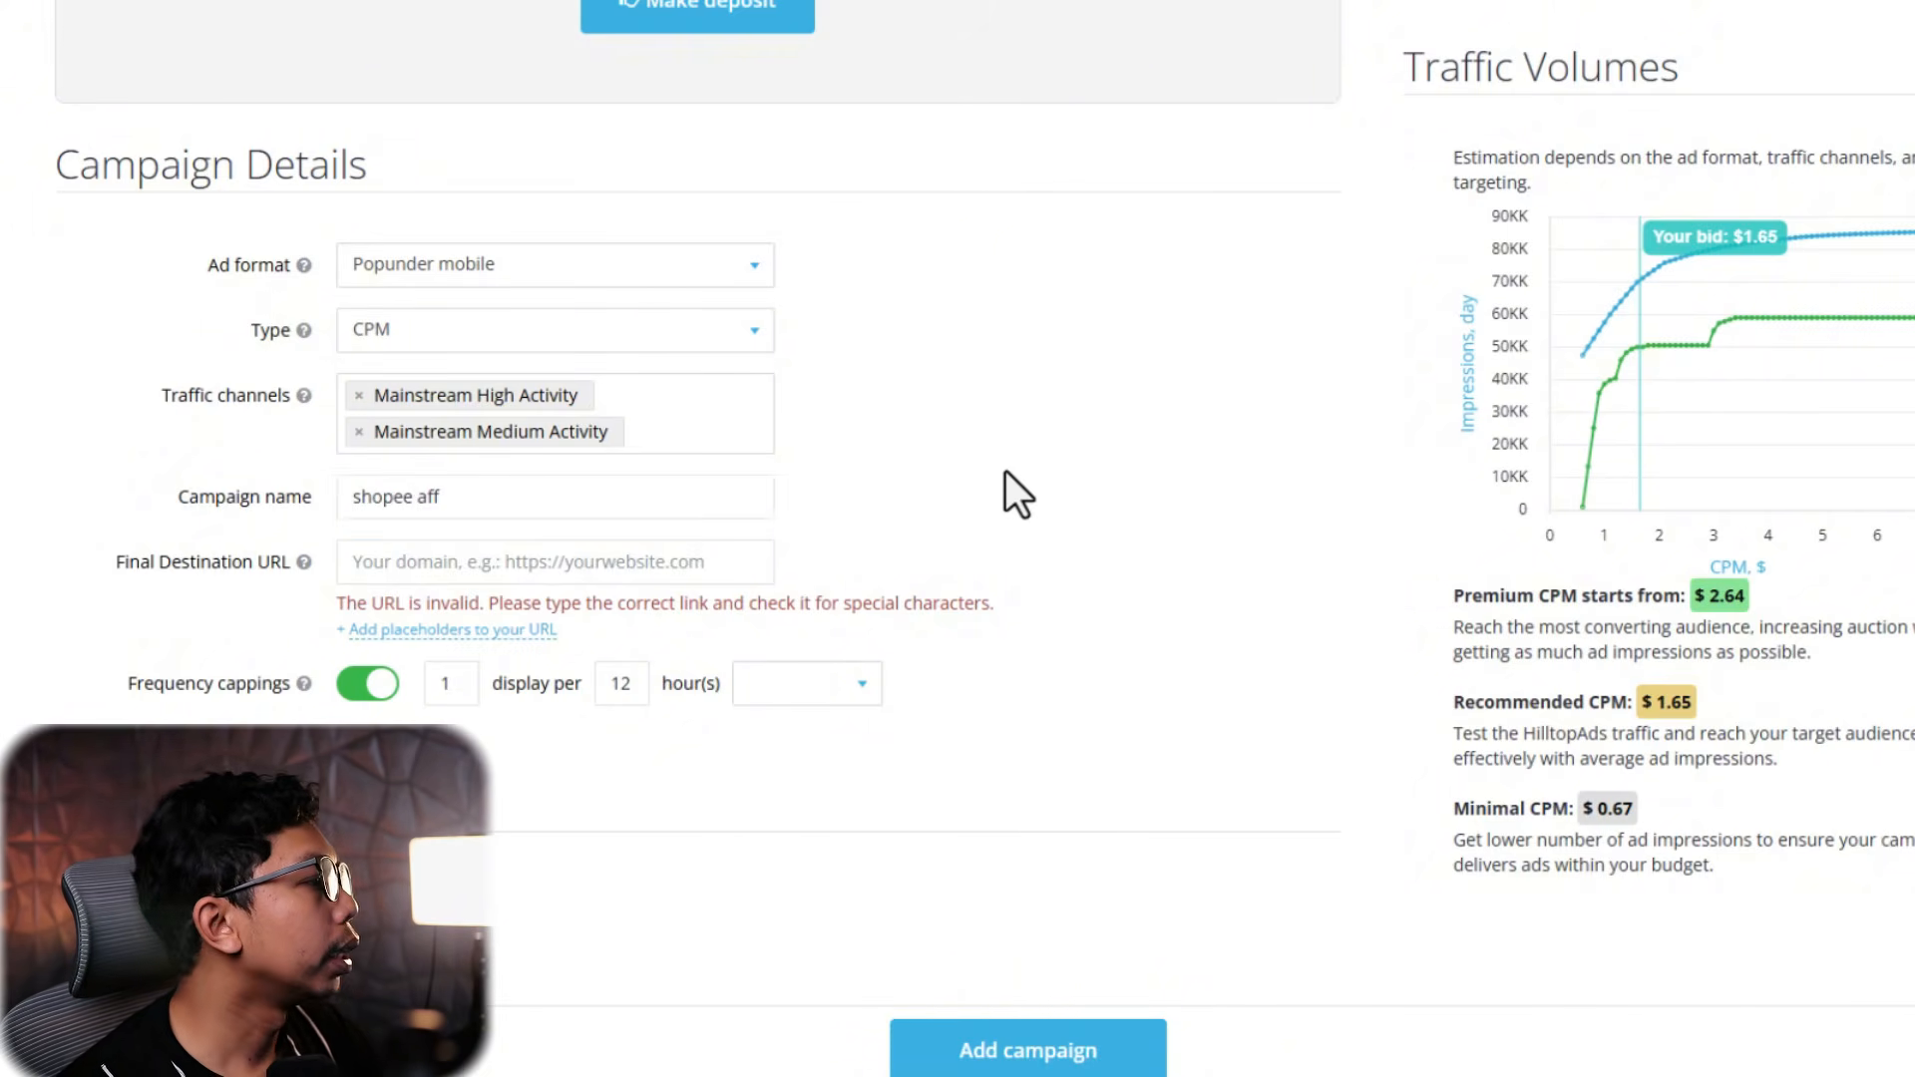
left_click(374, 563)
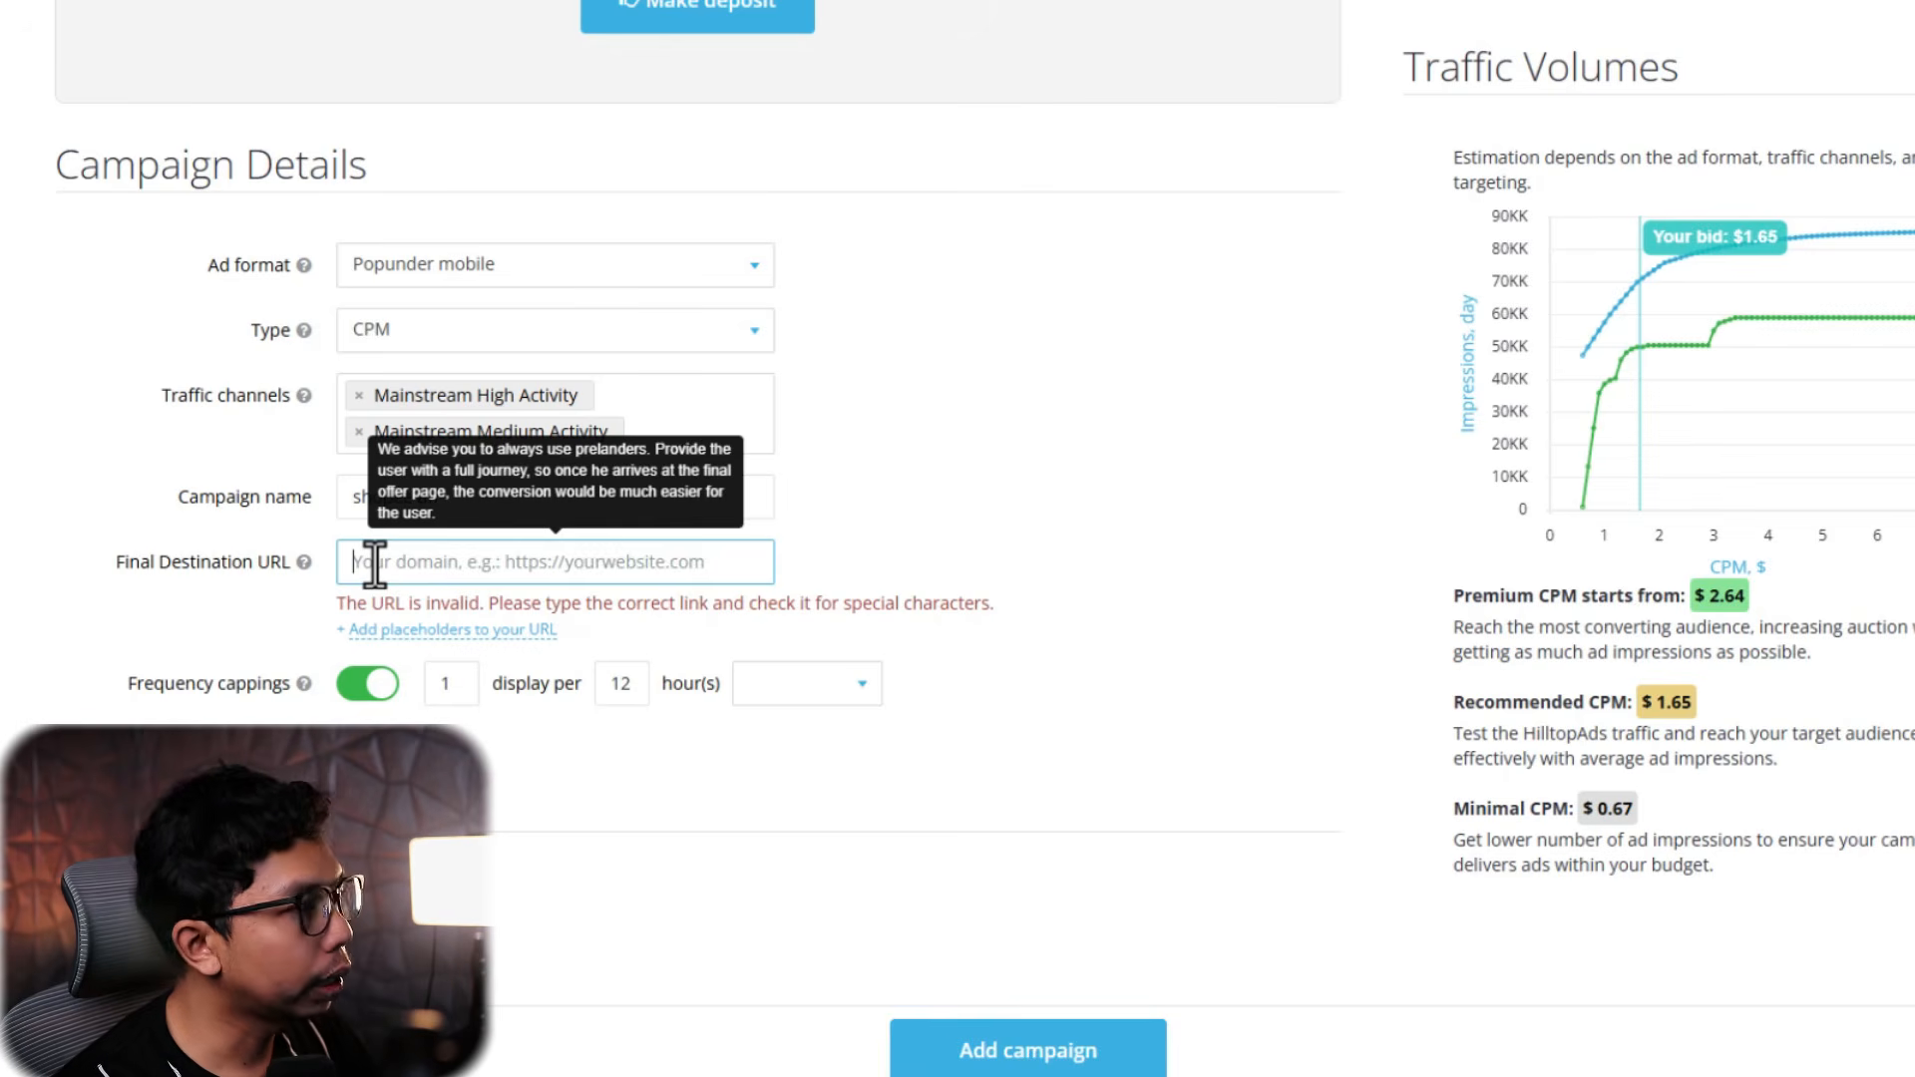
type("sumbercuan.online")
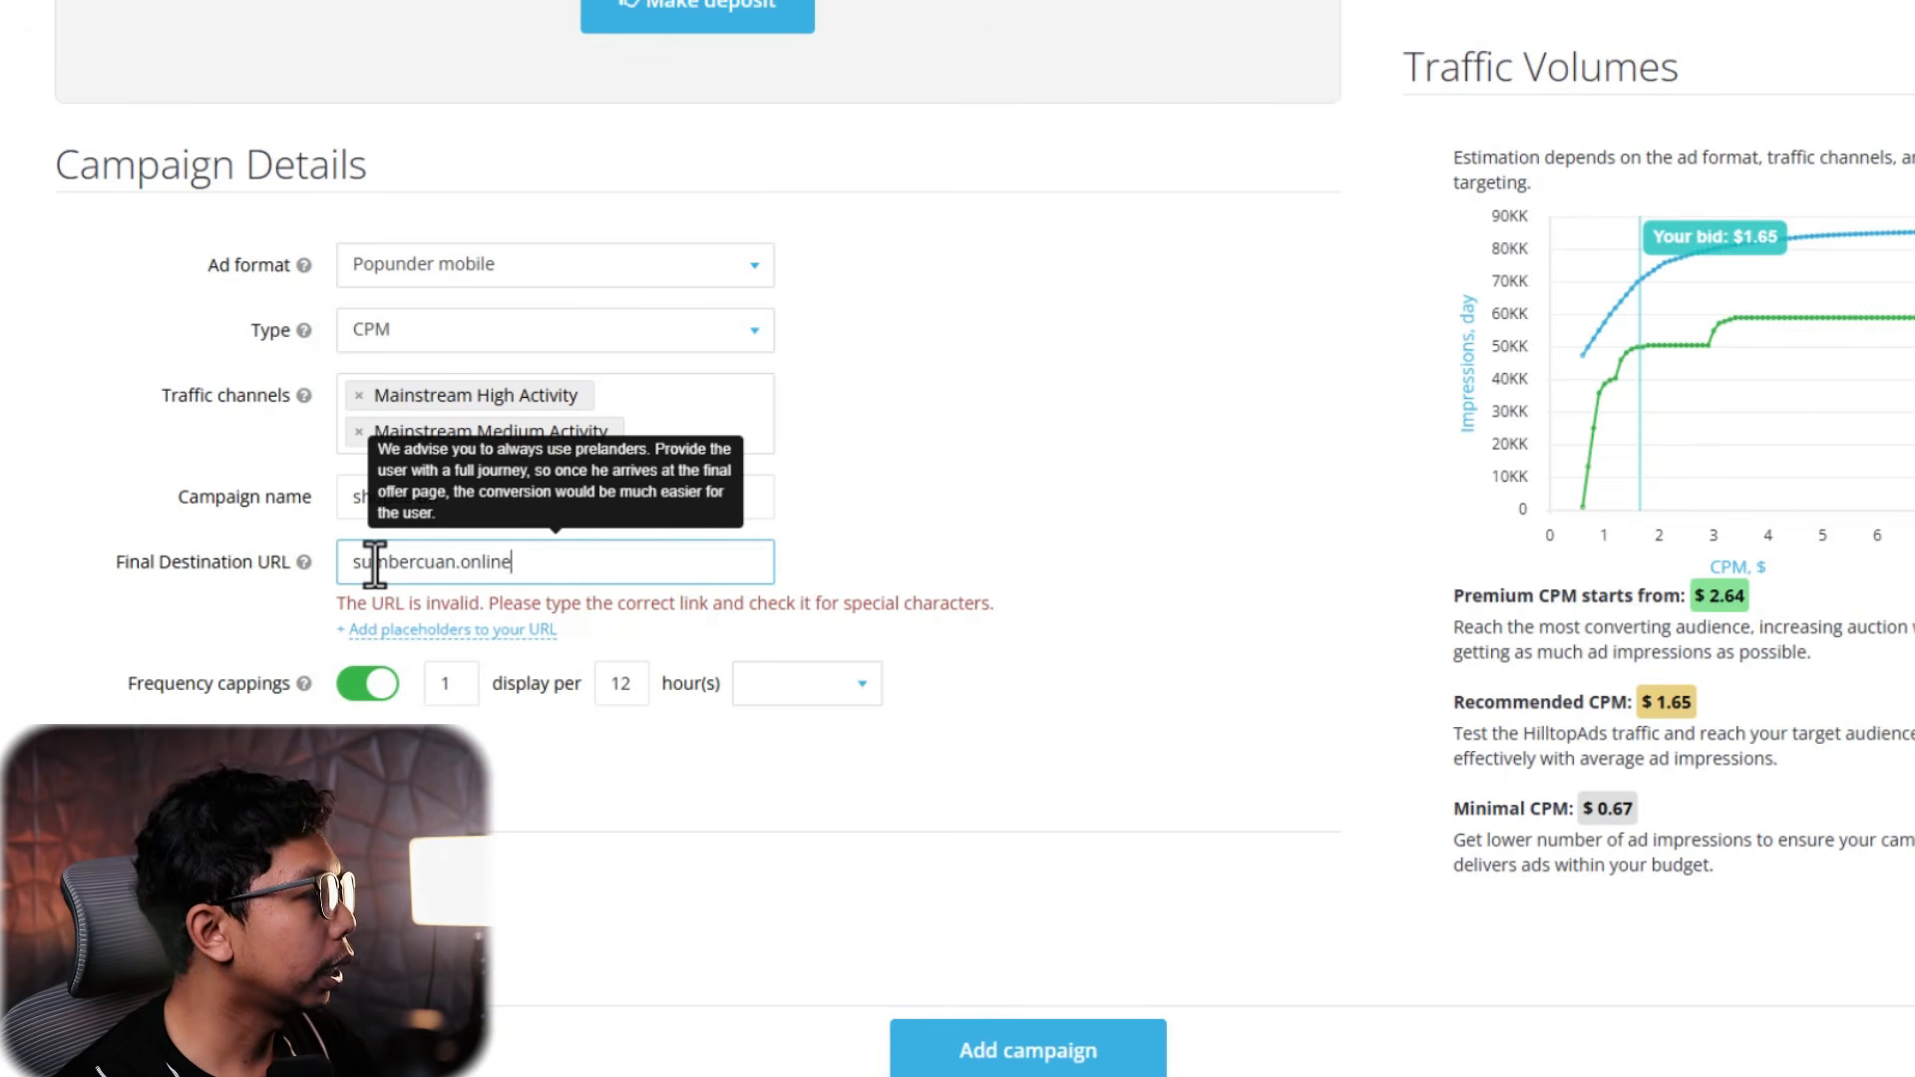
key("Home")
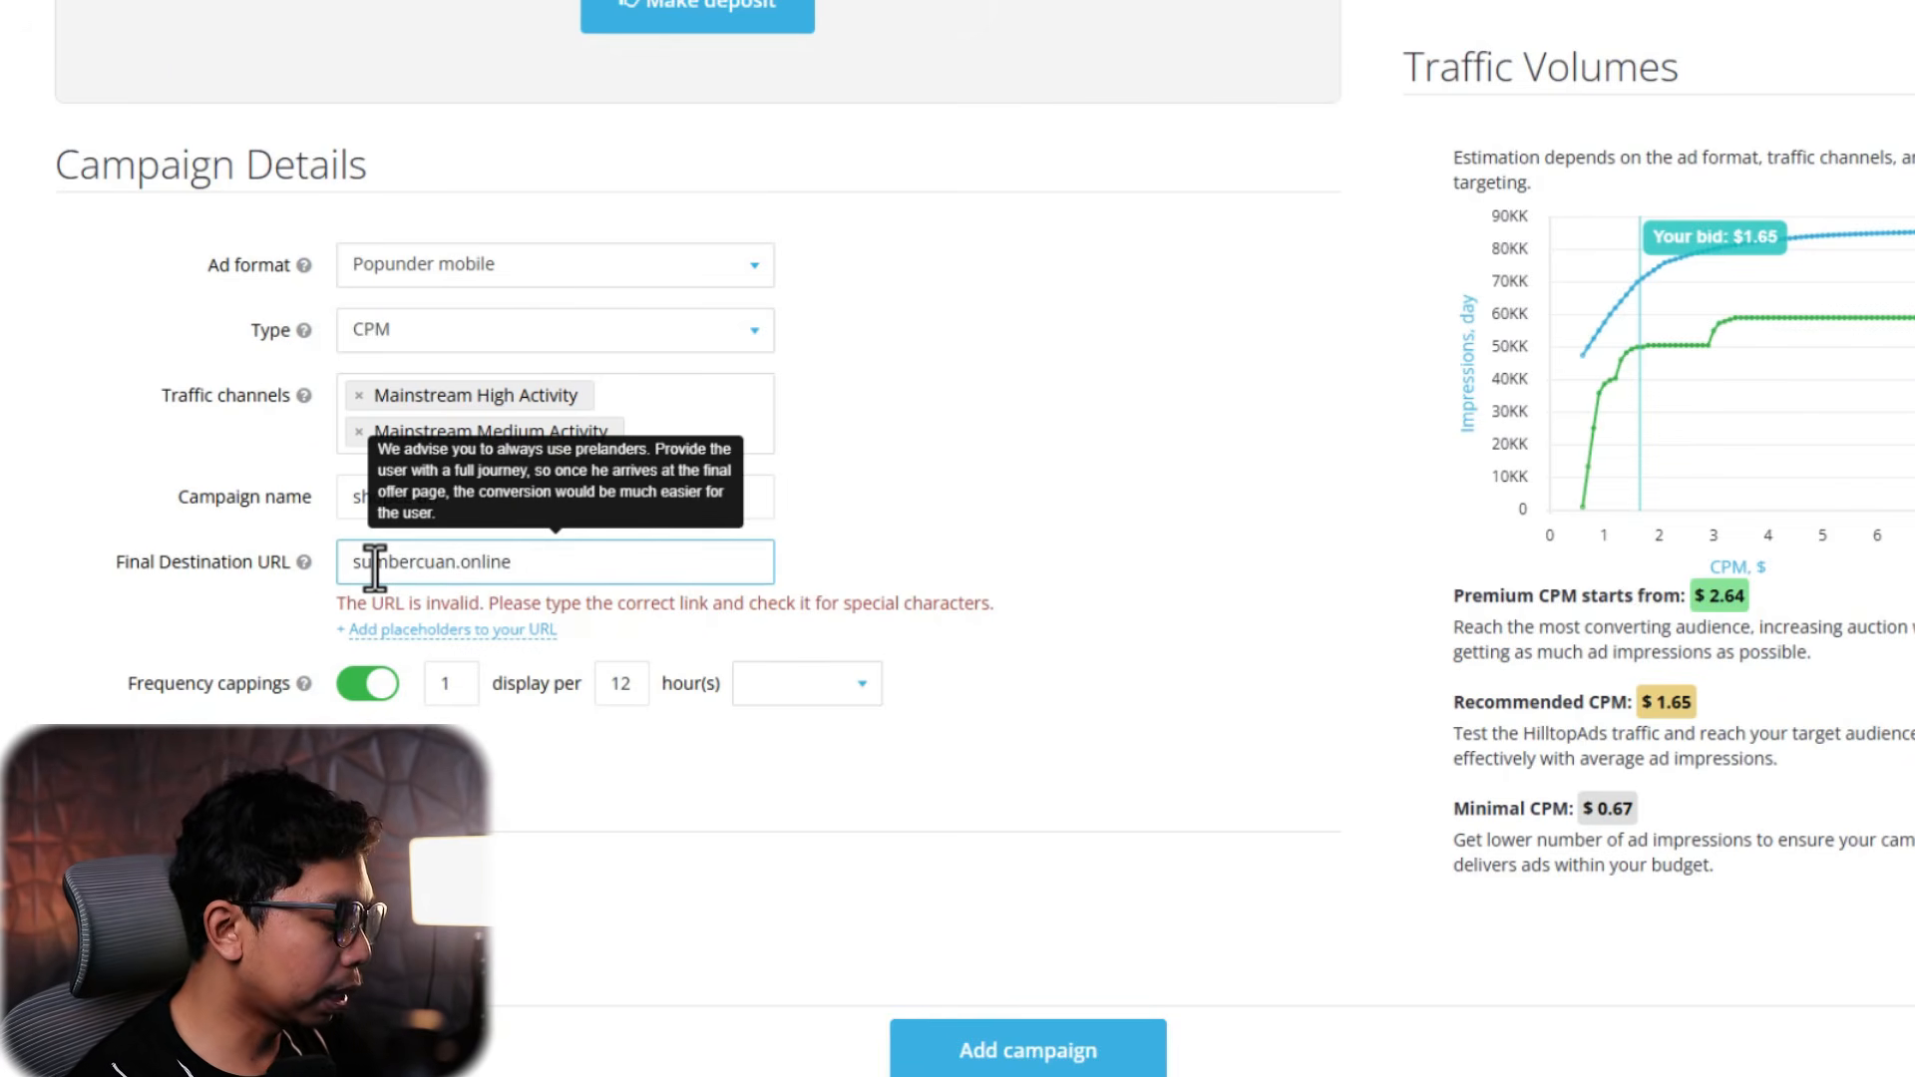
type("https")
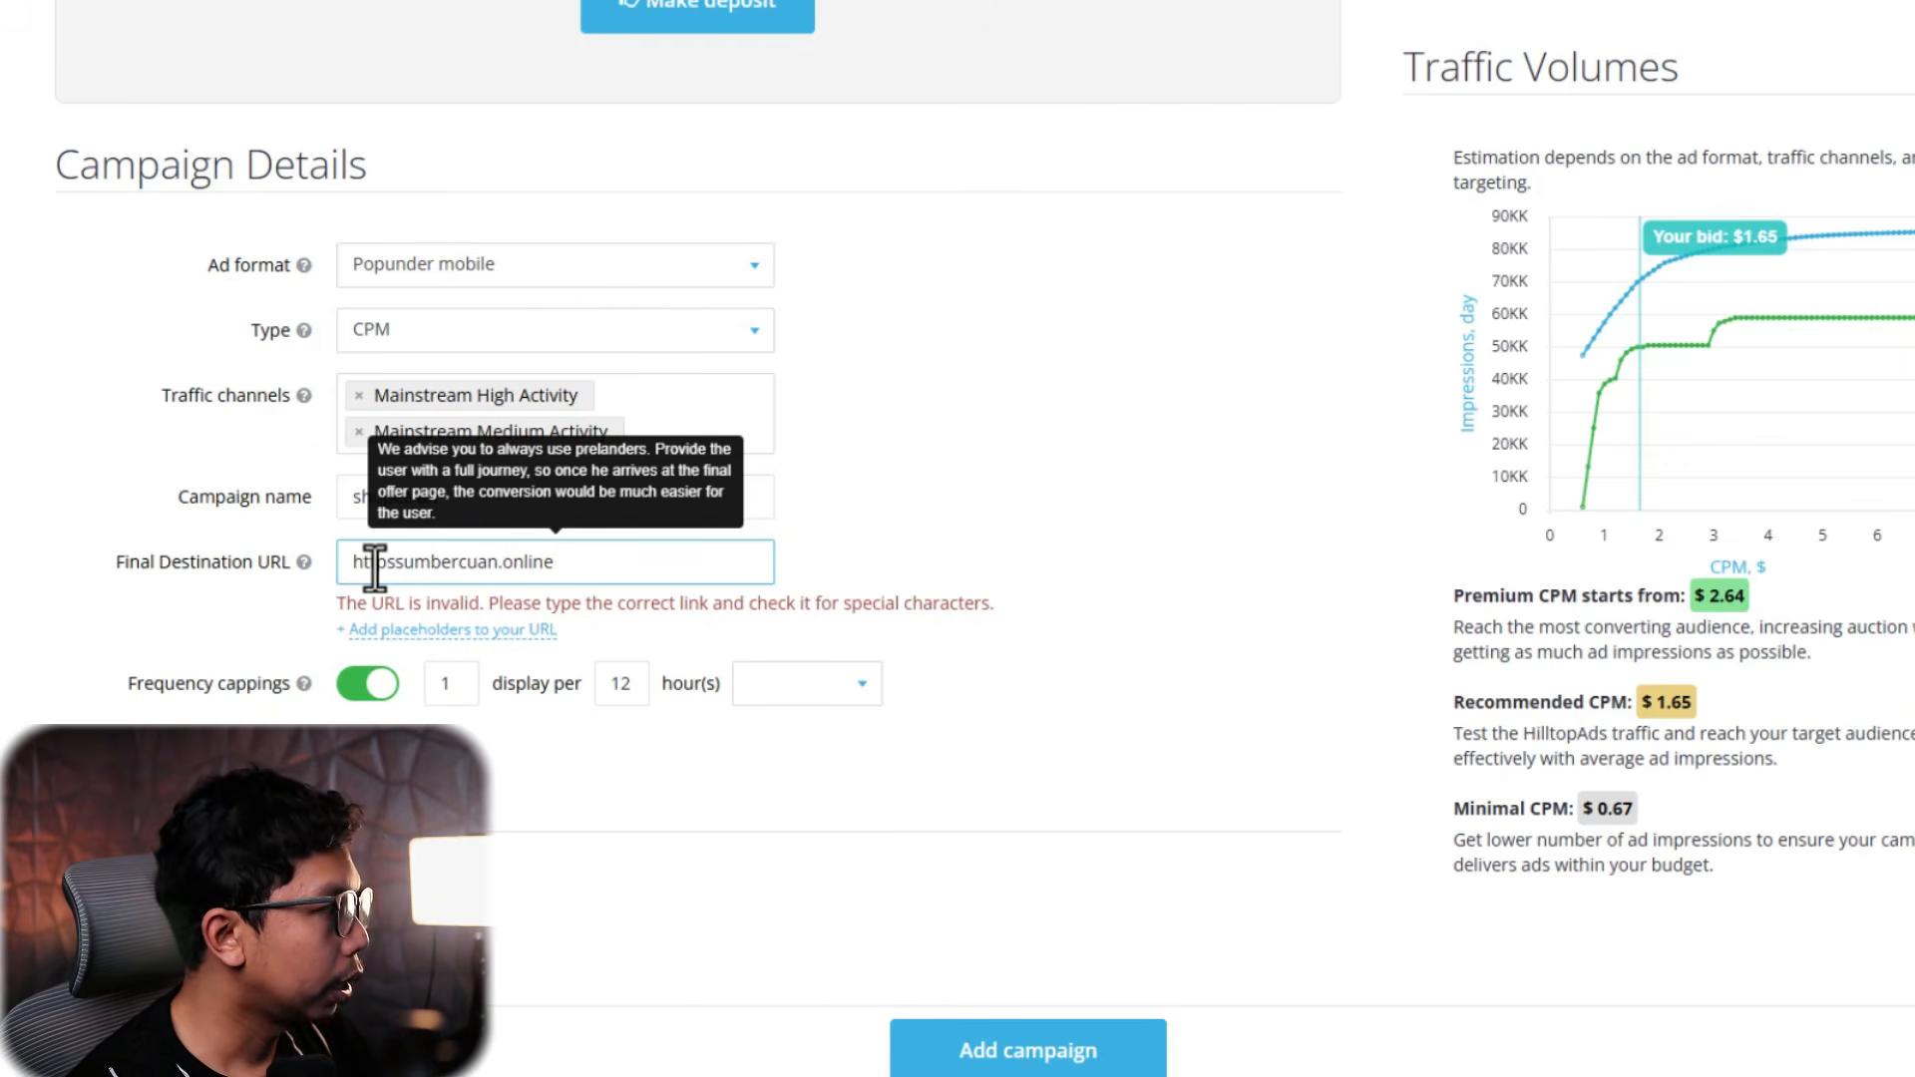
type(":")
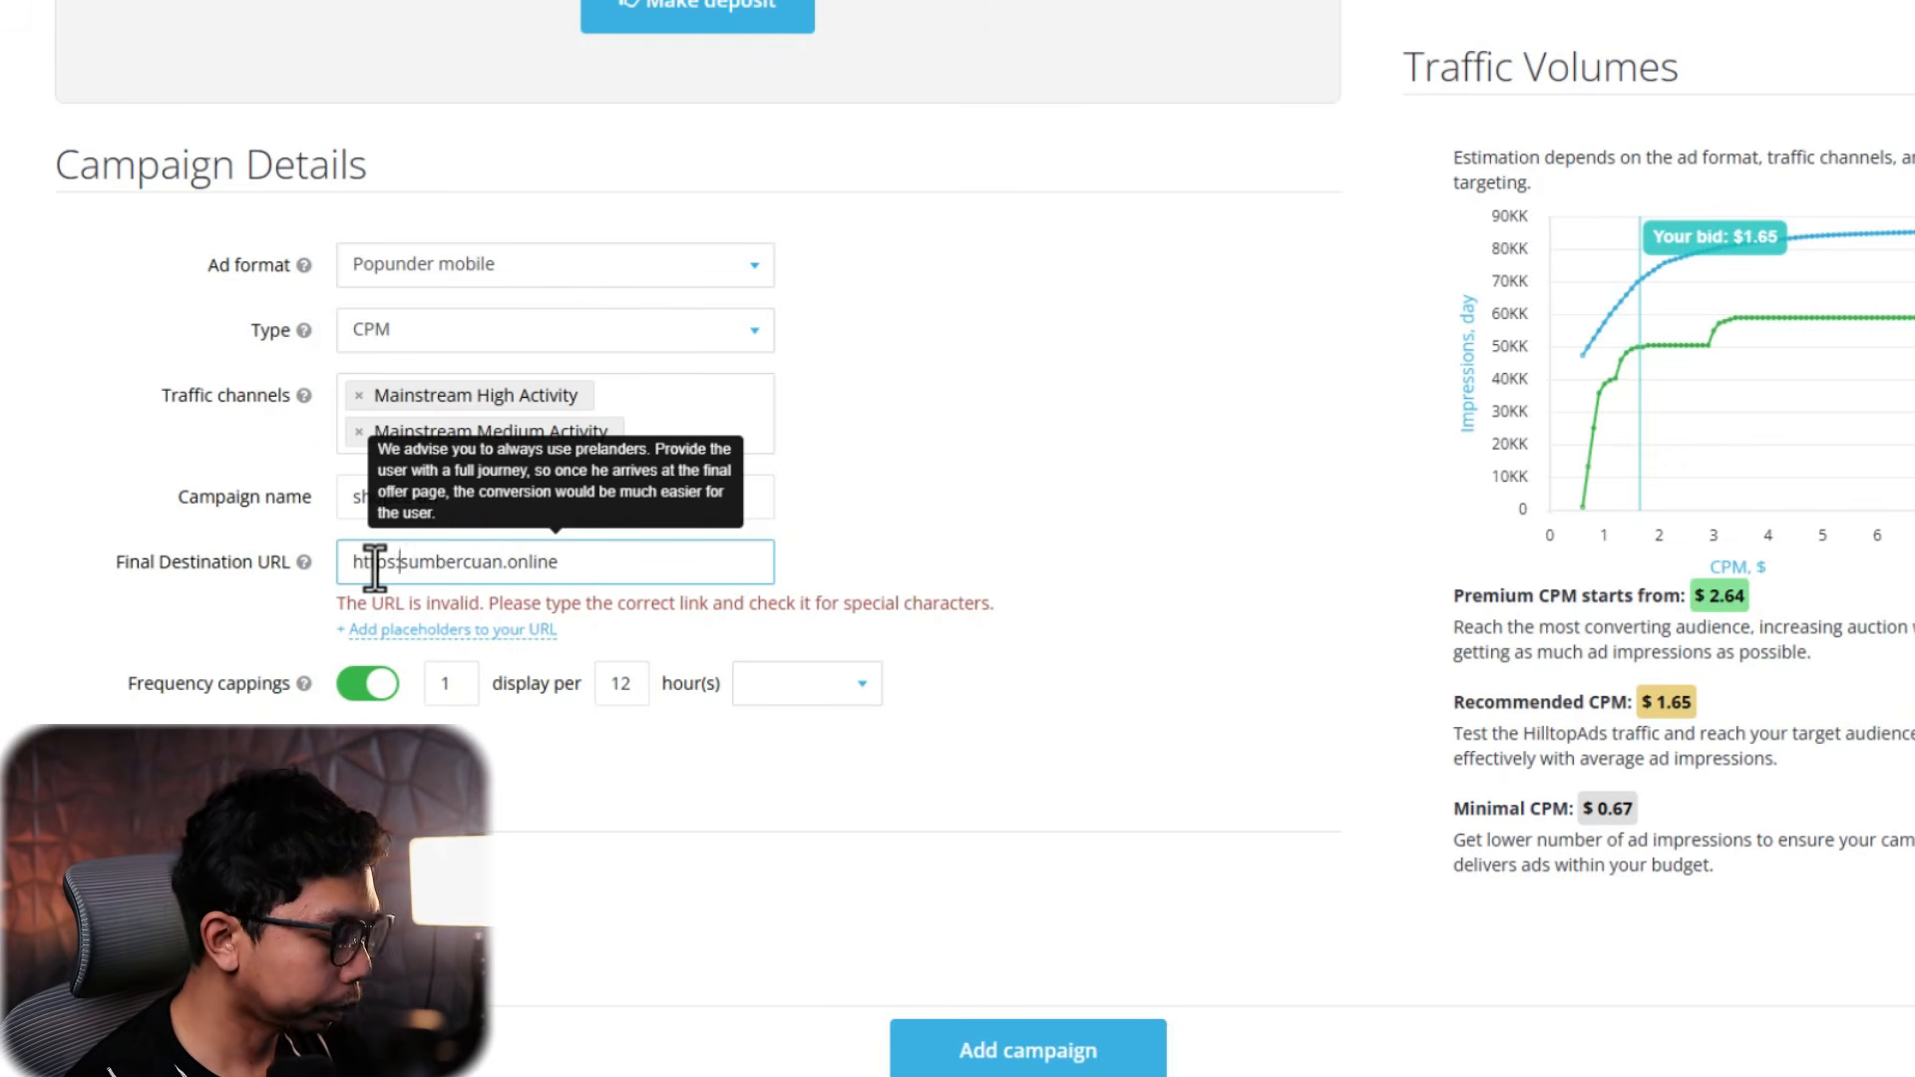
type("//")
left_click(1087, 494)
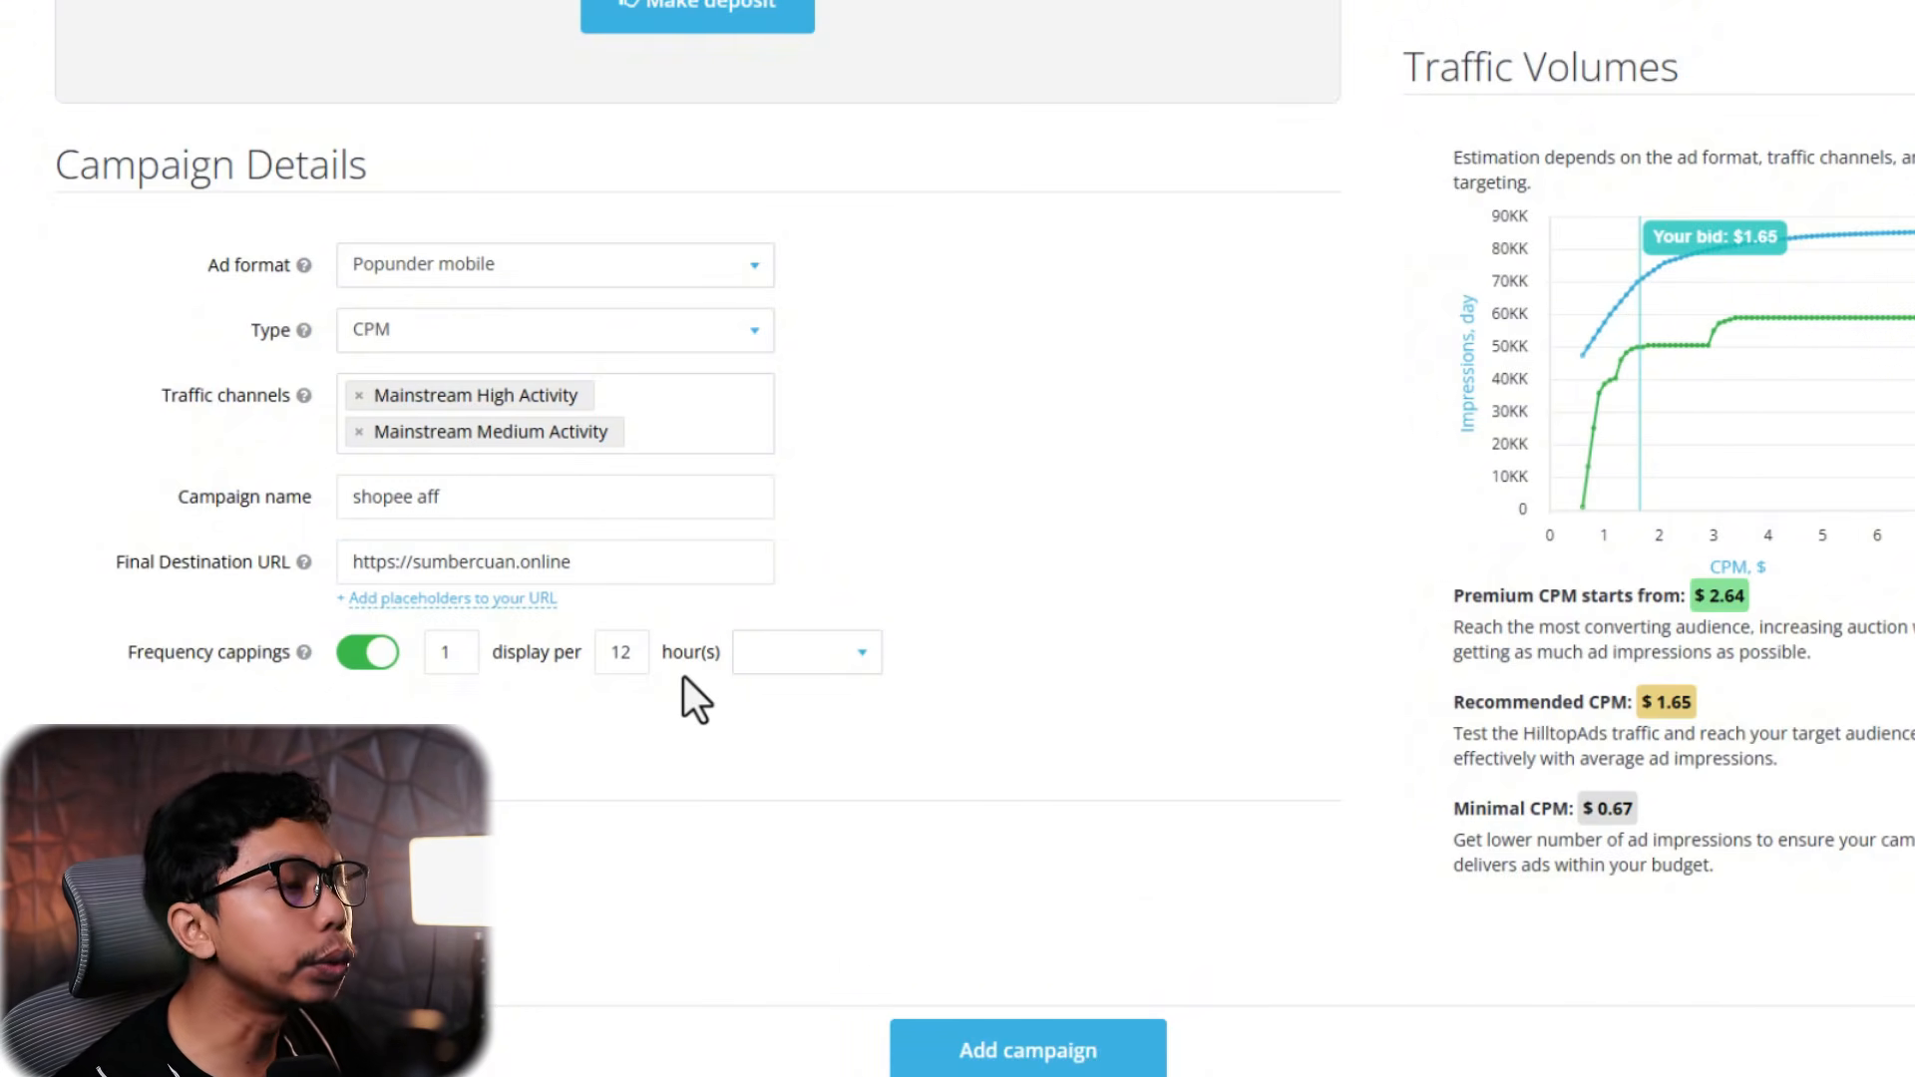
left_click(475, 603)
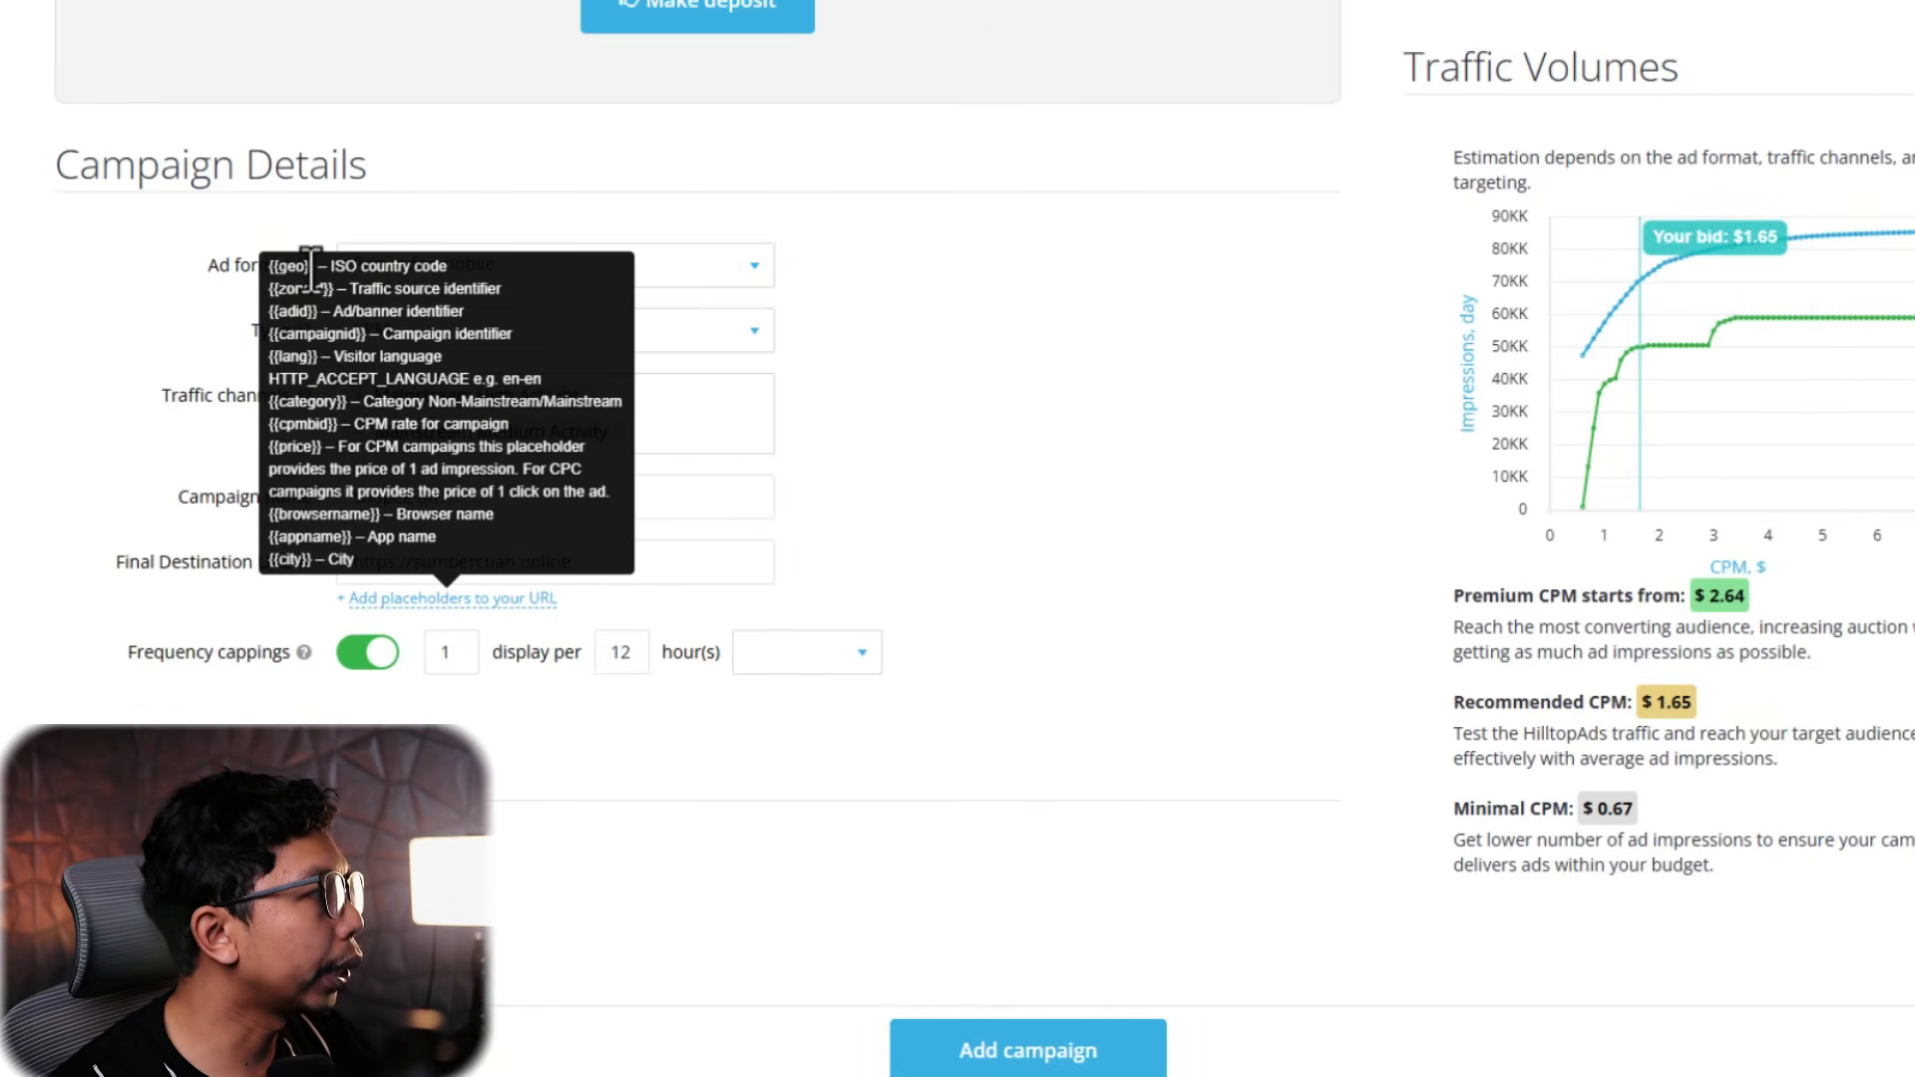
left_click_drag(315, 266, 243, 266)
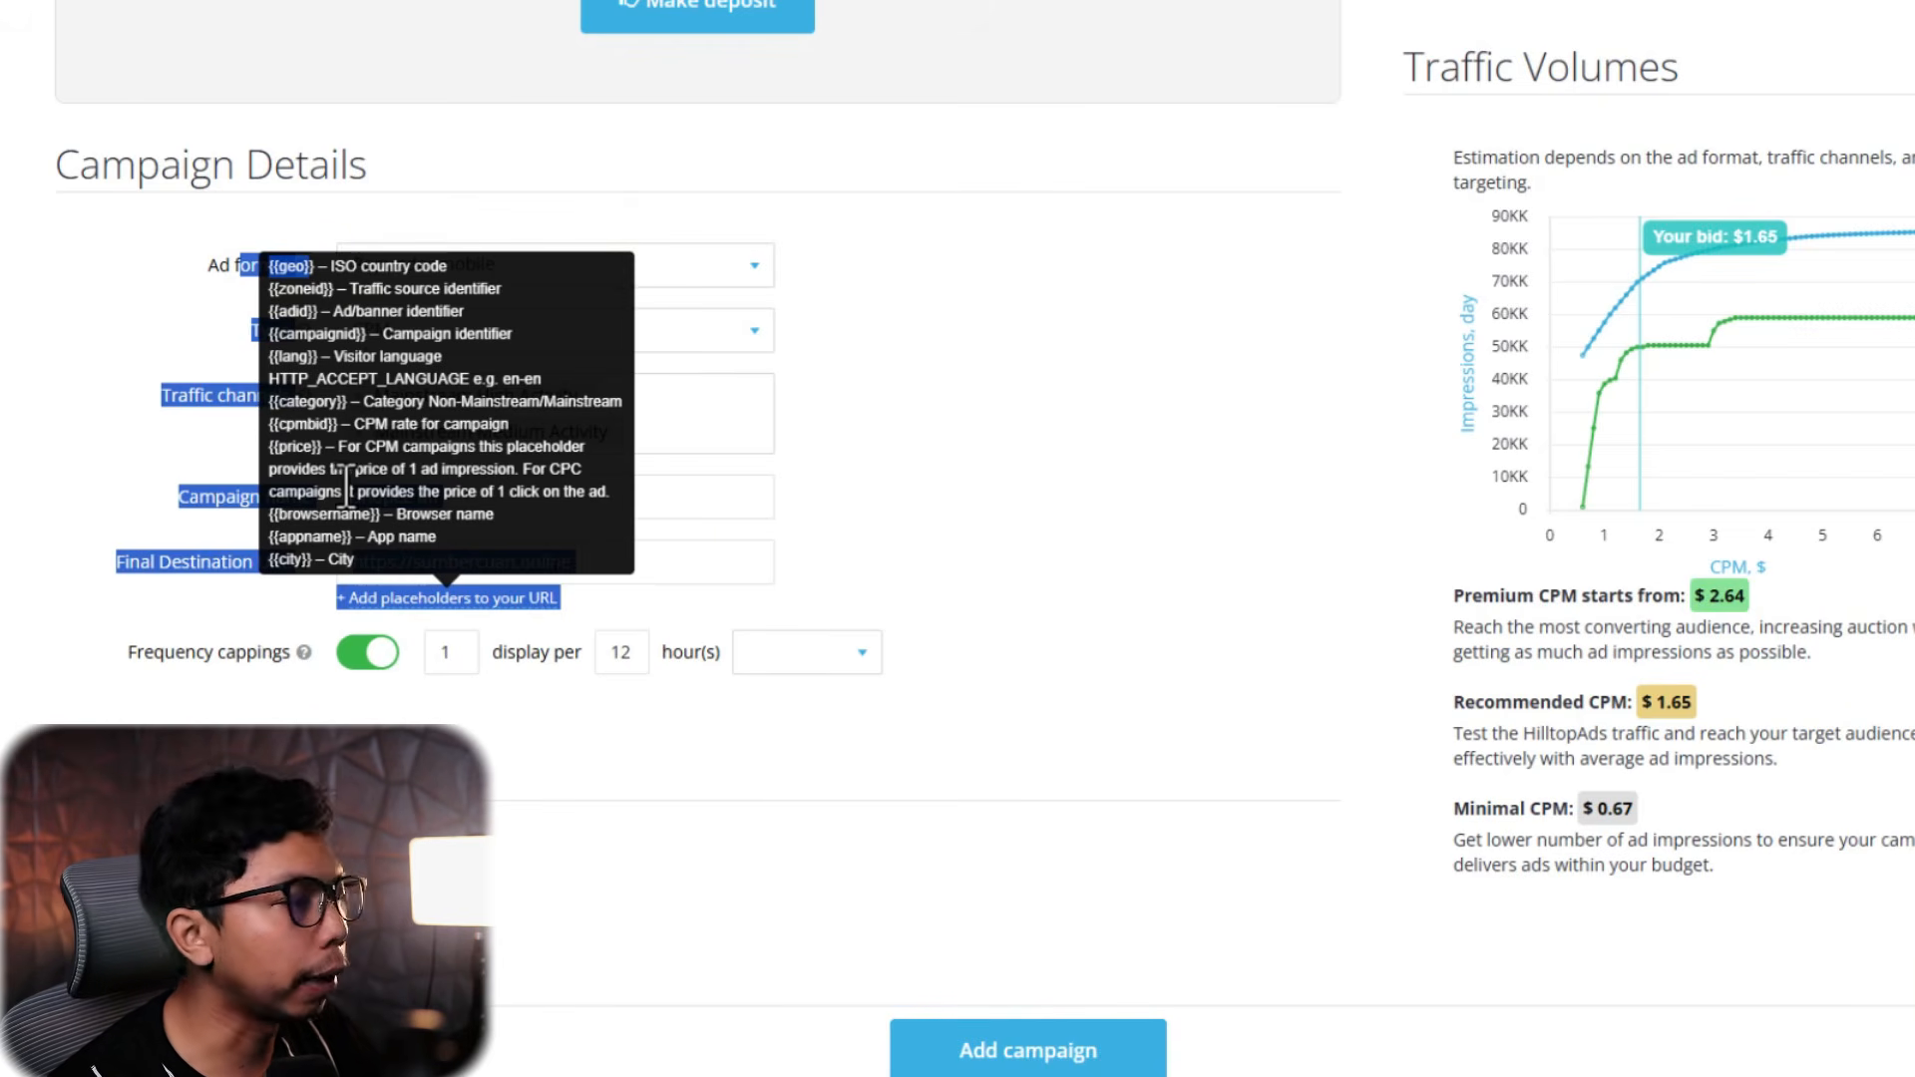
left_click(1008, 563)
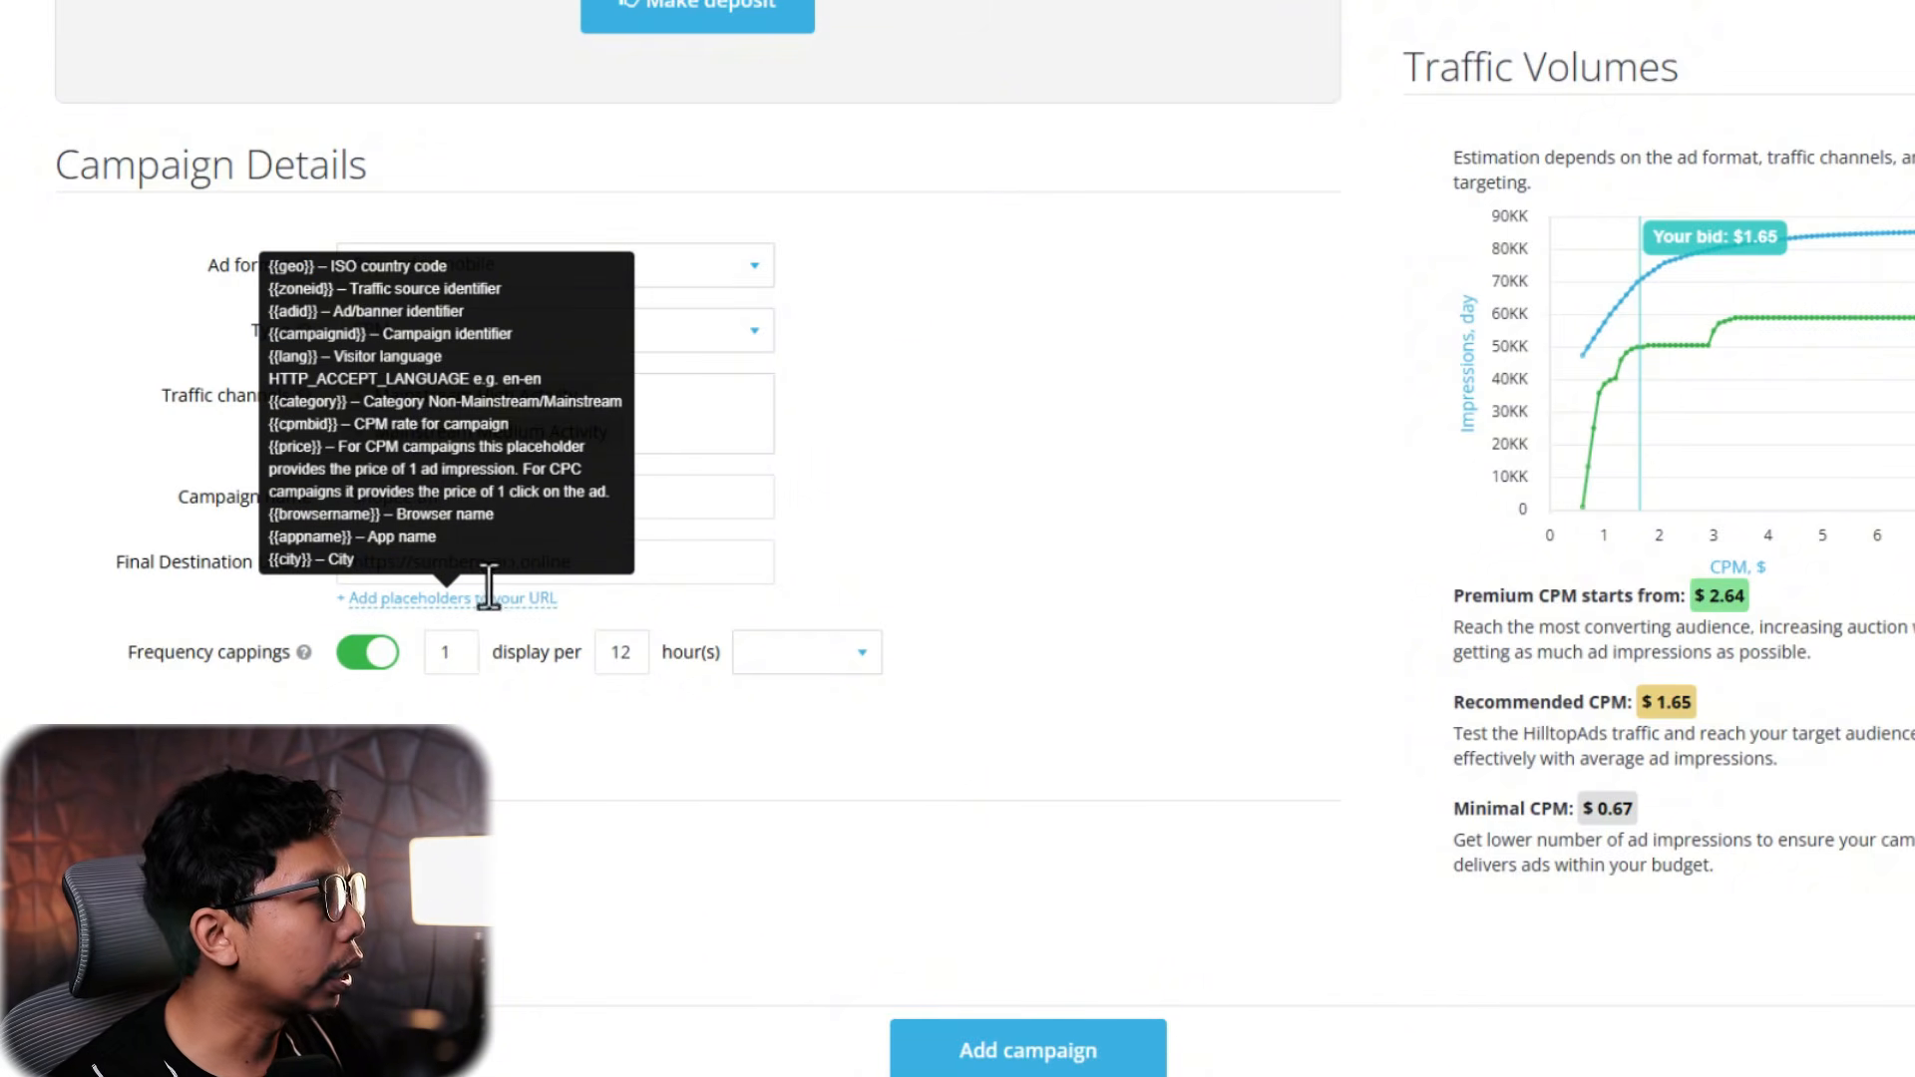
left_click(439, 601)
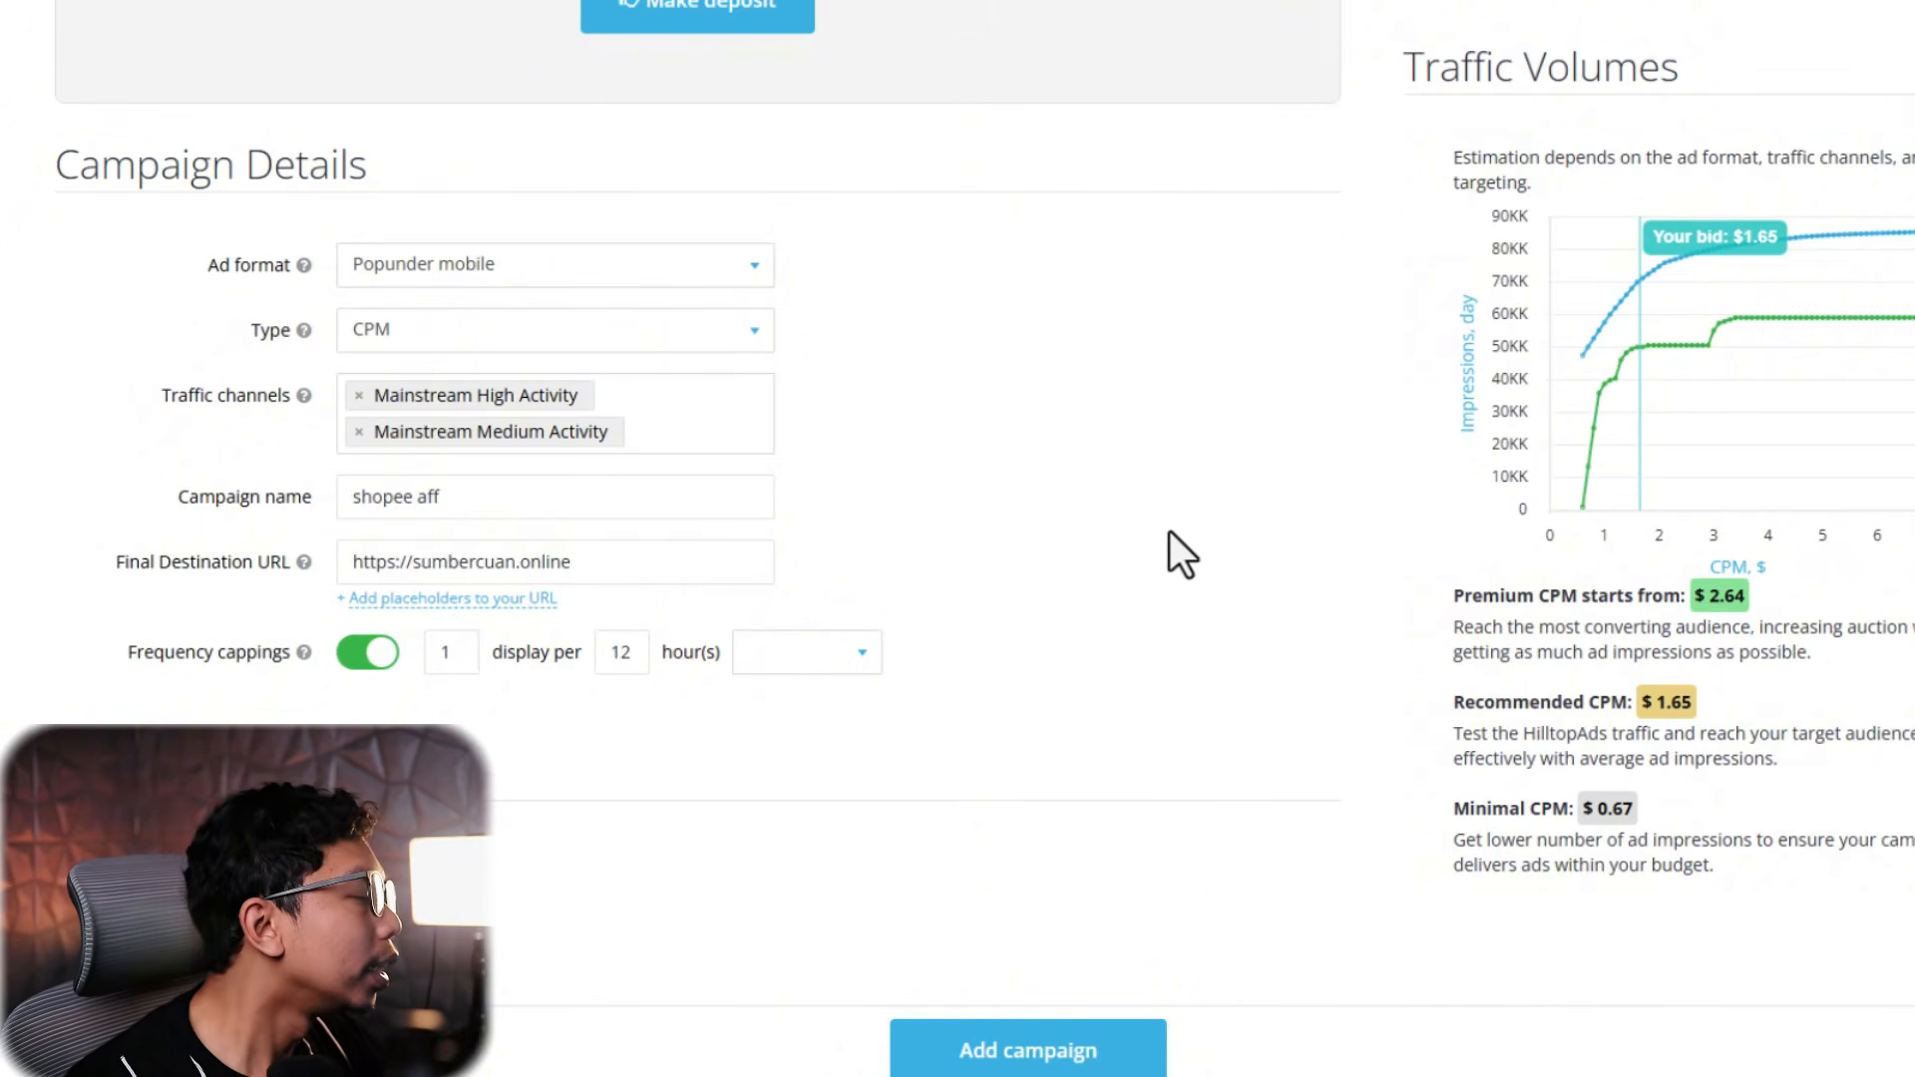
Set the campaign's frequency capping to 2 displays per 24 hours
scroll(290, 618, "down", 1)
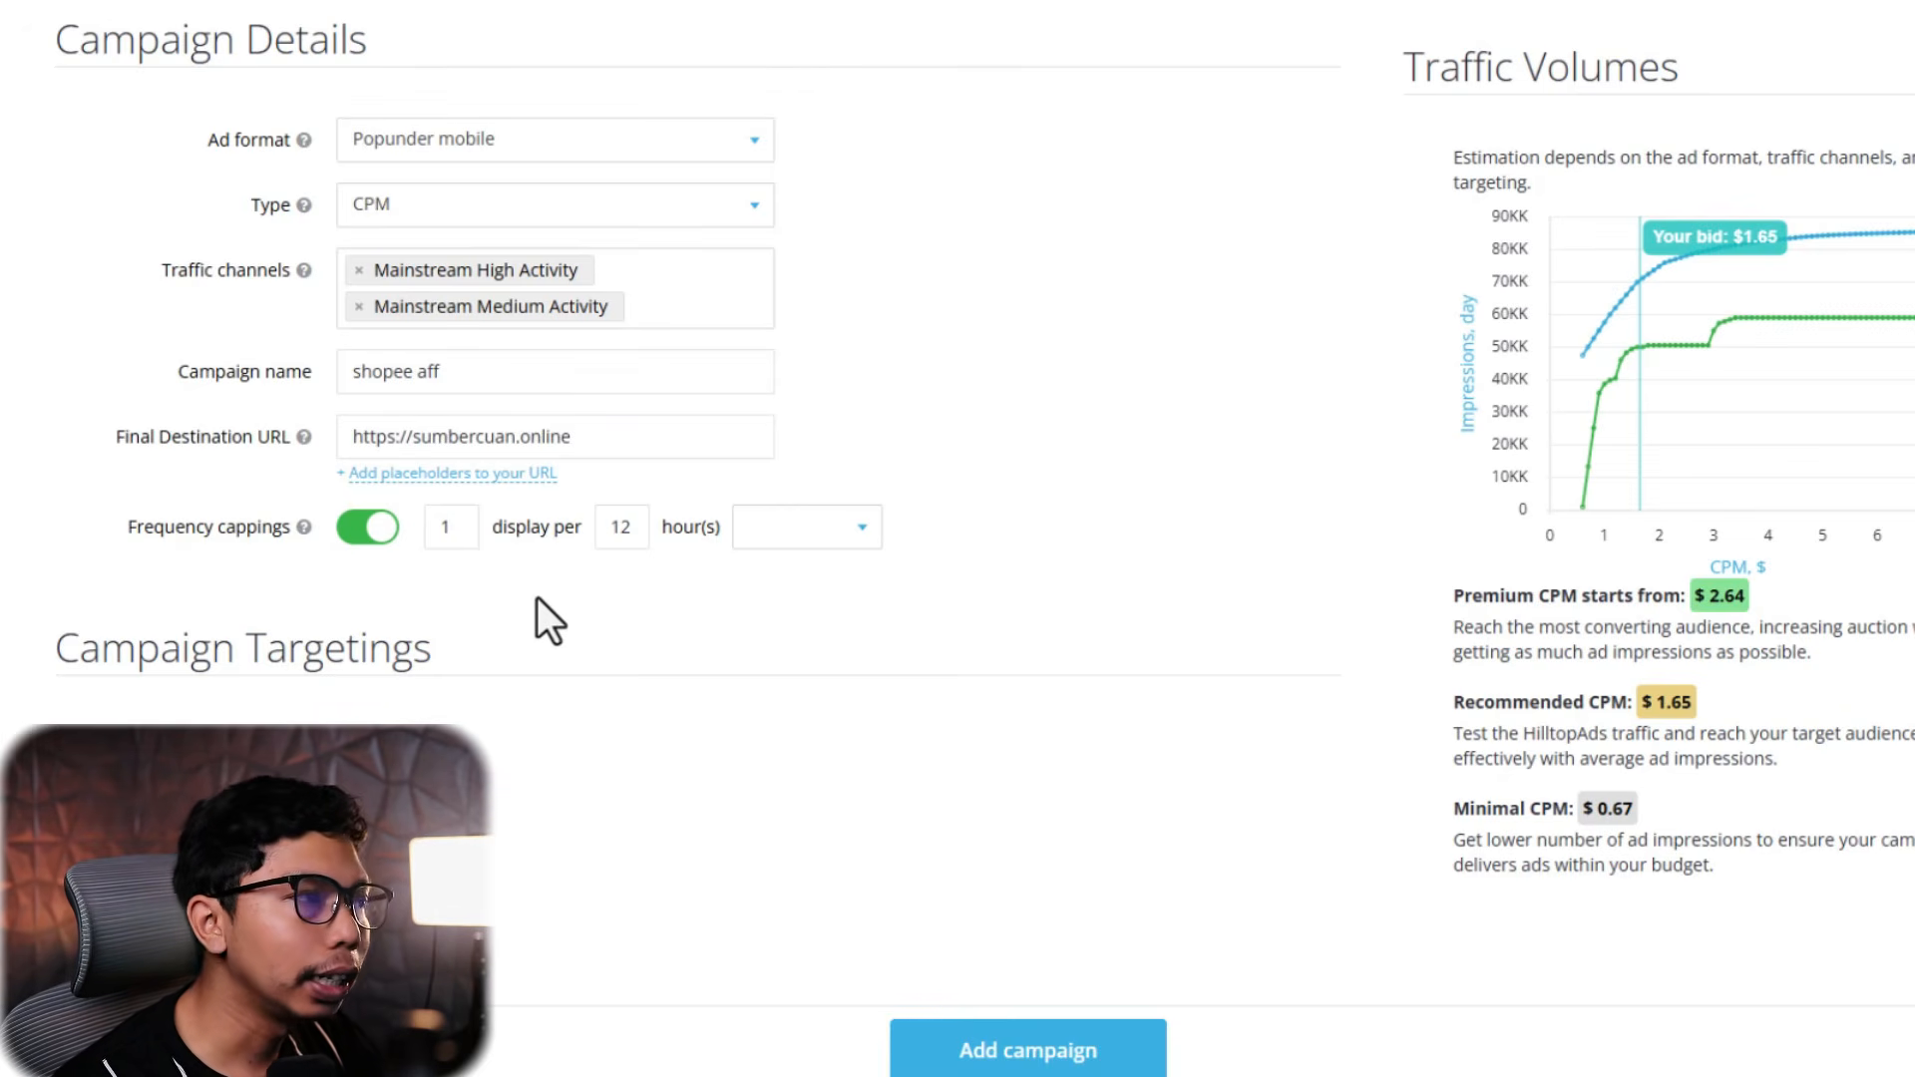
double_click(599, 515)
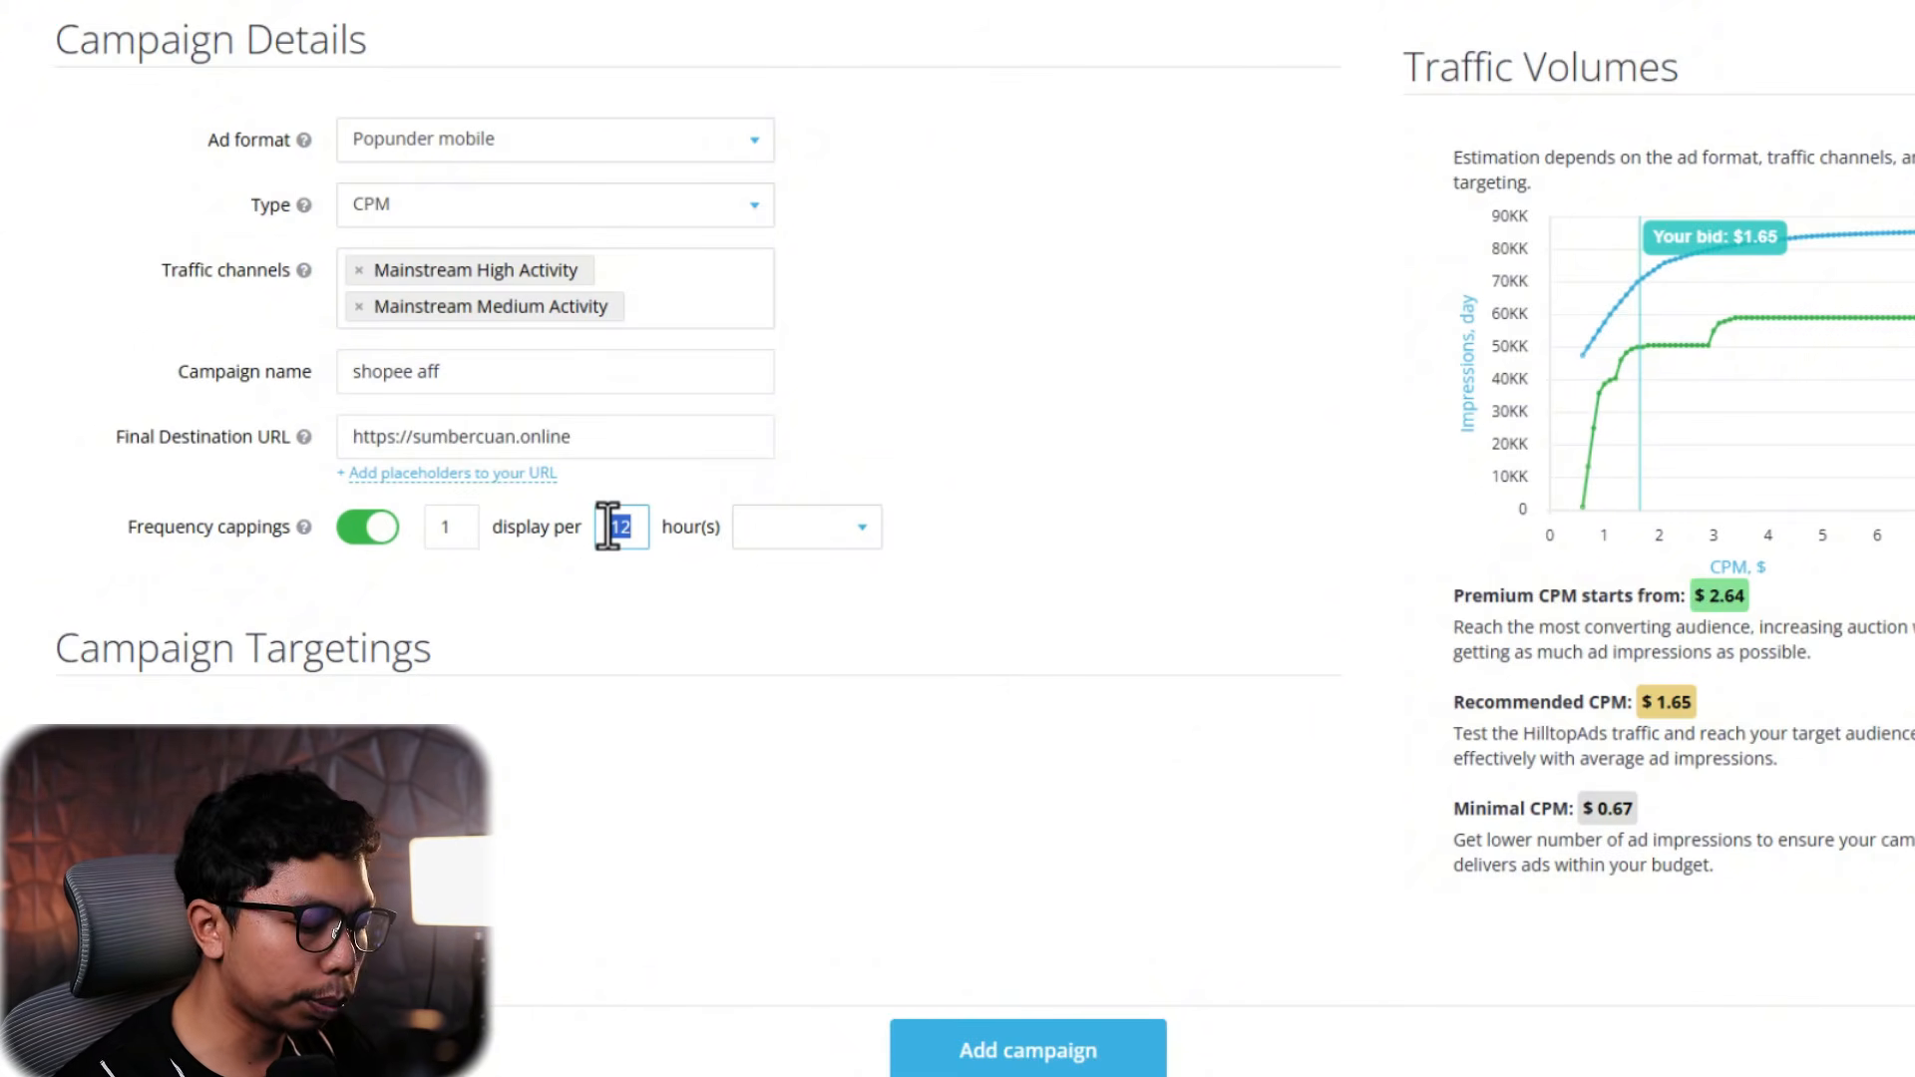
type("24")
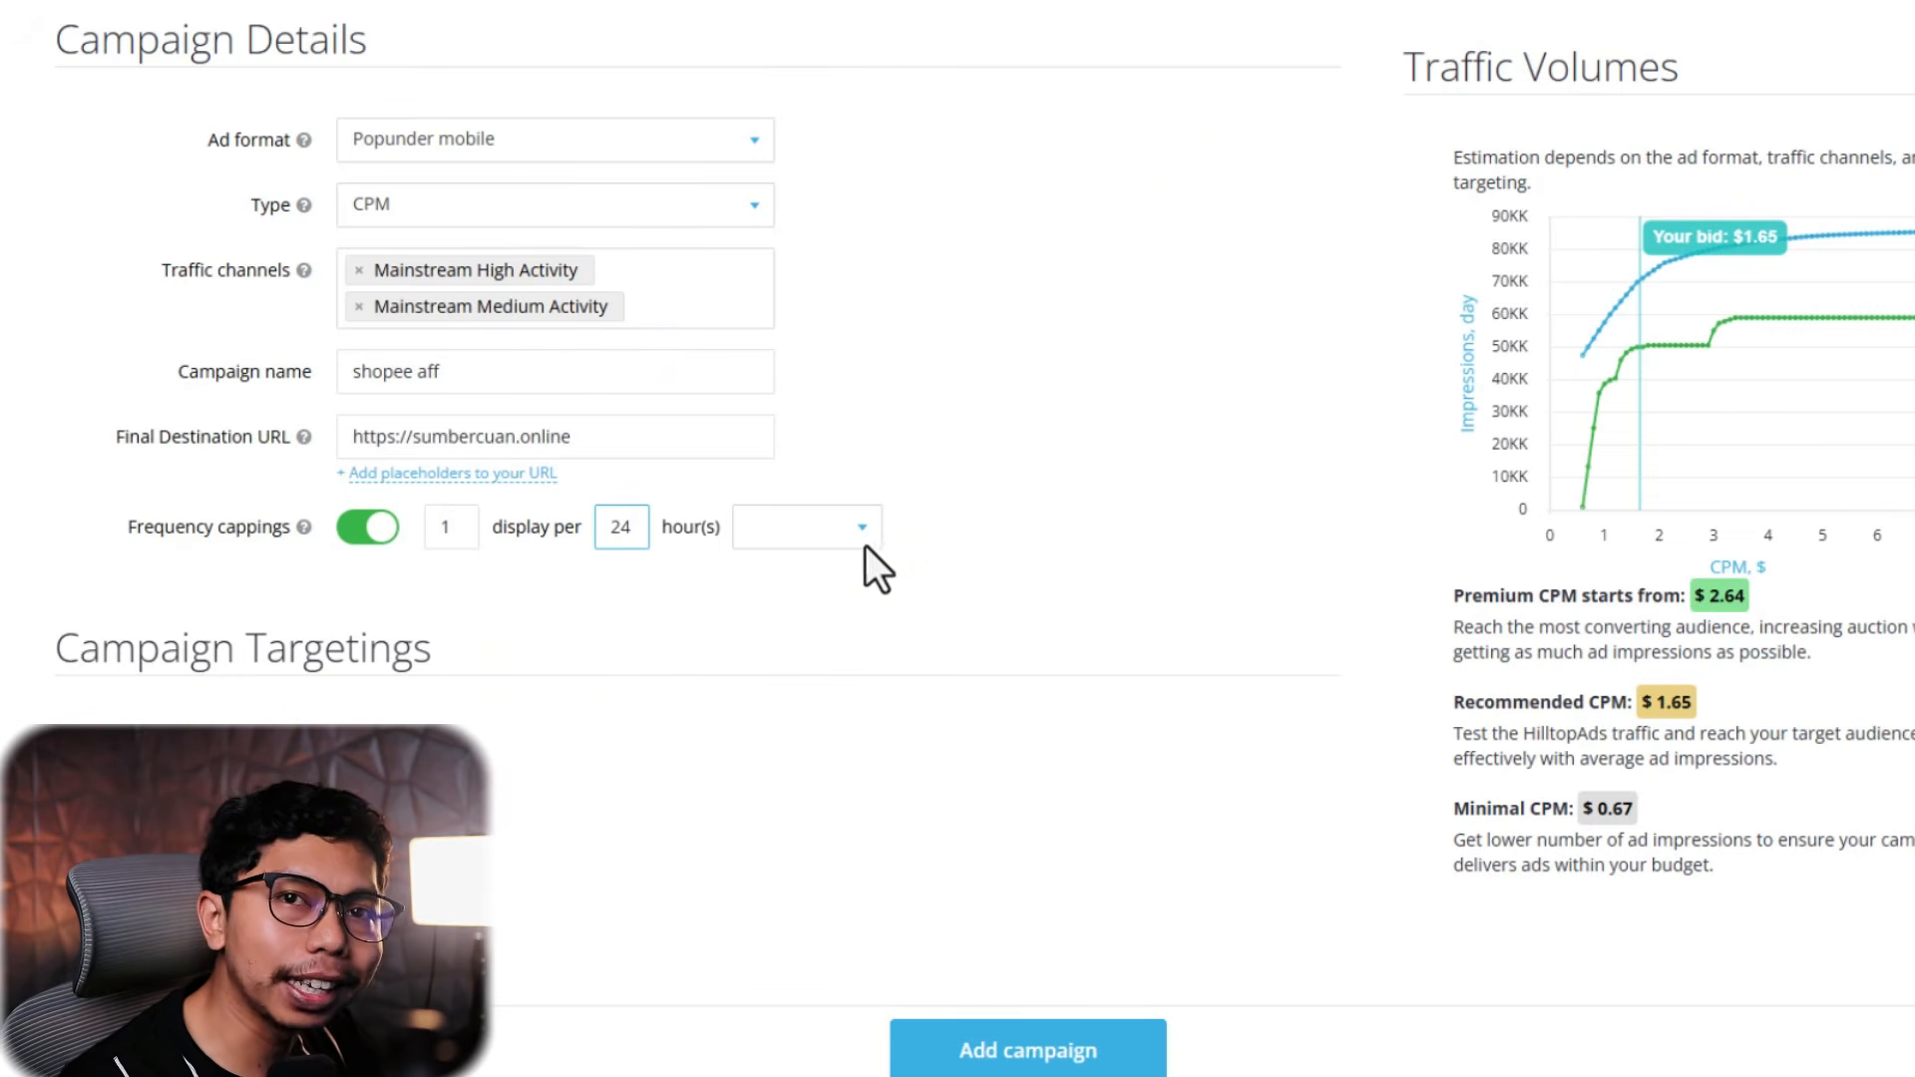
double_click(451, 529)
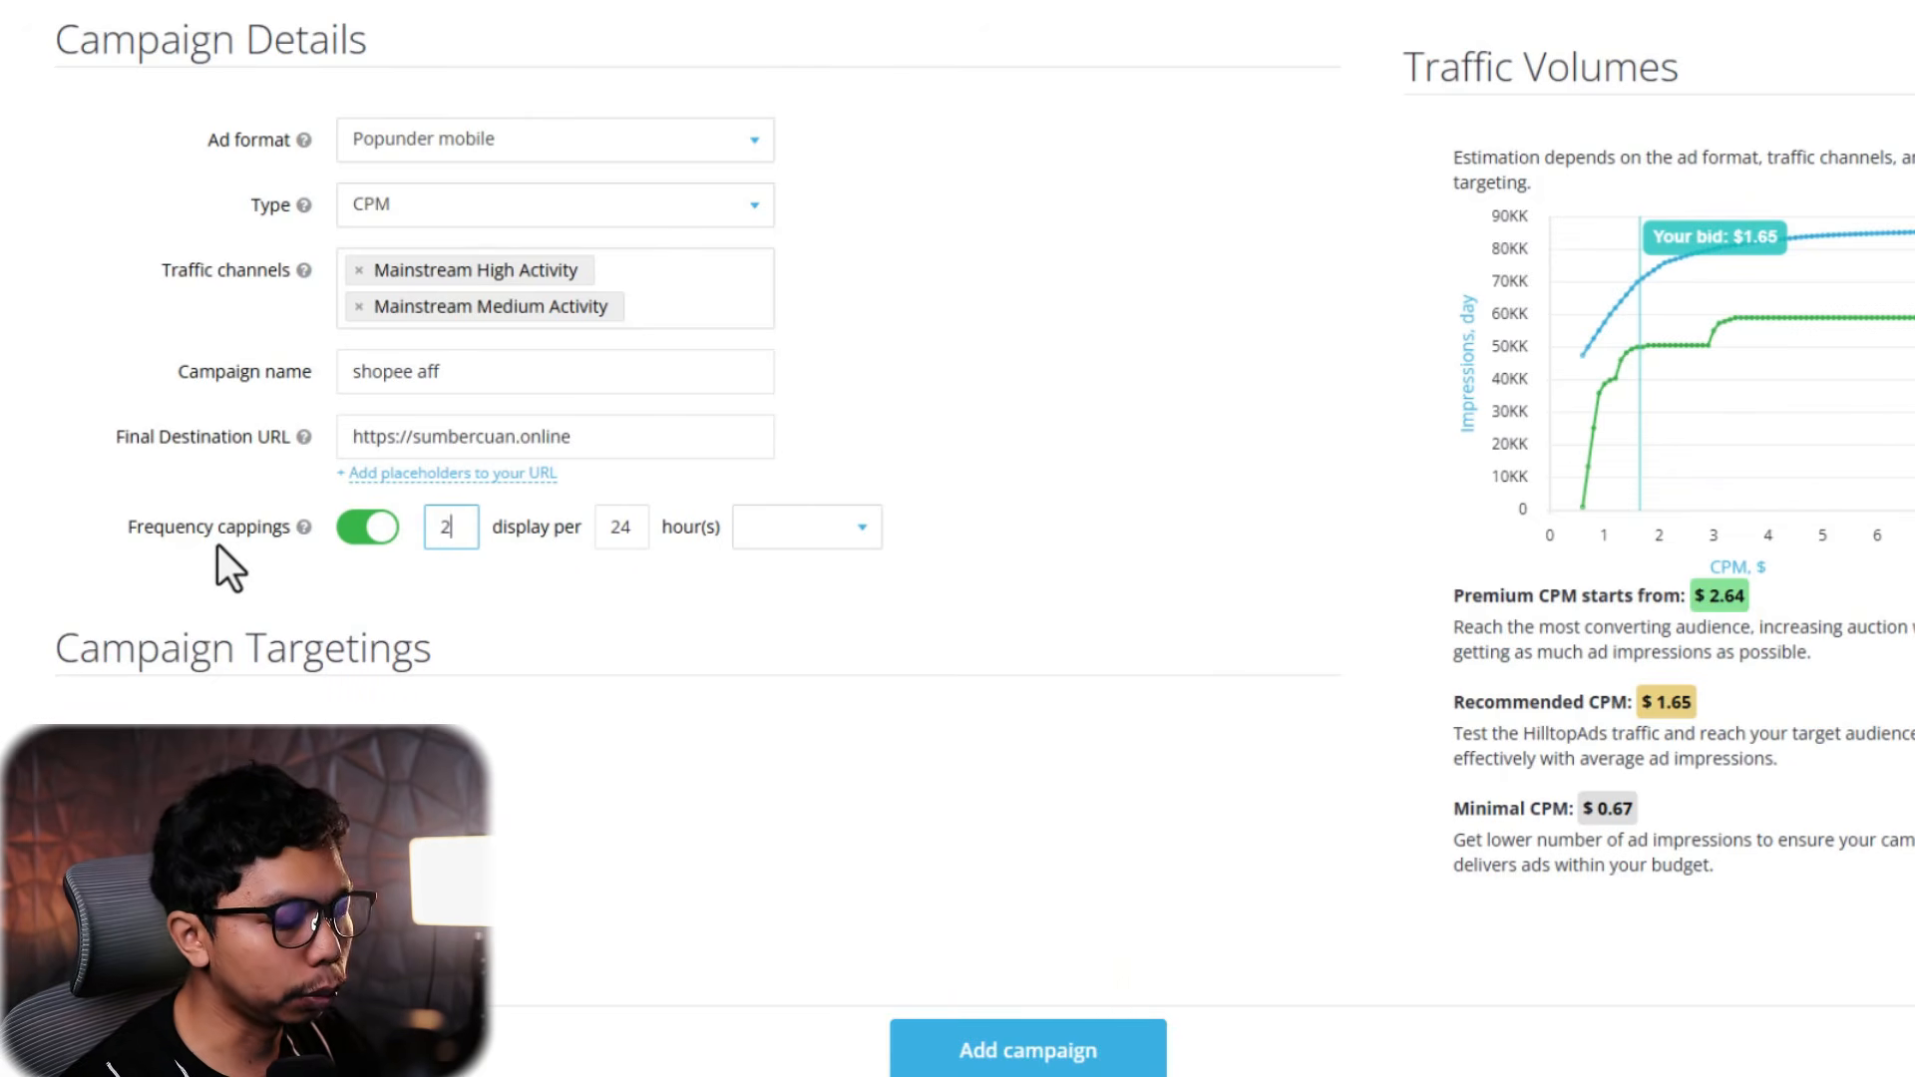
type("2")
Look over the campaign's targeting, automatic optimization, limit and schedule settings
scroll(419, 698, "down", 3)
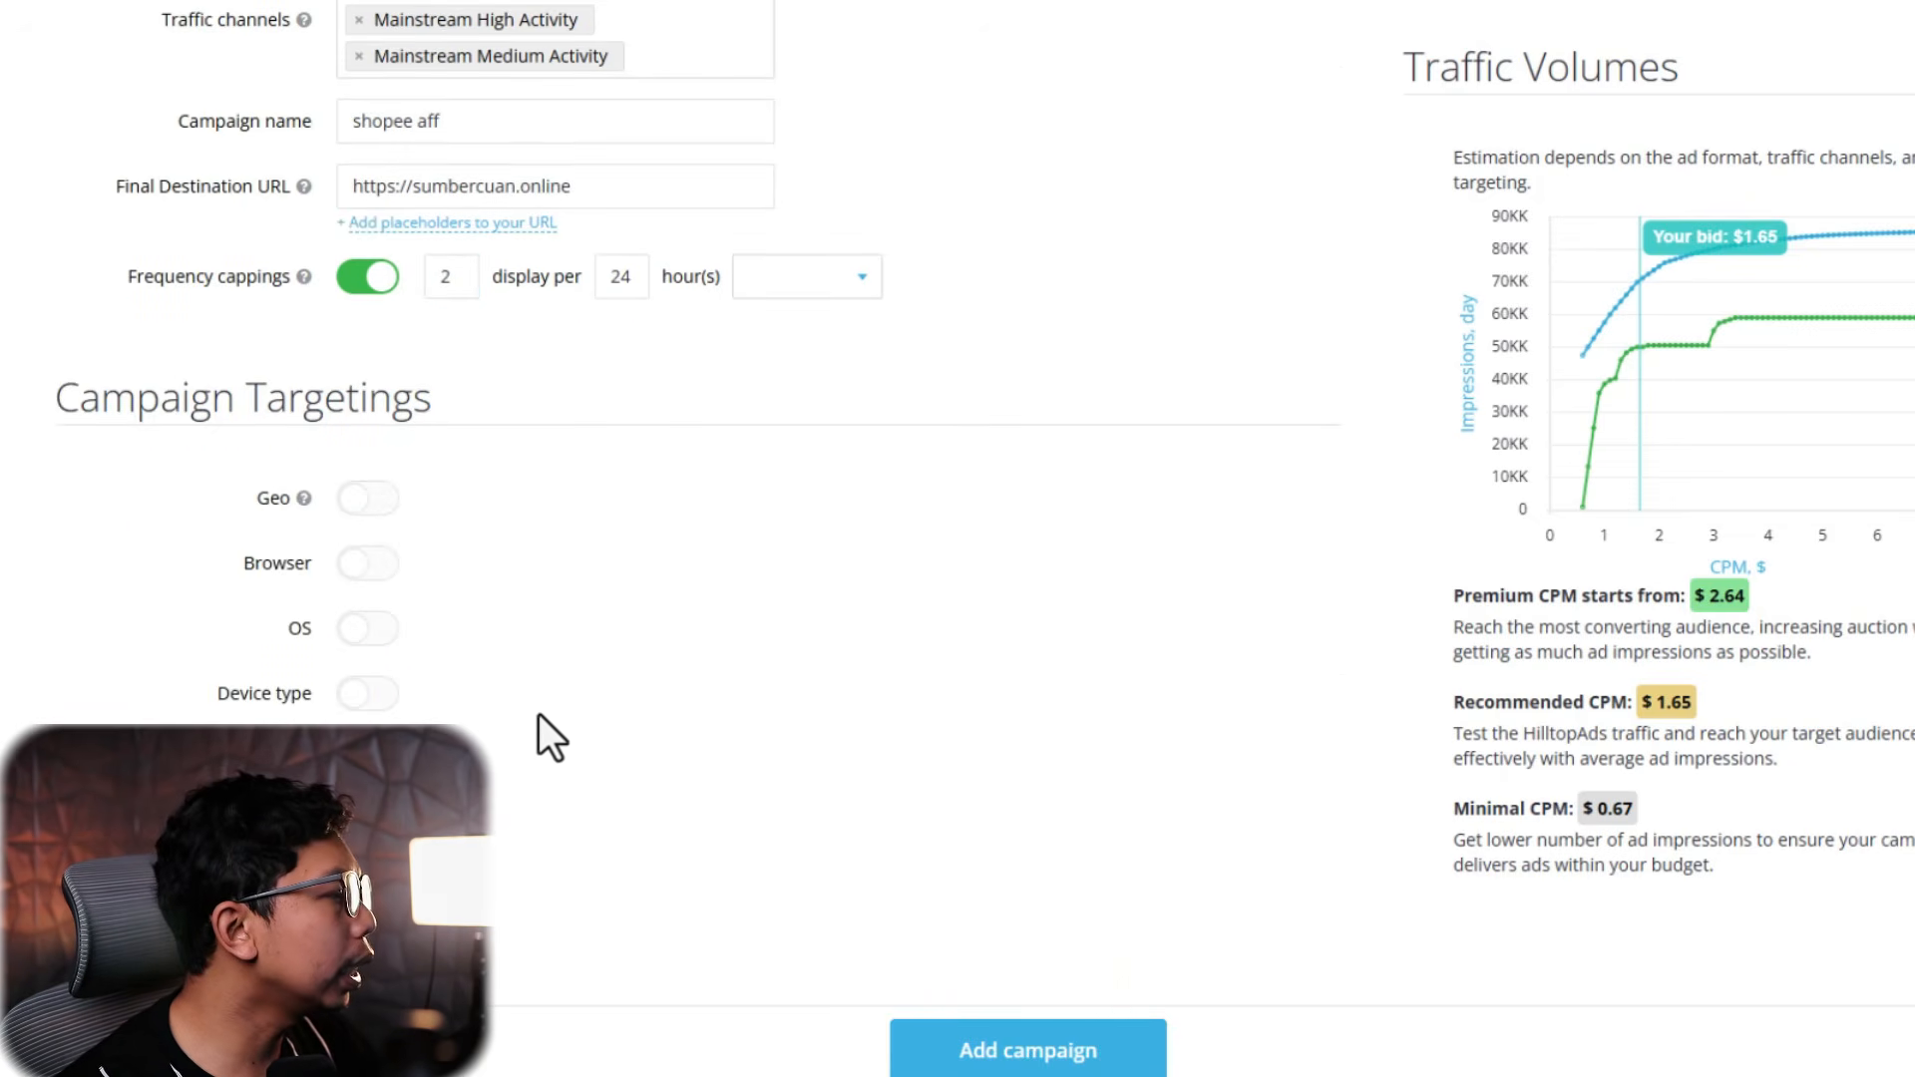
scroll(479, 638, "down", 2)
scroll(650, 734, "down", 2)
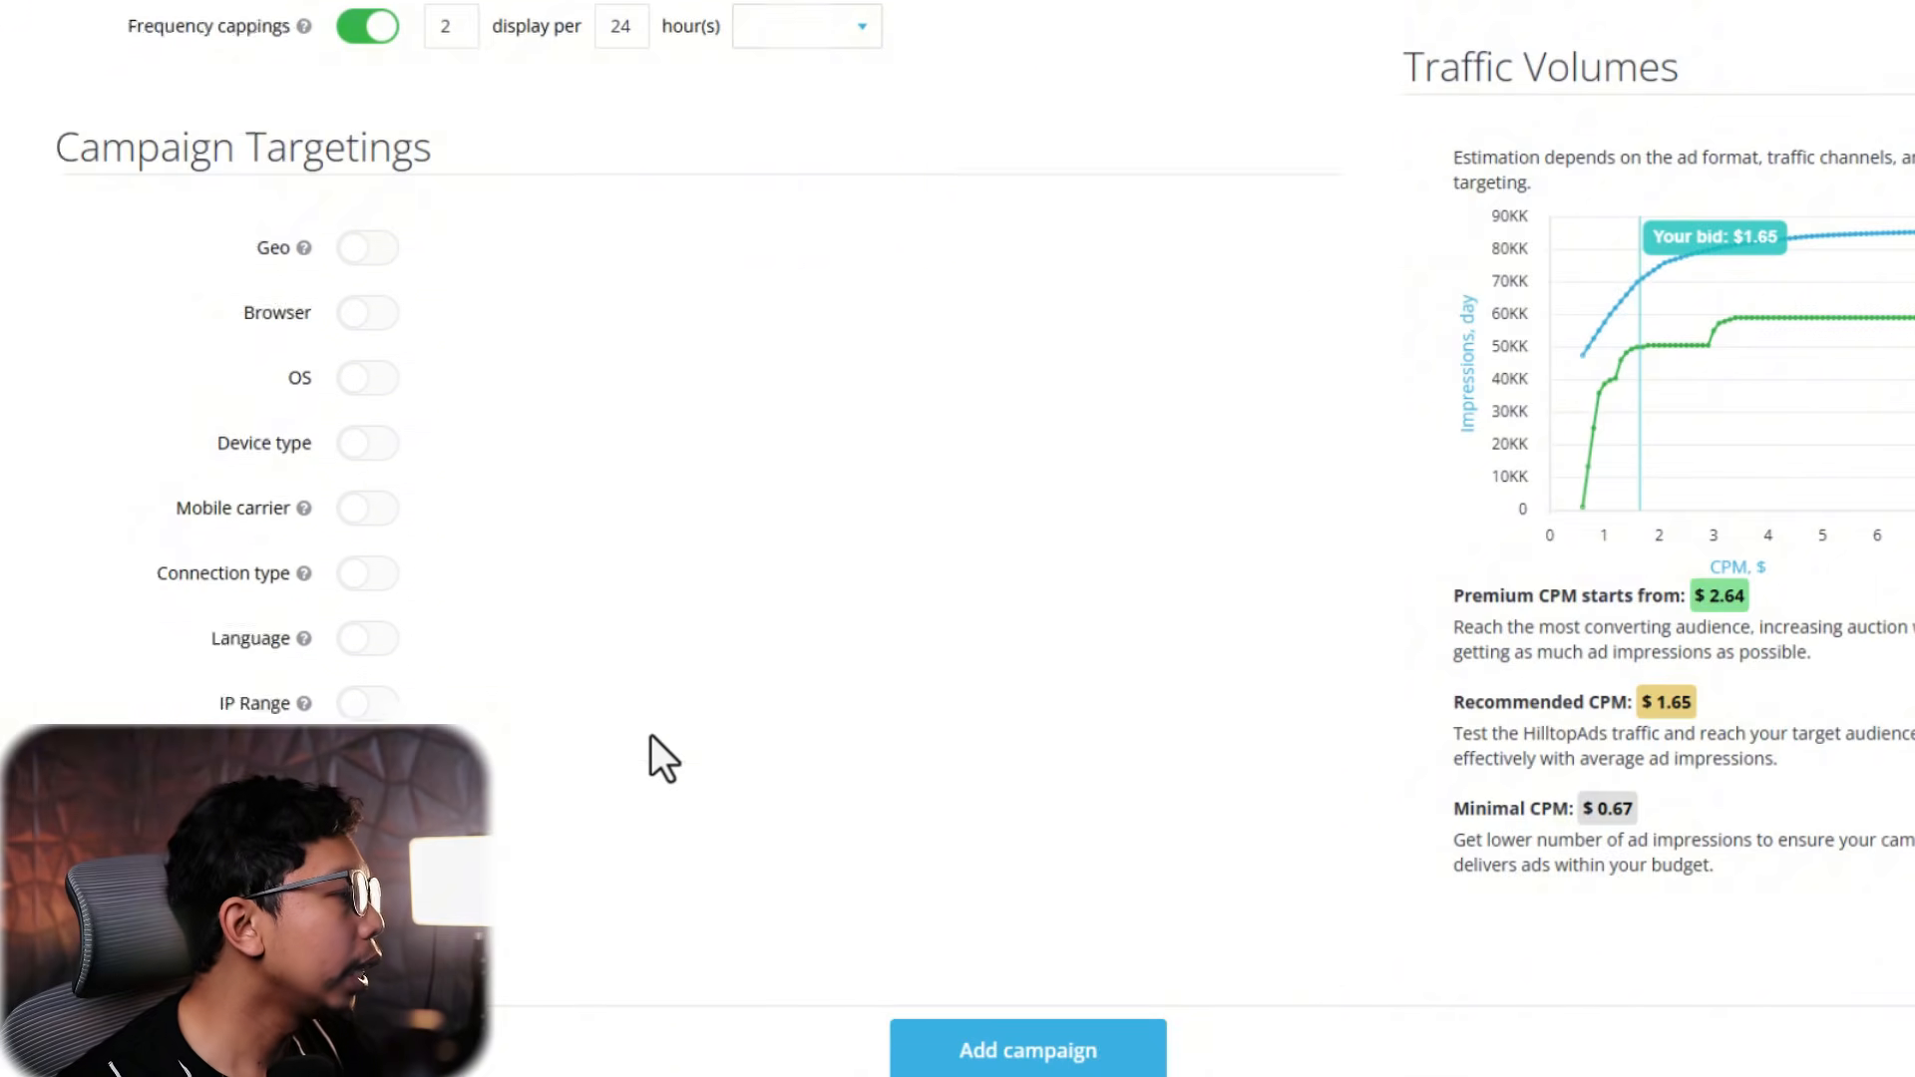
scroll(650, 736, "down", 12)
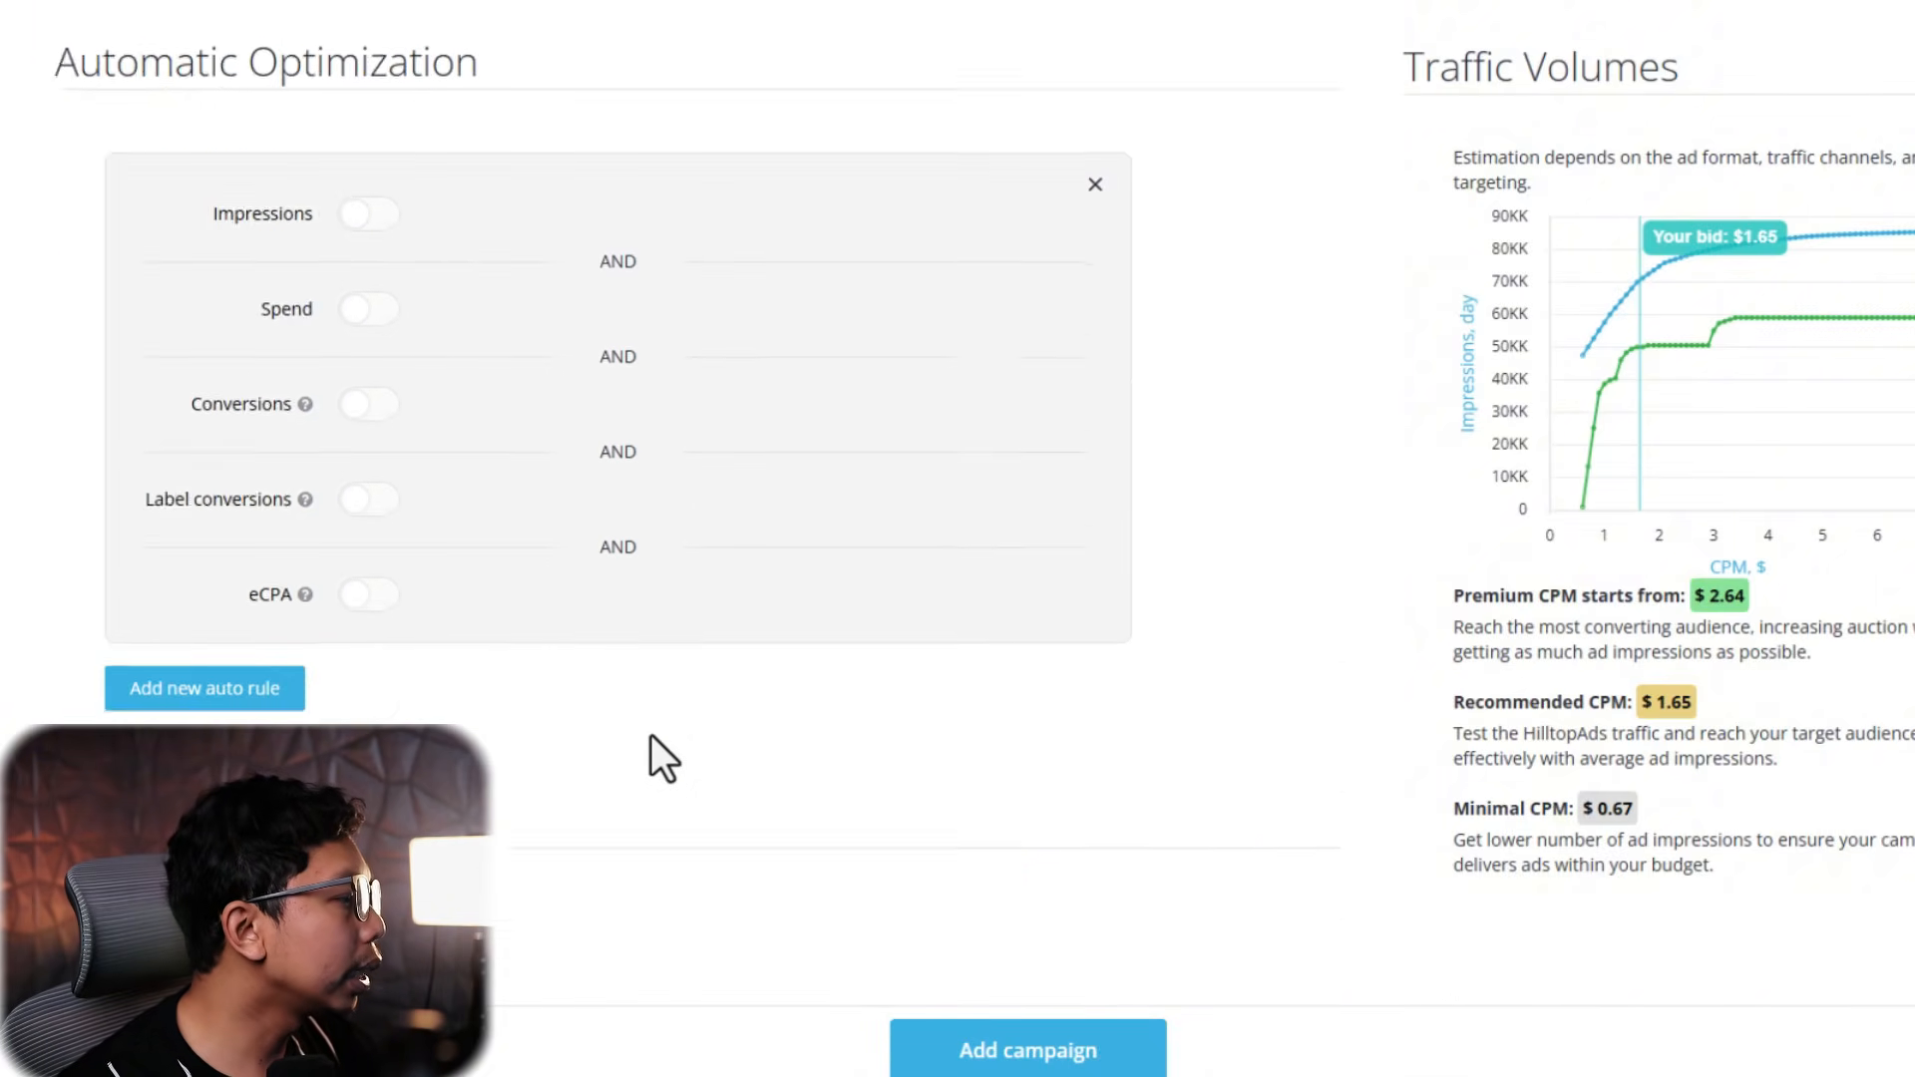
scroll(649, 736, "down", 8)
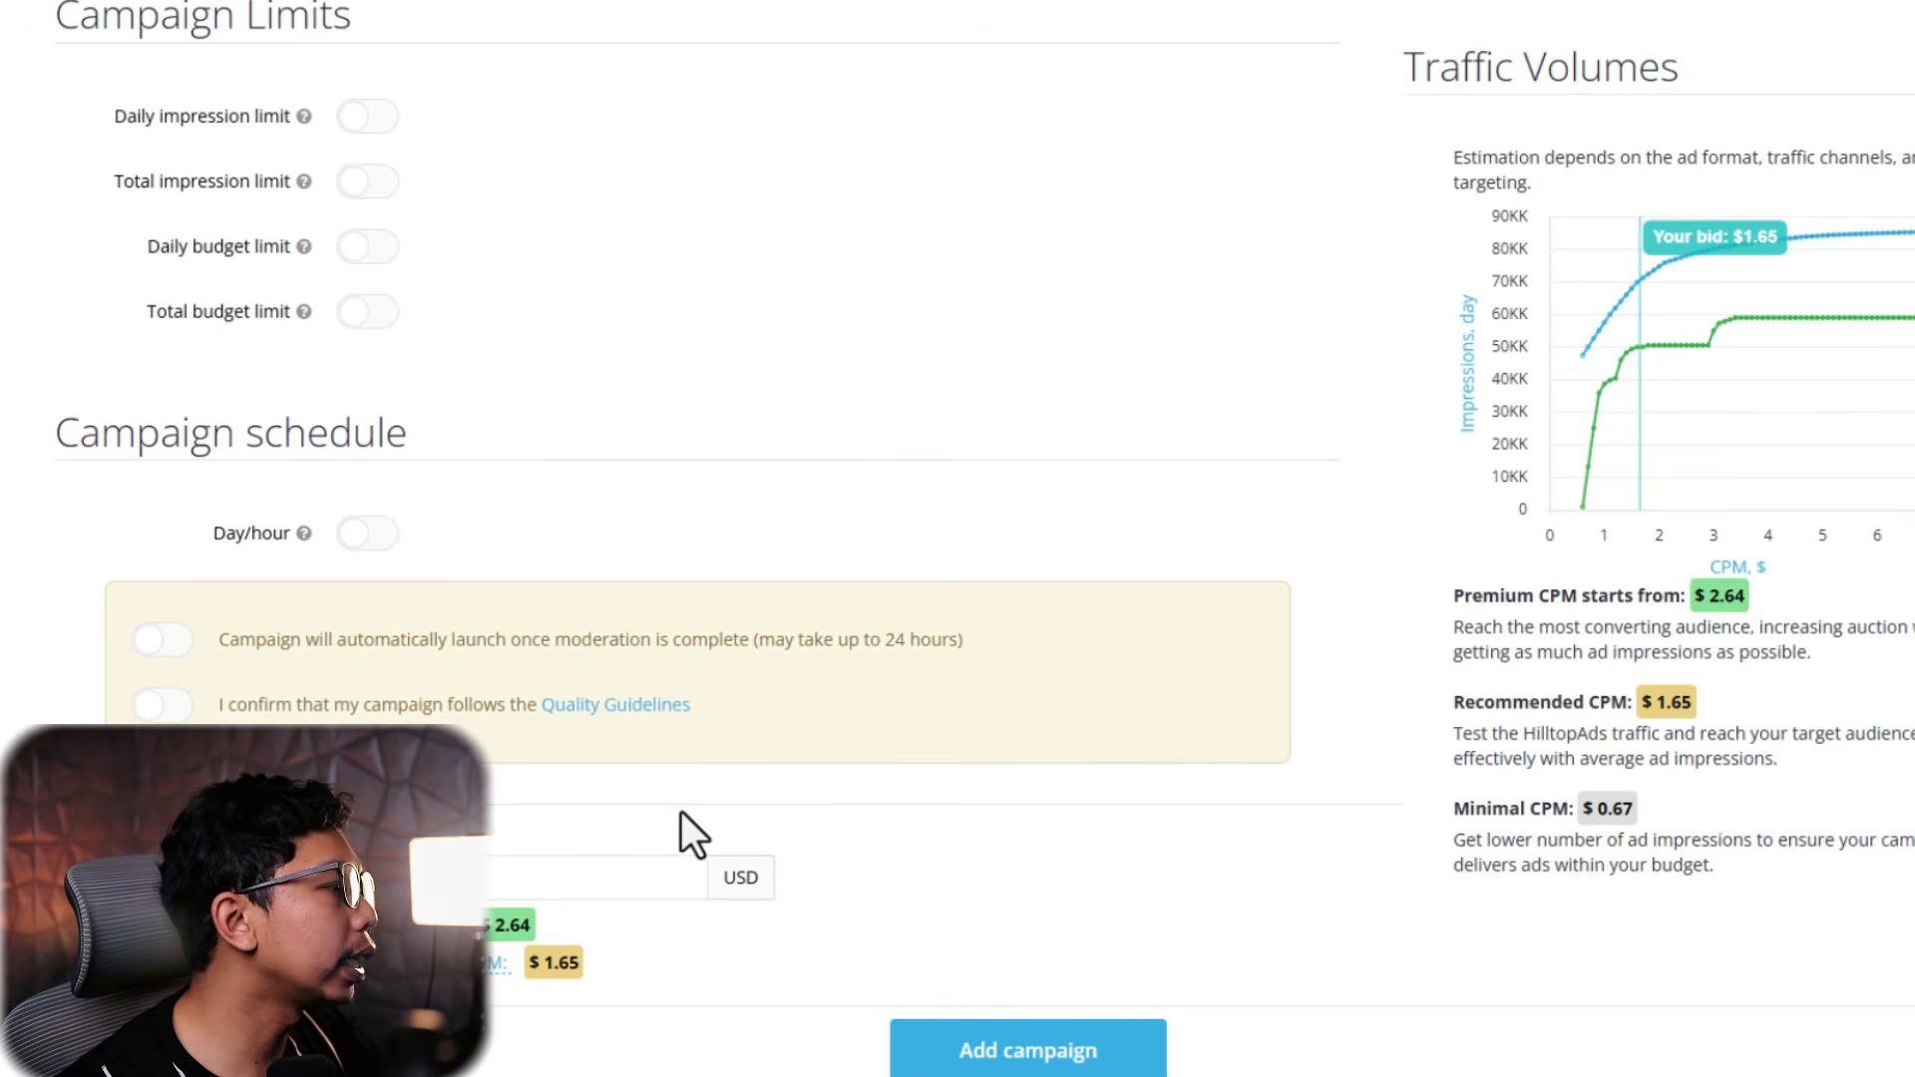
scroll(668, 803, "down", 1)
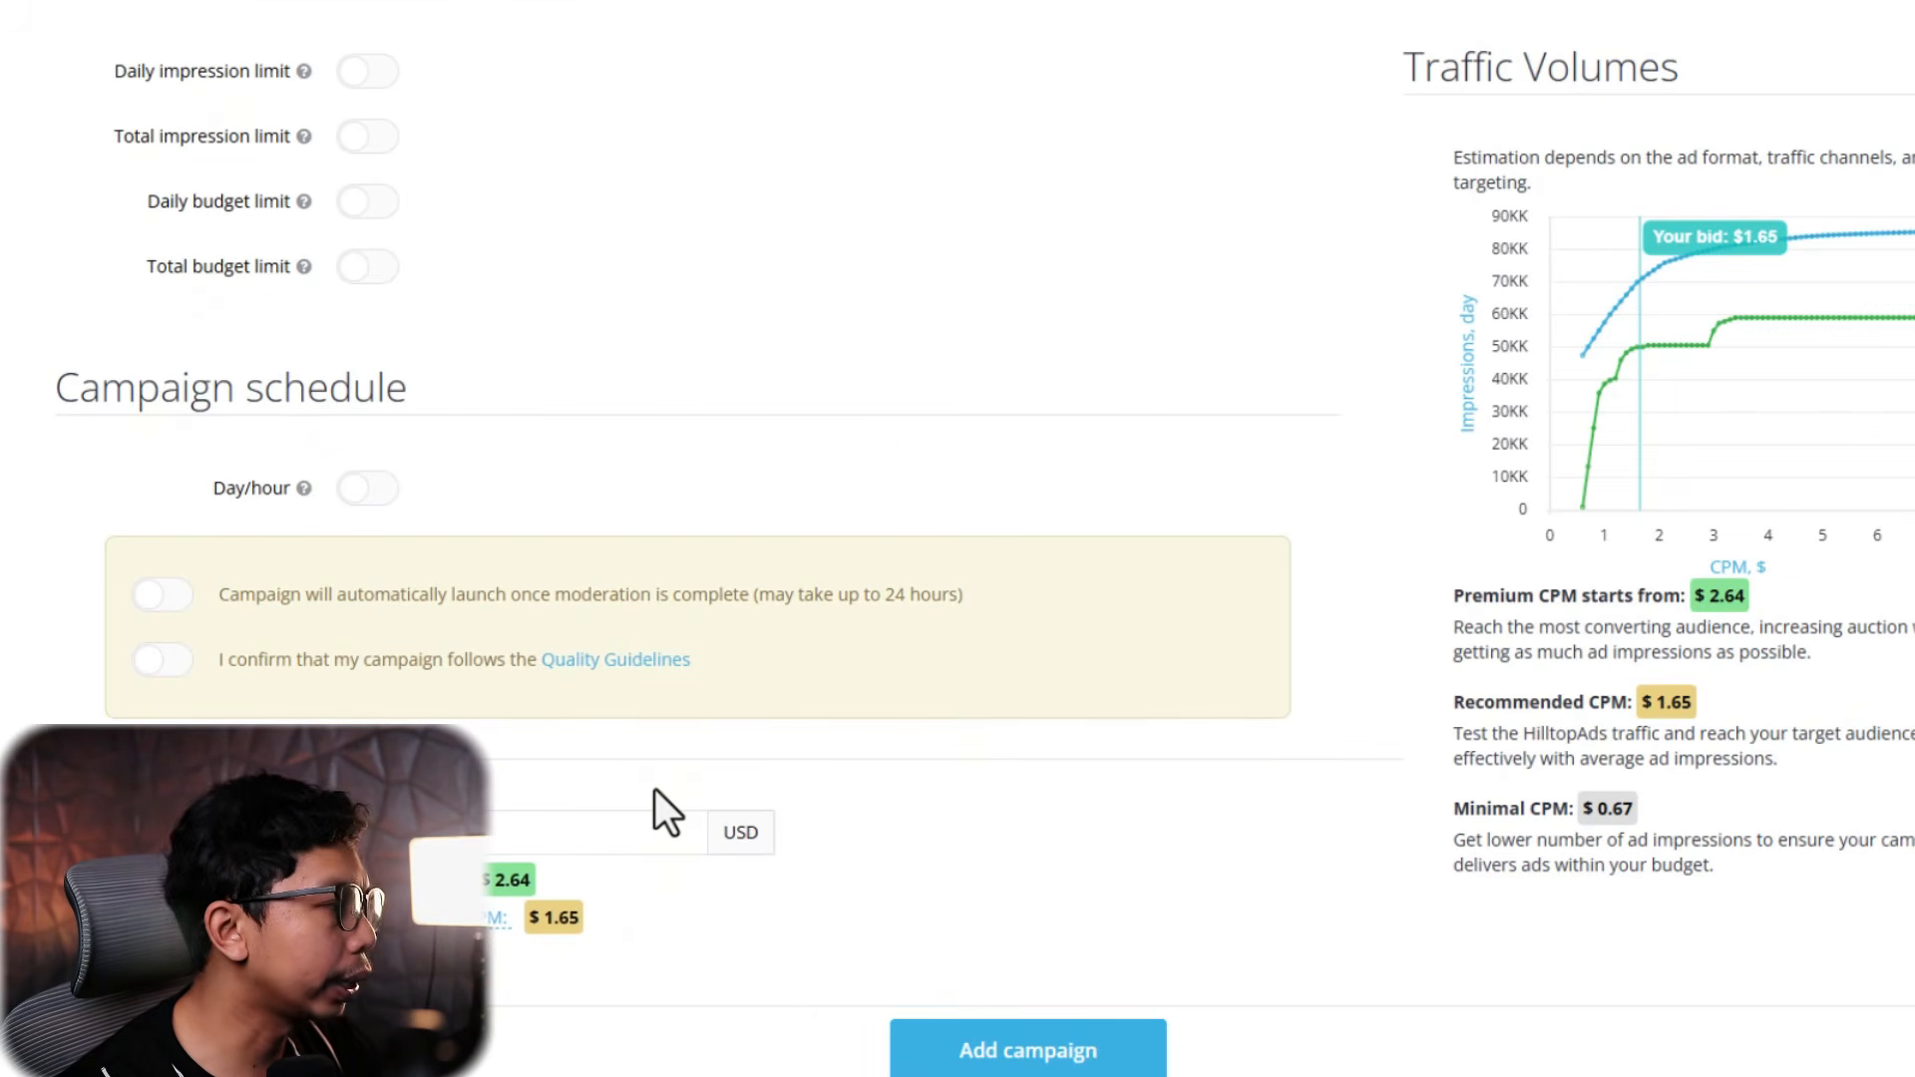
Open the Quality Guidelines and read the rules on moderation, URL domains and prohibited types of offers
left_click(612, 671)
scroll(692, 555, "down", 3)
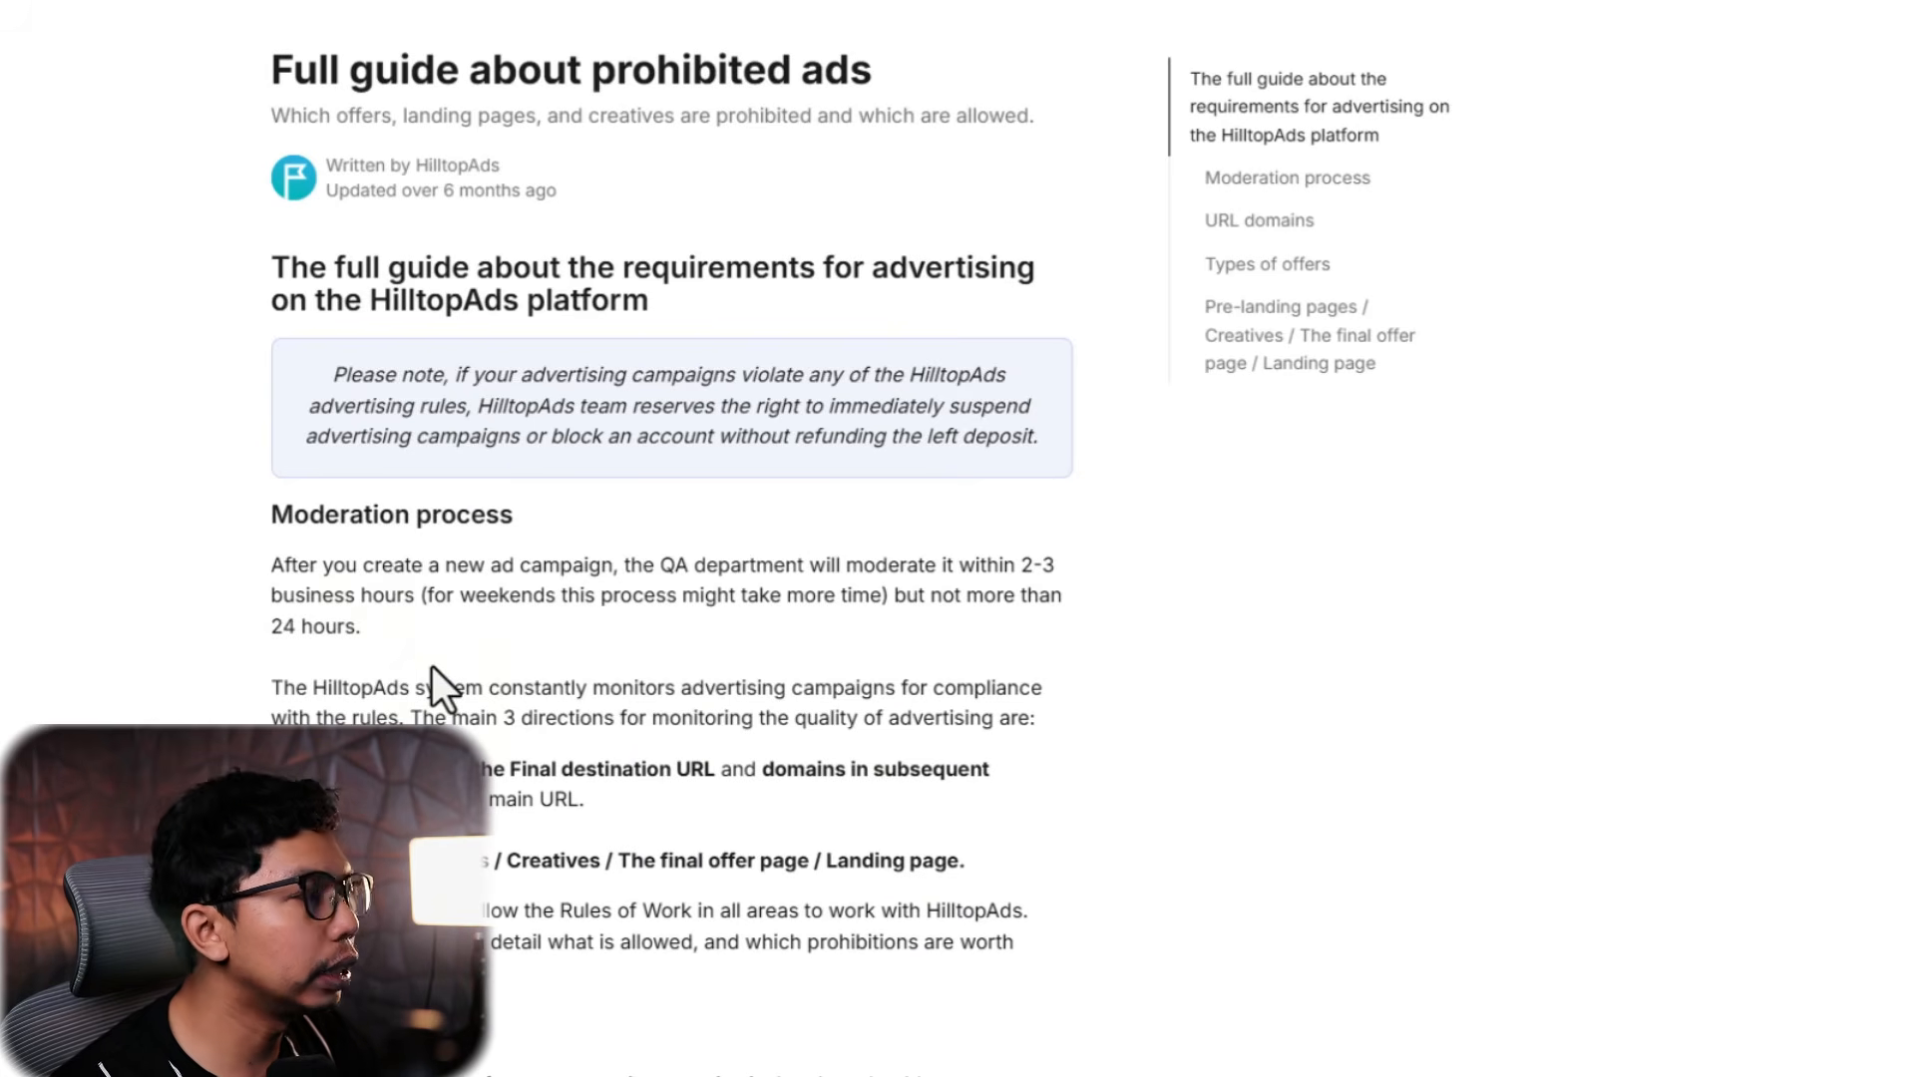
scroll(542, 700, "down", 3)
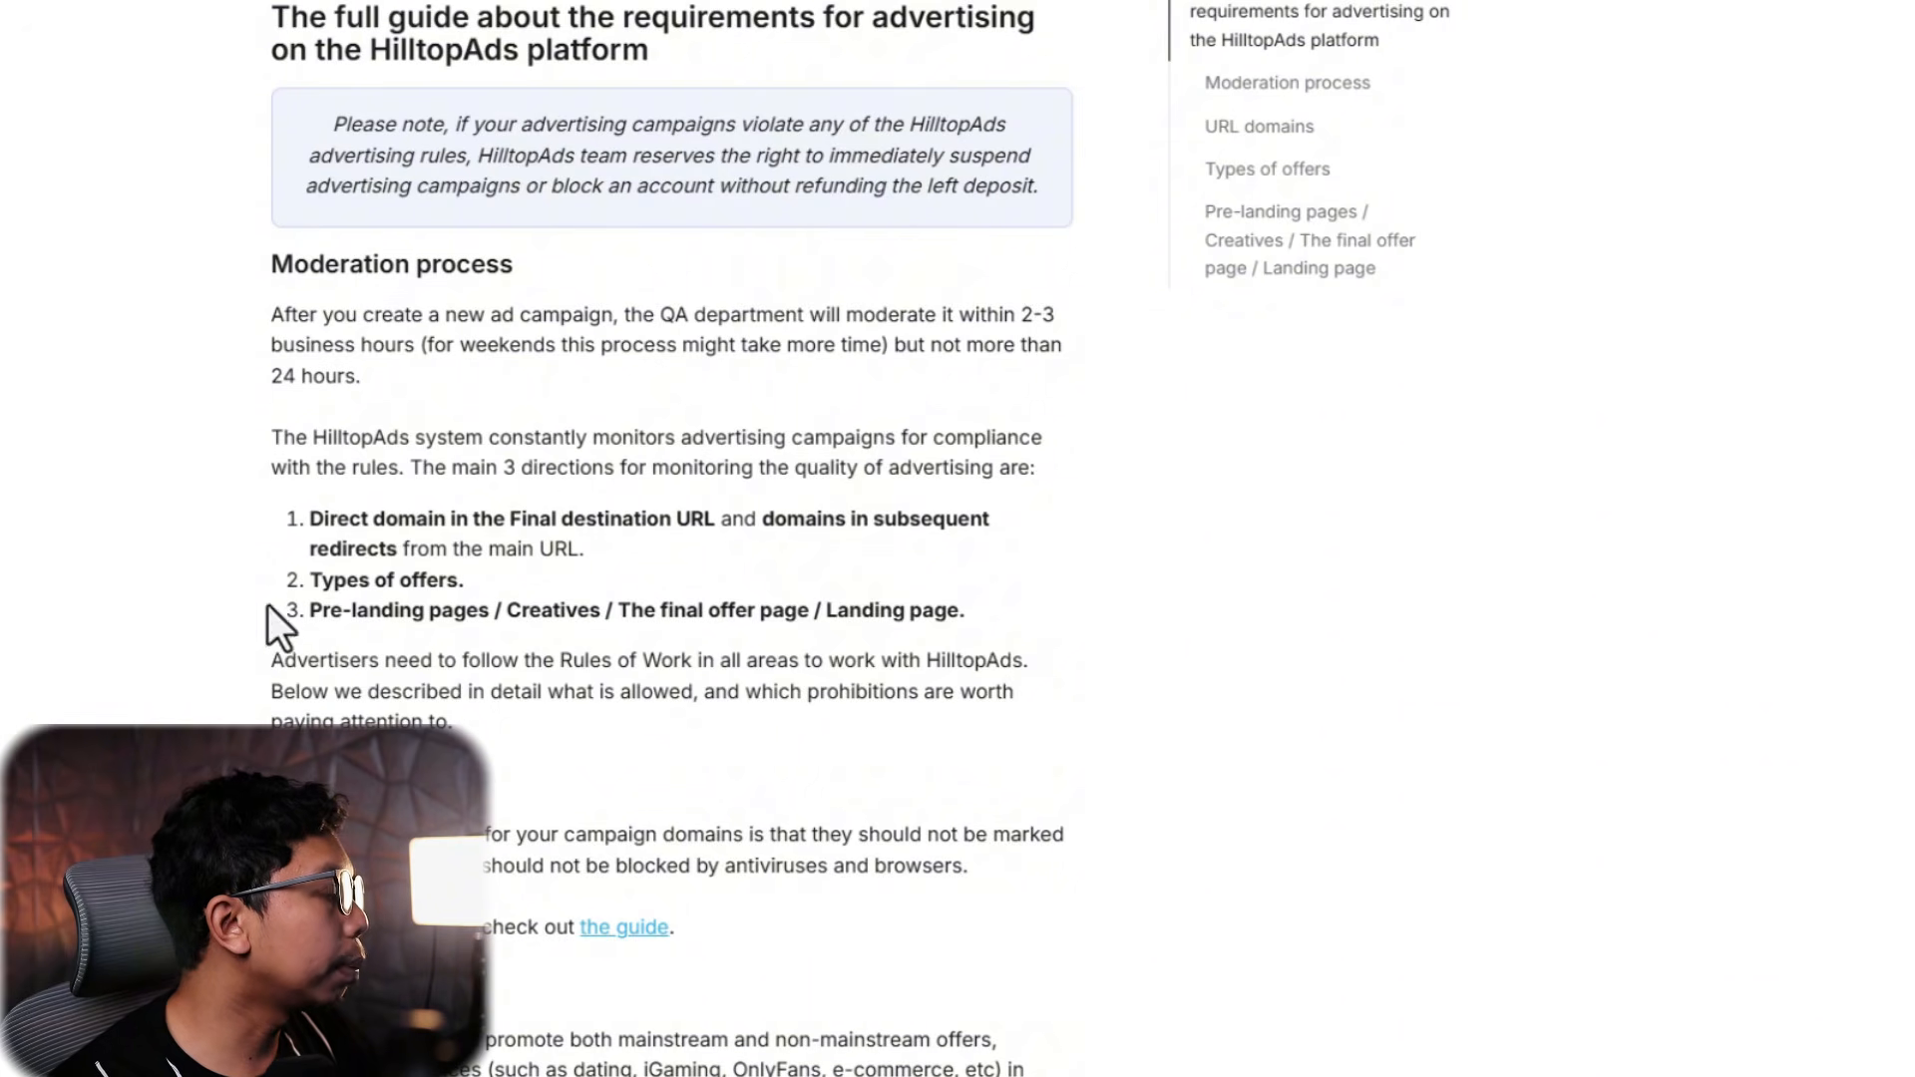
scroll(404, 703, "down", 2)
scroll(404, 703, "down", 6)
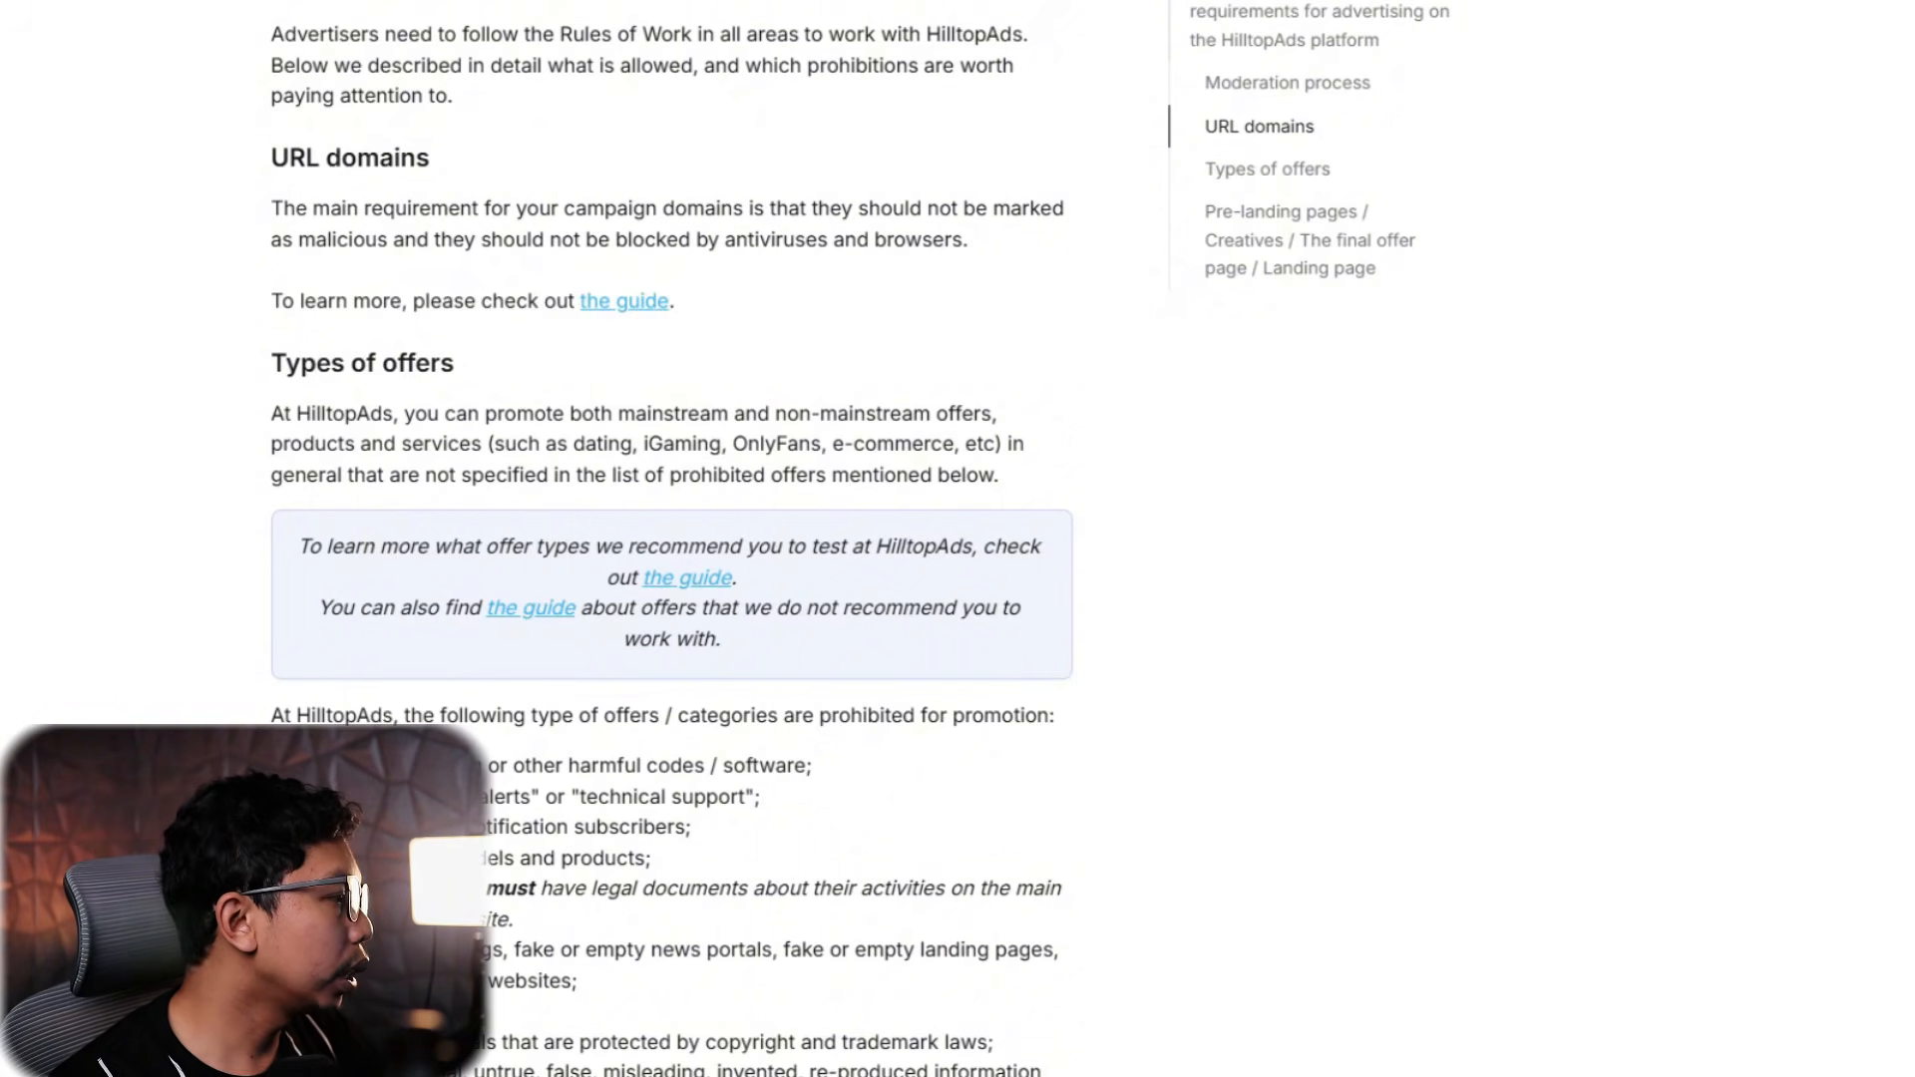
scroll(528, 858, "down", 1)
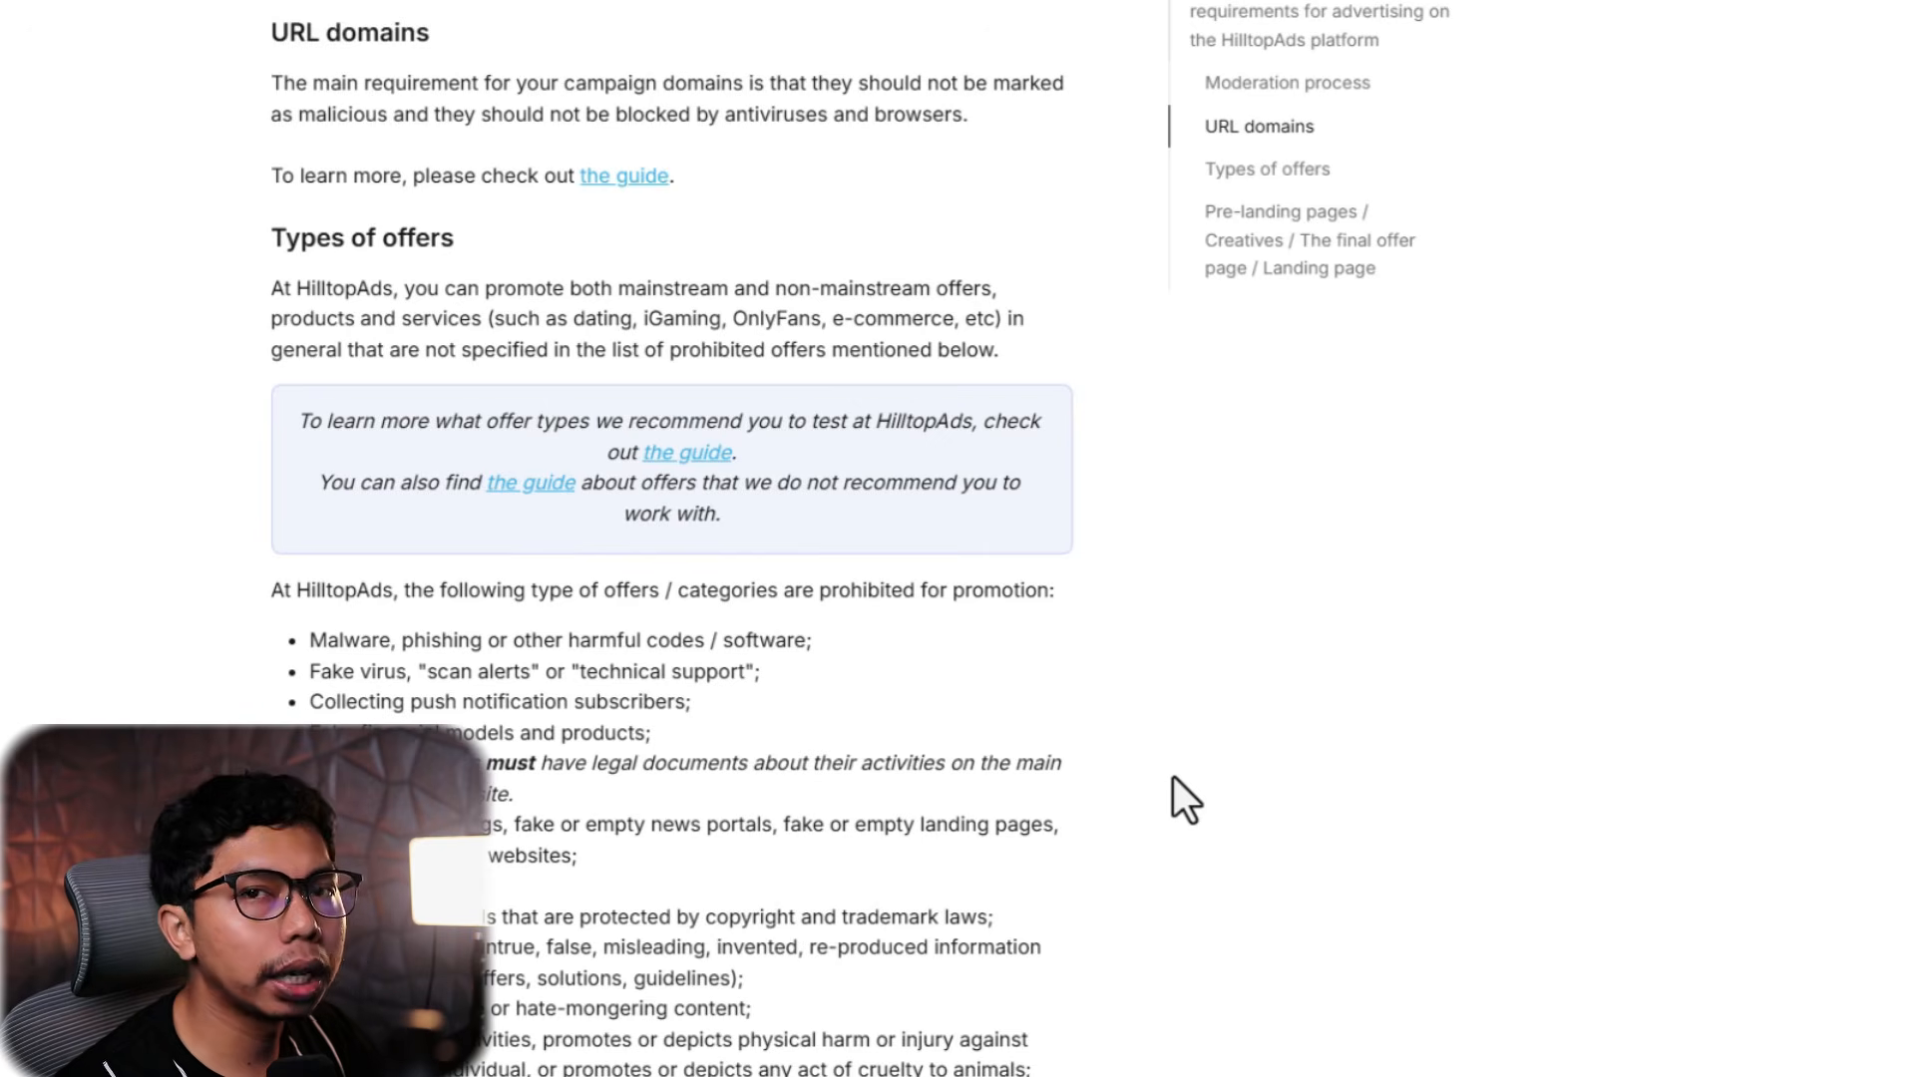
scroll(698, 858, "down", 3)
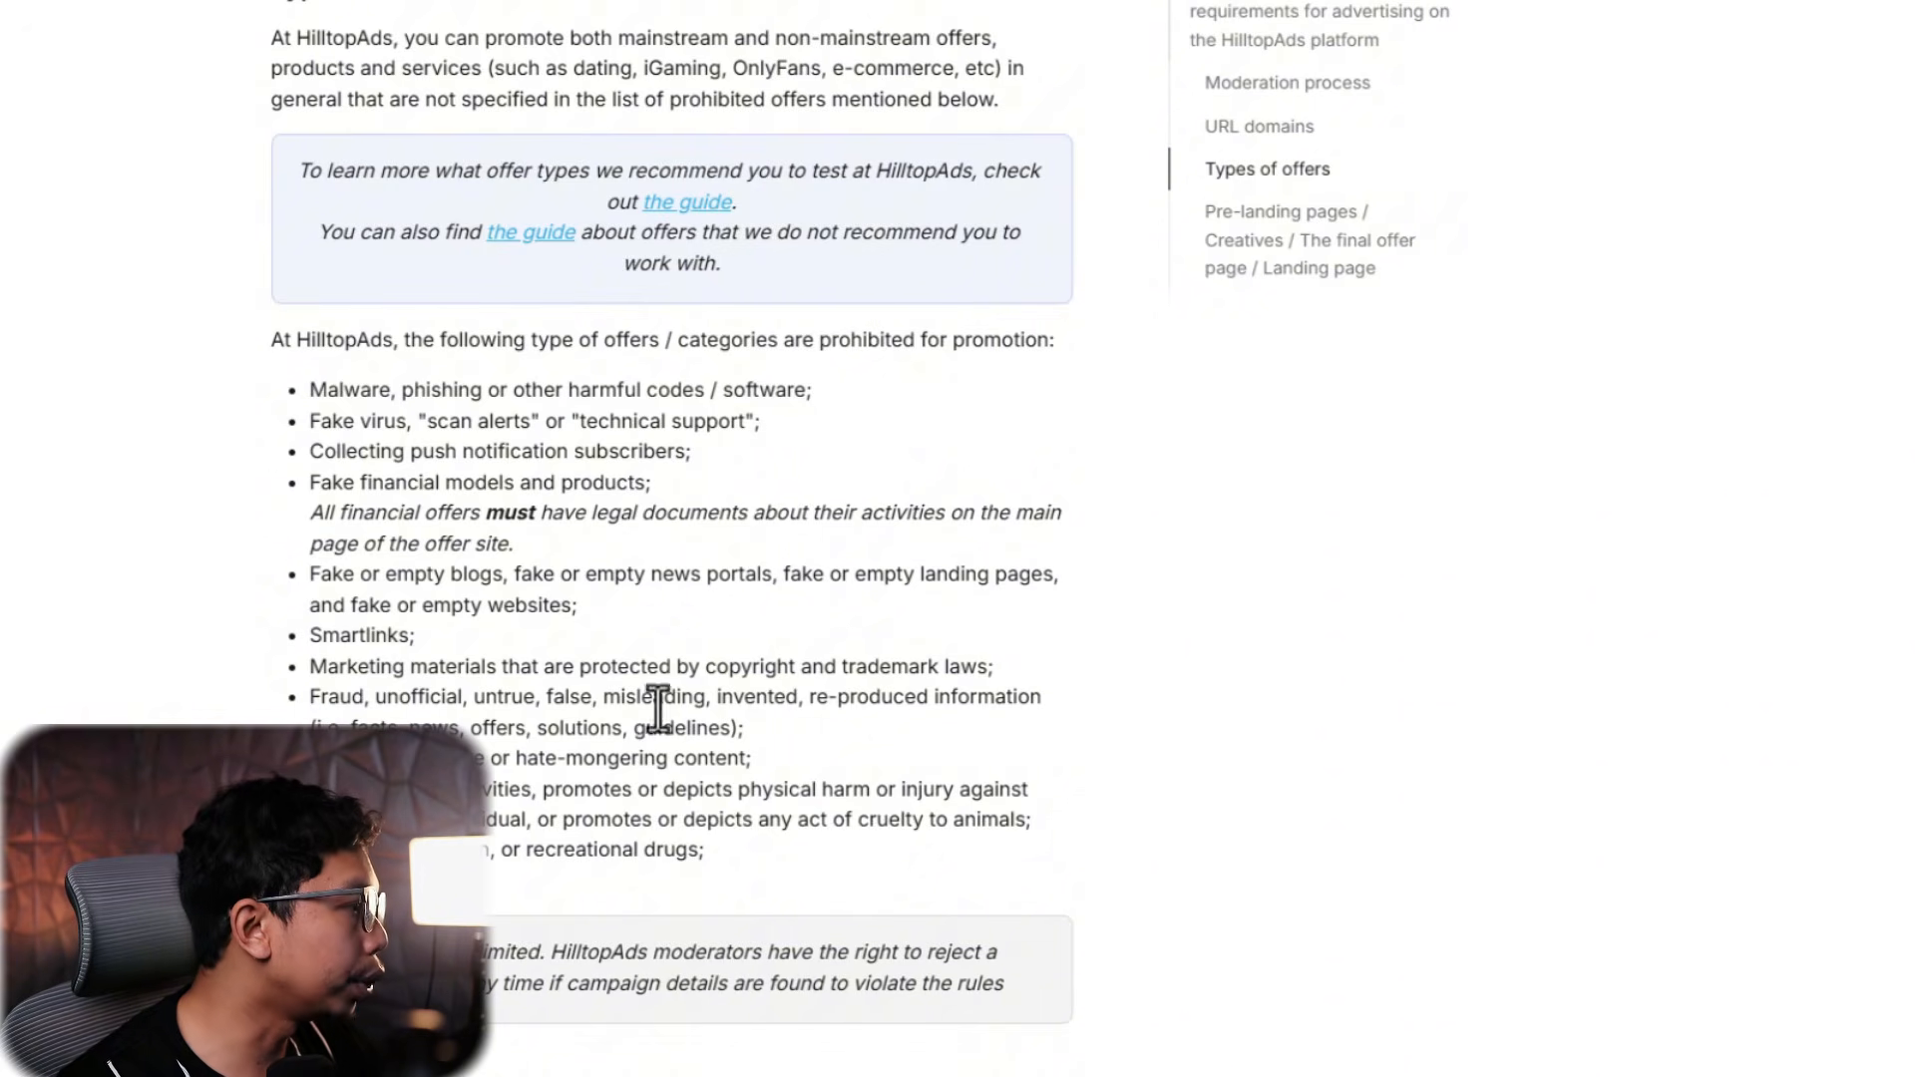
scroll(599, 728, "down", 1)
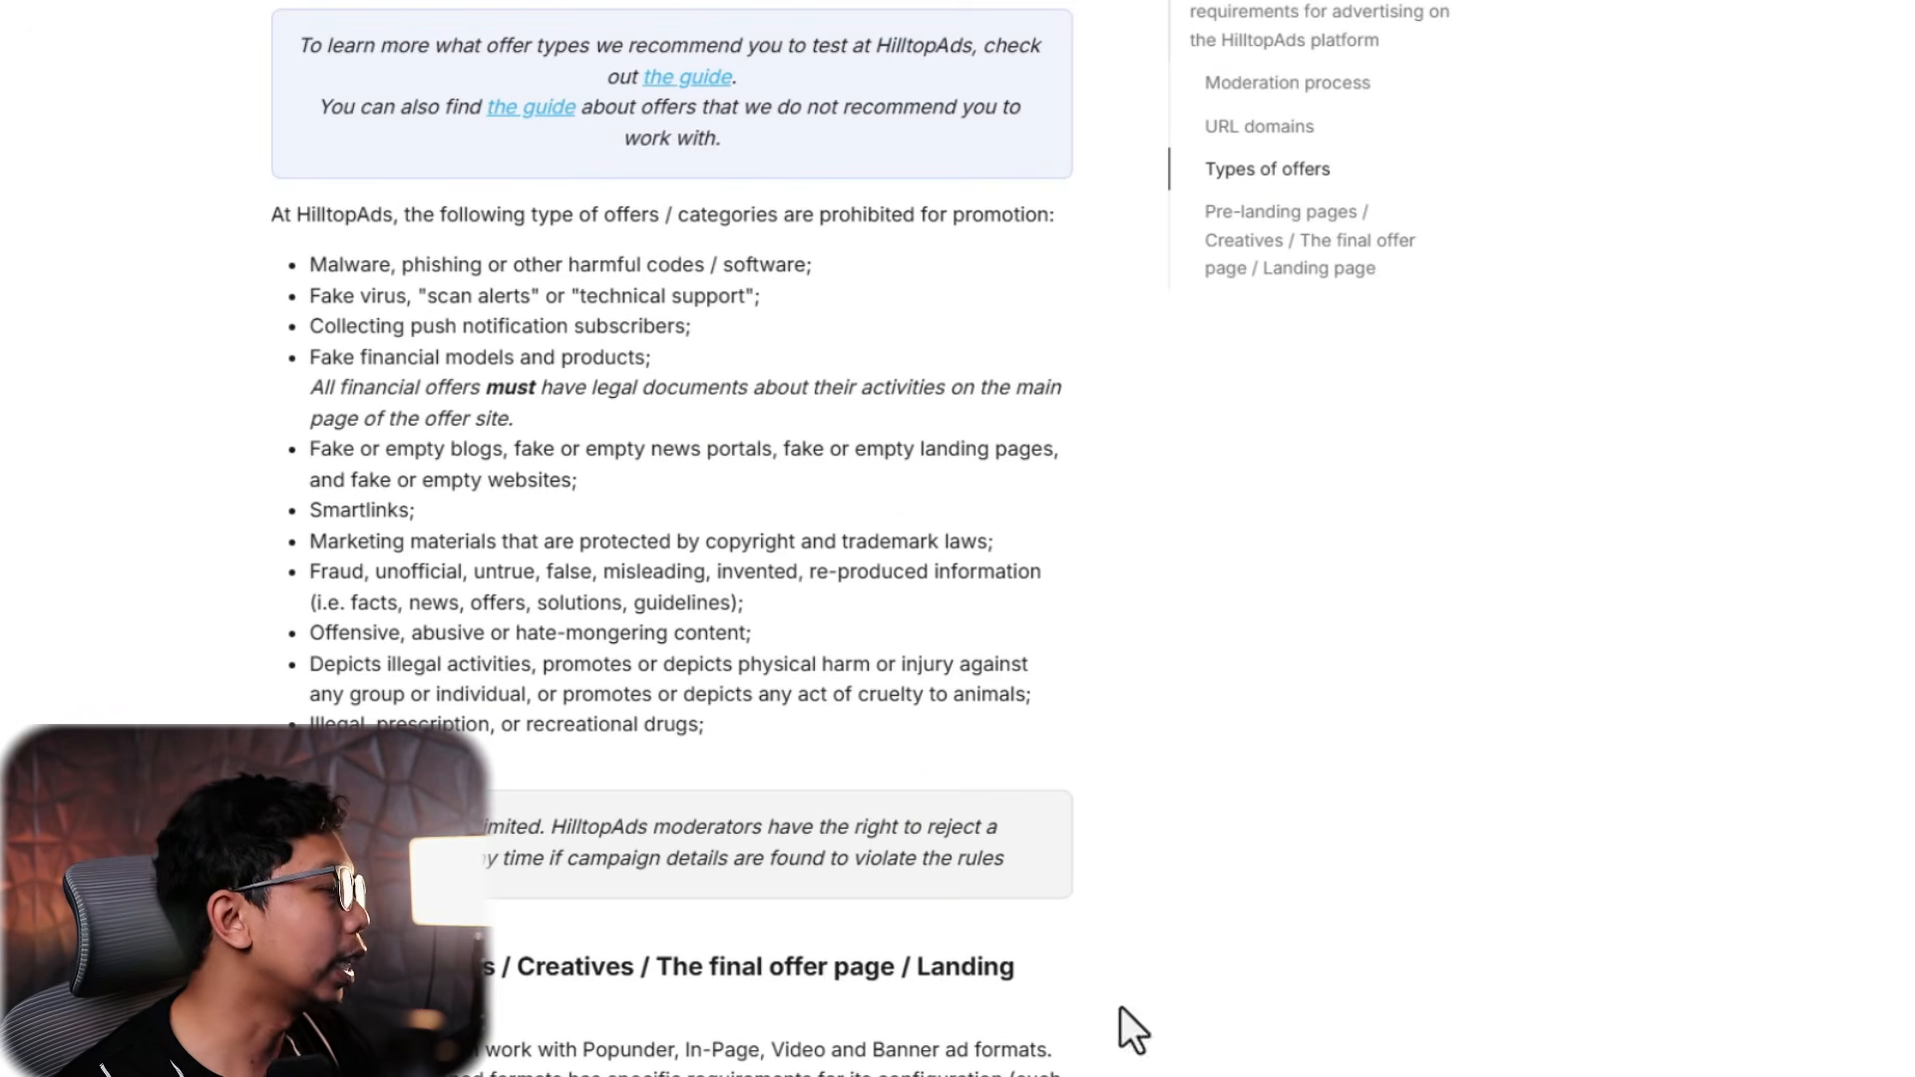
scroll(1133, 611, "down", 5)
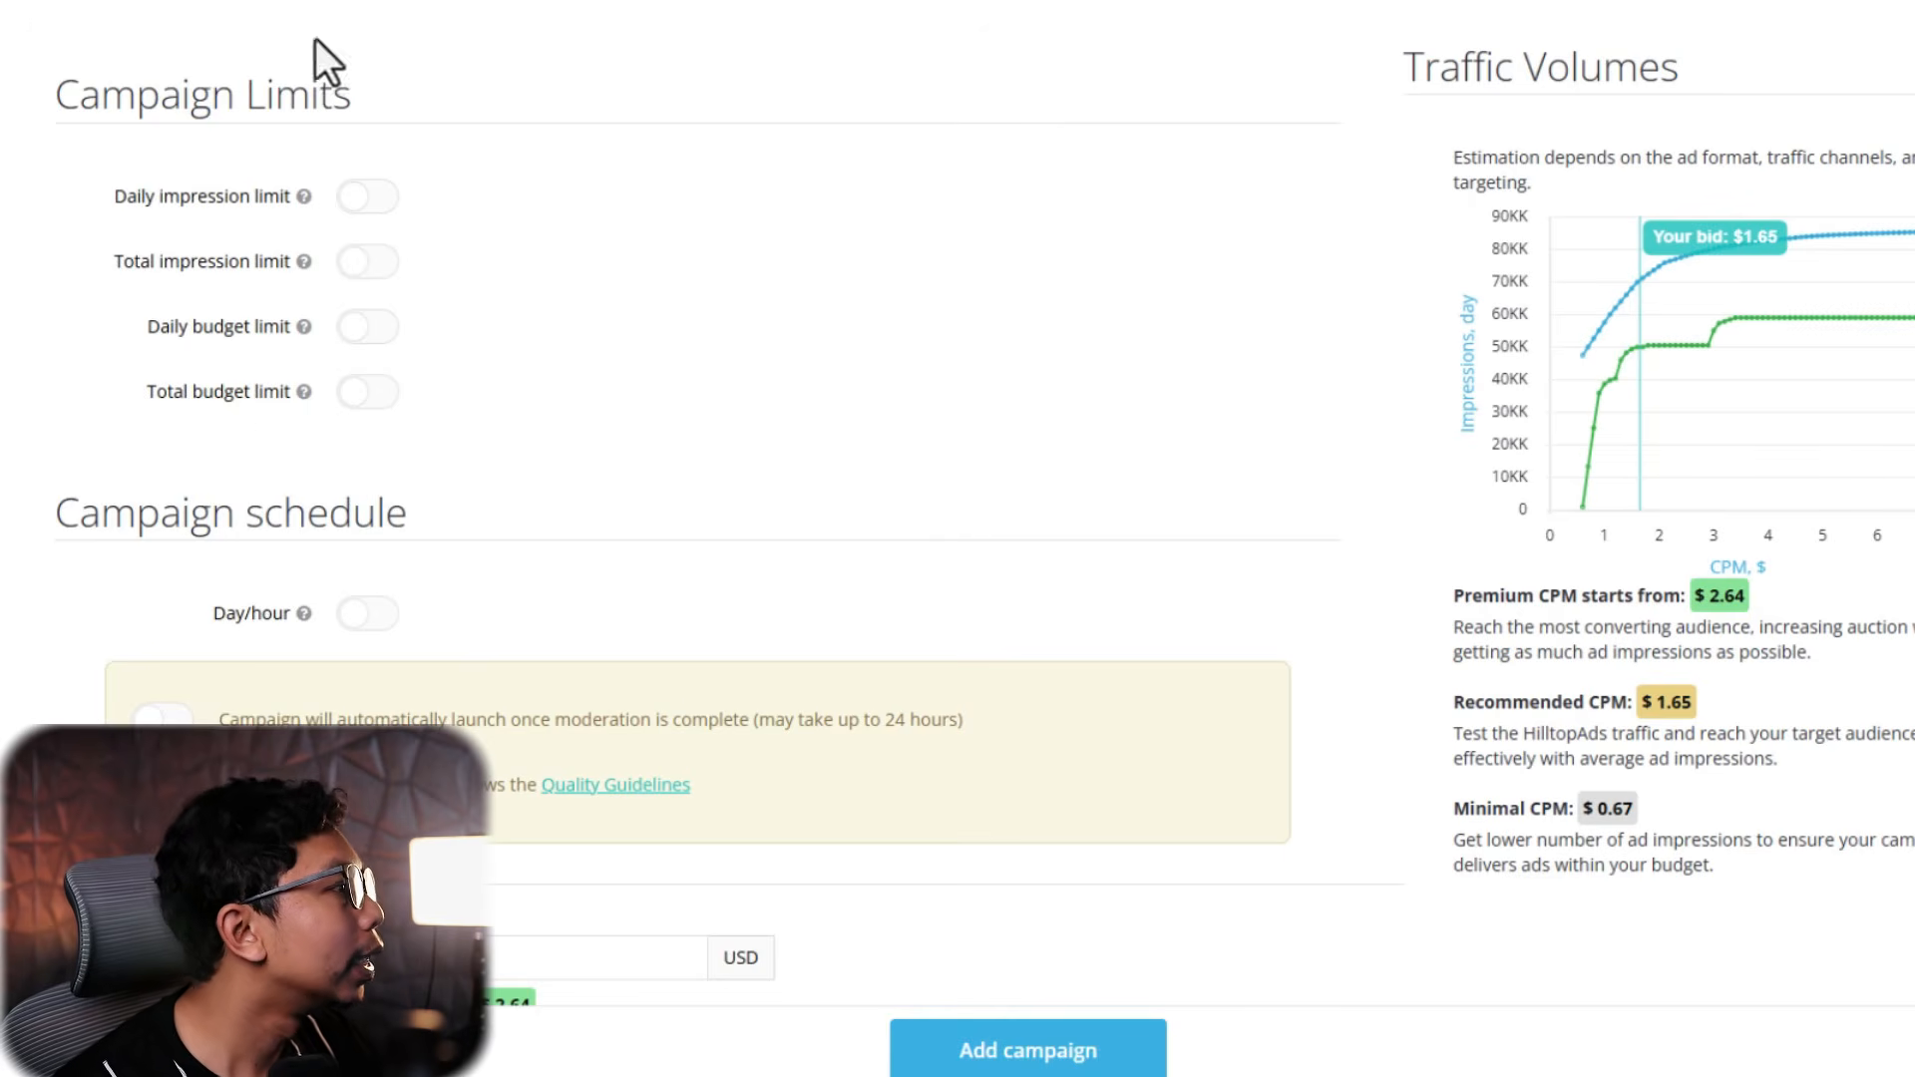
Enable geo targeting for the campaign and include ID Indonesia as the only country
scroll(643, 817, "up", 5)
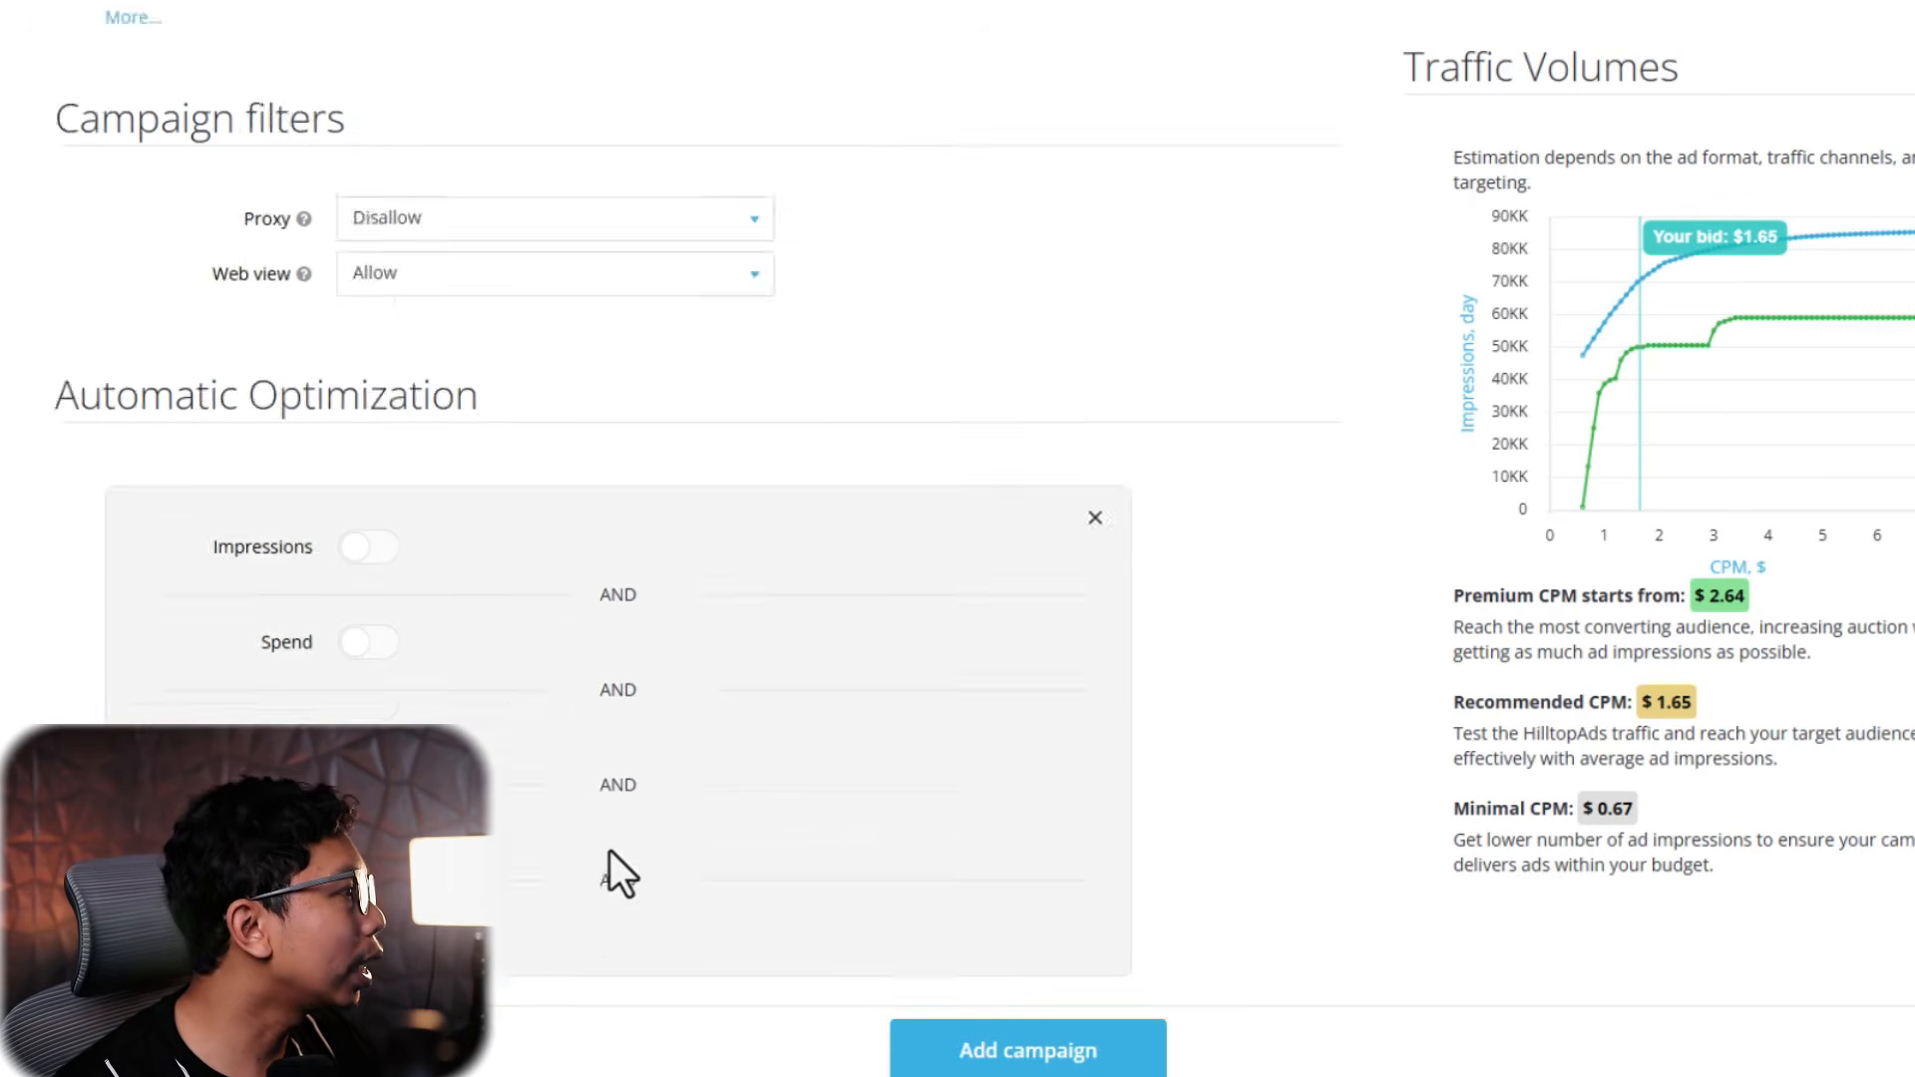
scroll(608, 853, "up", 10)
scroll(974, 692, "down", 4)
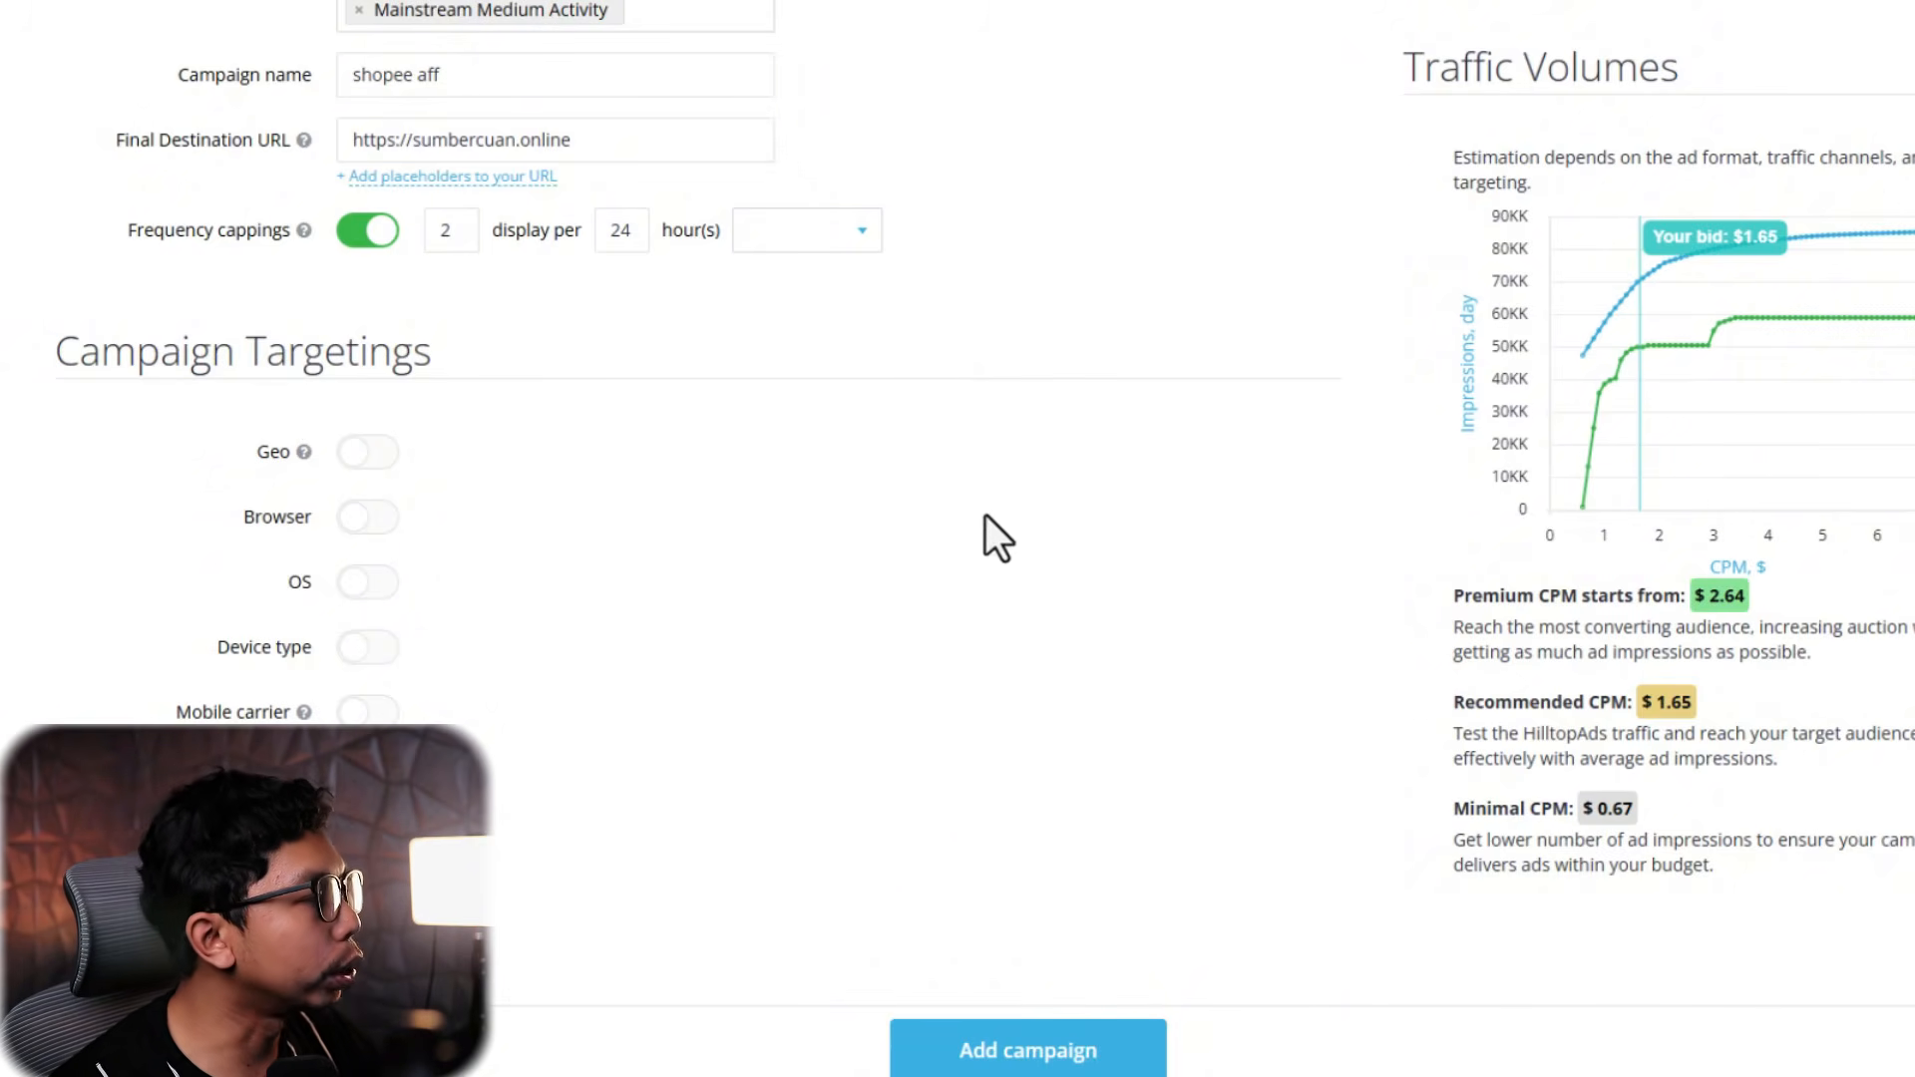
left_click(368, 452)
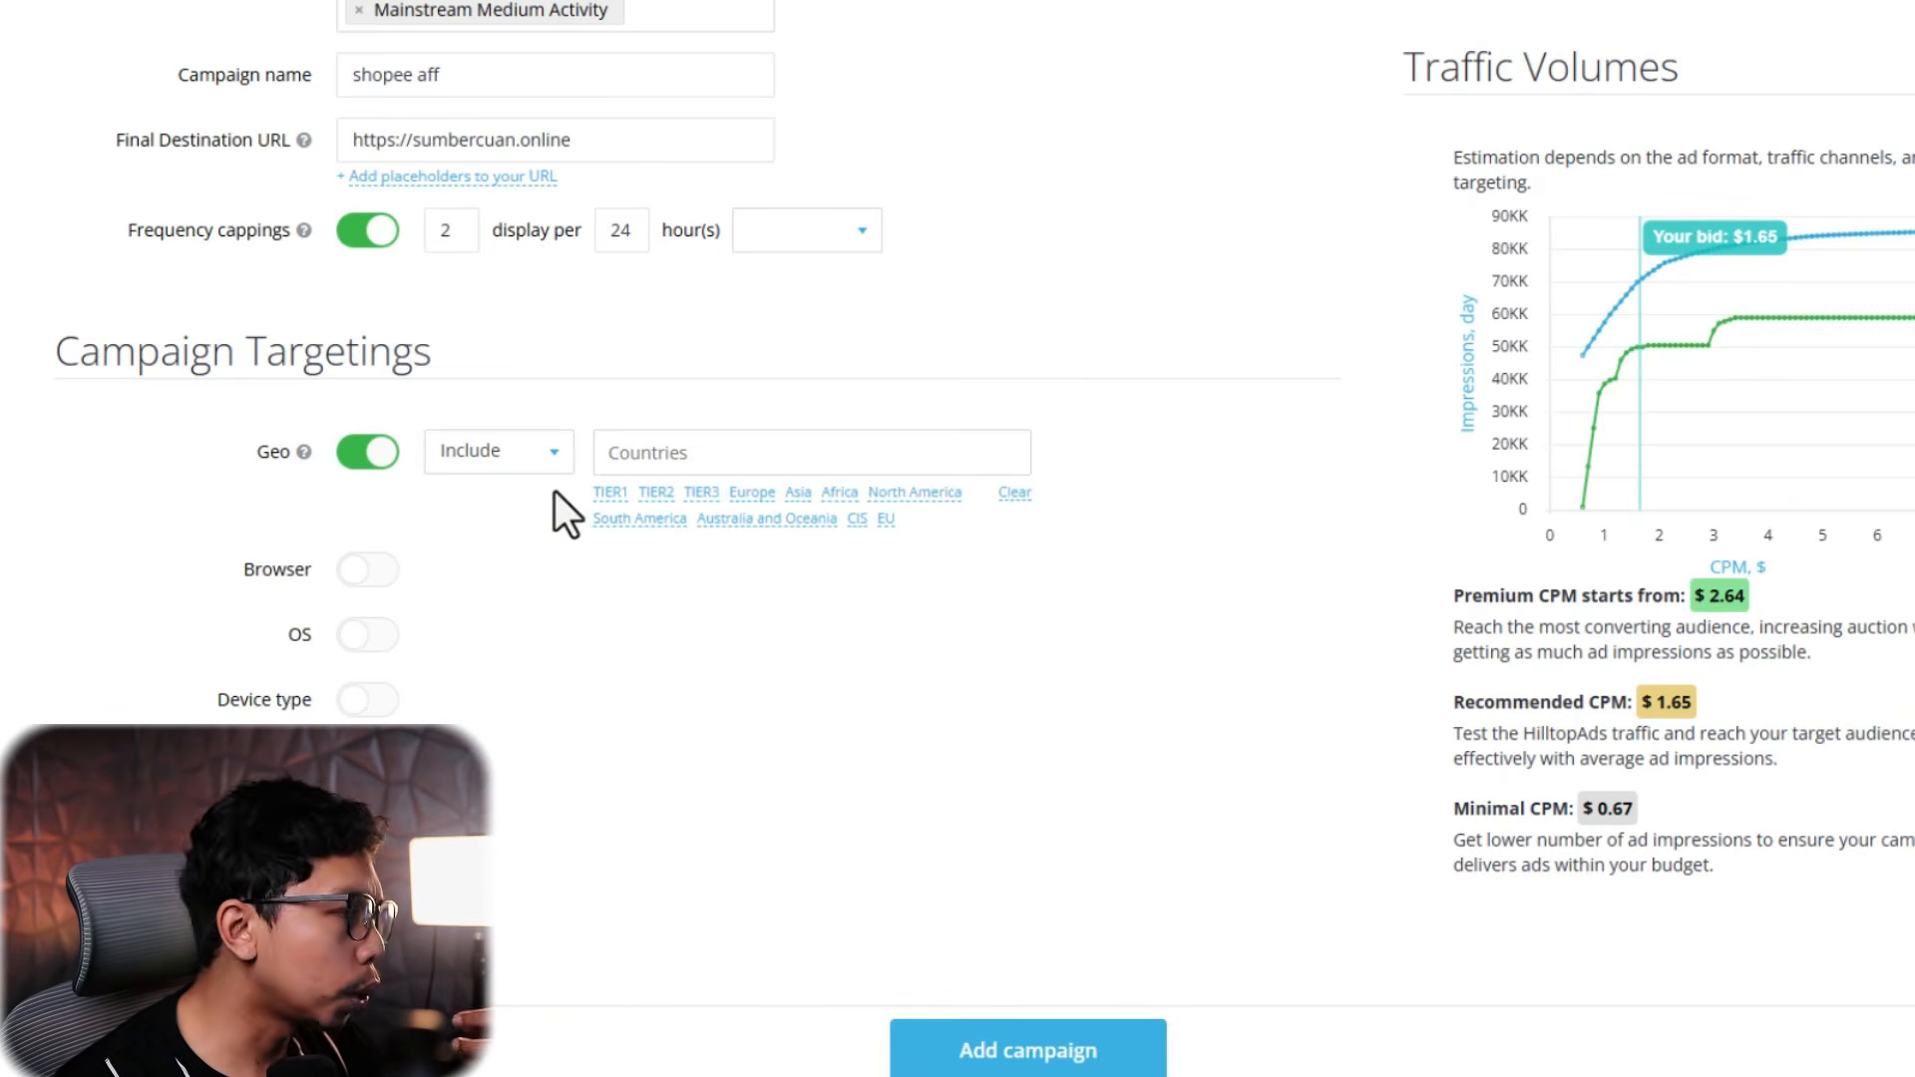
left_click(716, 455)
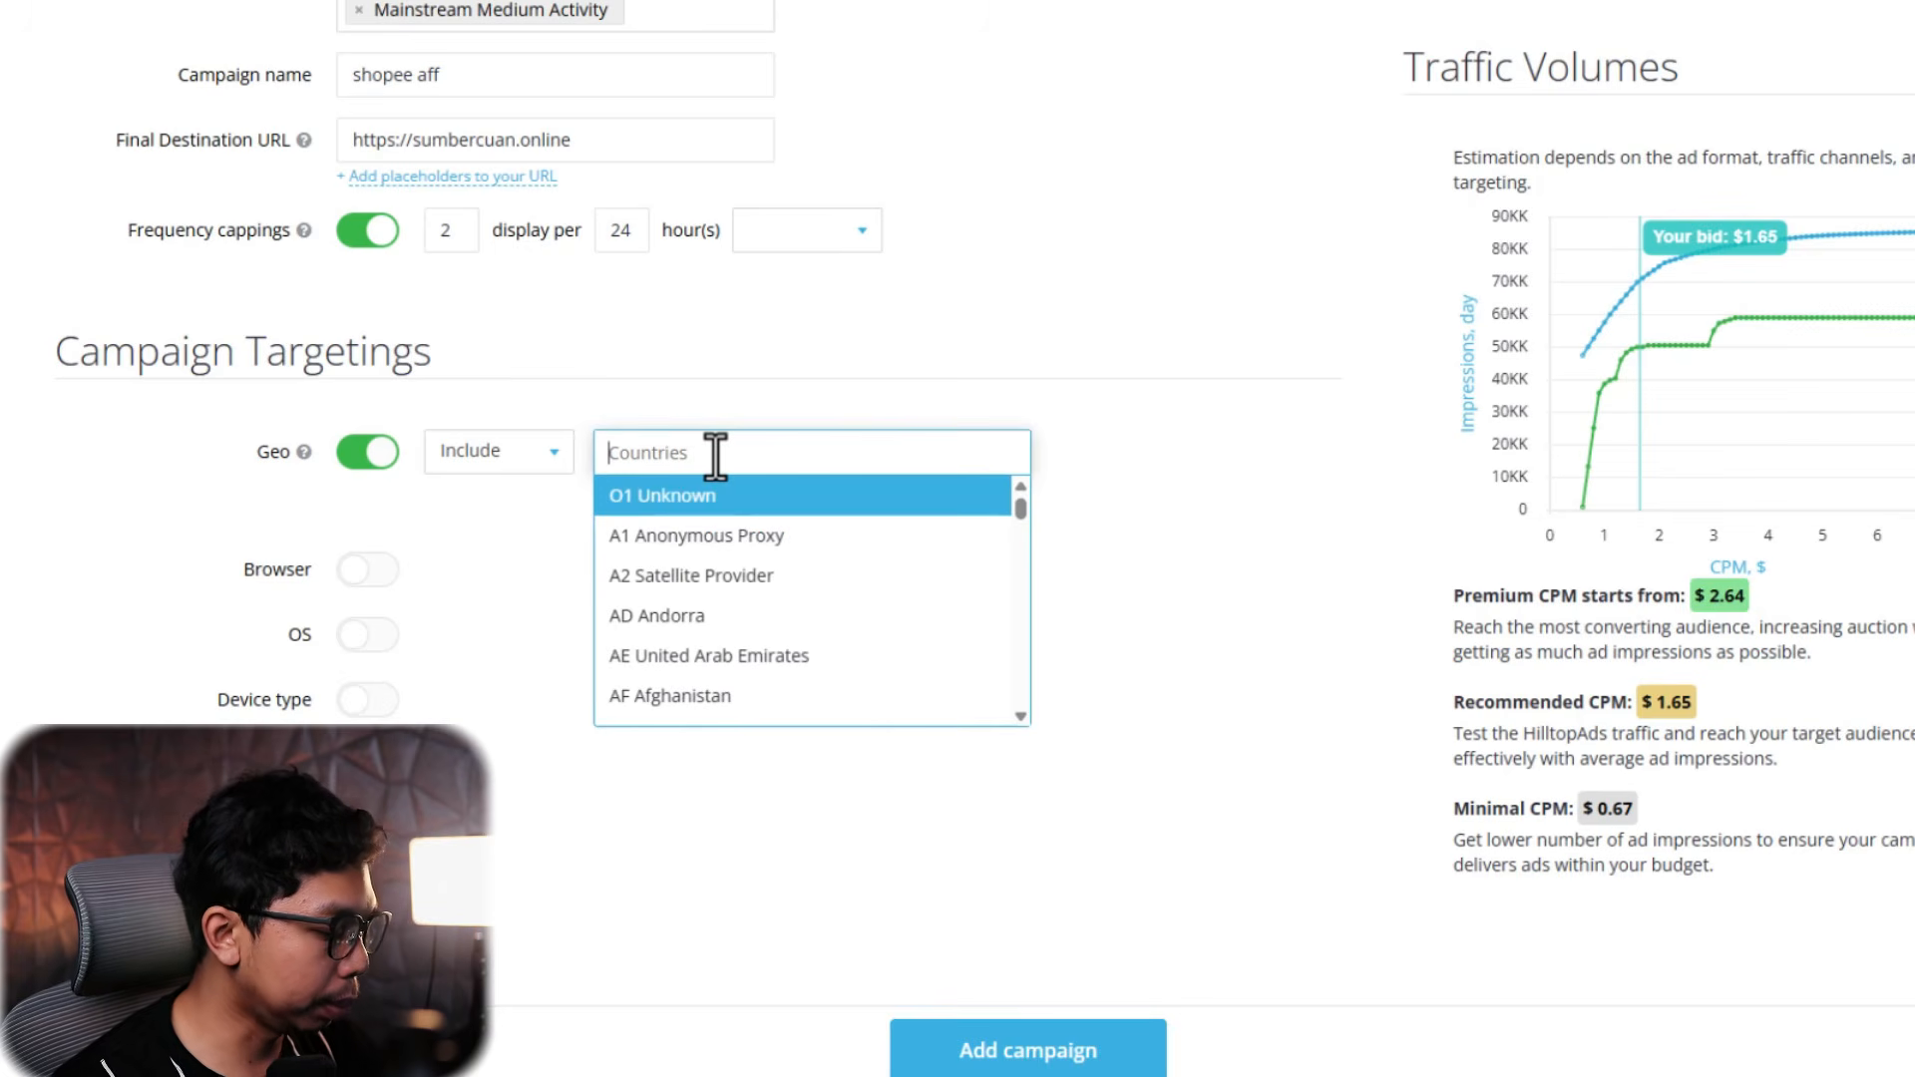
type("i")
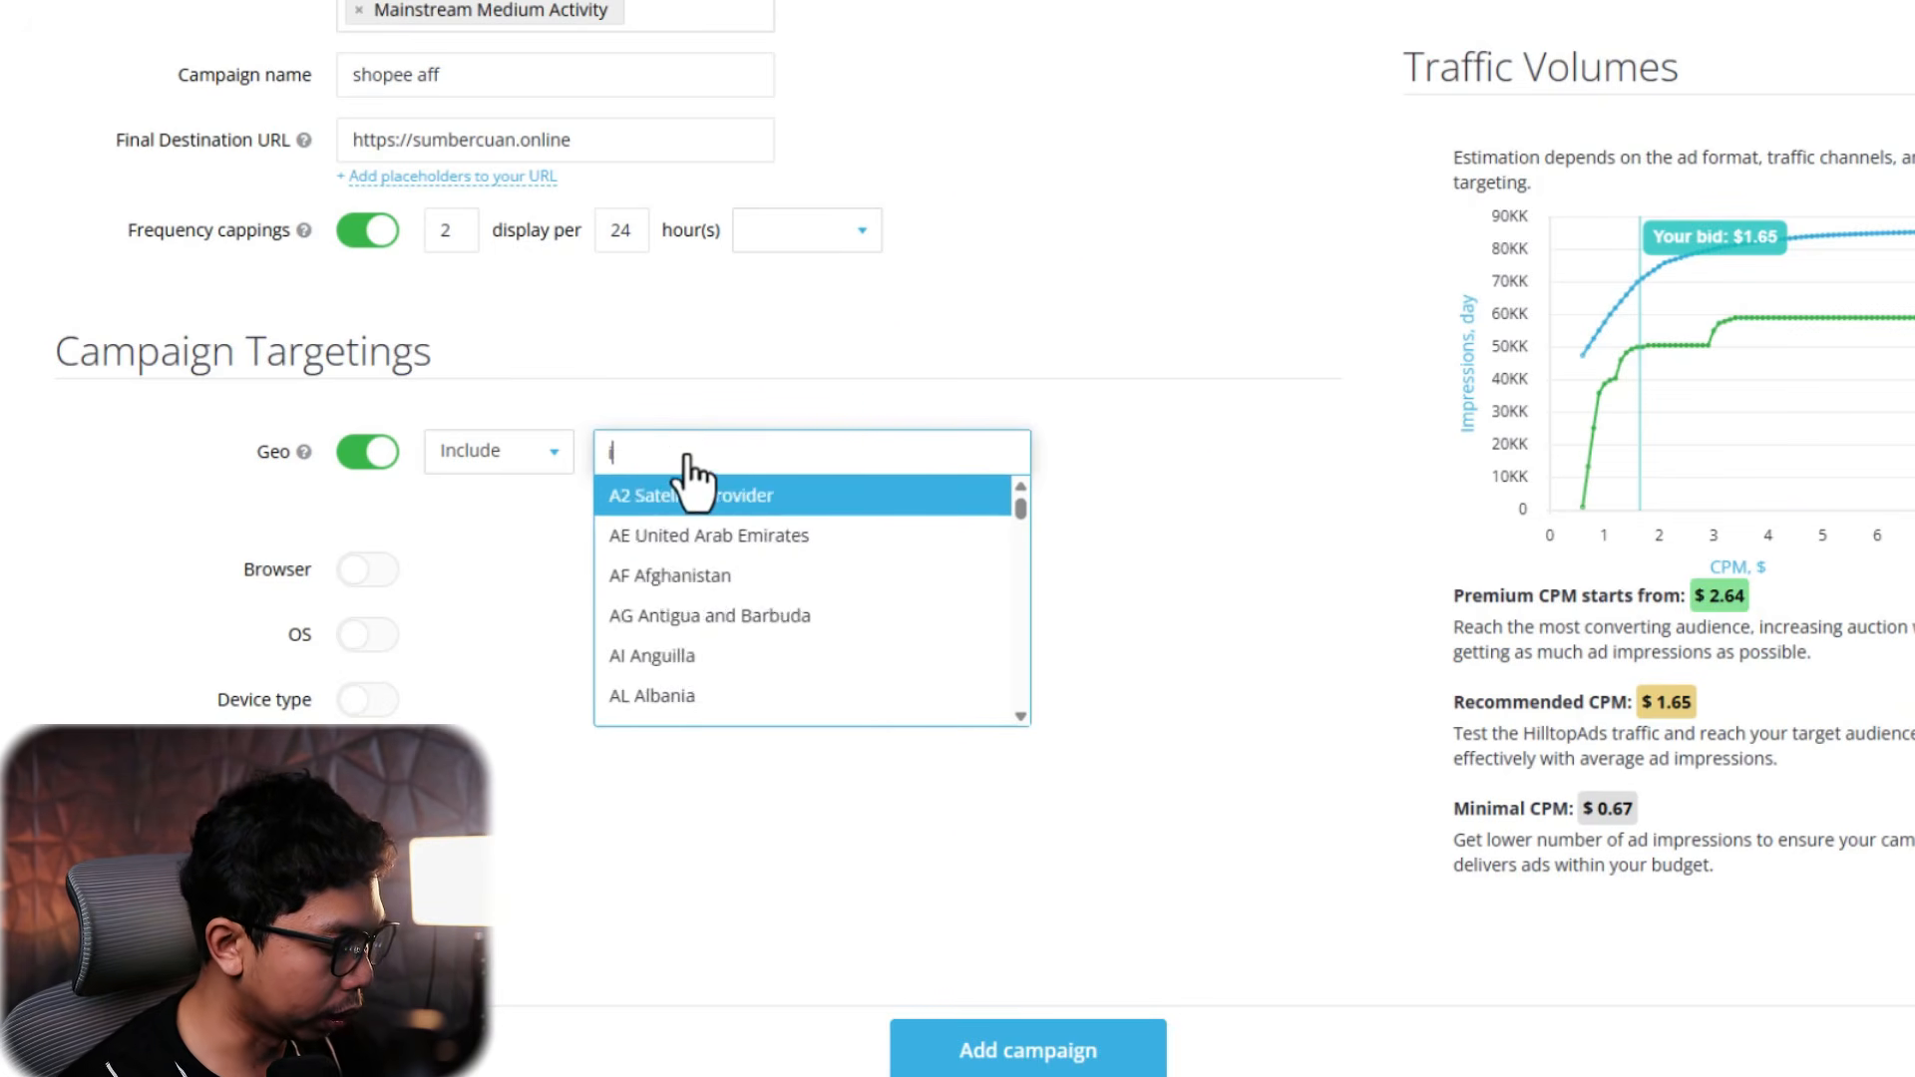
left_click(688, 574)
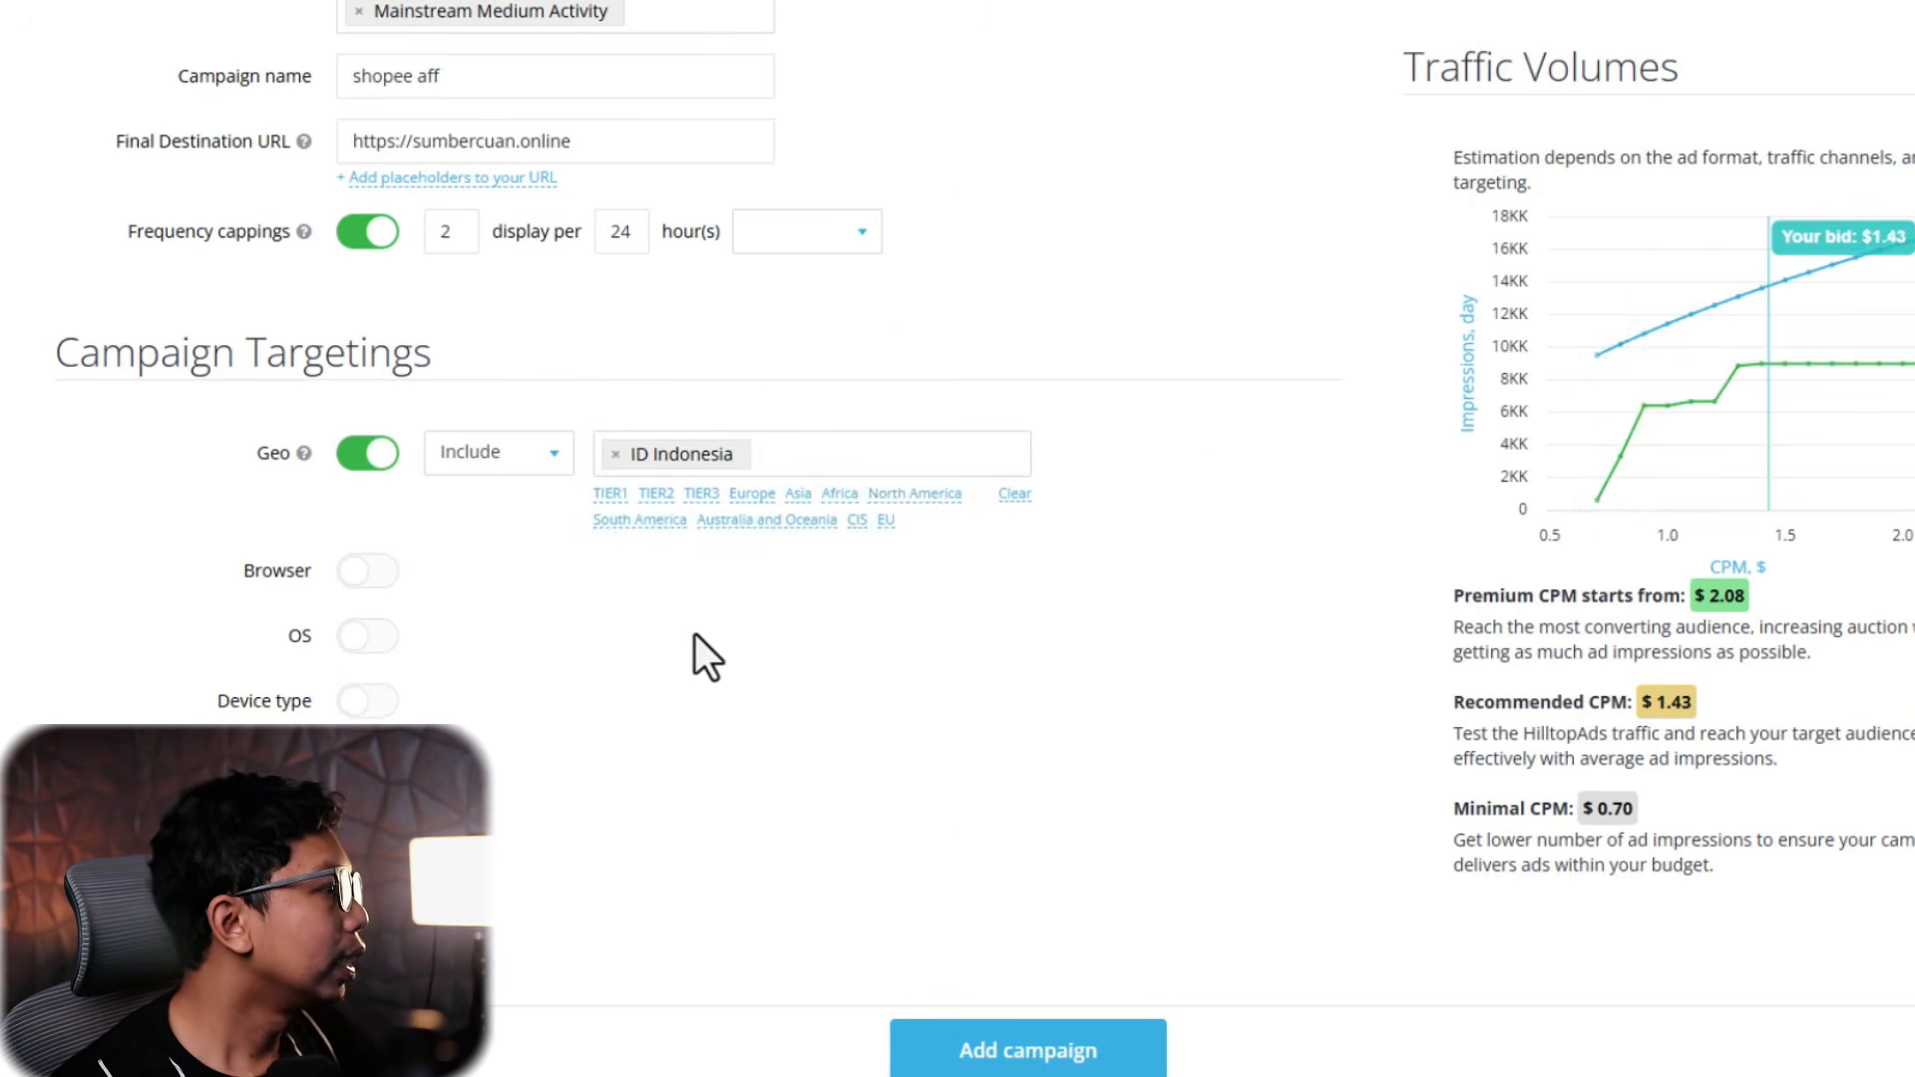
Enable OS targeting with Android included, trying iOS as well and removing it again
left_click(365, 579)
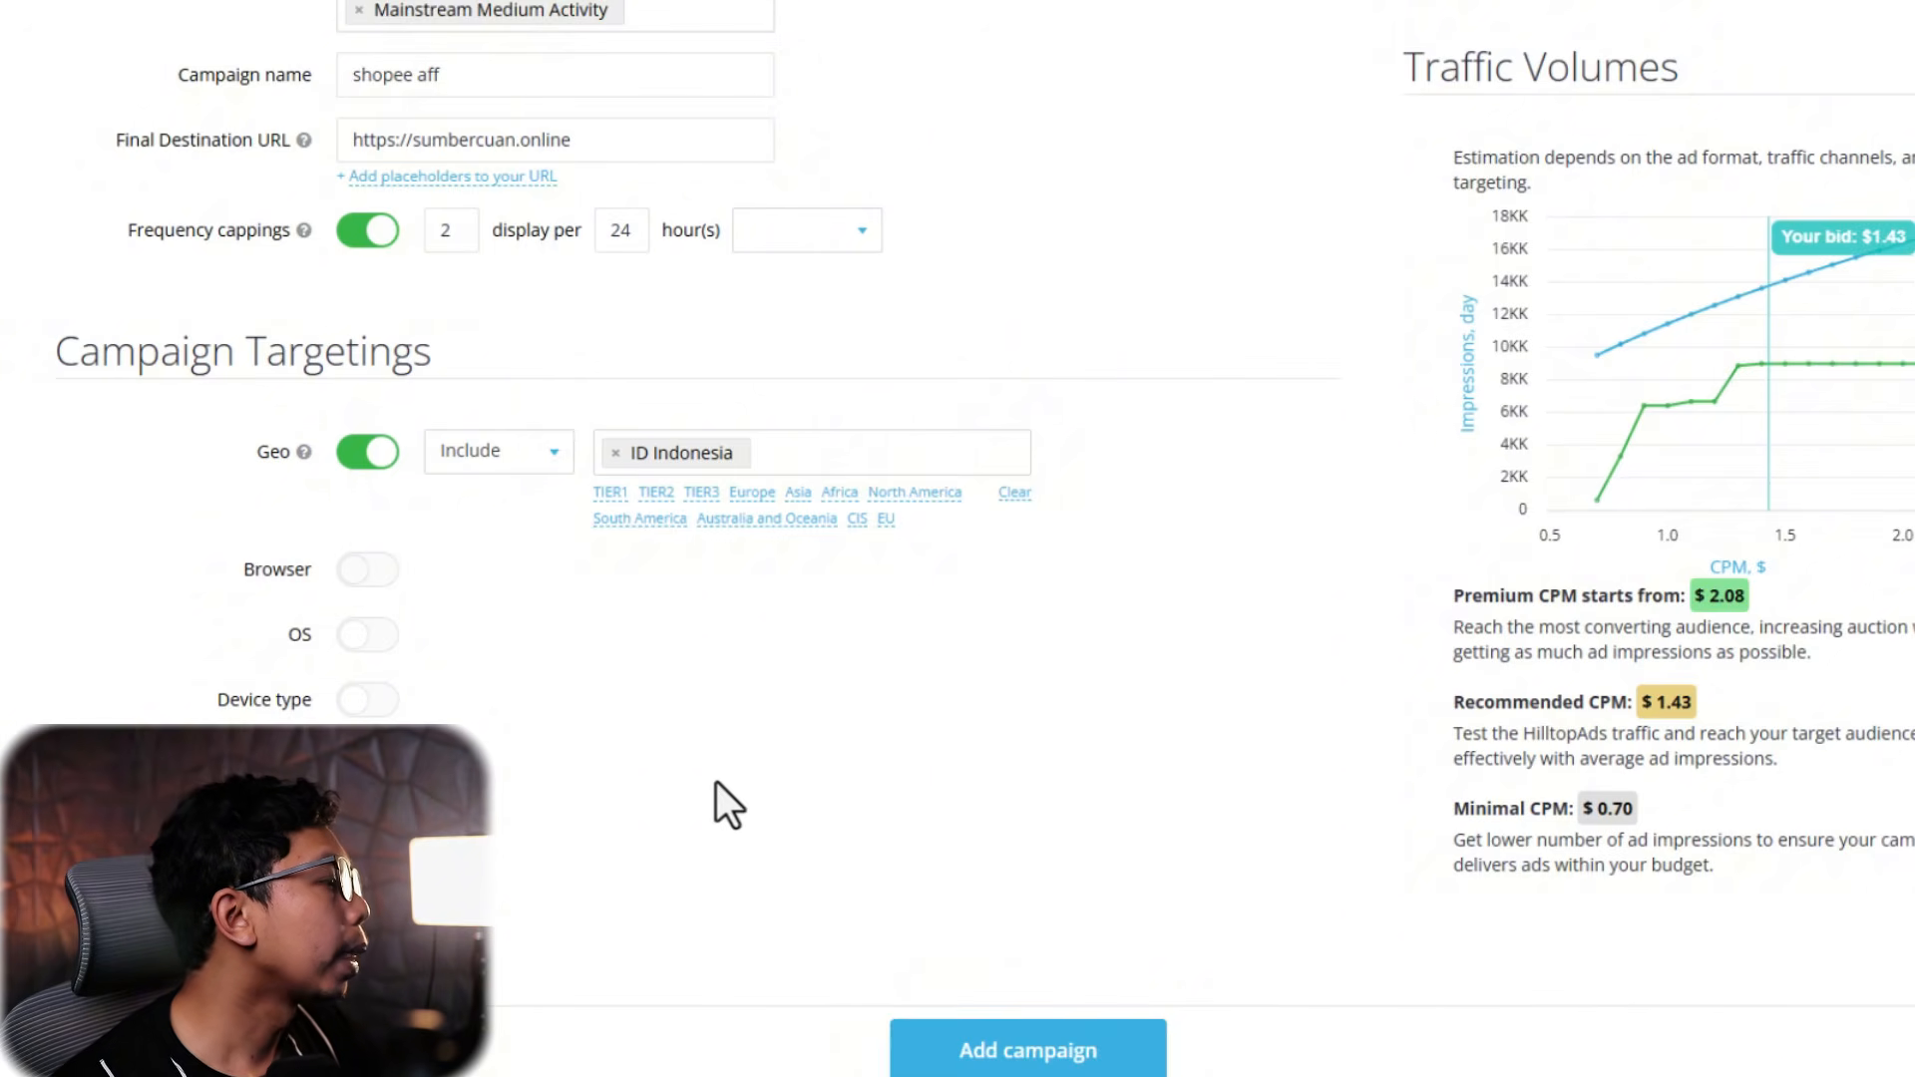
left_click(361, 643)
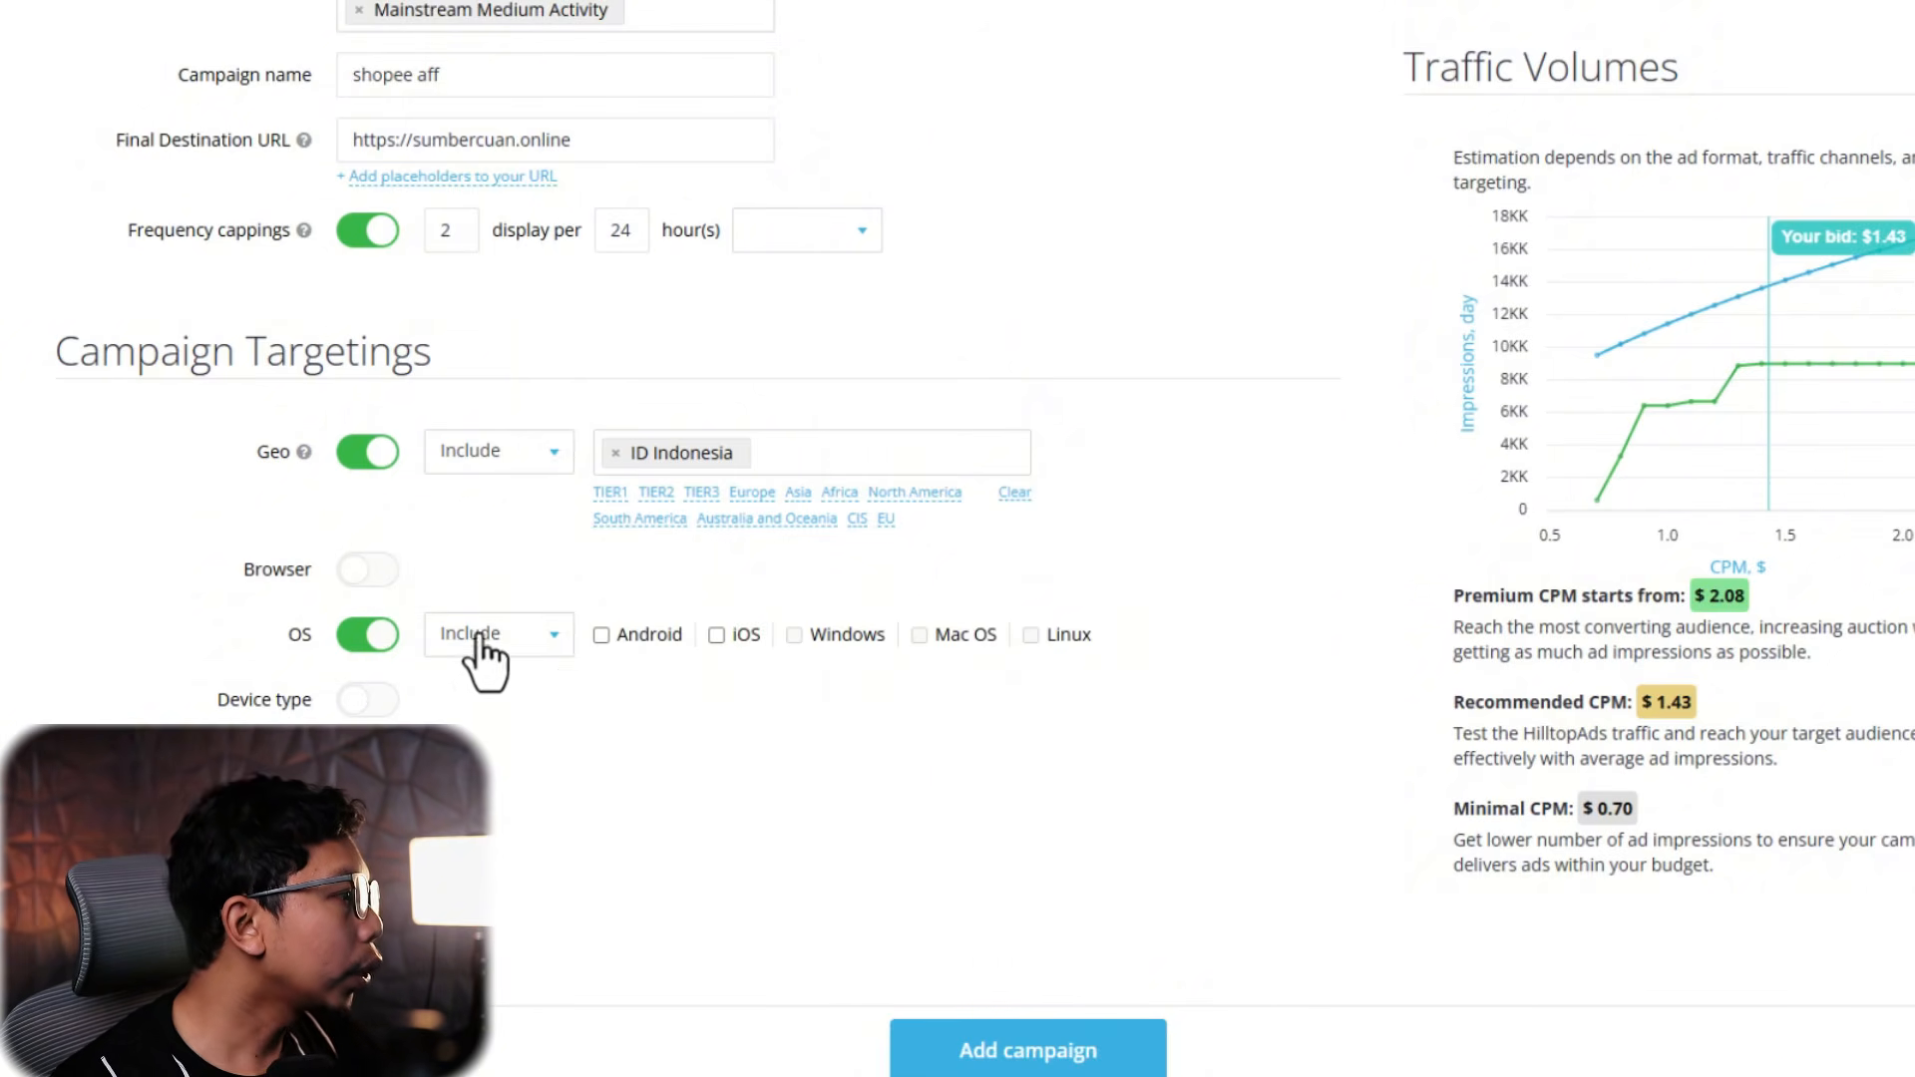
left_click(602, 635)
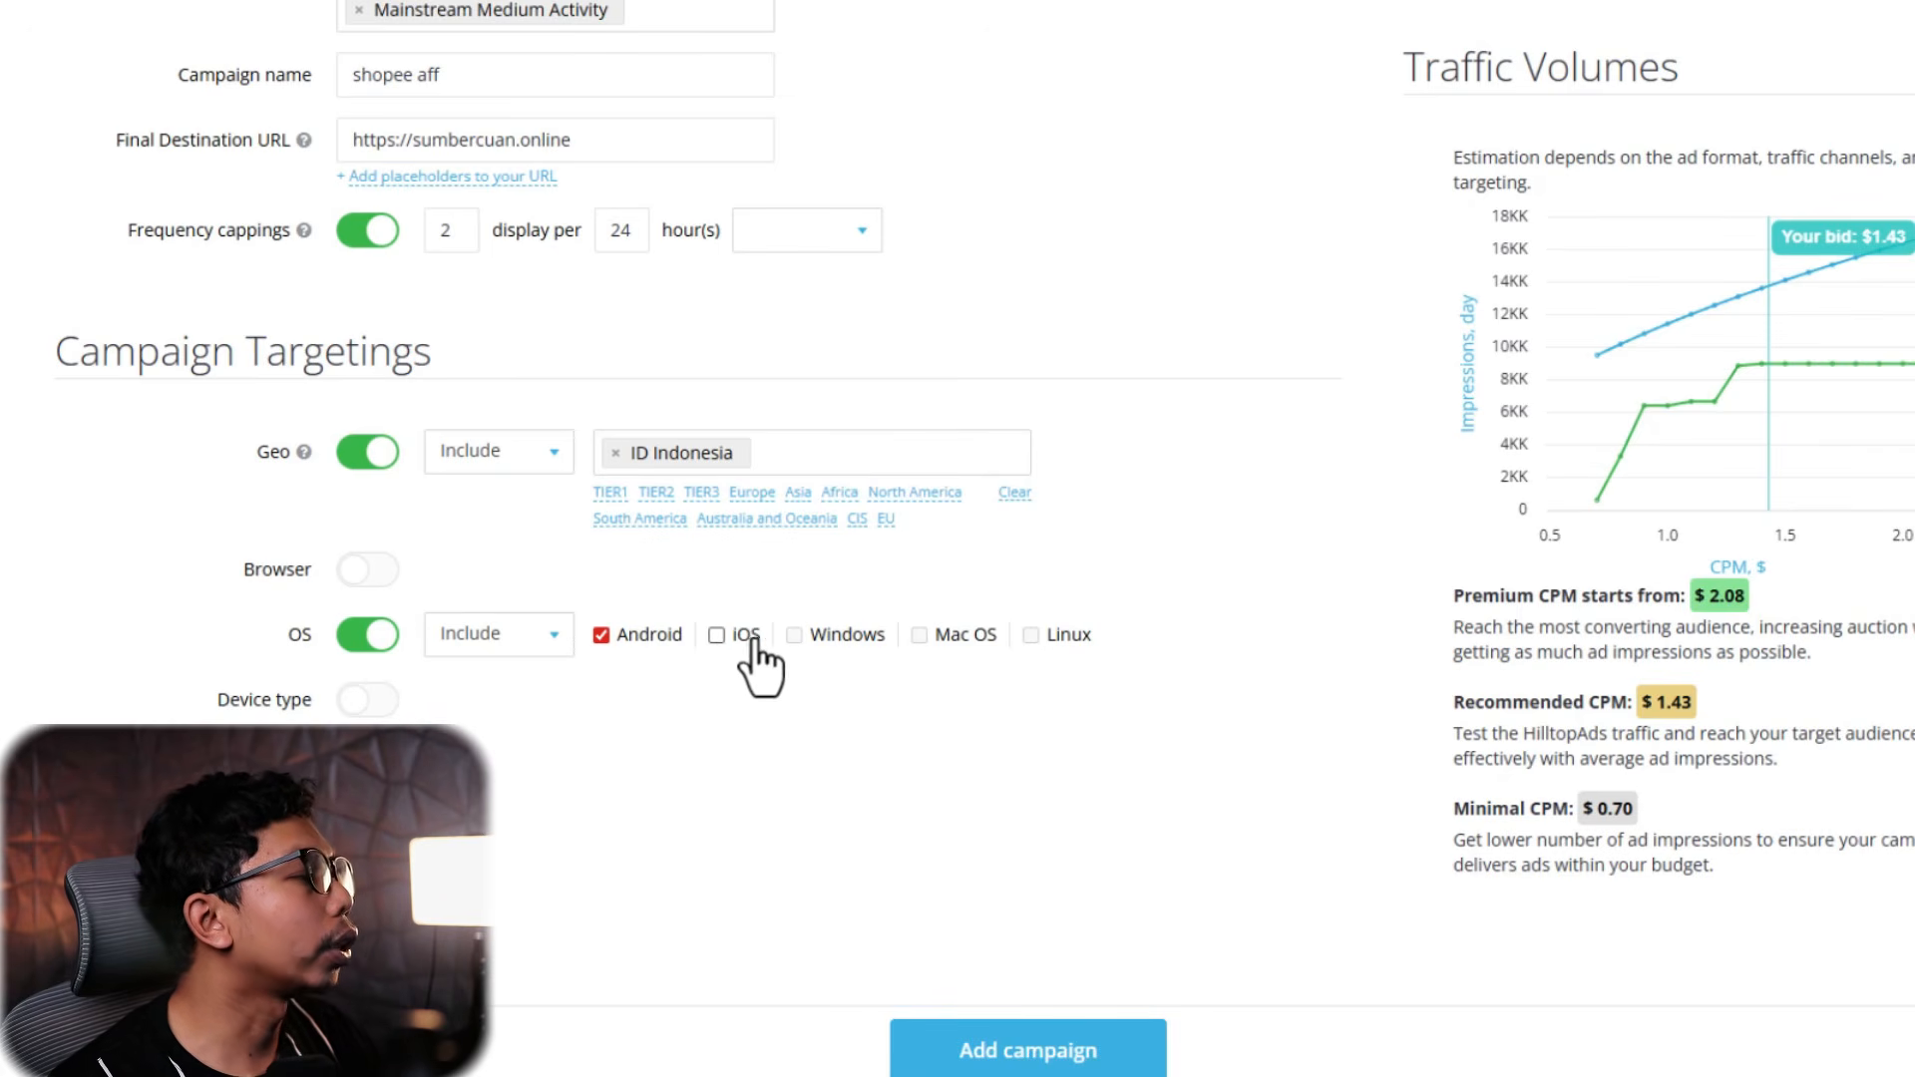
left_click(716, 635)
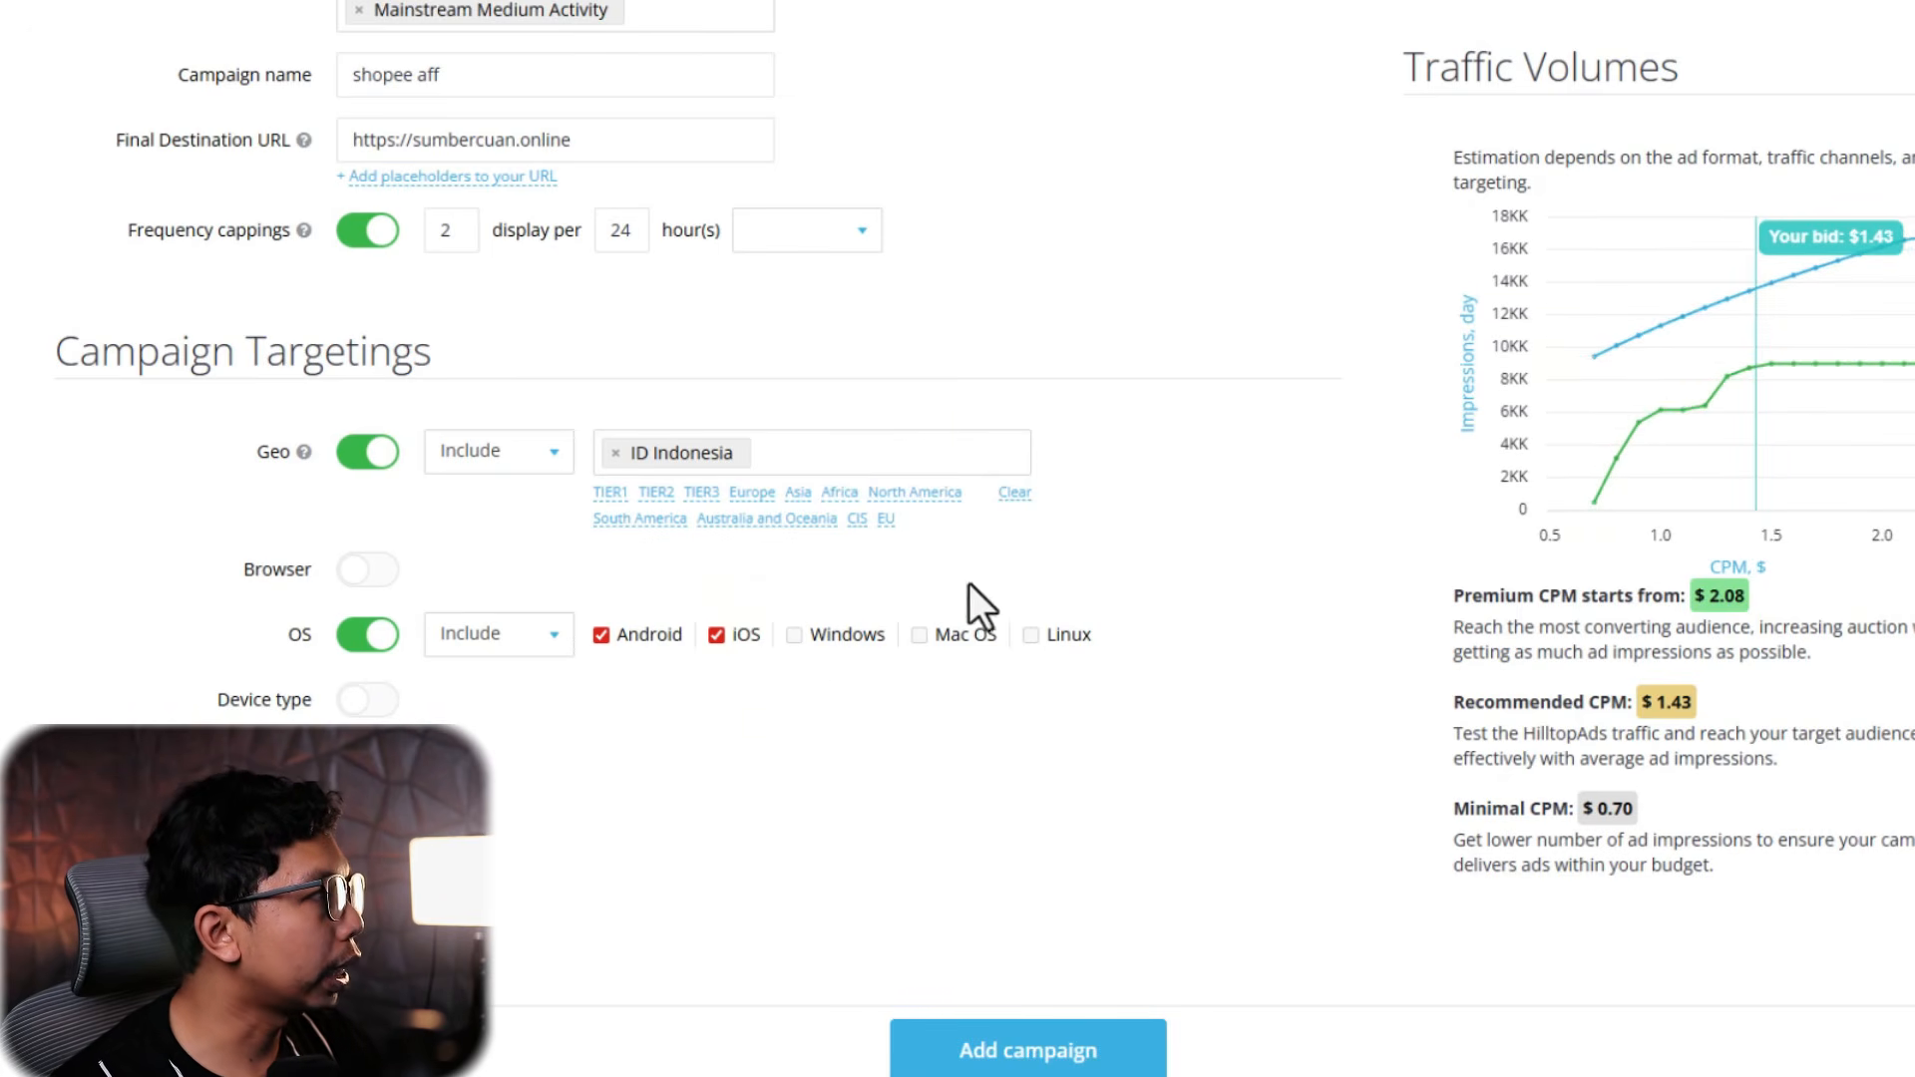
scroll(968, 599, "up", 6)
scroll(753, 650, "down", 7)
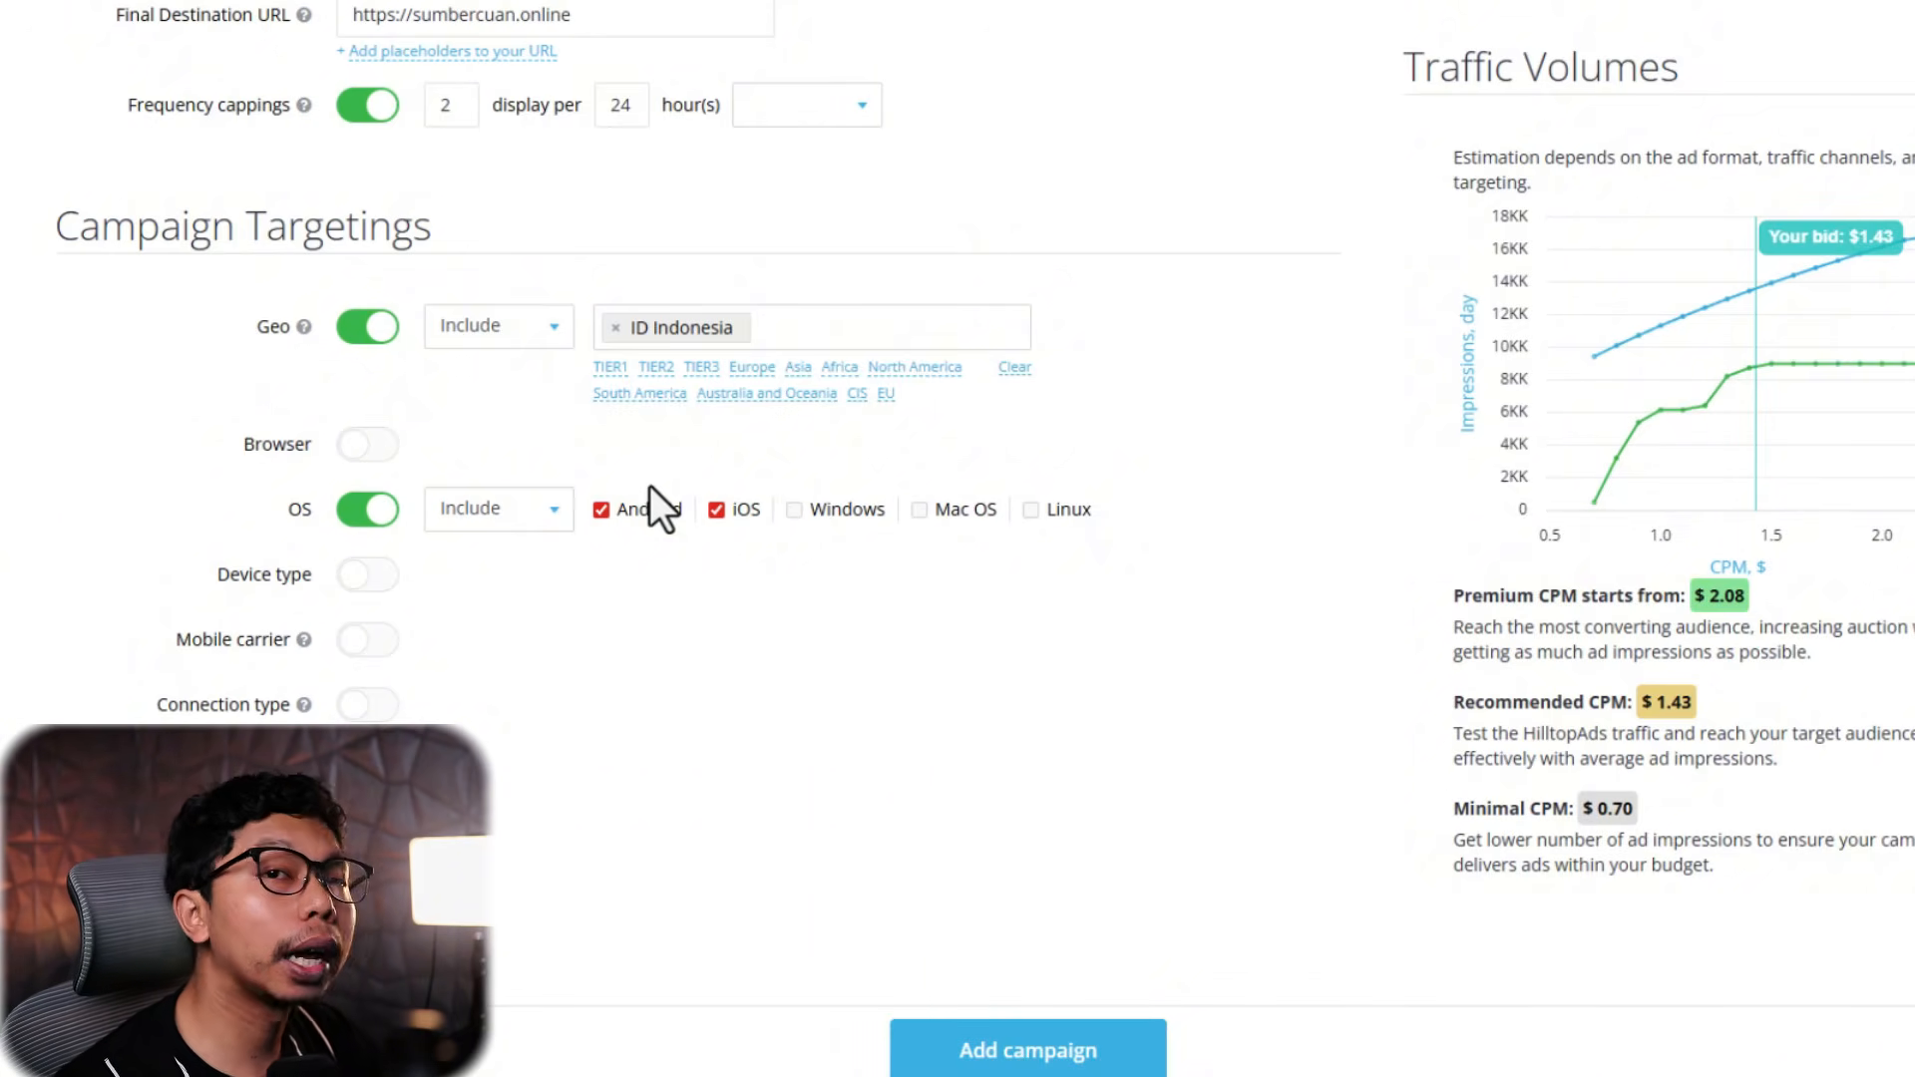
left_click(716, 510)
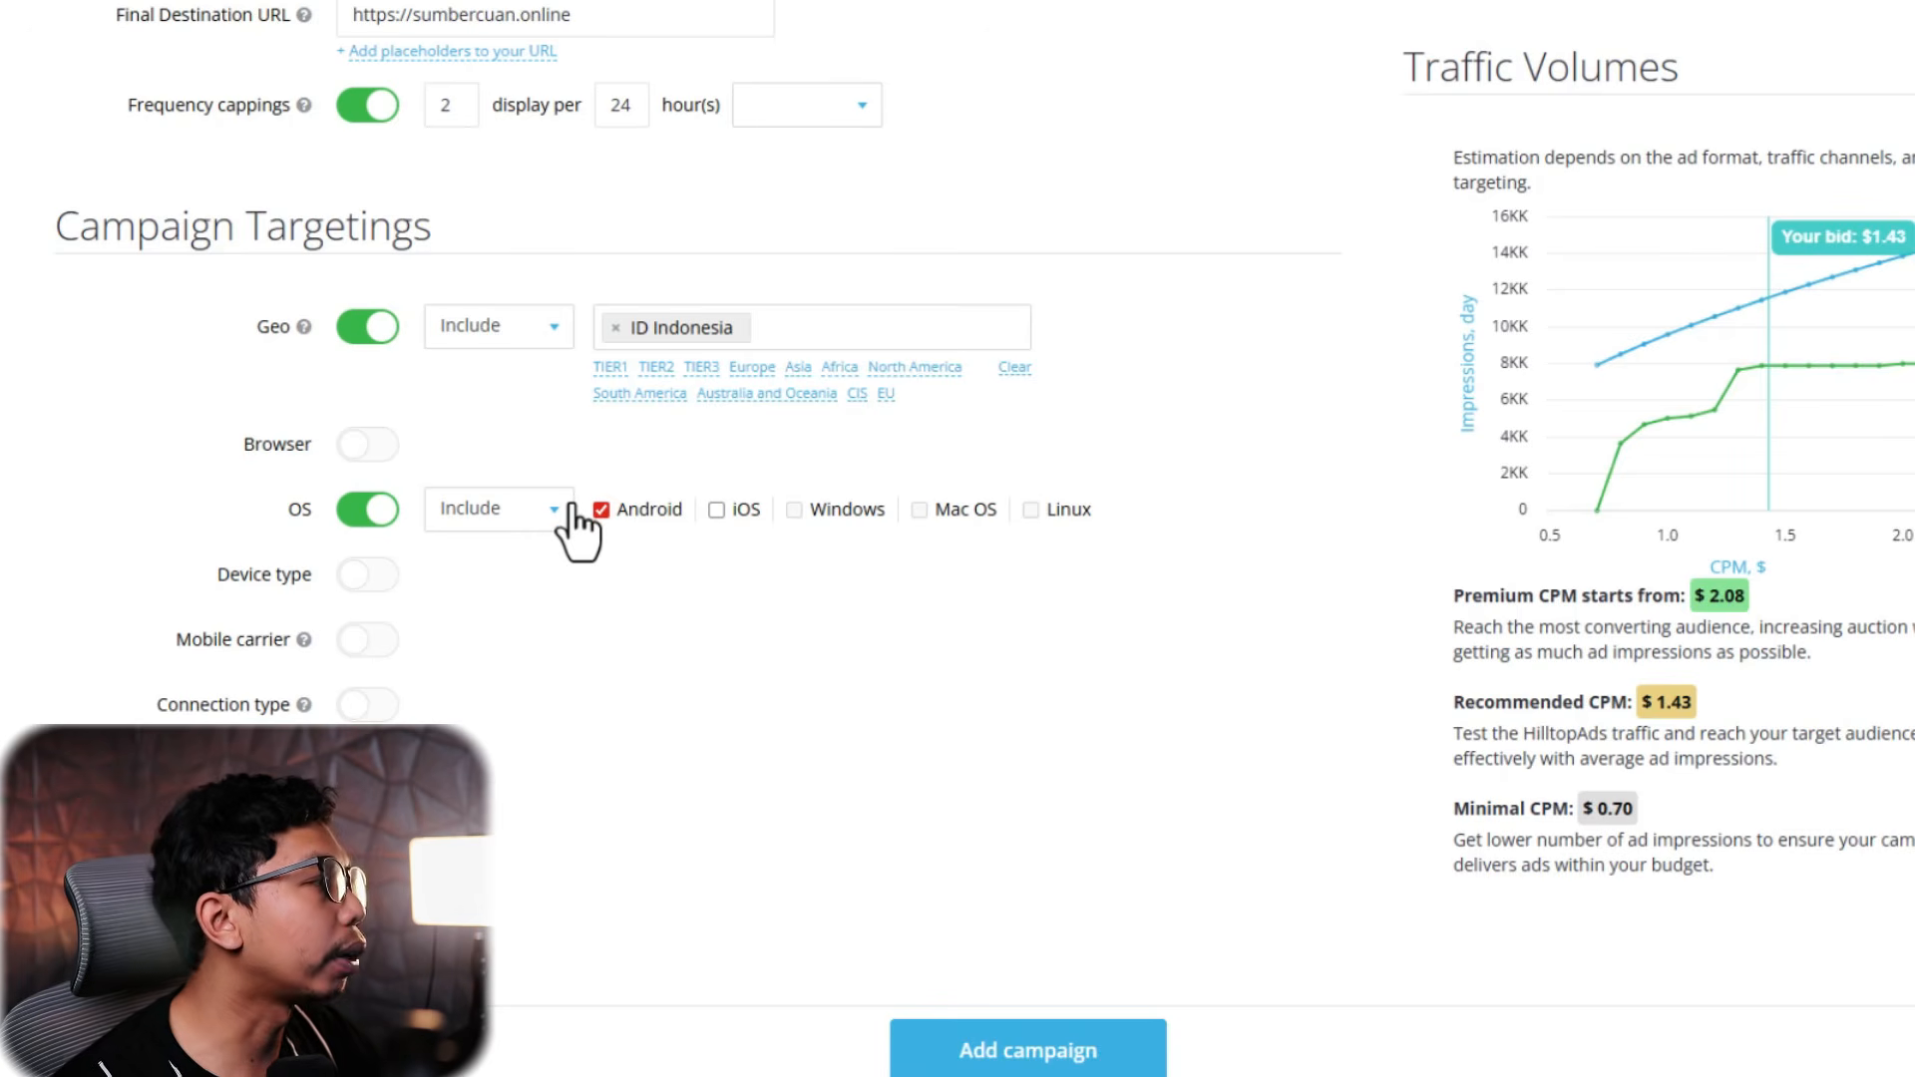
Enable device type targeting and include only Mobile/smartphone
left_click(371, 576)
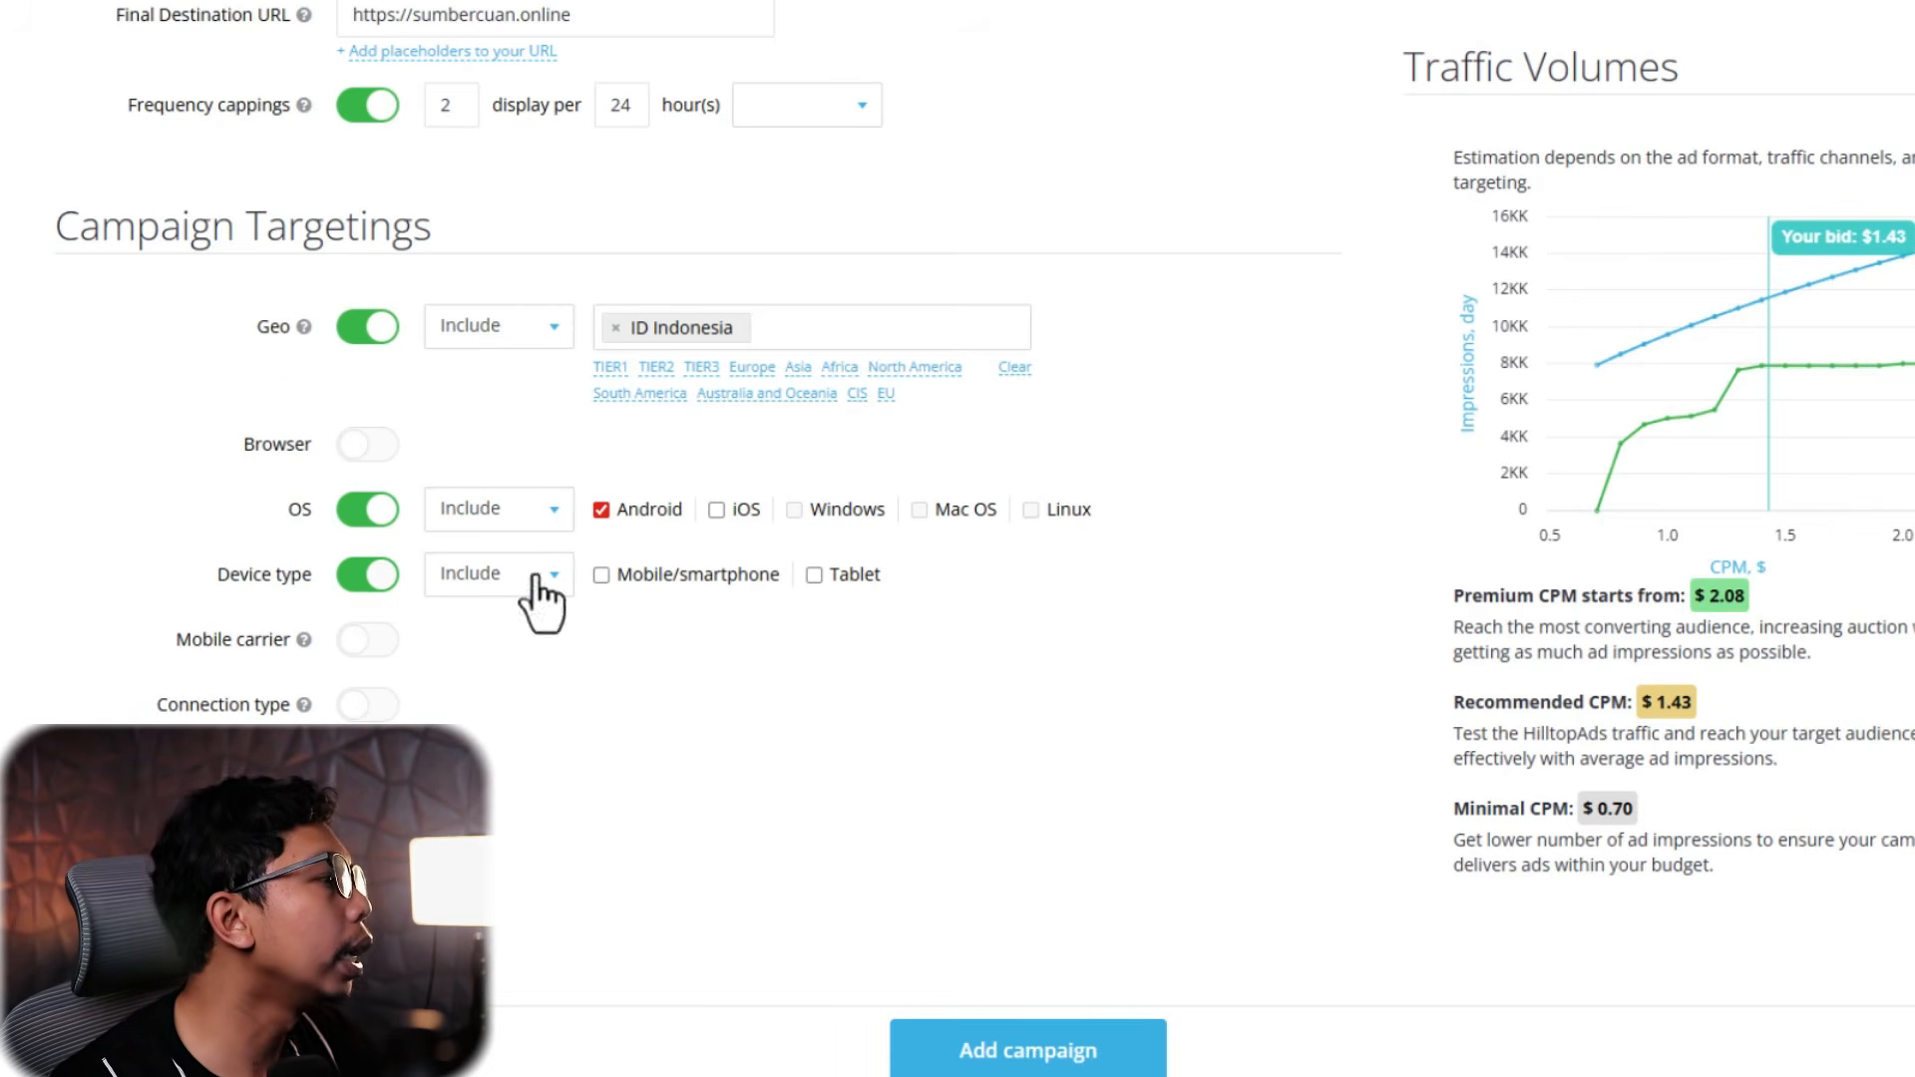
left_click(598, 578)
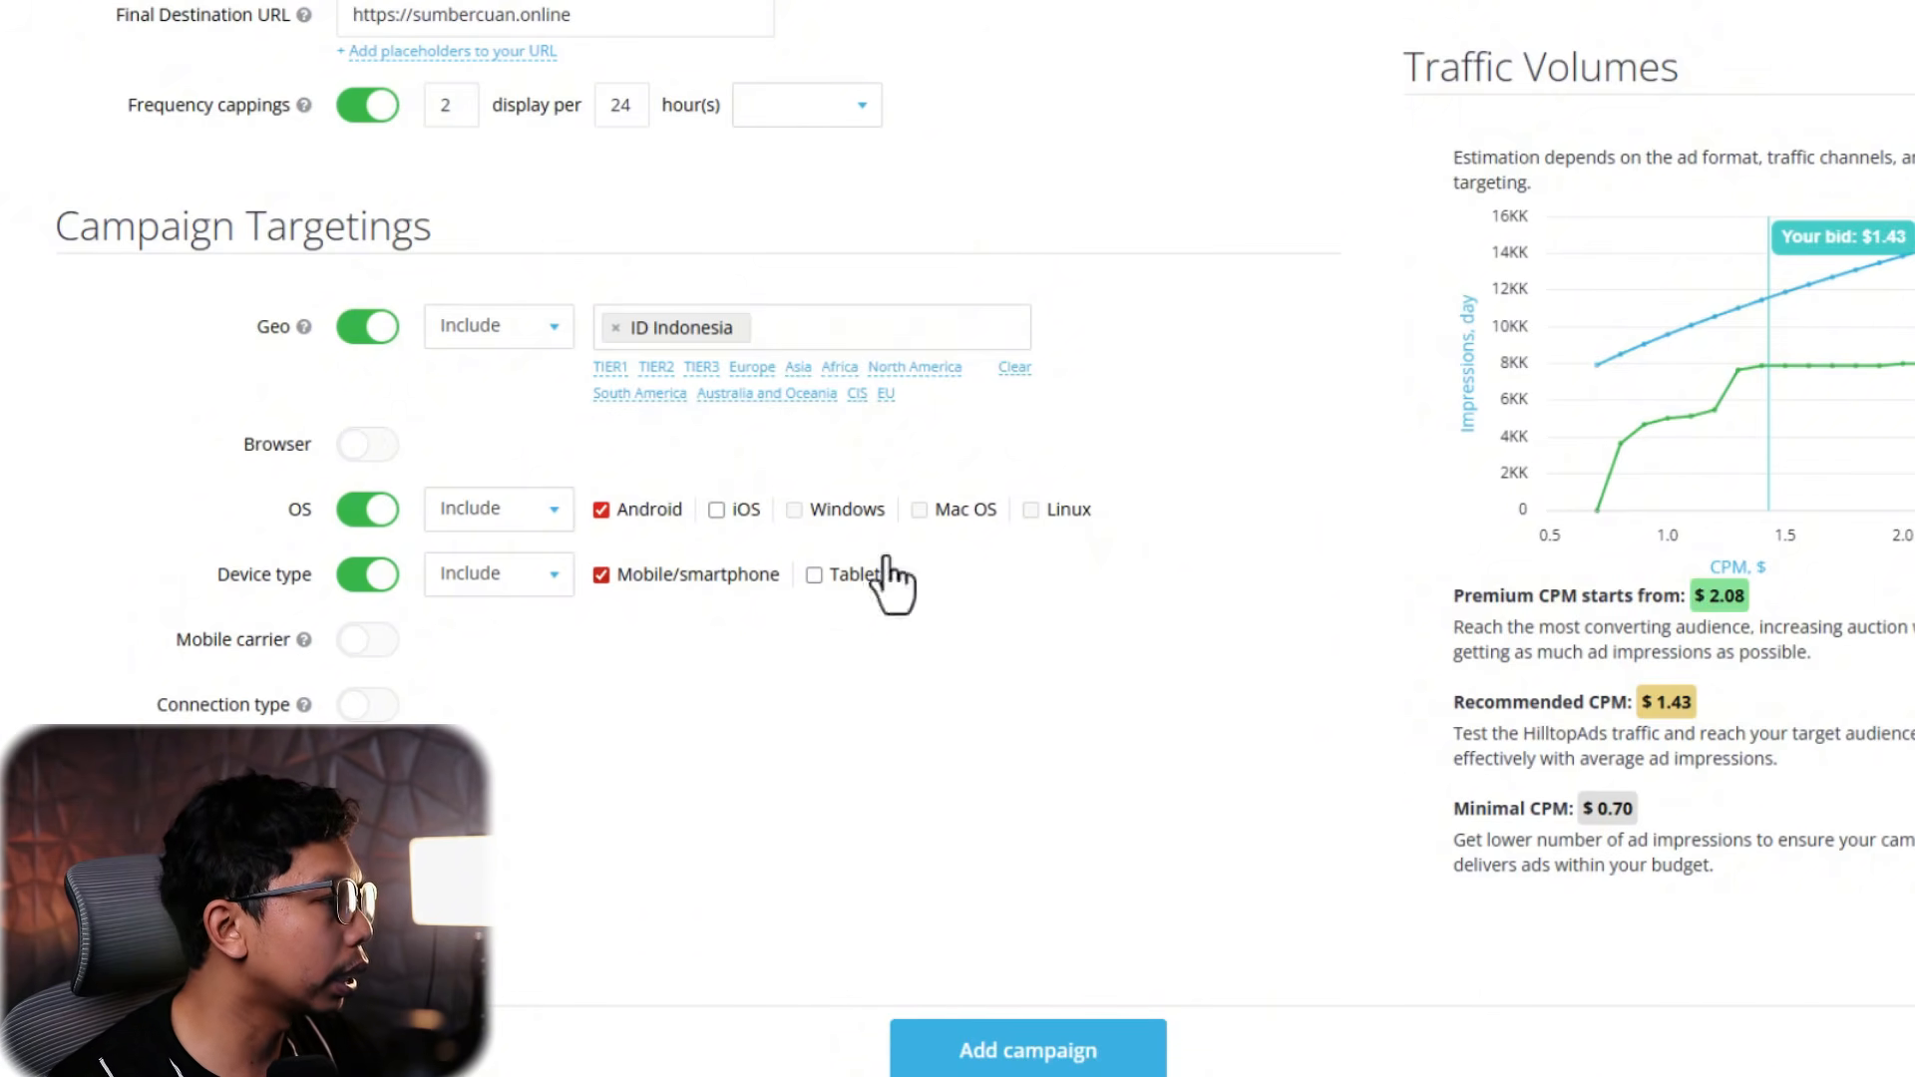
scroll(85, 376, "down", 4)
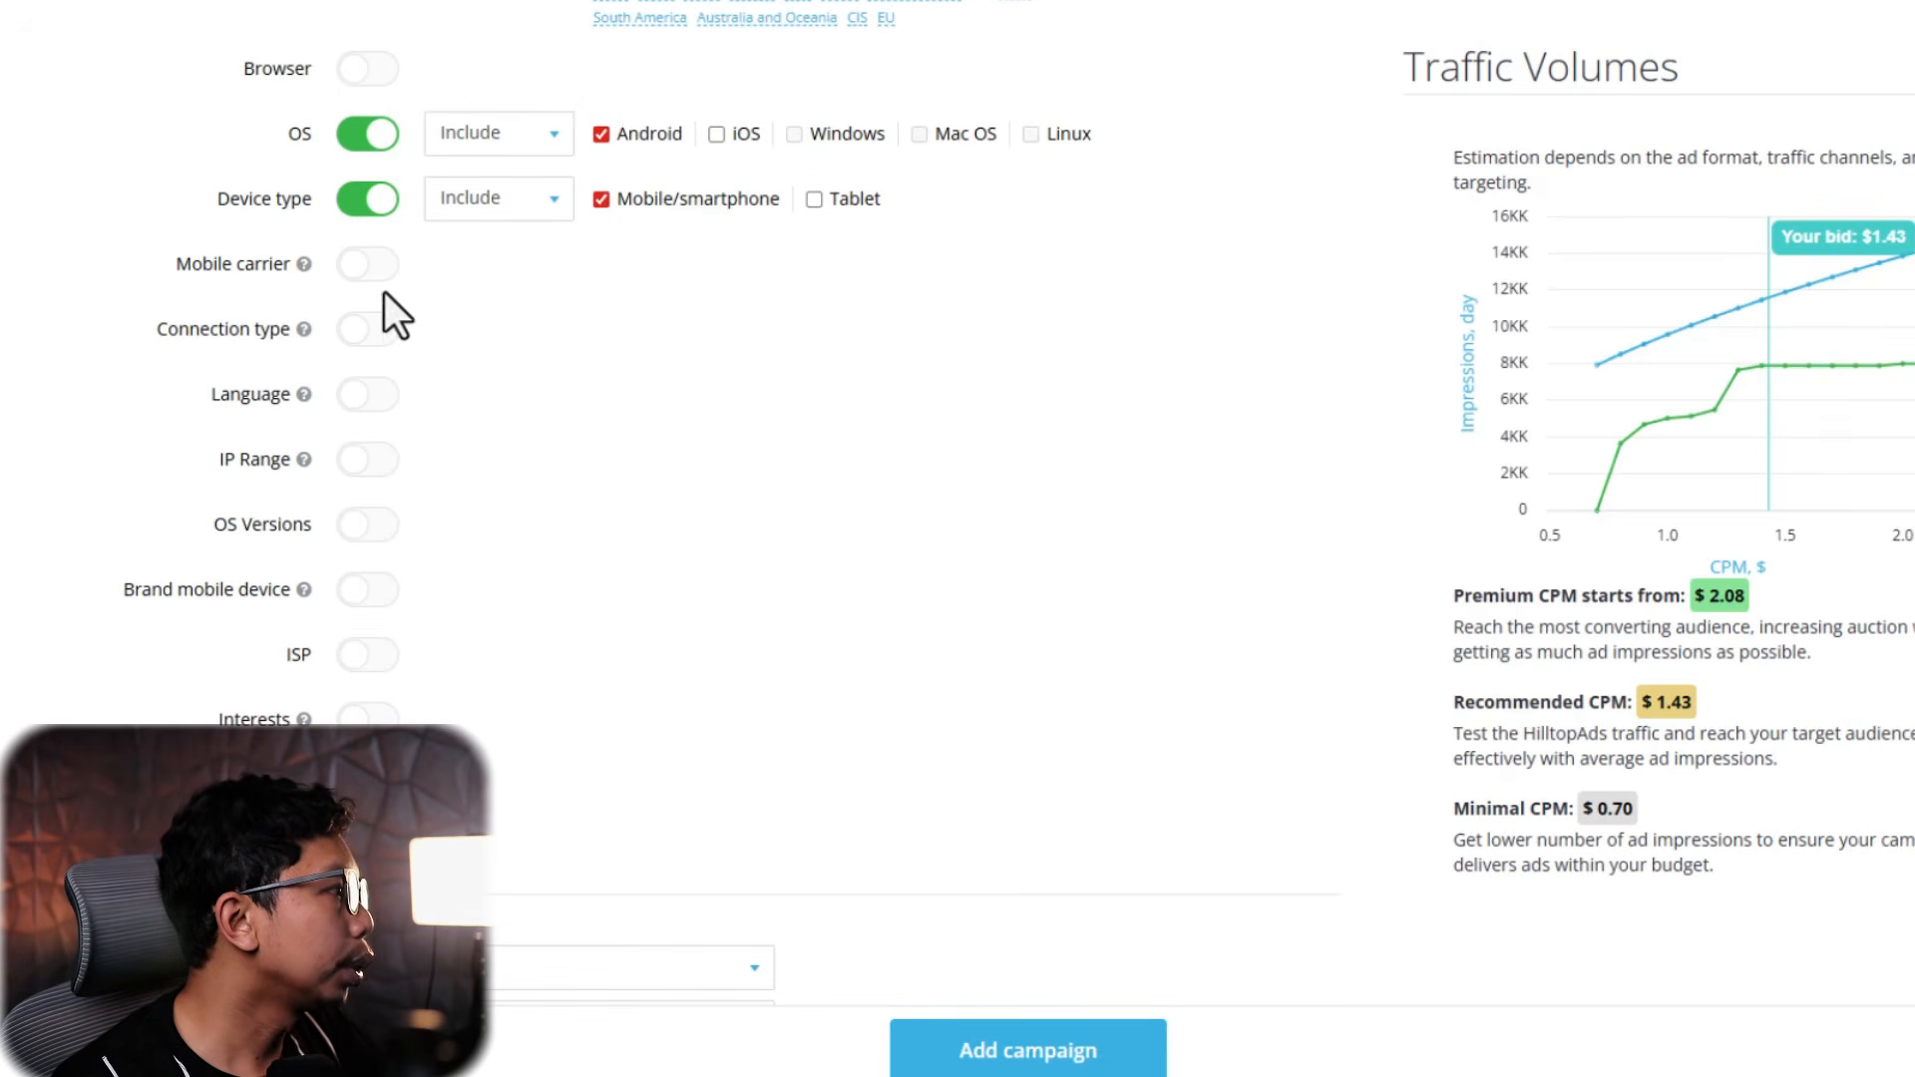
scroll(376, 389, "up", 1)
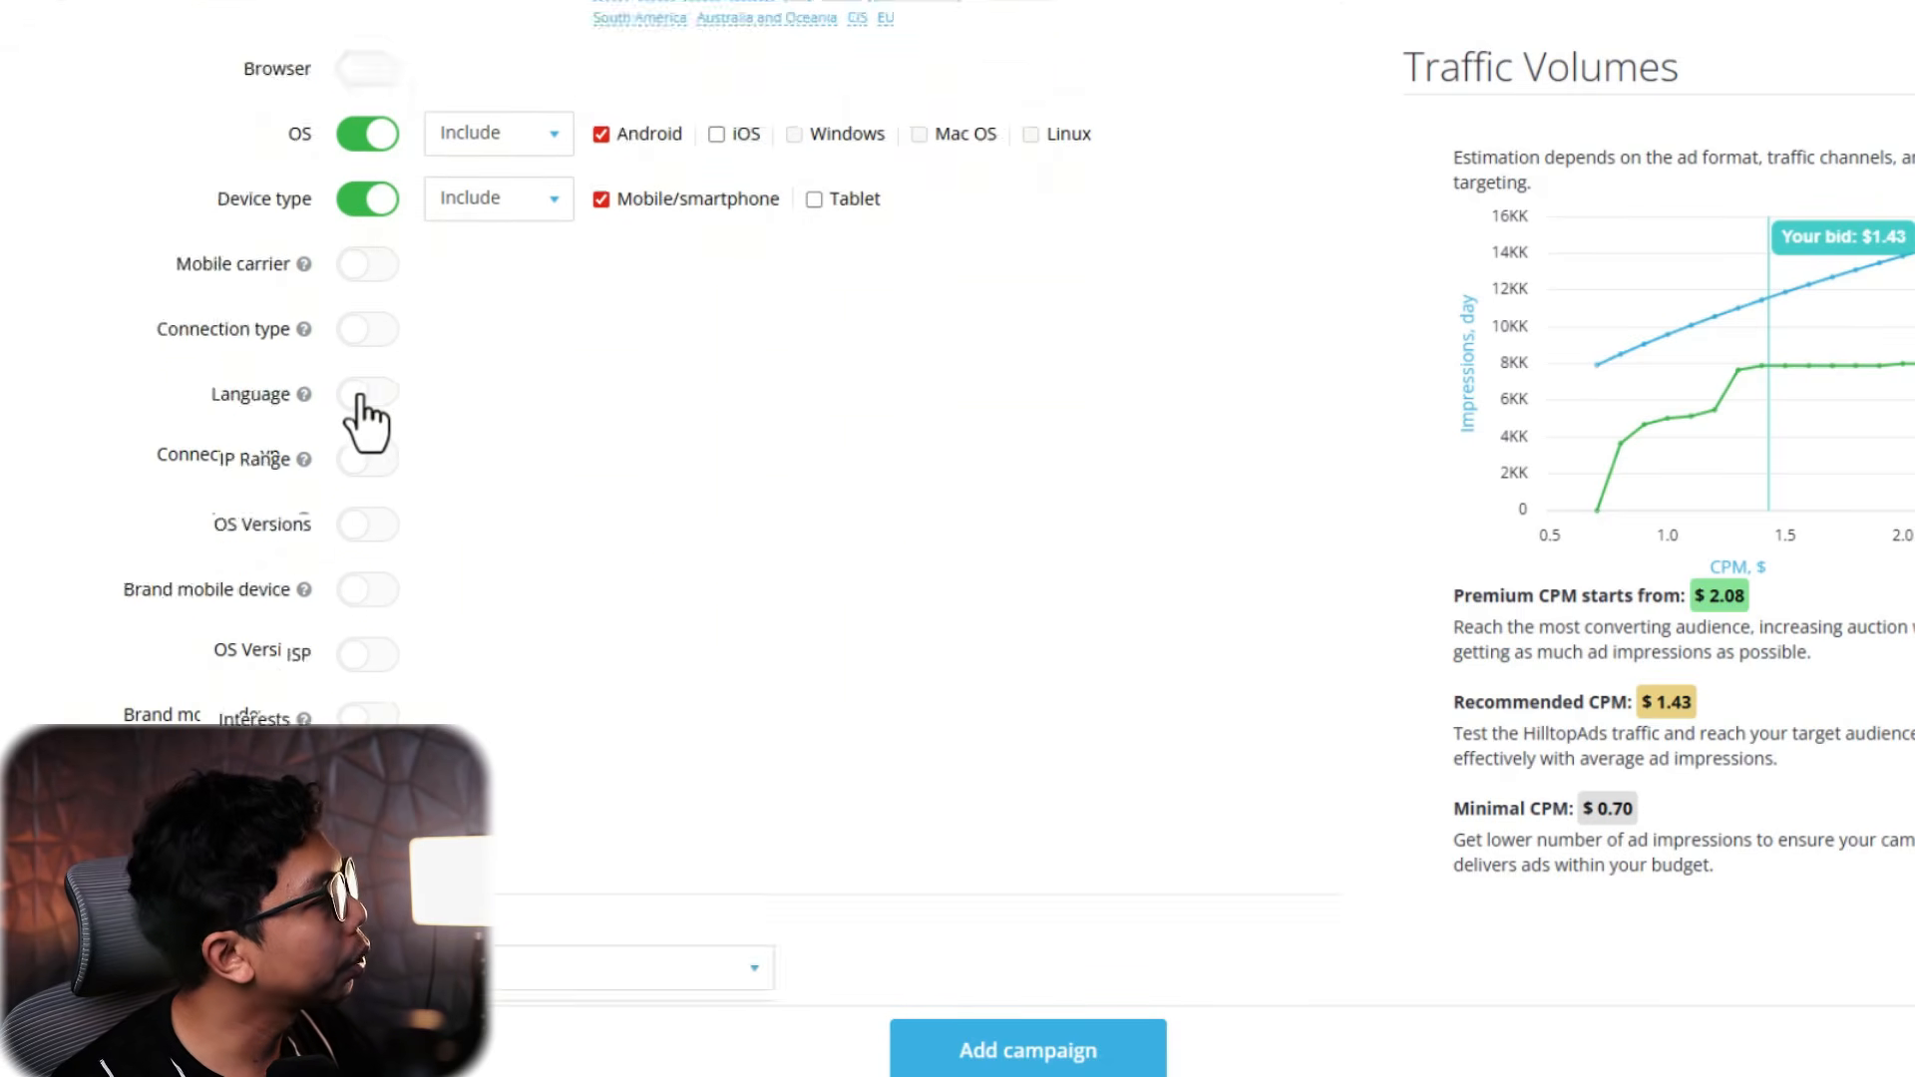
left_click(368, 391)
left_click(538, 404)
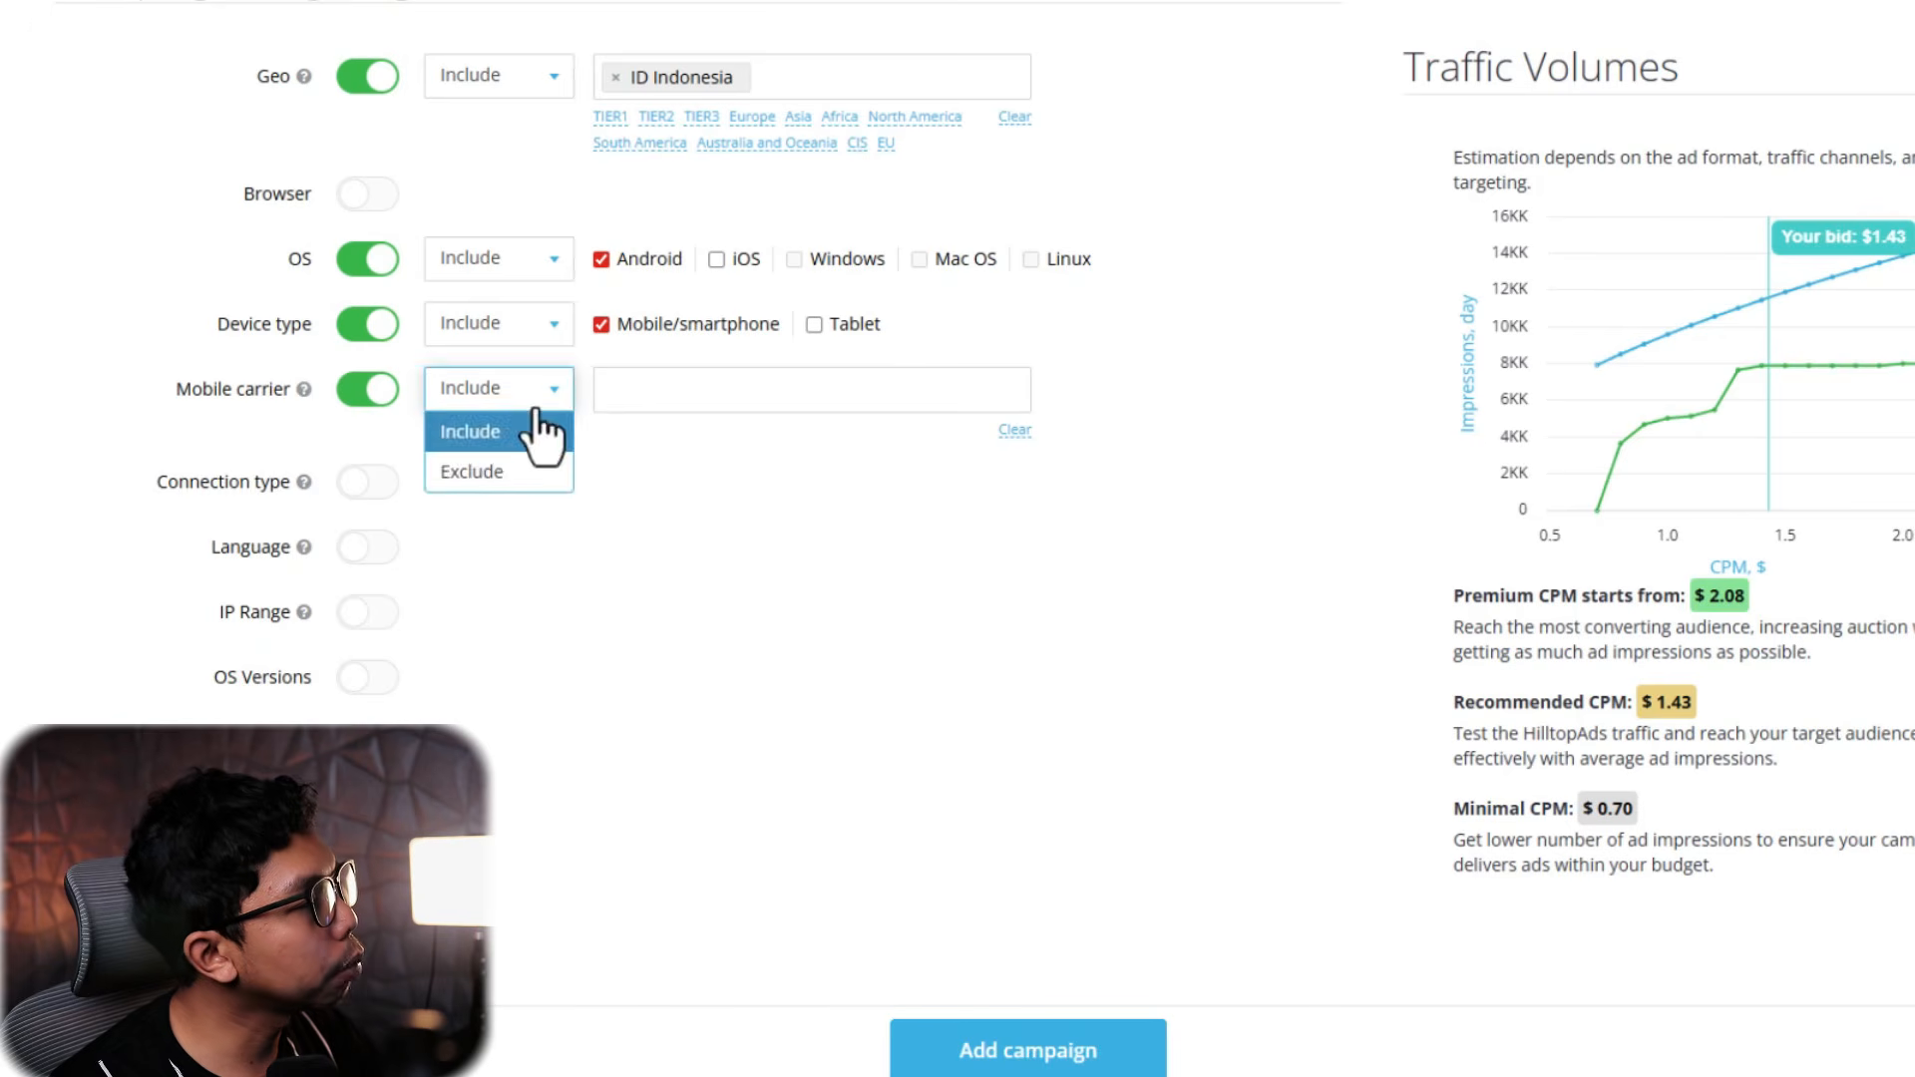
left_click(542, 427)
left_click(374, 394)
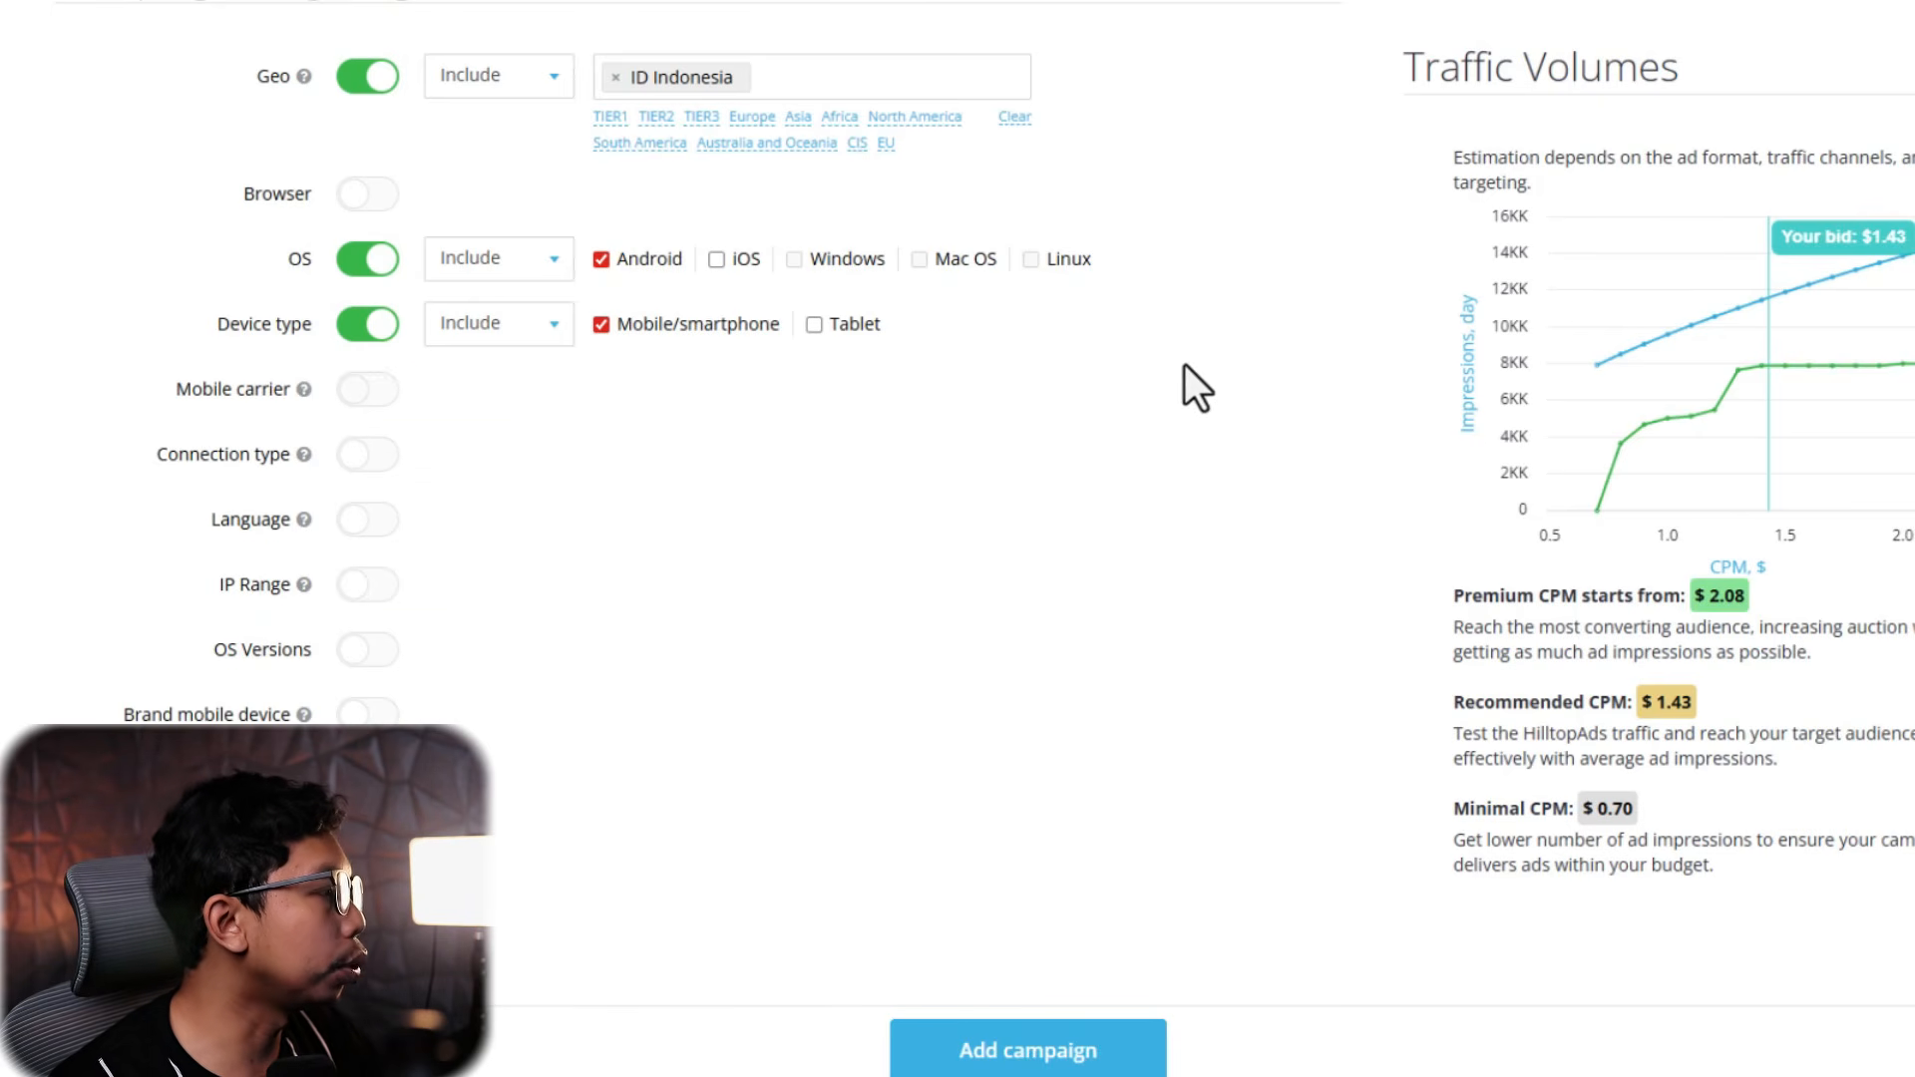
Enable language targeting for the campaign and include Indonesian and English
left_click(372, 519)
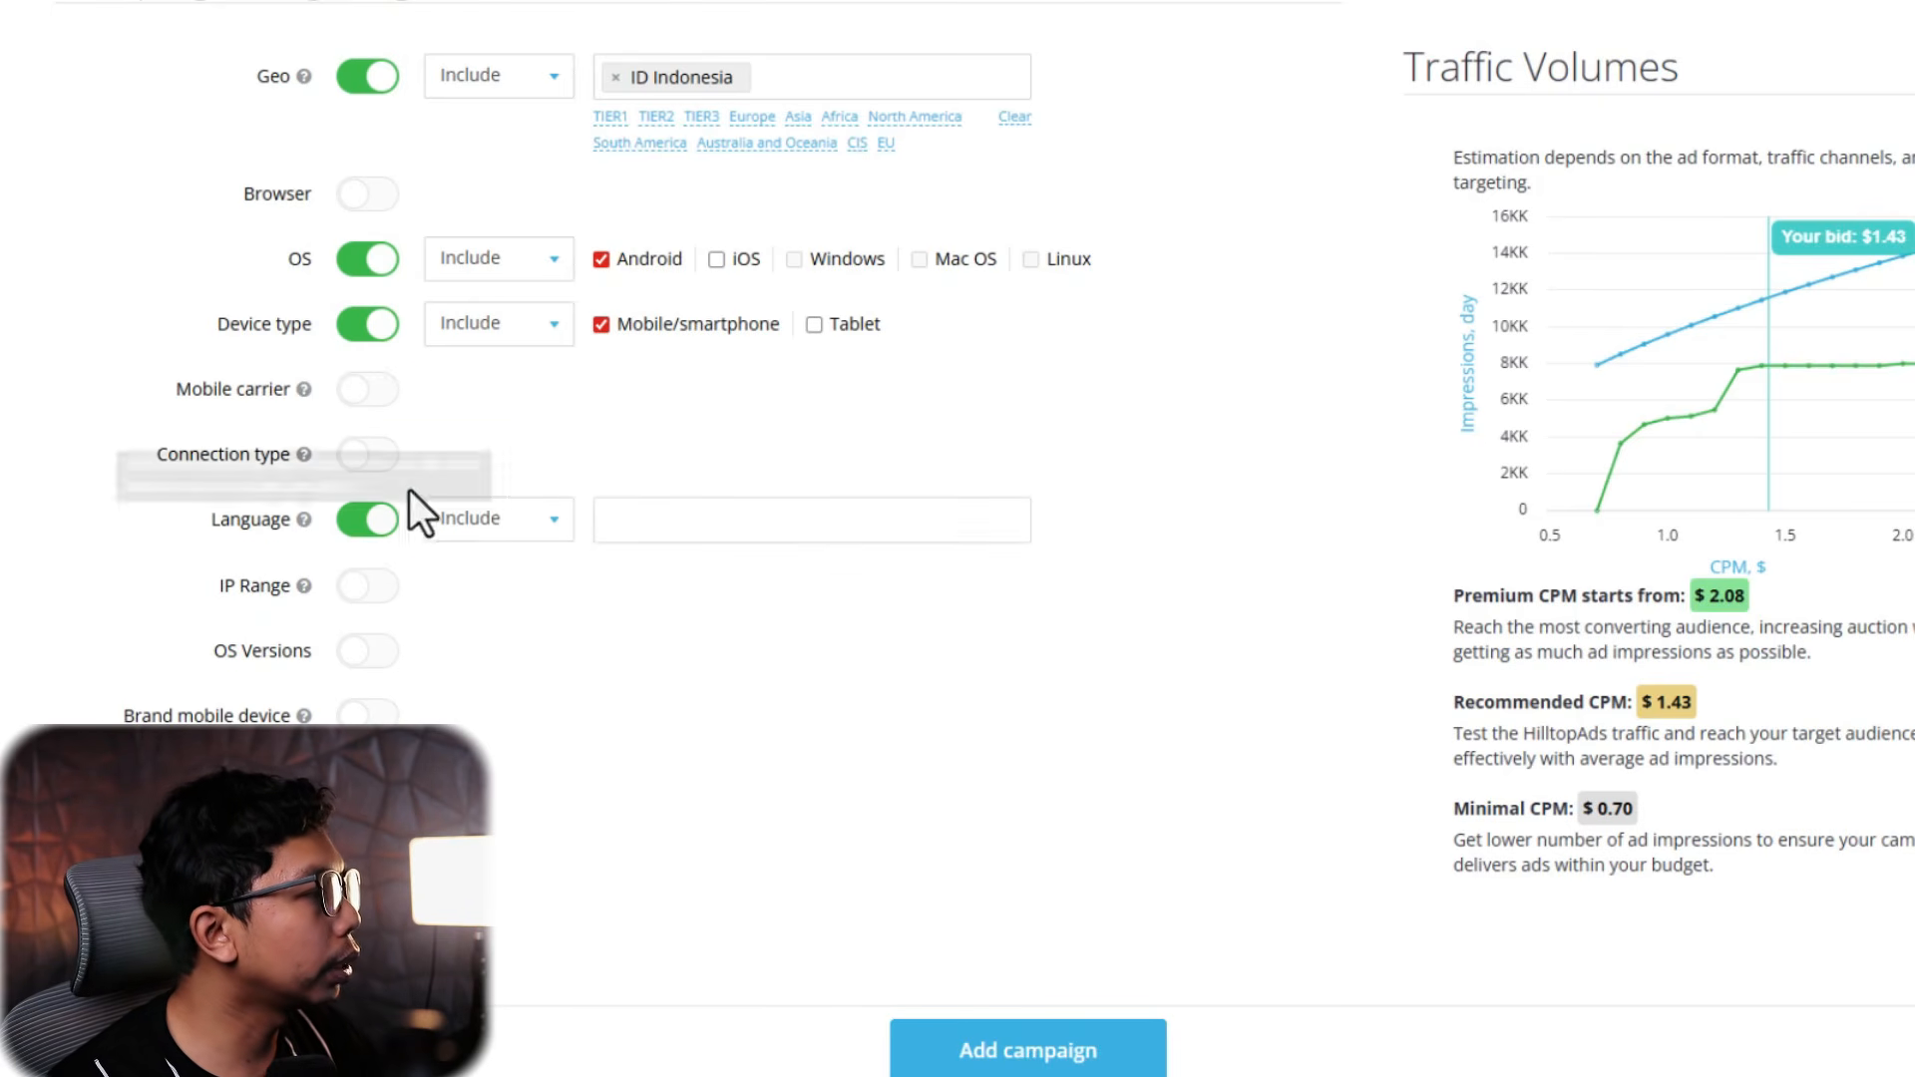
left_click(546, 520)
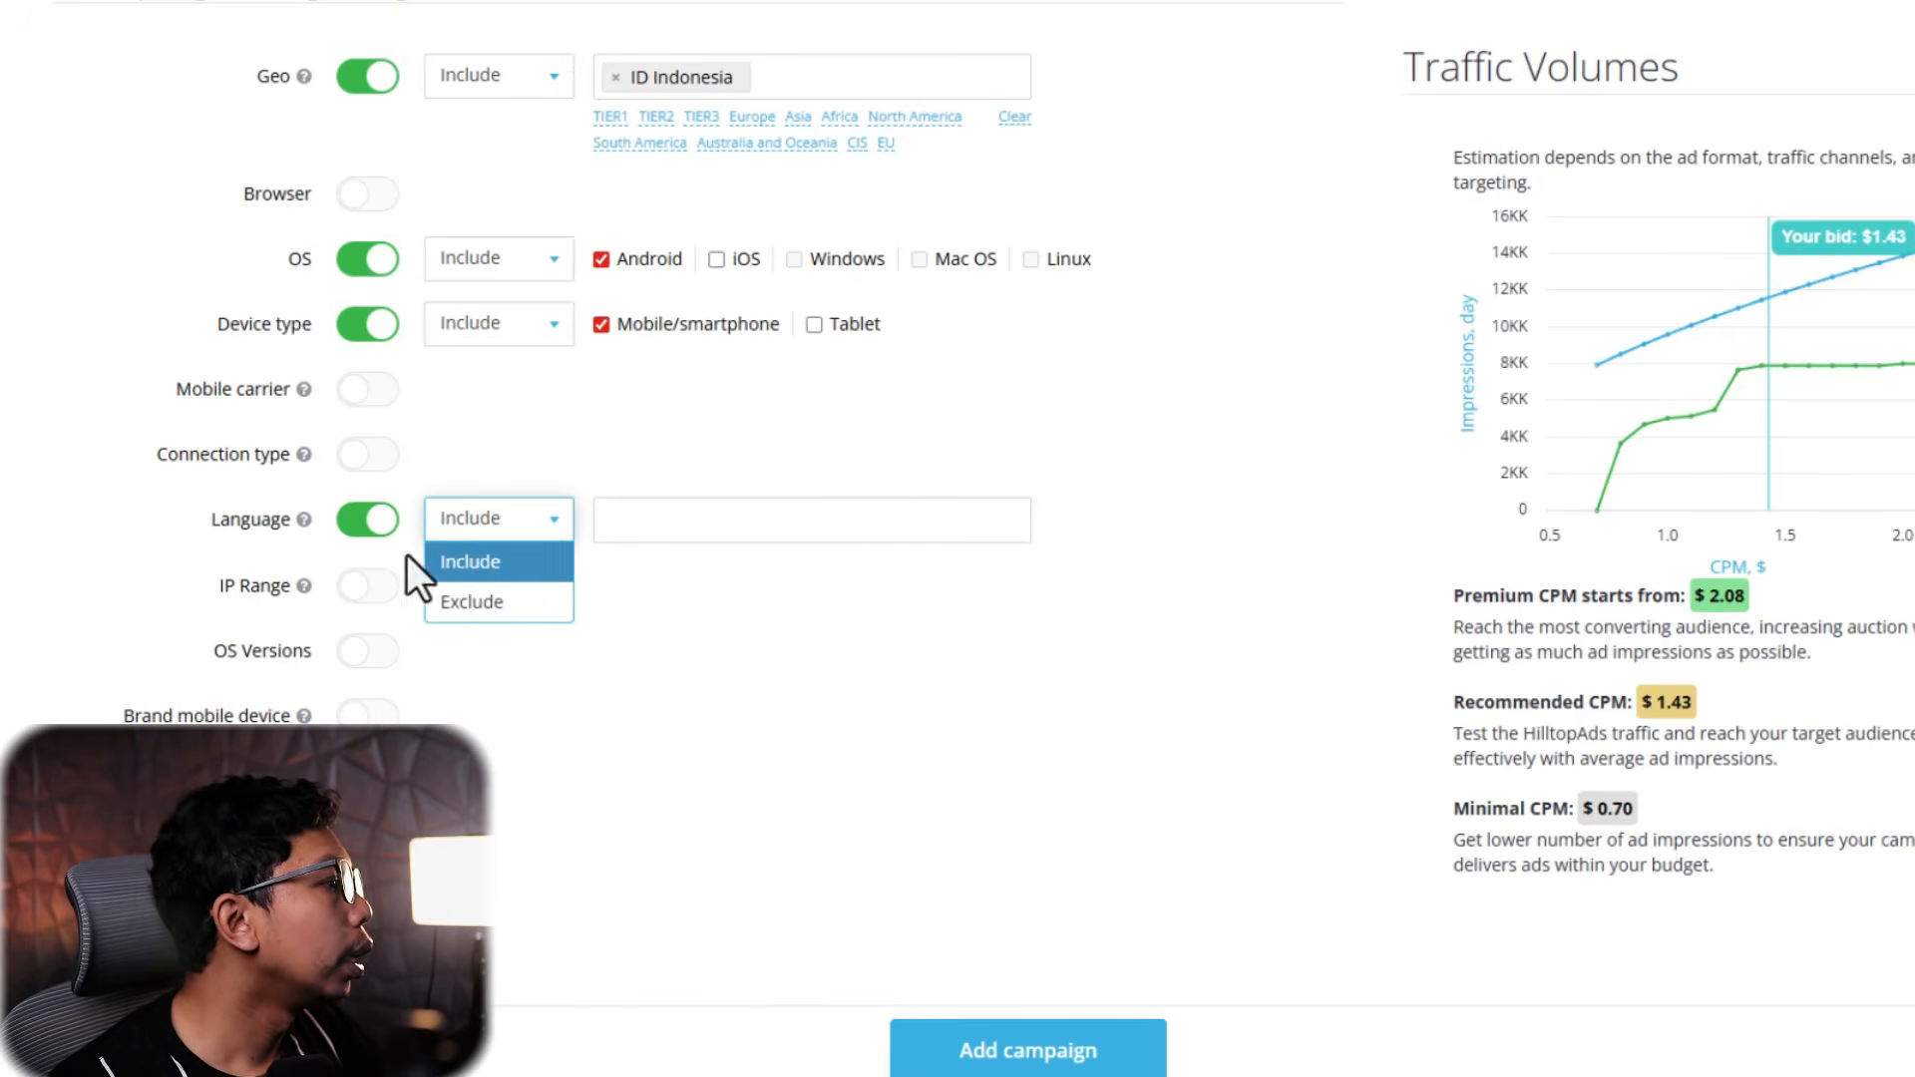
left_click(661, 528)
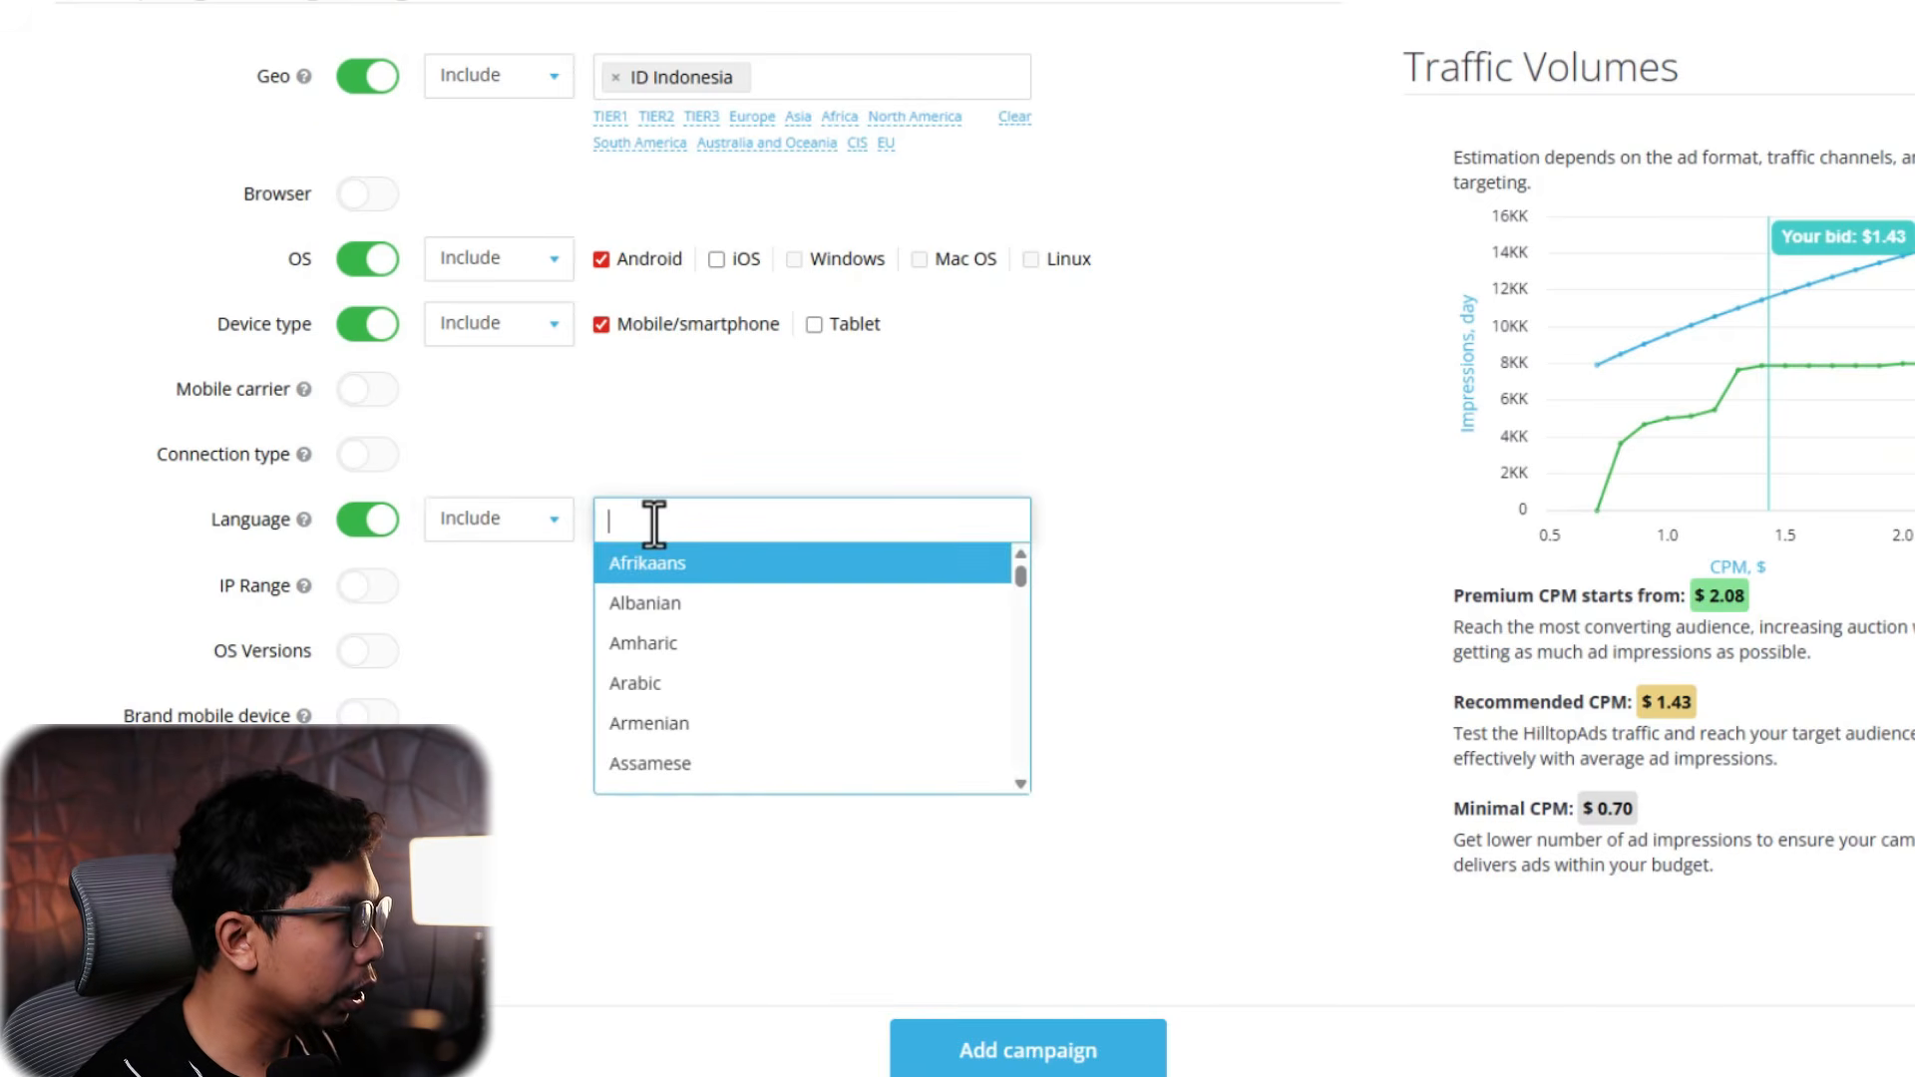
type("ind")
left_click(691, 602)
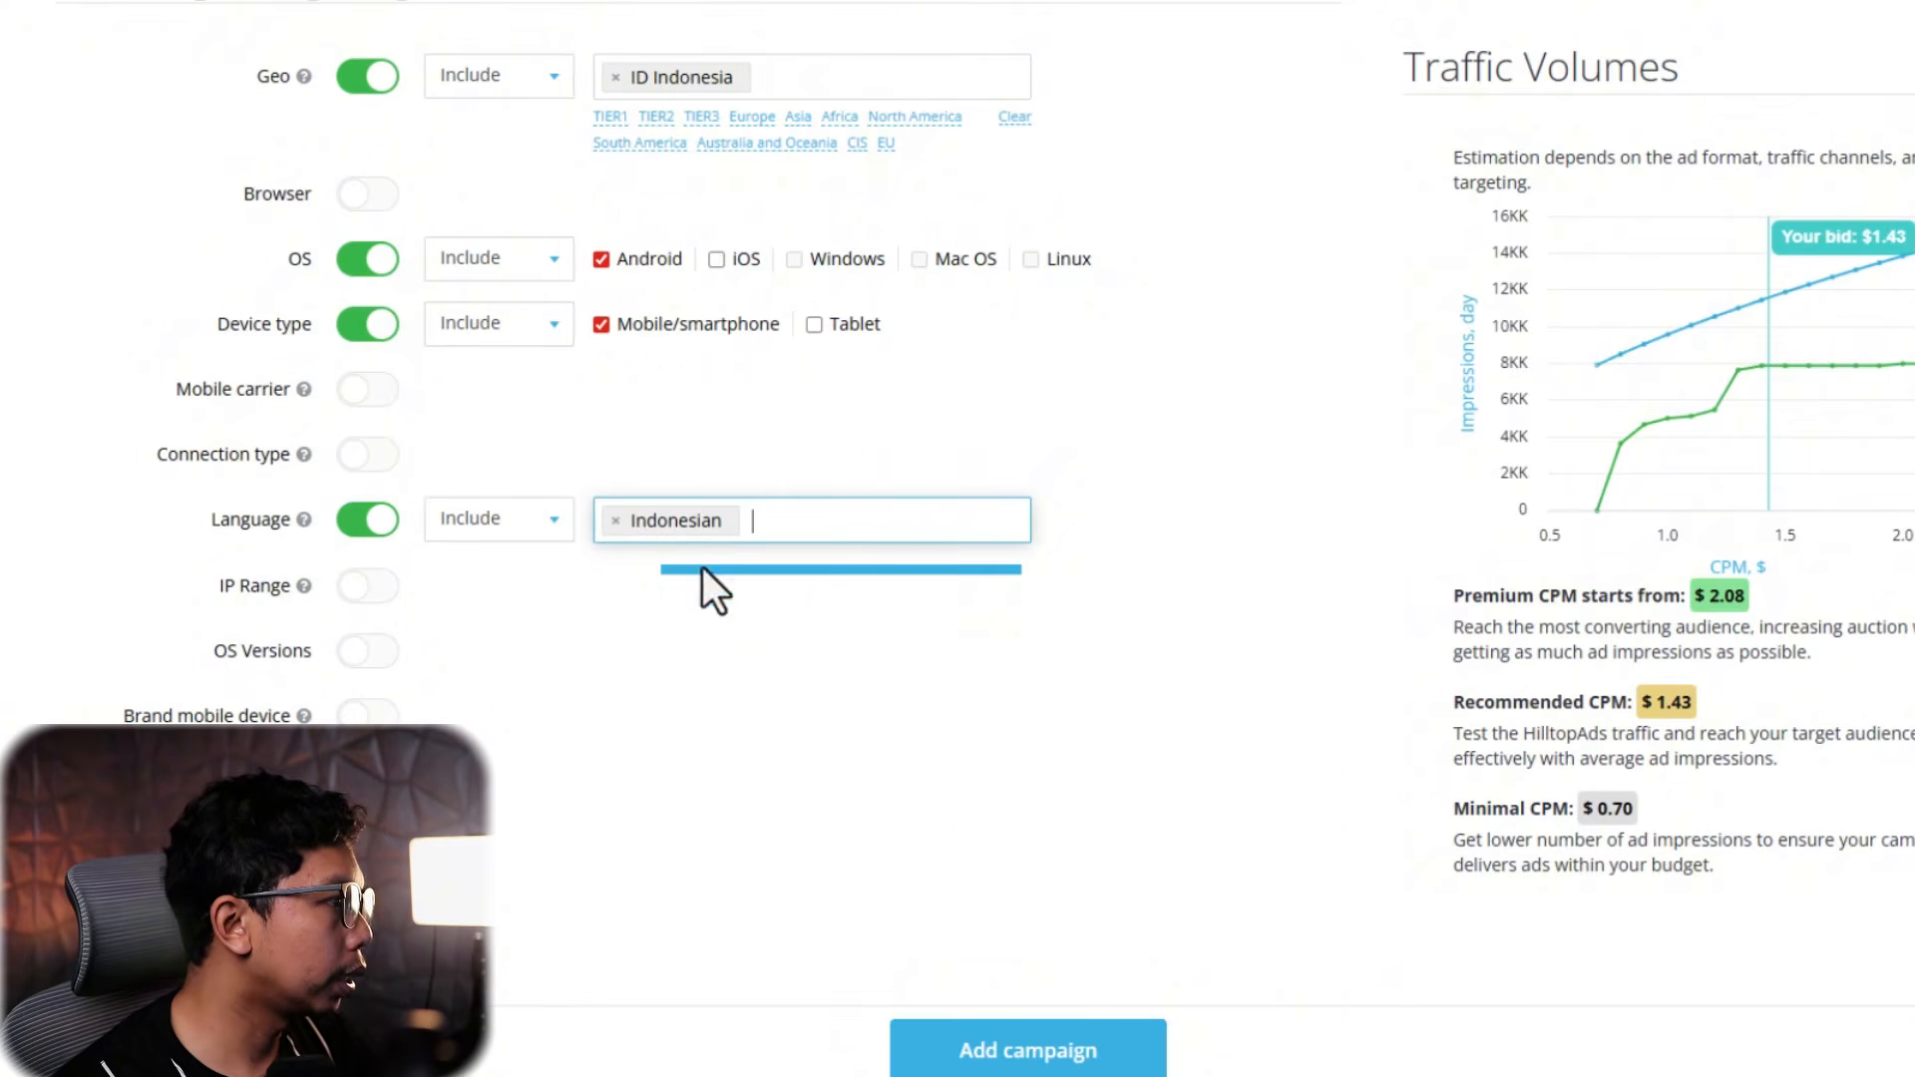
type("eng")
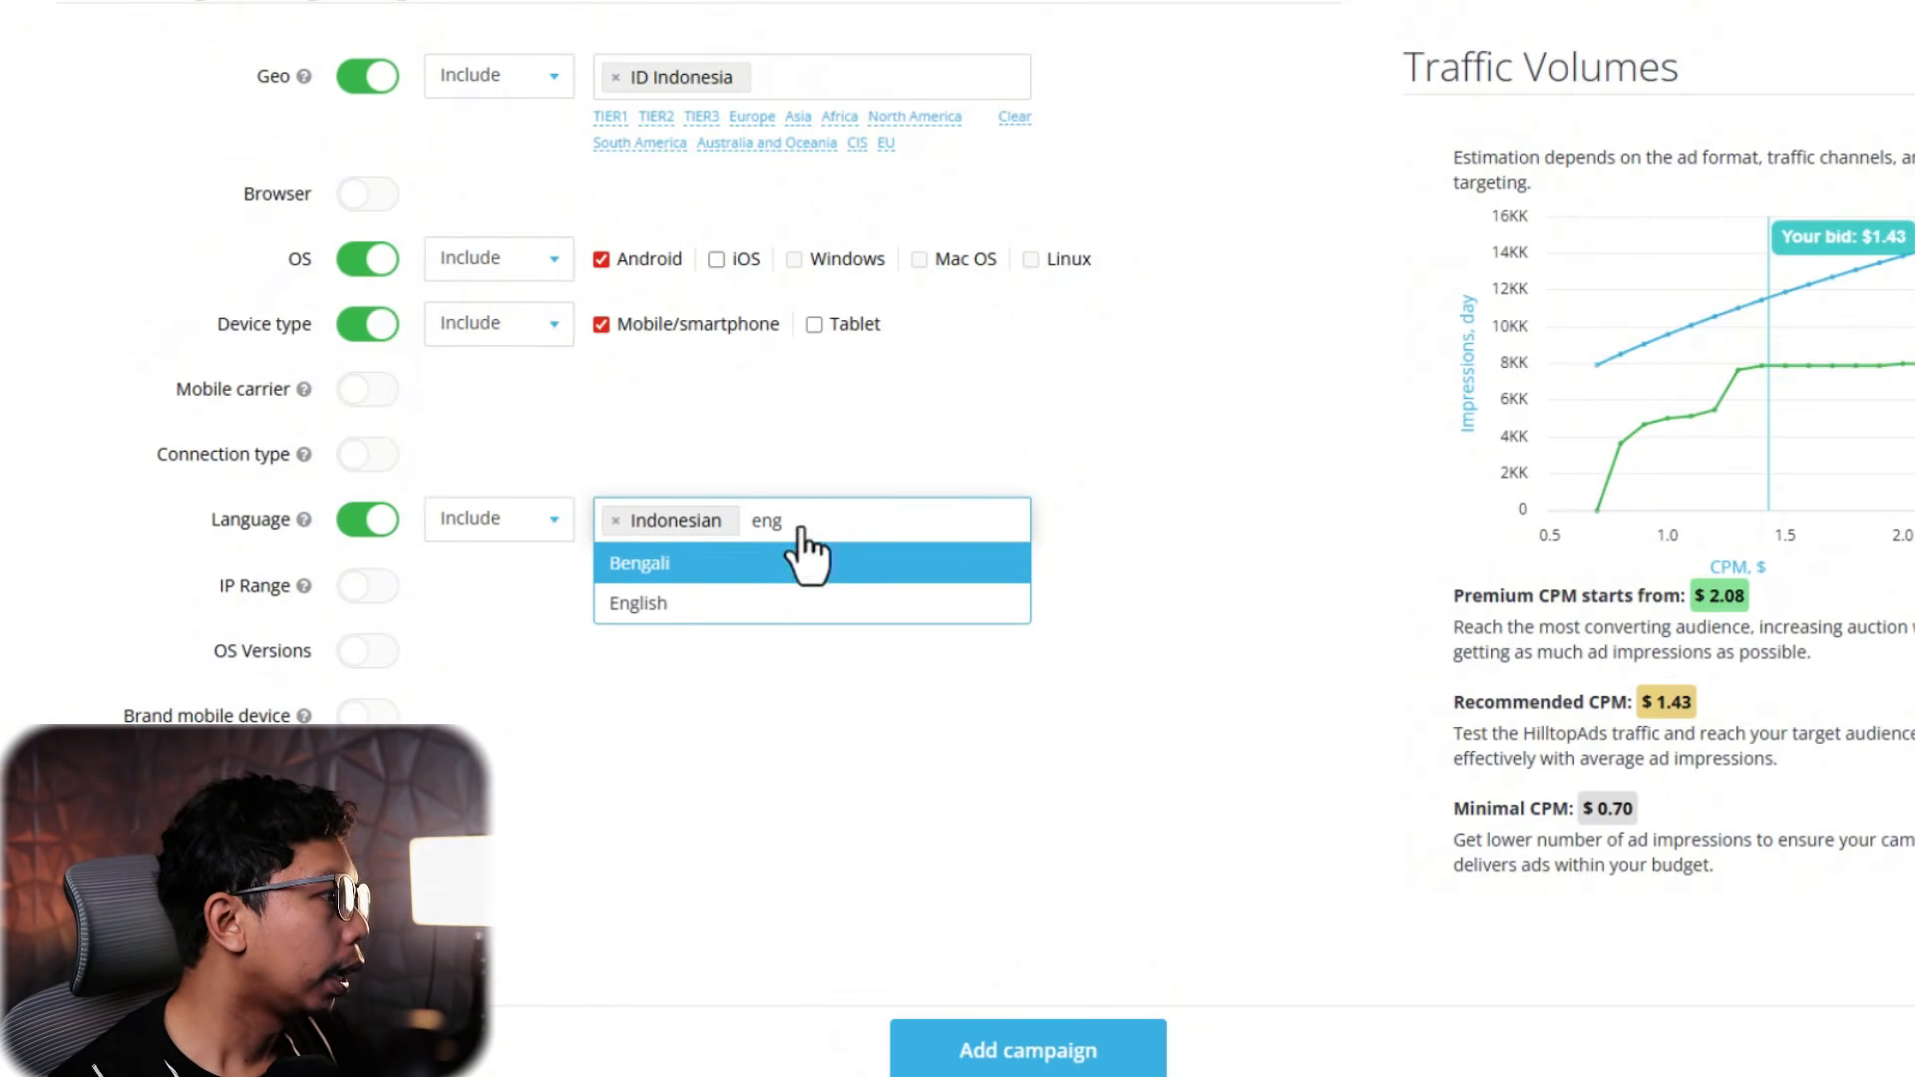
left_click(785, 608)
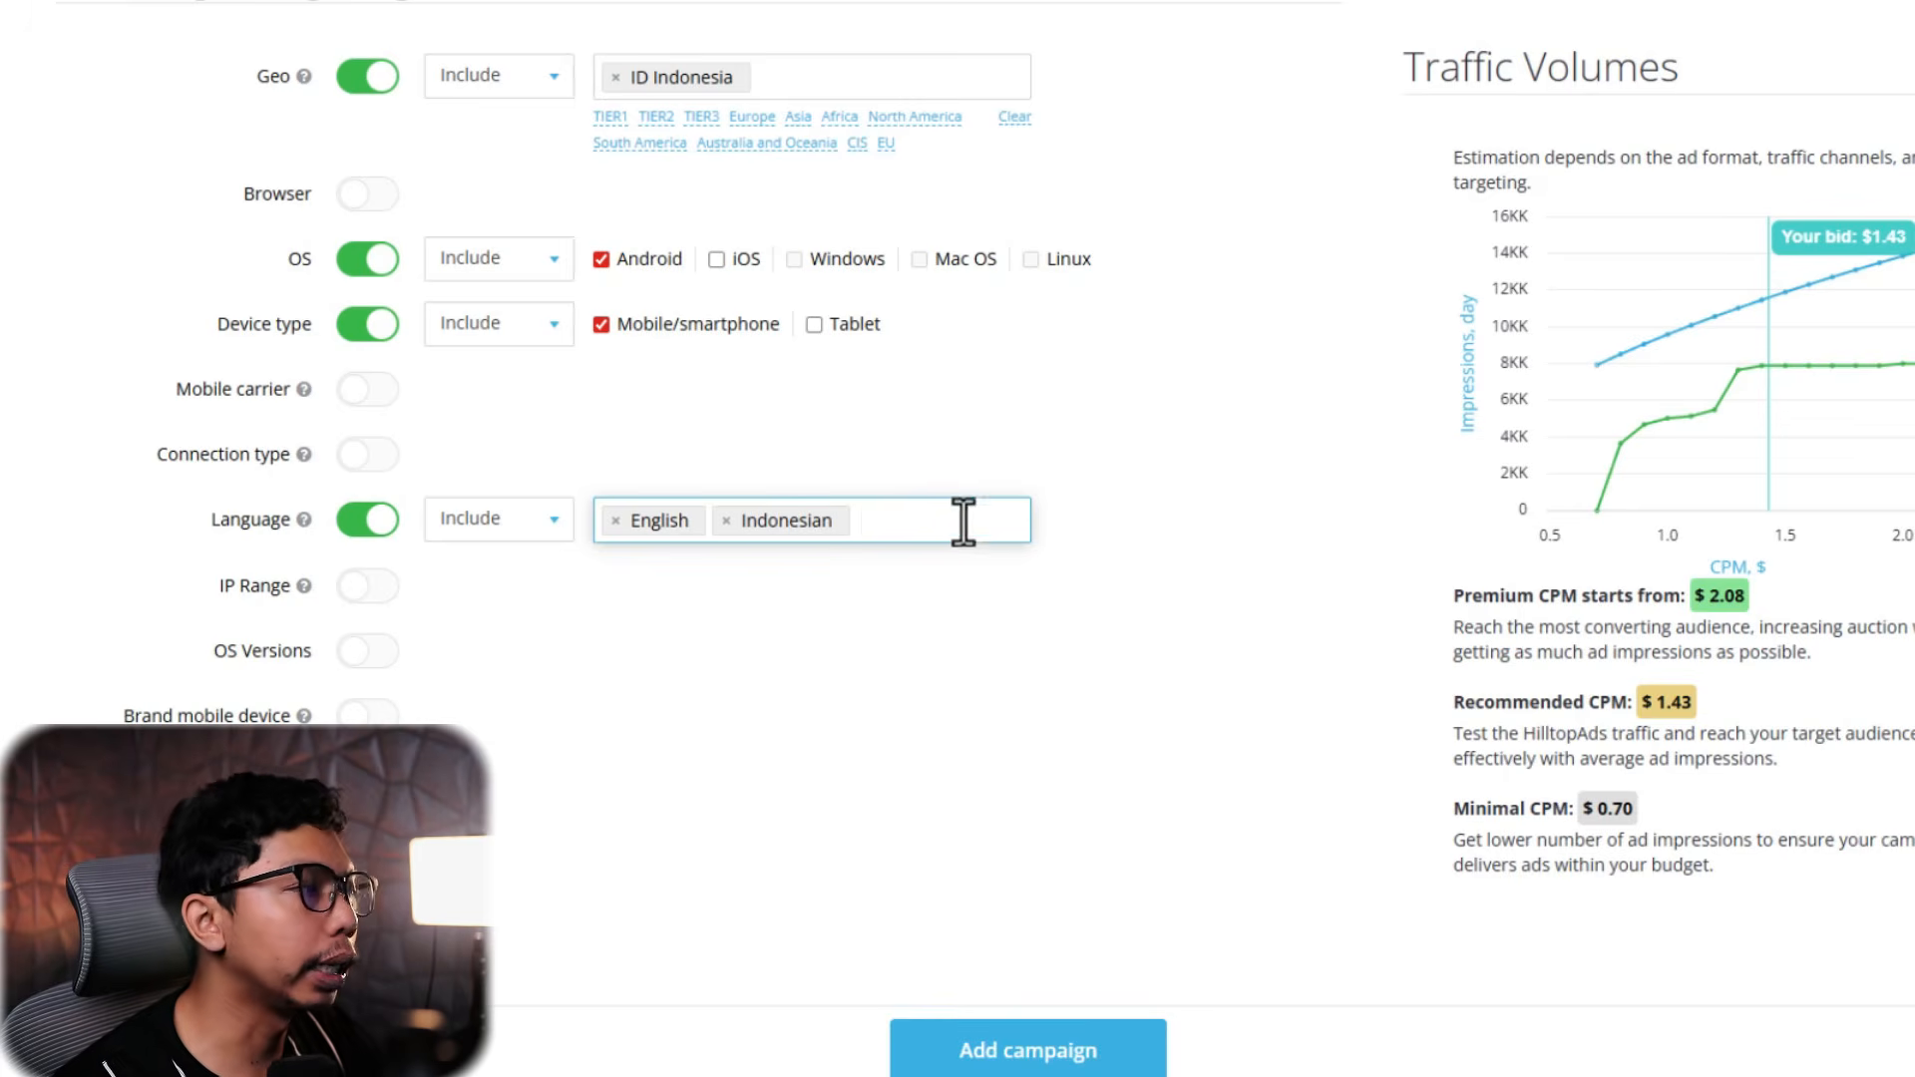
Examine the OS Versions, Brand mobile device, ISP and Interests targeting options, leaving all of them disabled
scroll(421, 444, "down", 1)
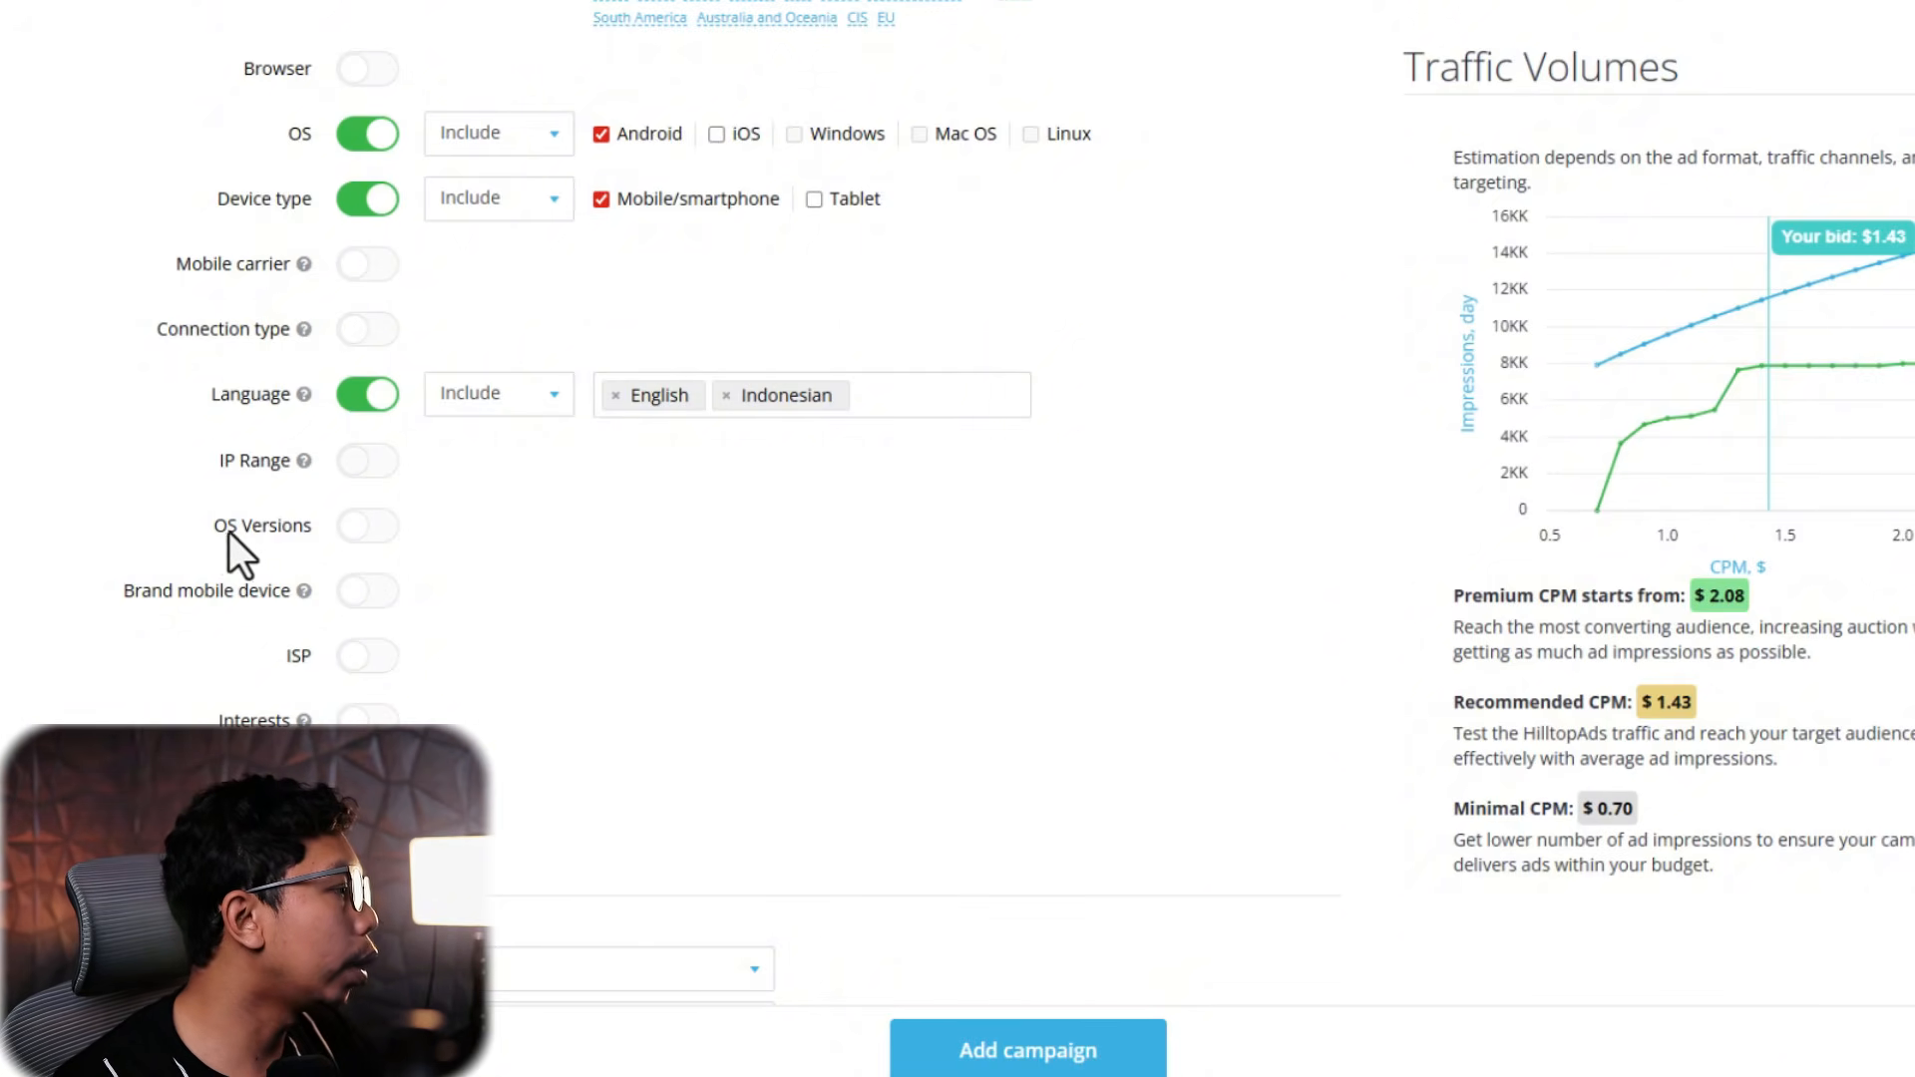
left_click(368, 531)
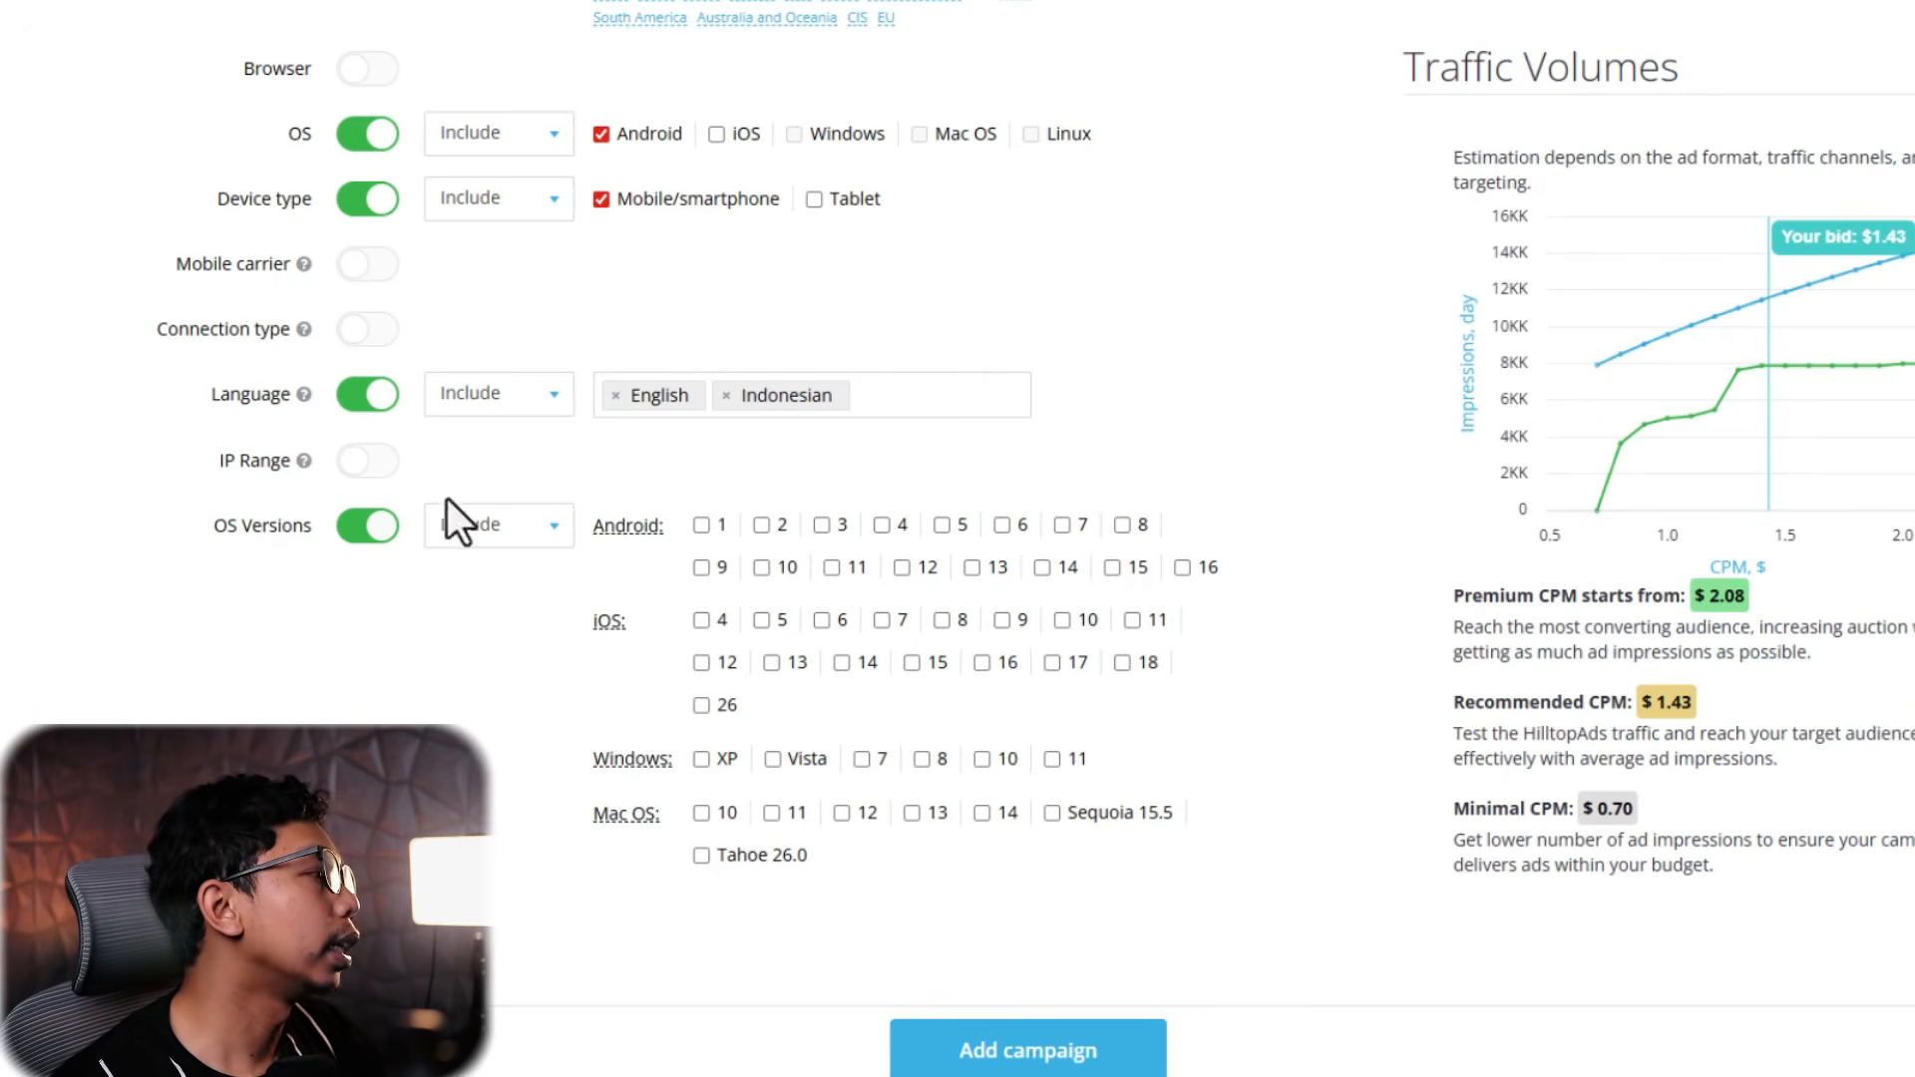
left_click(366, 526)
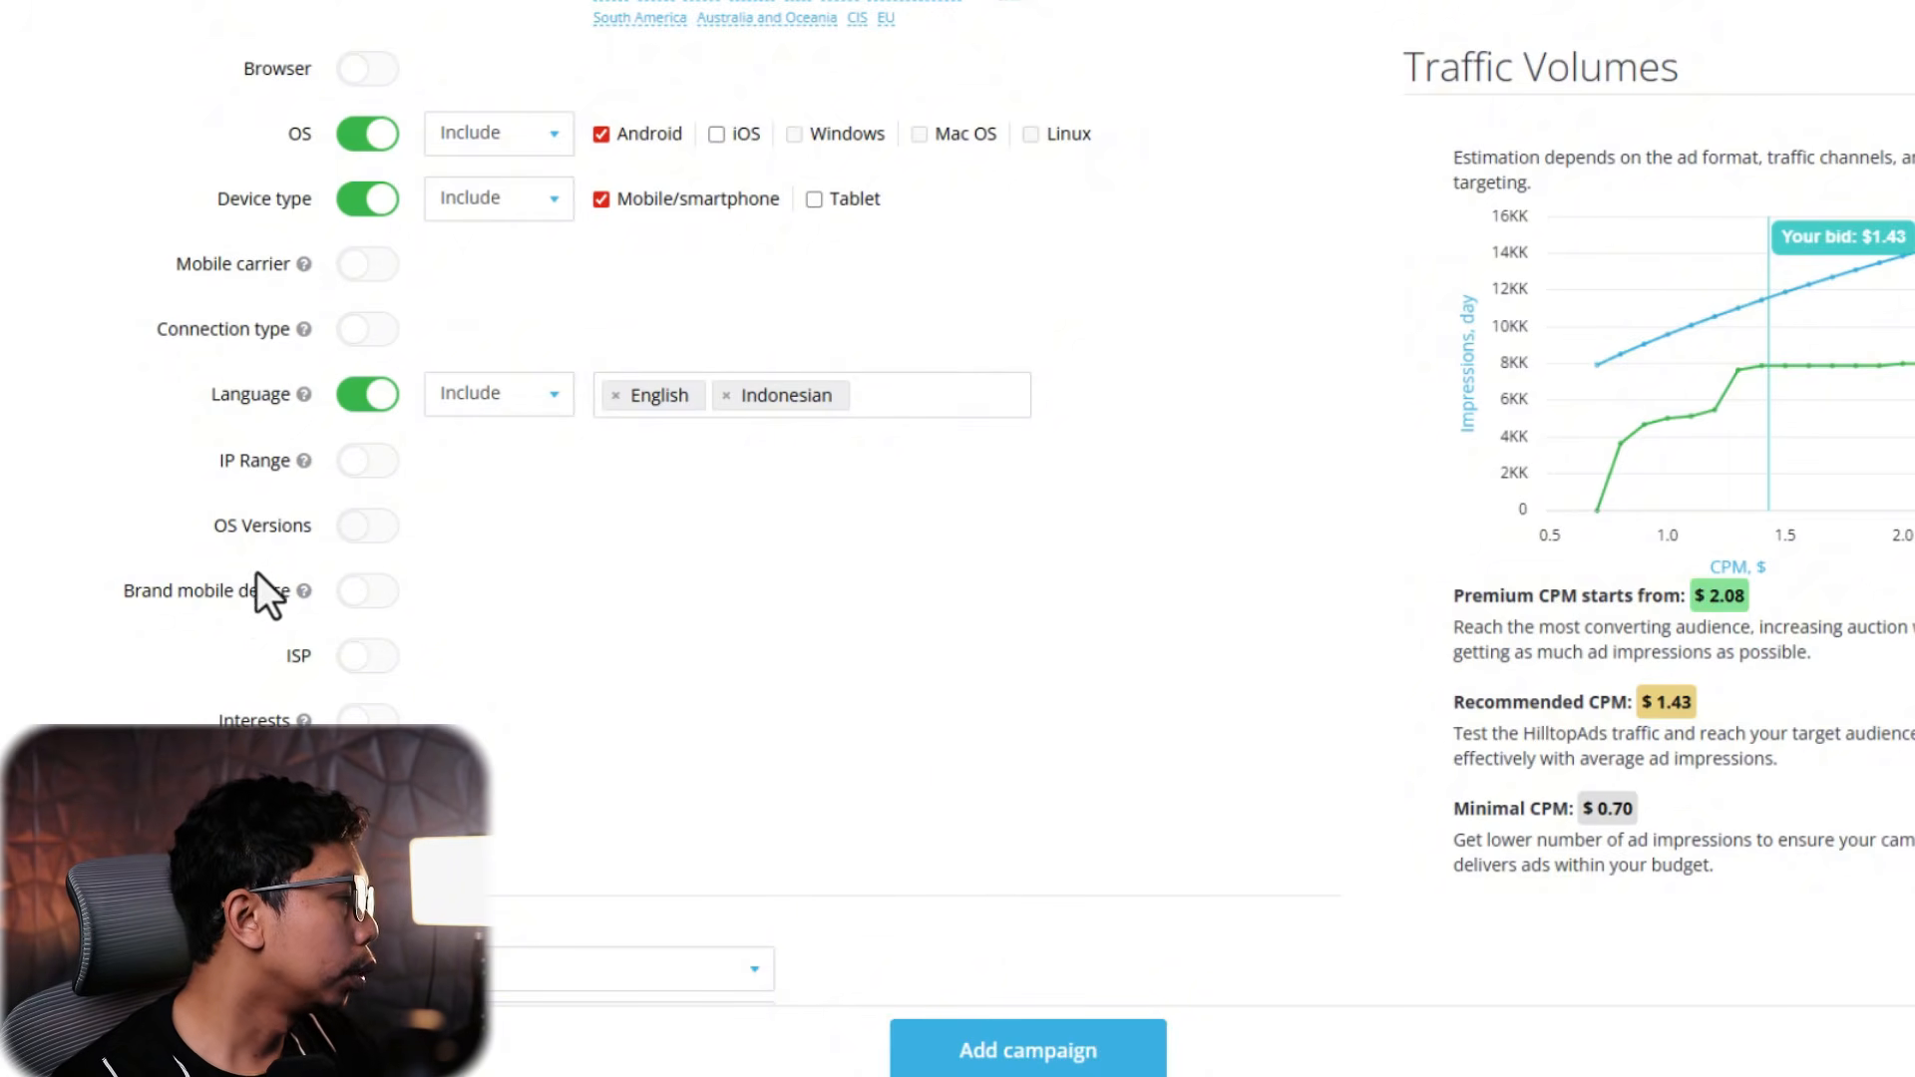
left_click(361, 598)
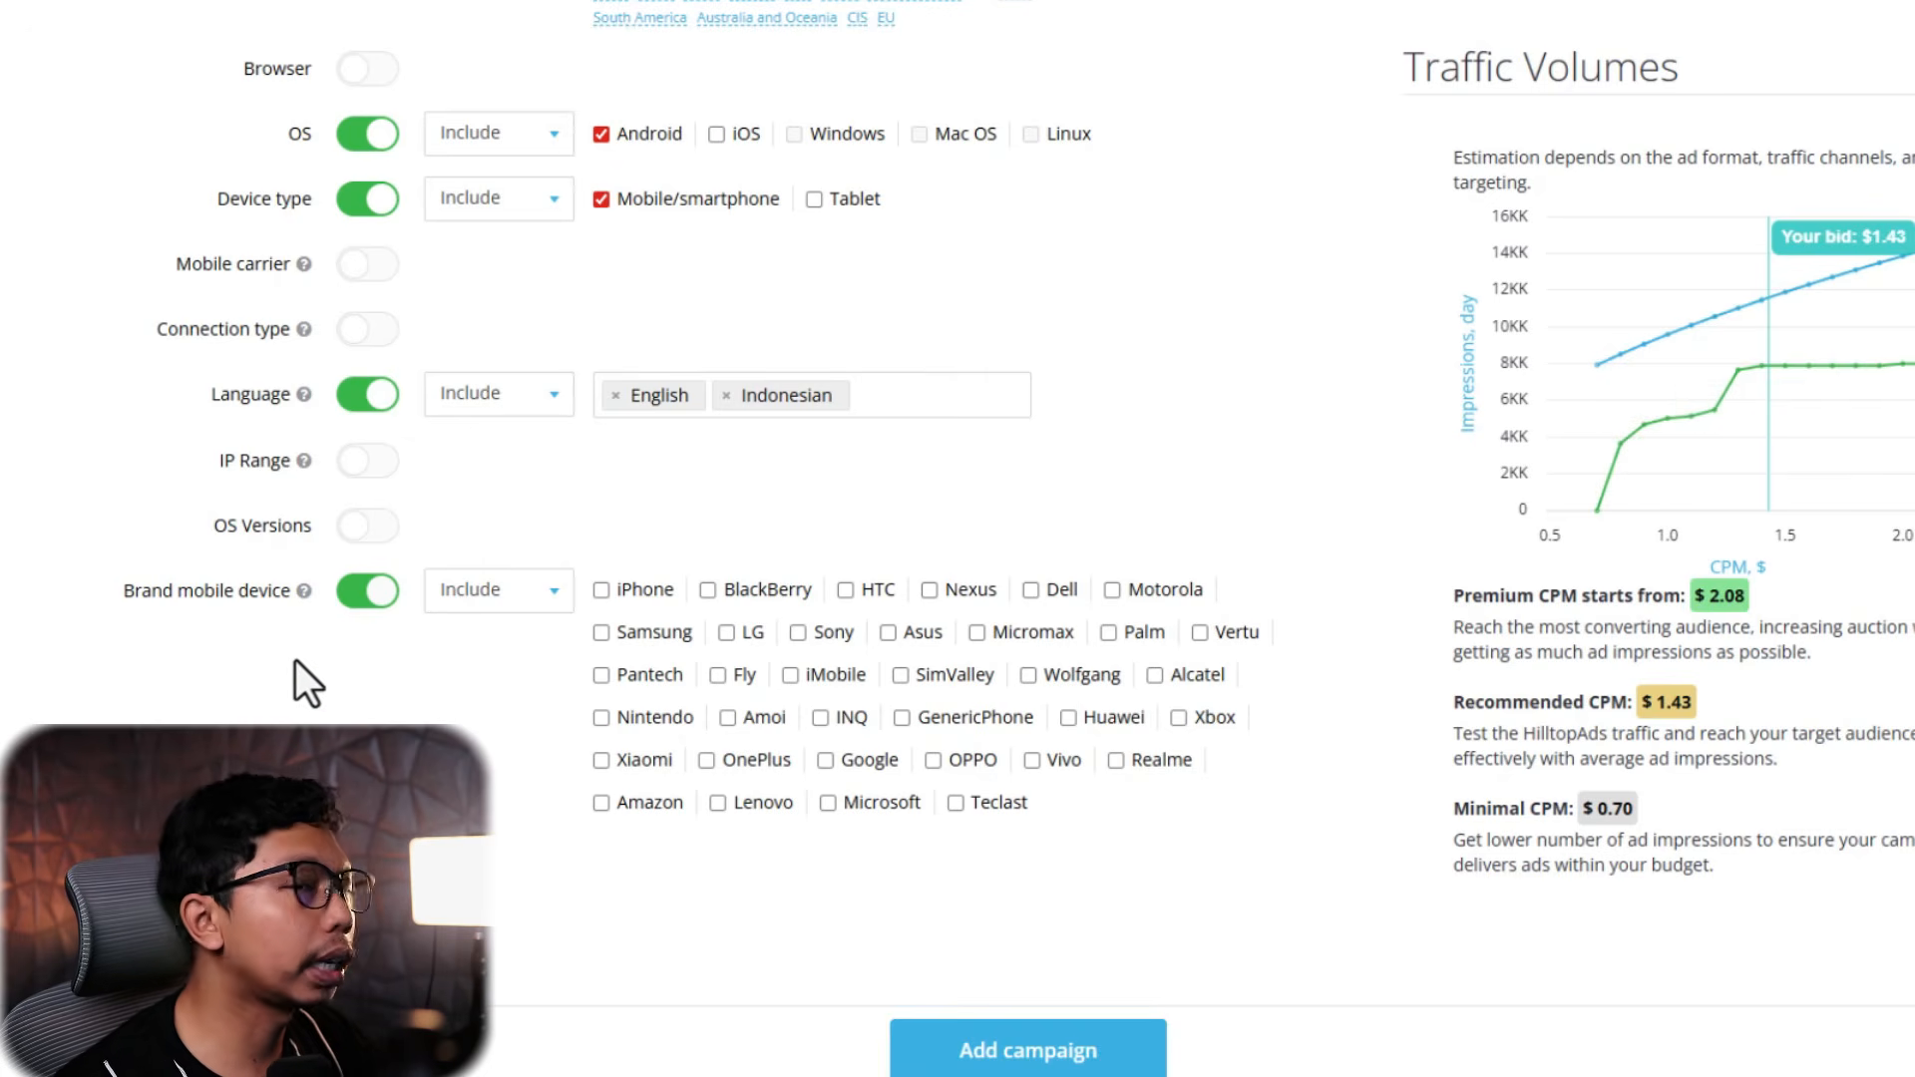
left_click(359, 594)
left_click(345, 658)
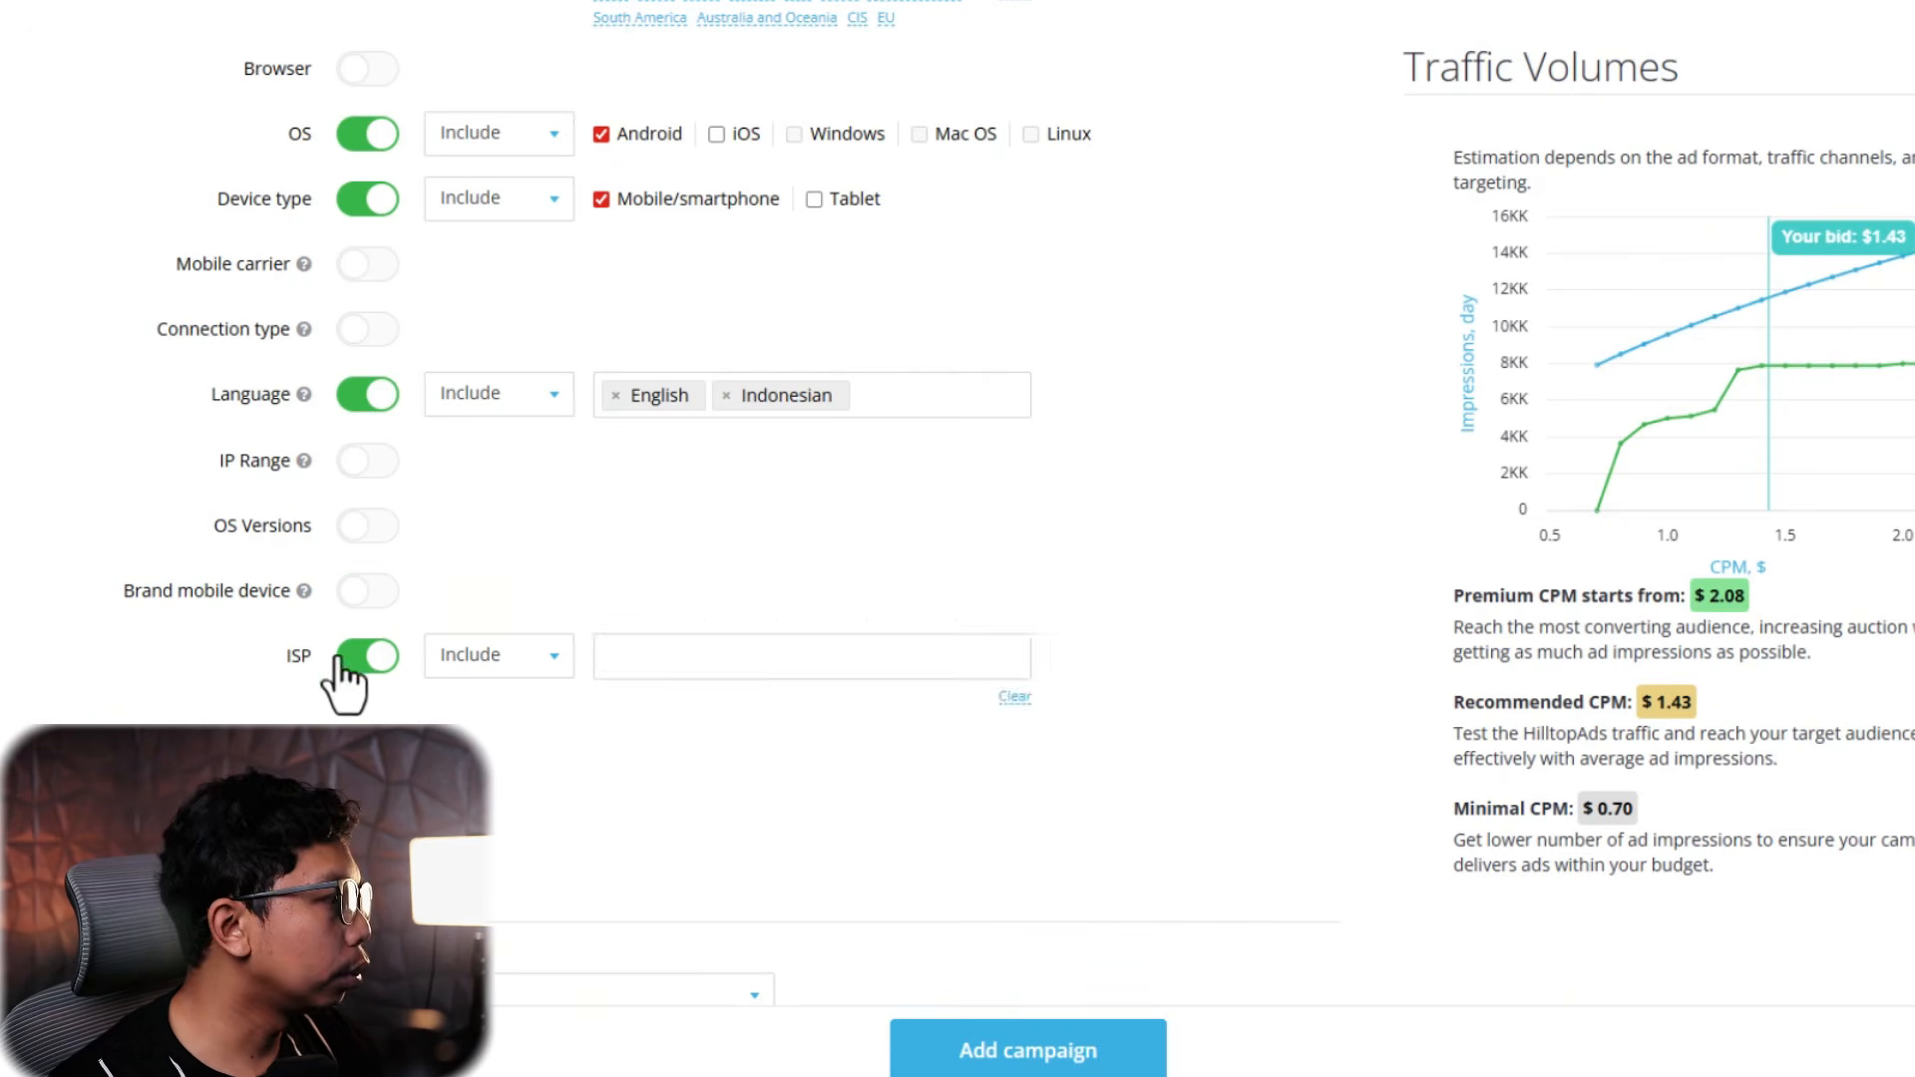
left_click(346, 659)
scroll(403, 676, "down", 3)
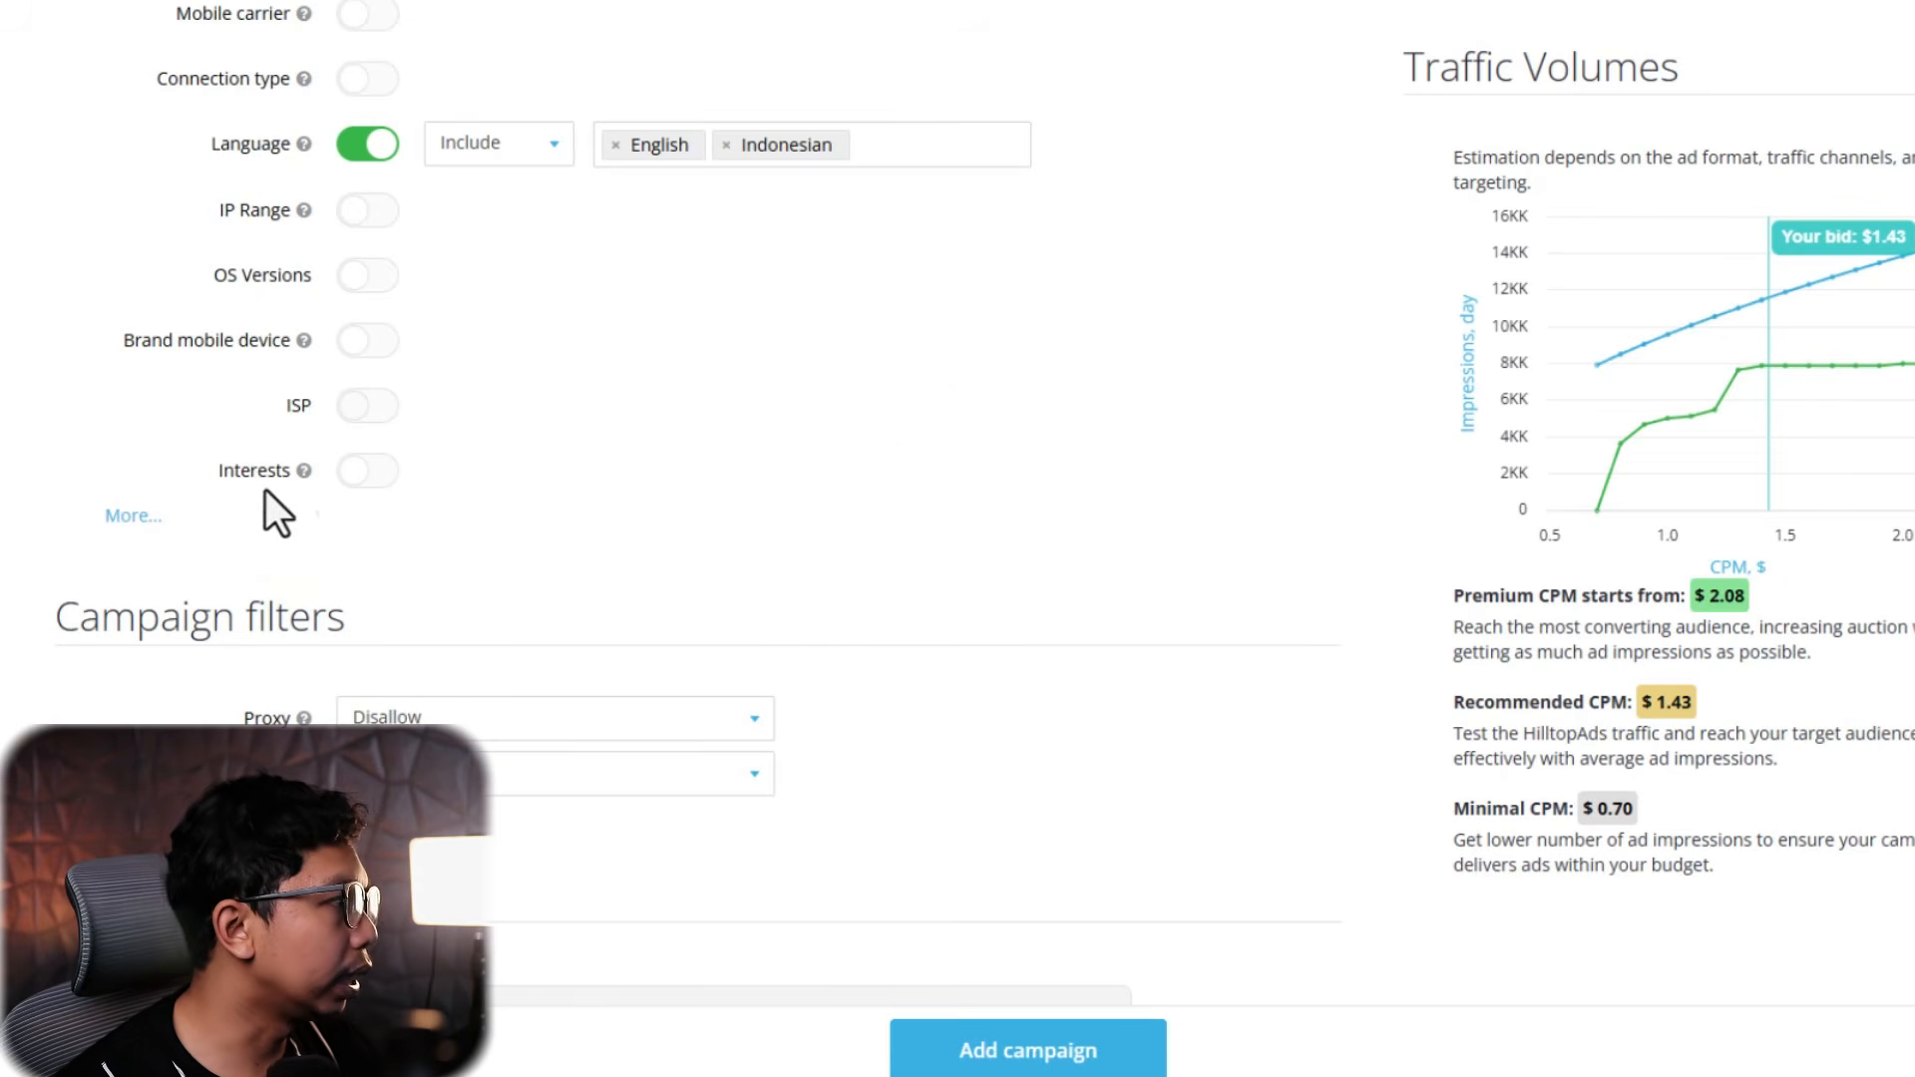
mouse_move(303, 470)
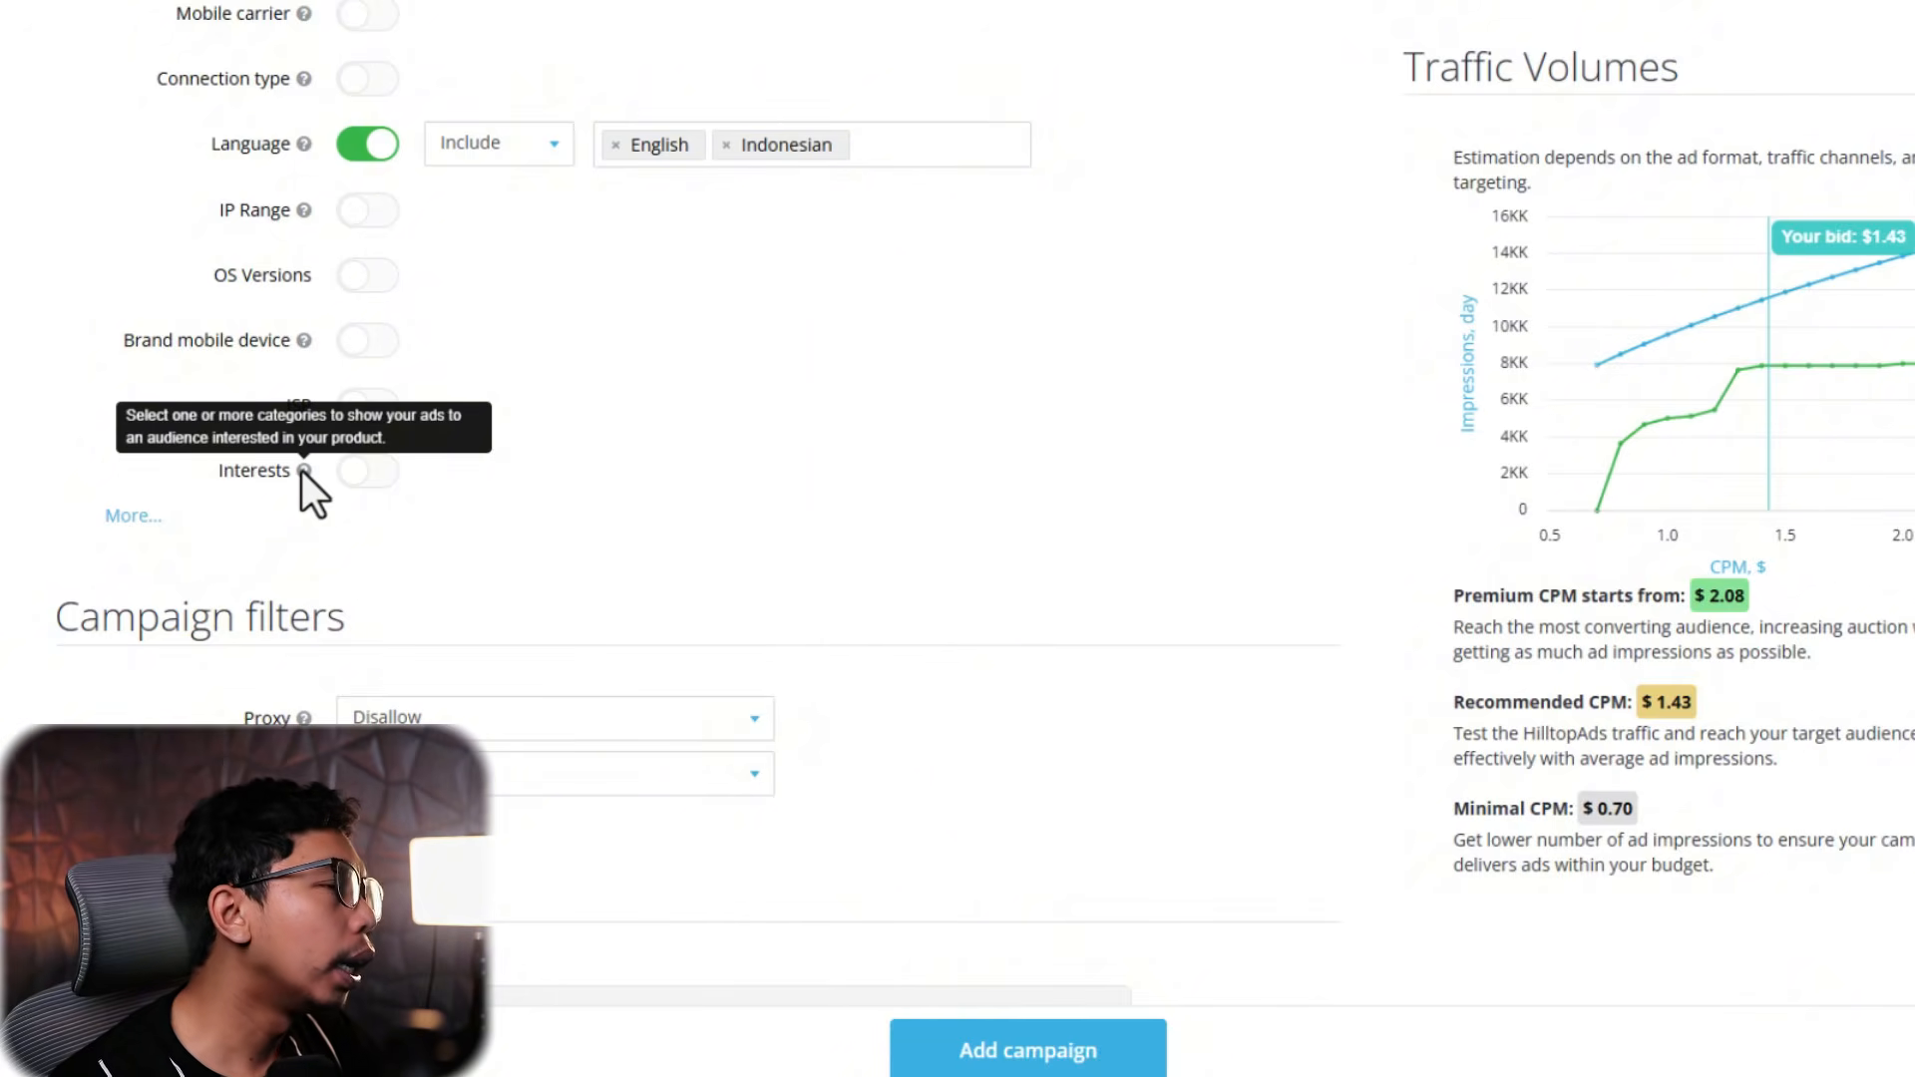
scroll(303, 471, "up", 15)
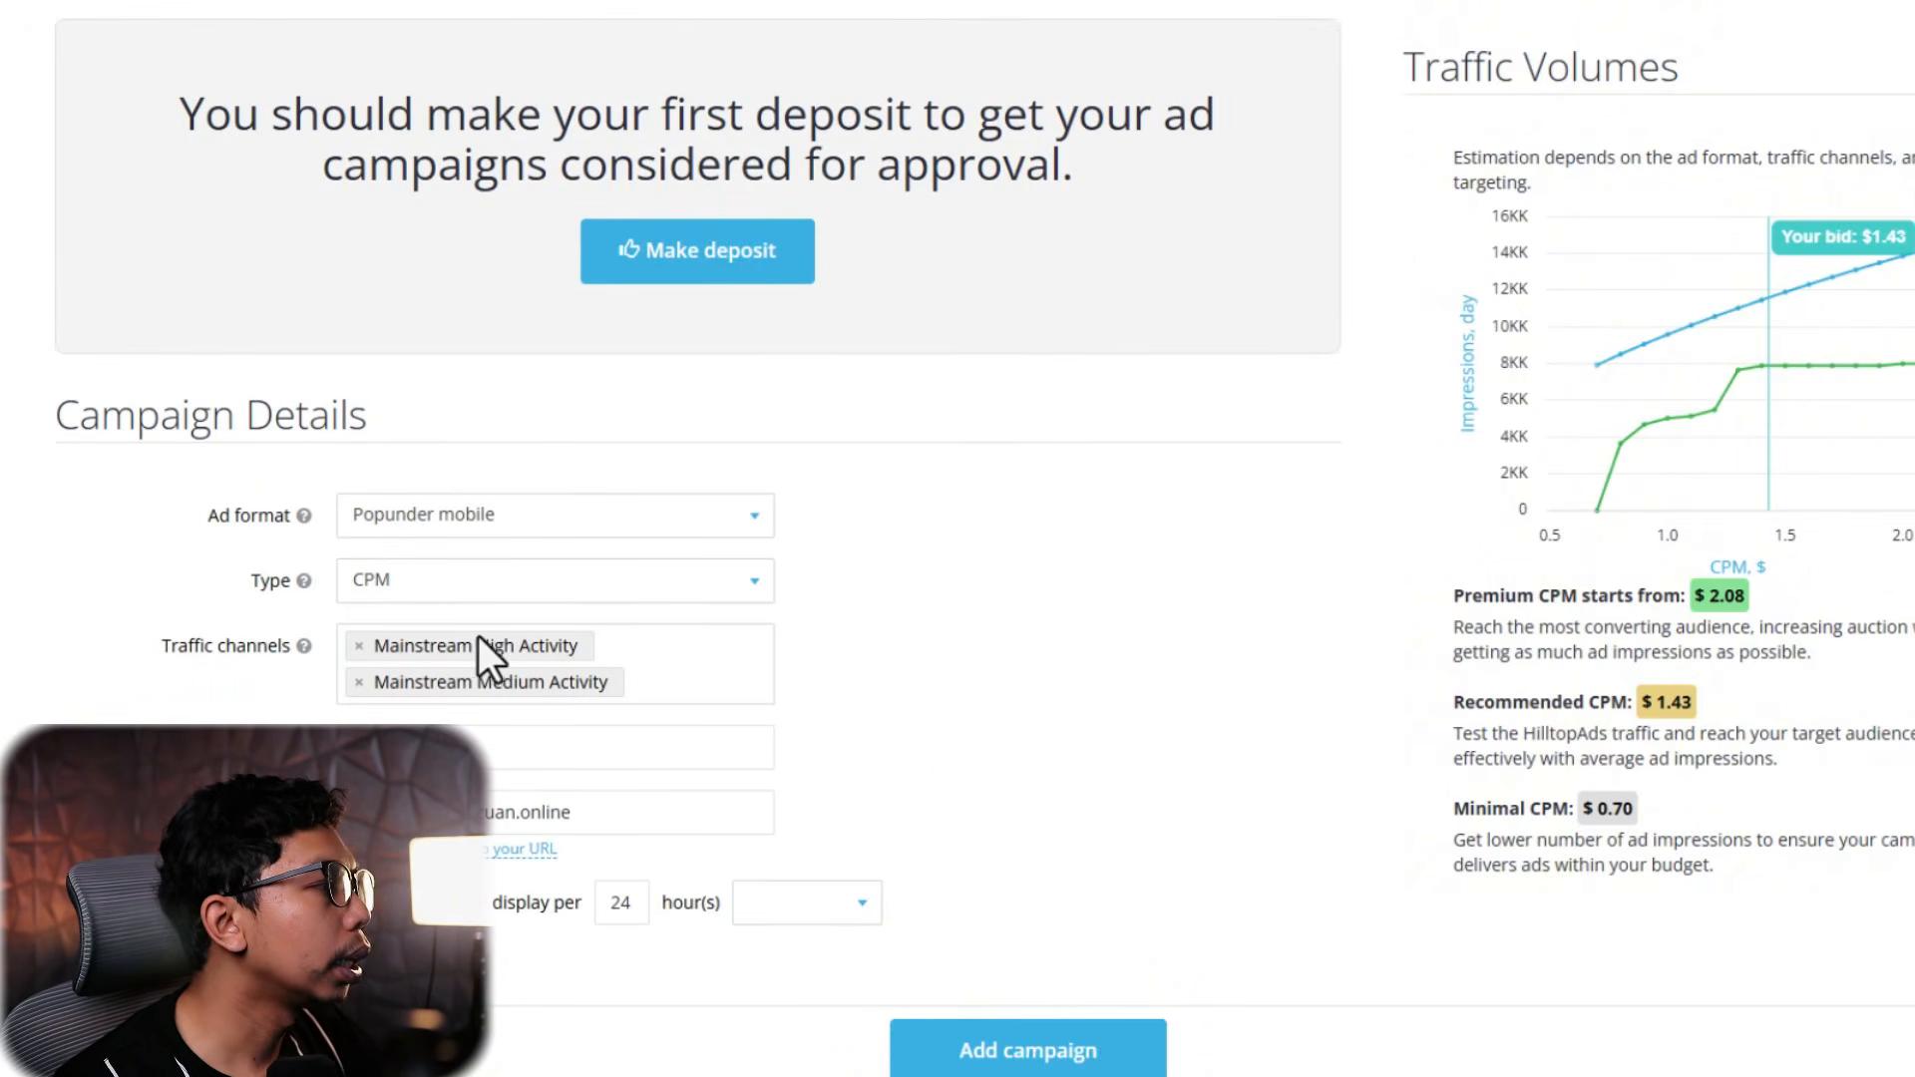
Read the Web view filter's explanation and set the filter to Disallow
scroll(506, 638, "down", 15)
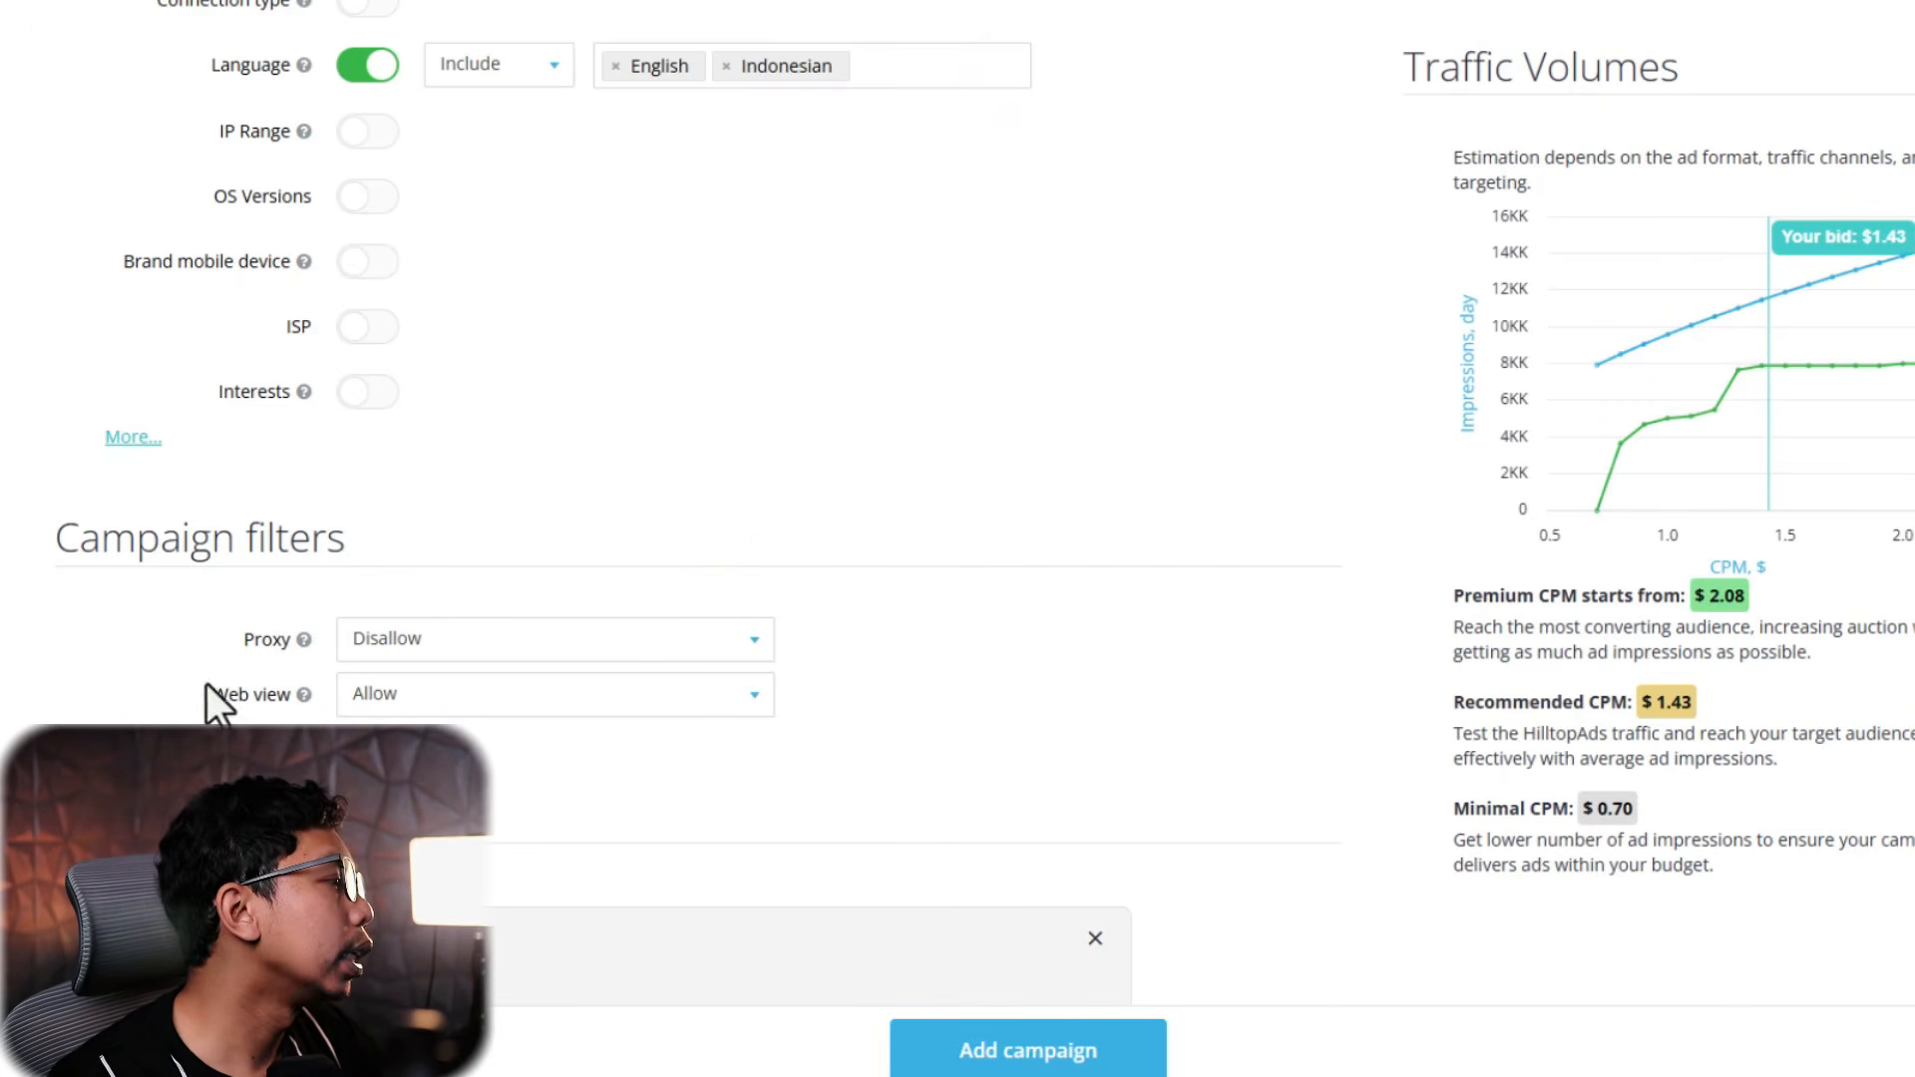
mouse_move(303, 696)
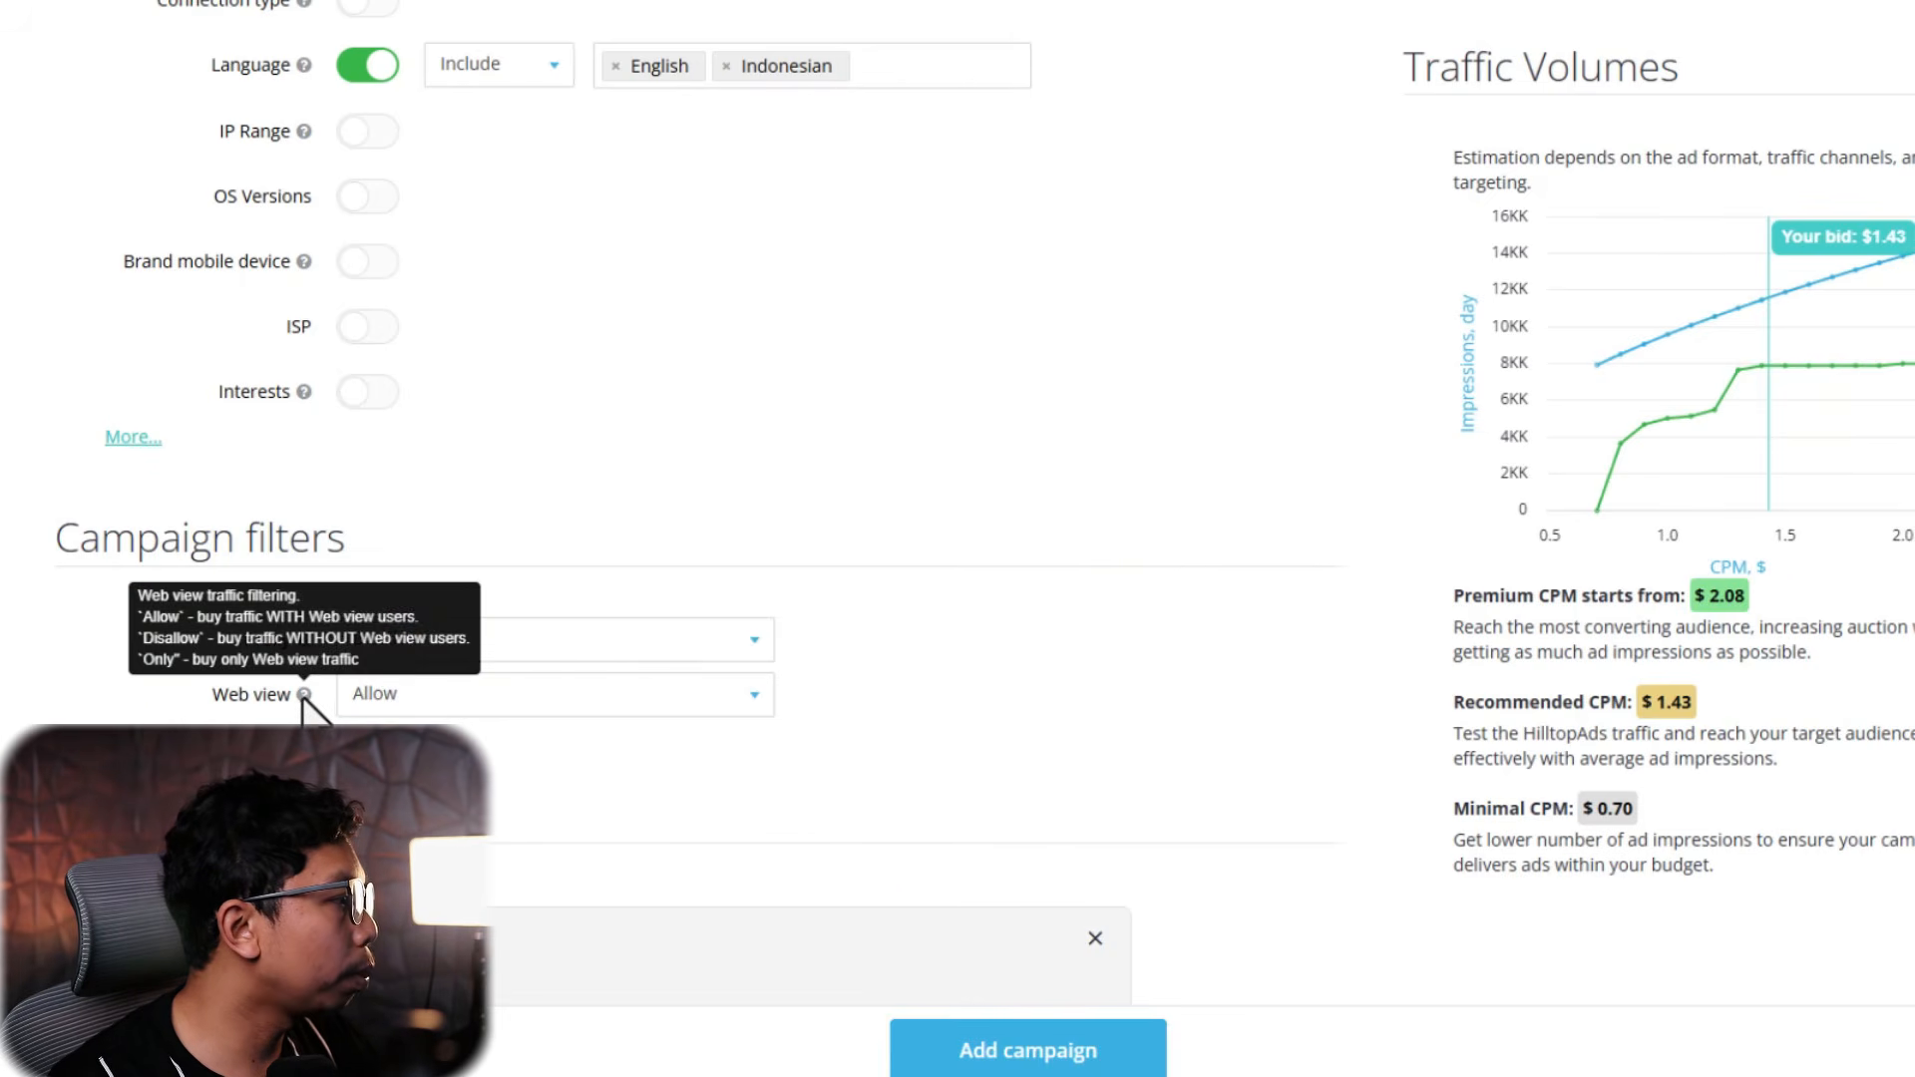
left_click(464, 698)
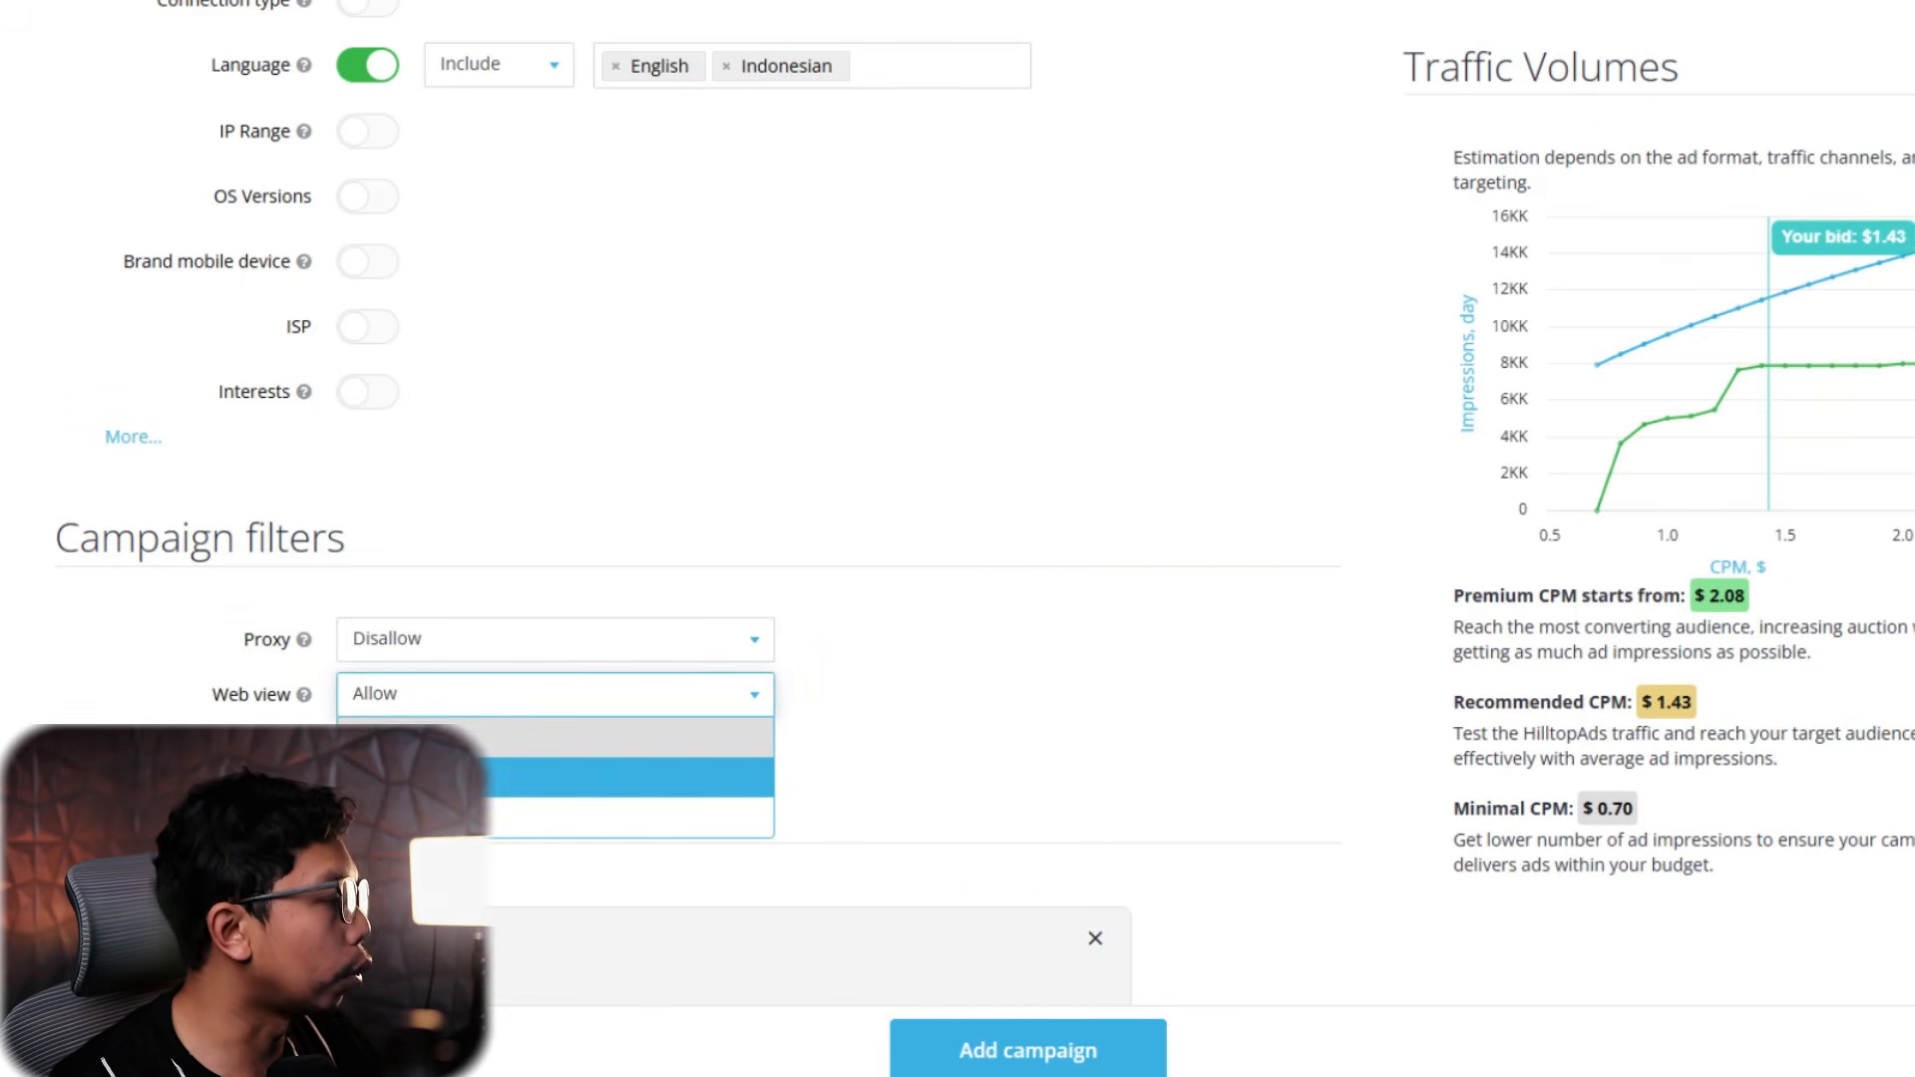
left_click(459, 777)
Add an automatic optimization rule for impressions higher than 5000, with a period of 7 days (check interval 1 hour)
scroll(978, 698, "down", 5)
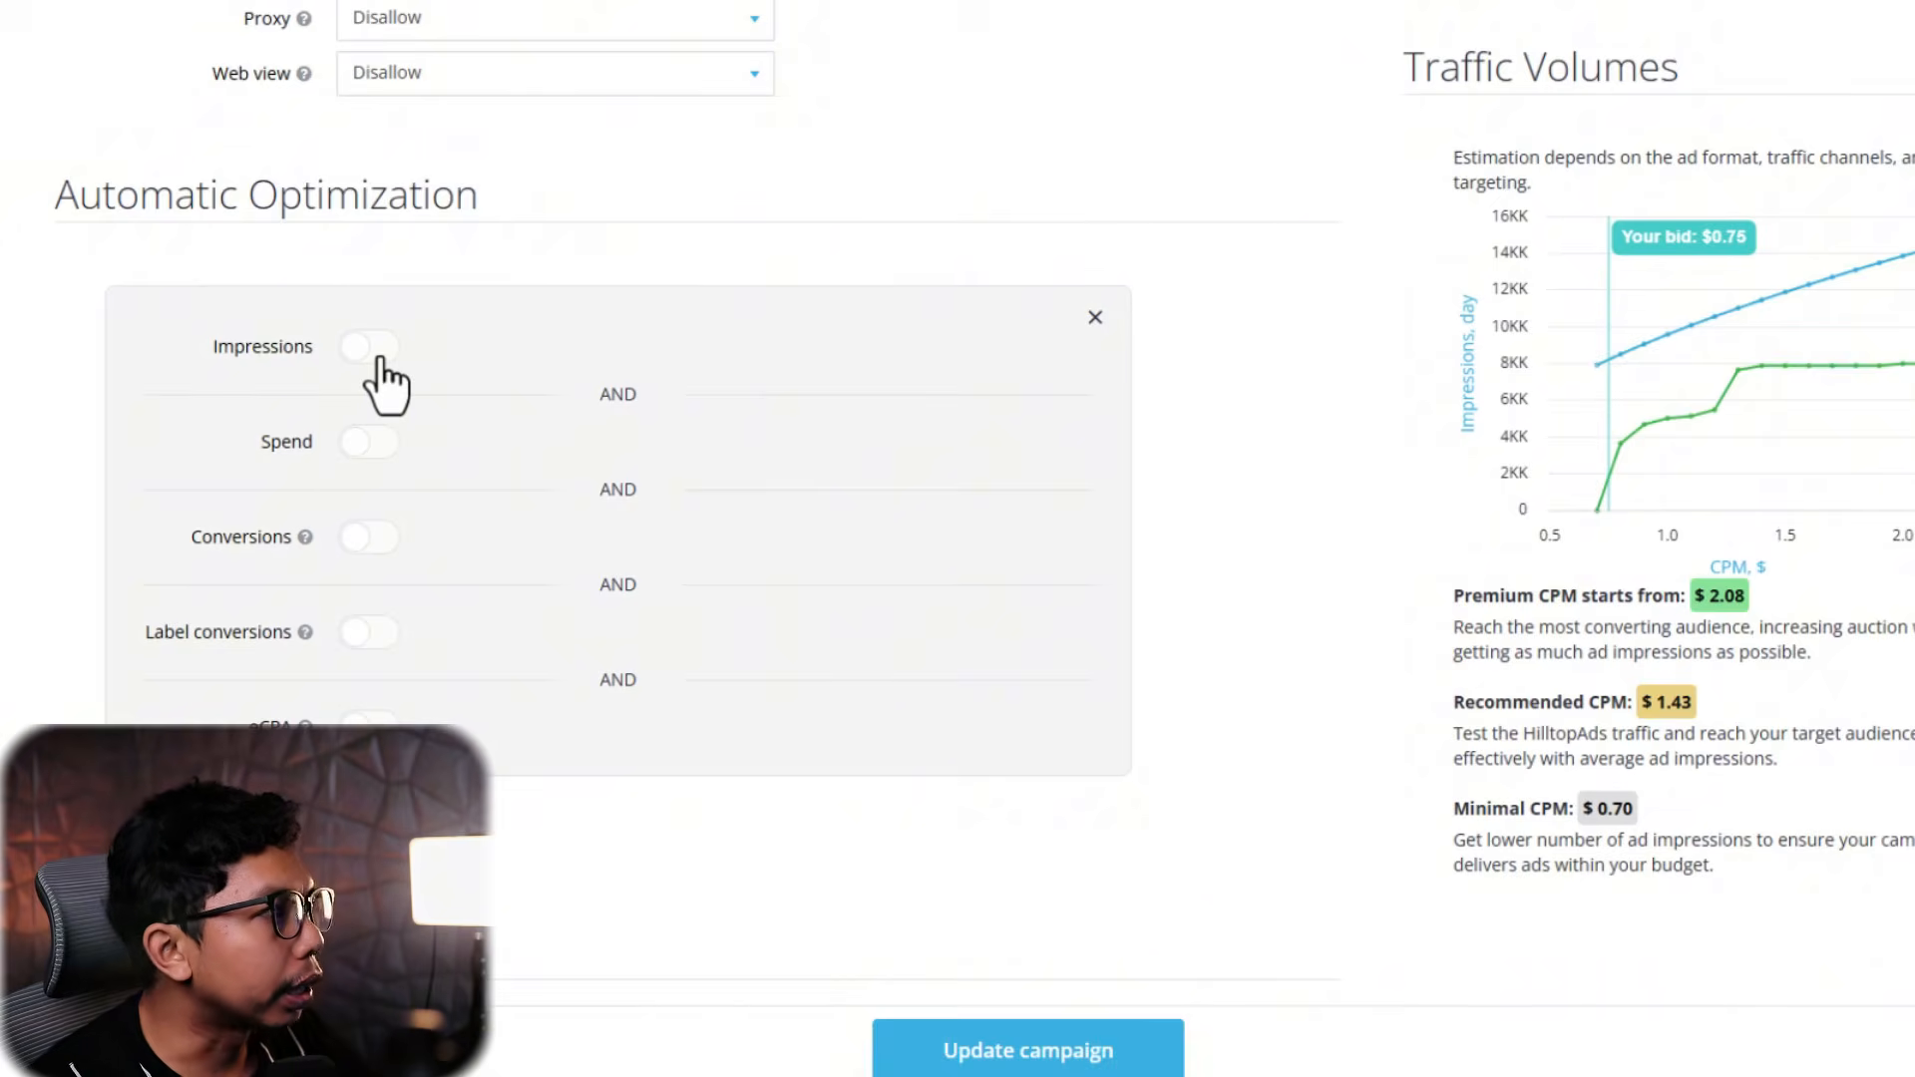
left_click(379, 351)
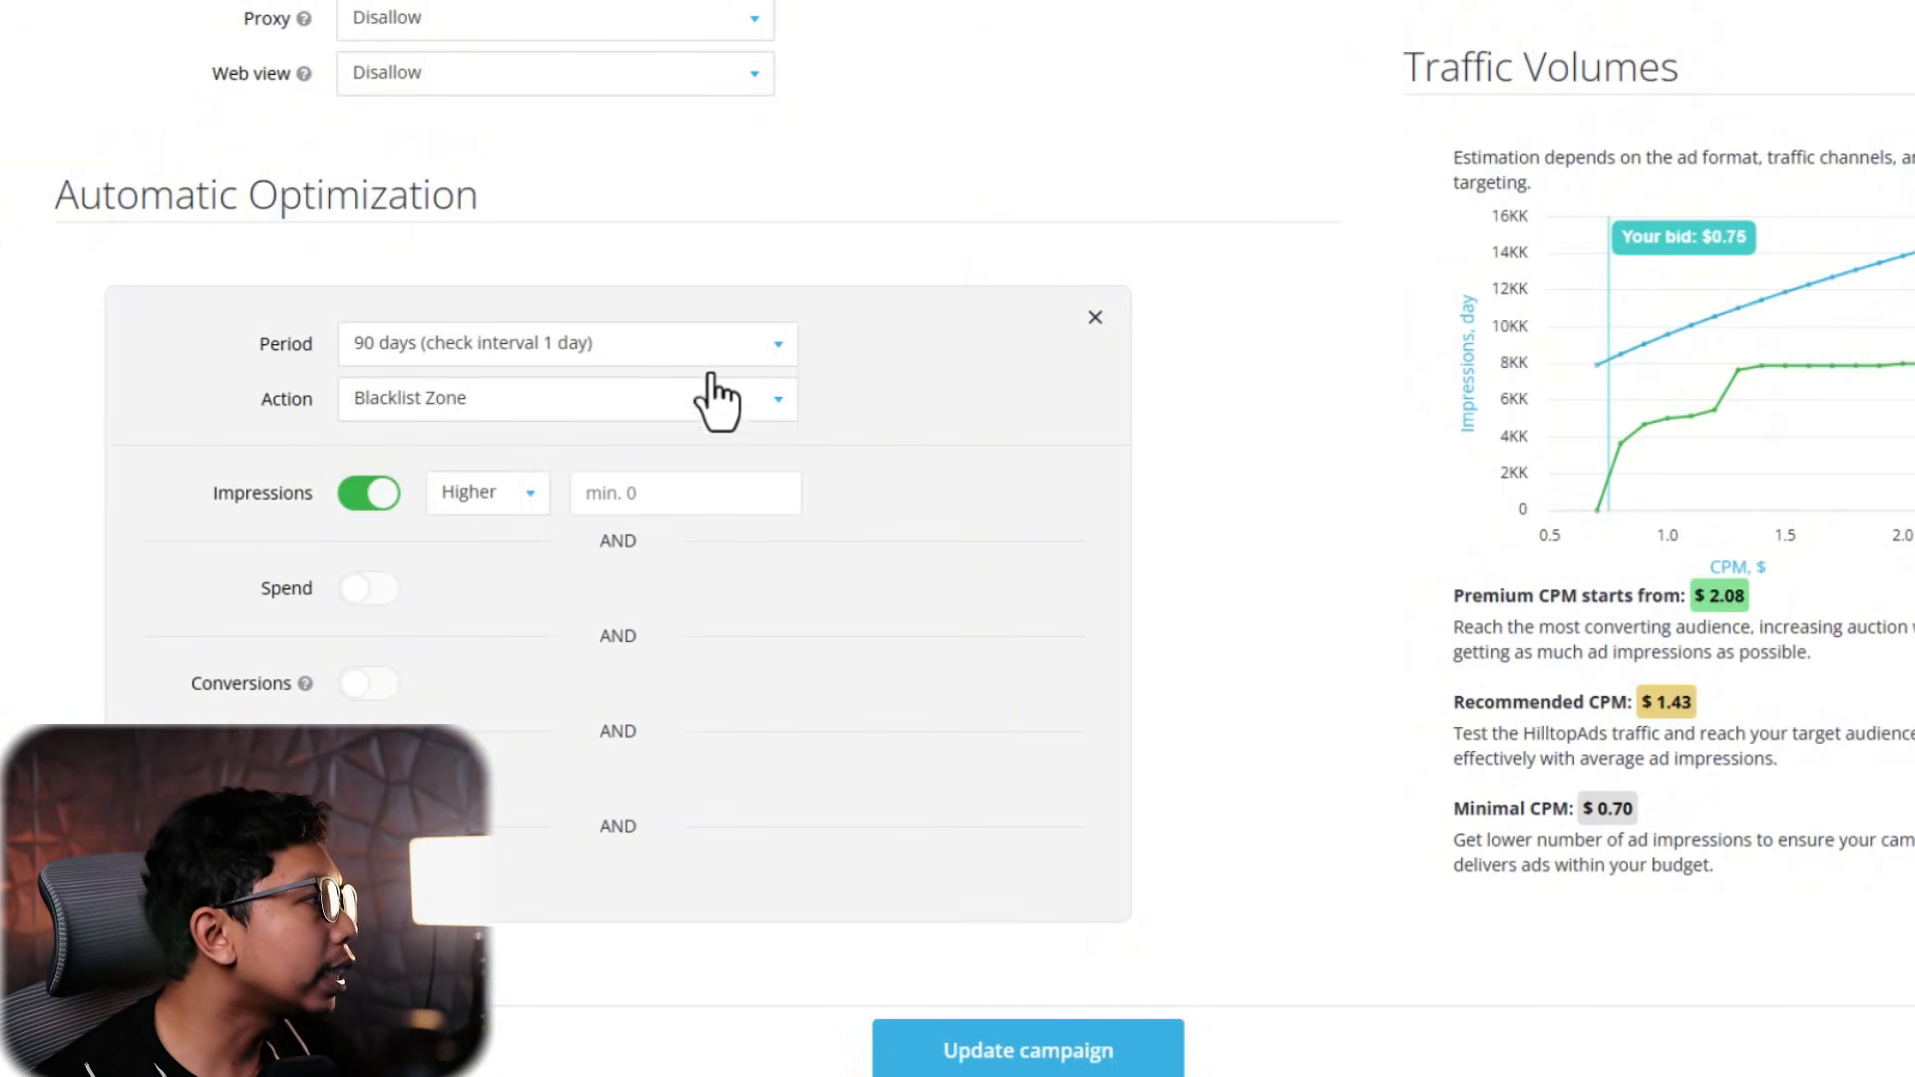
left_click(555, 345)
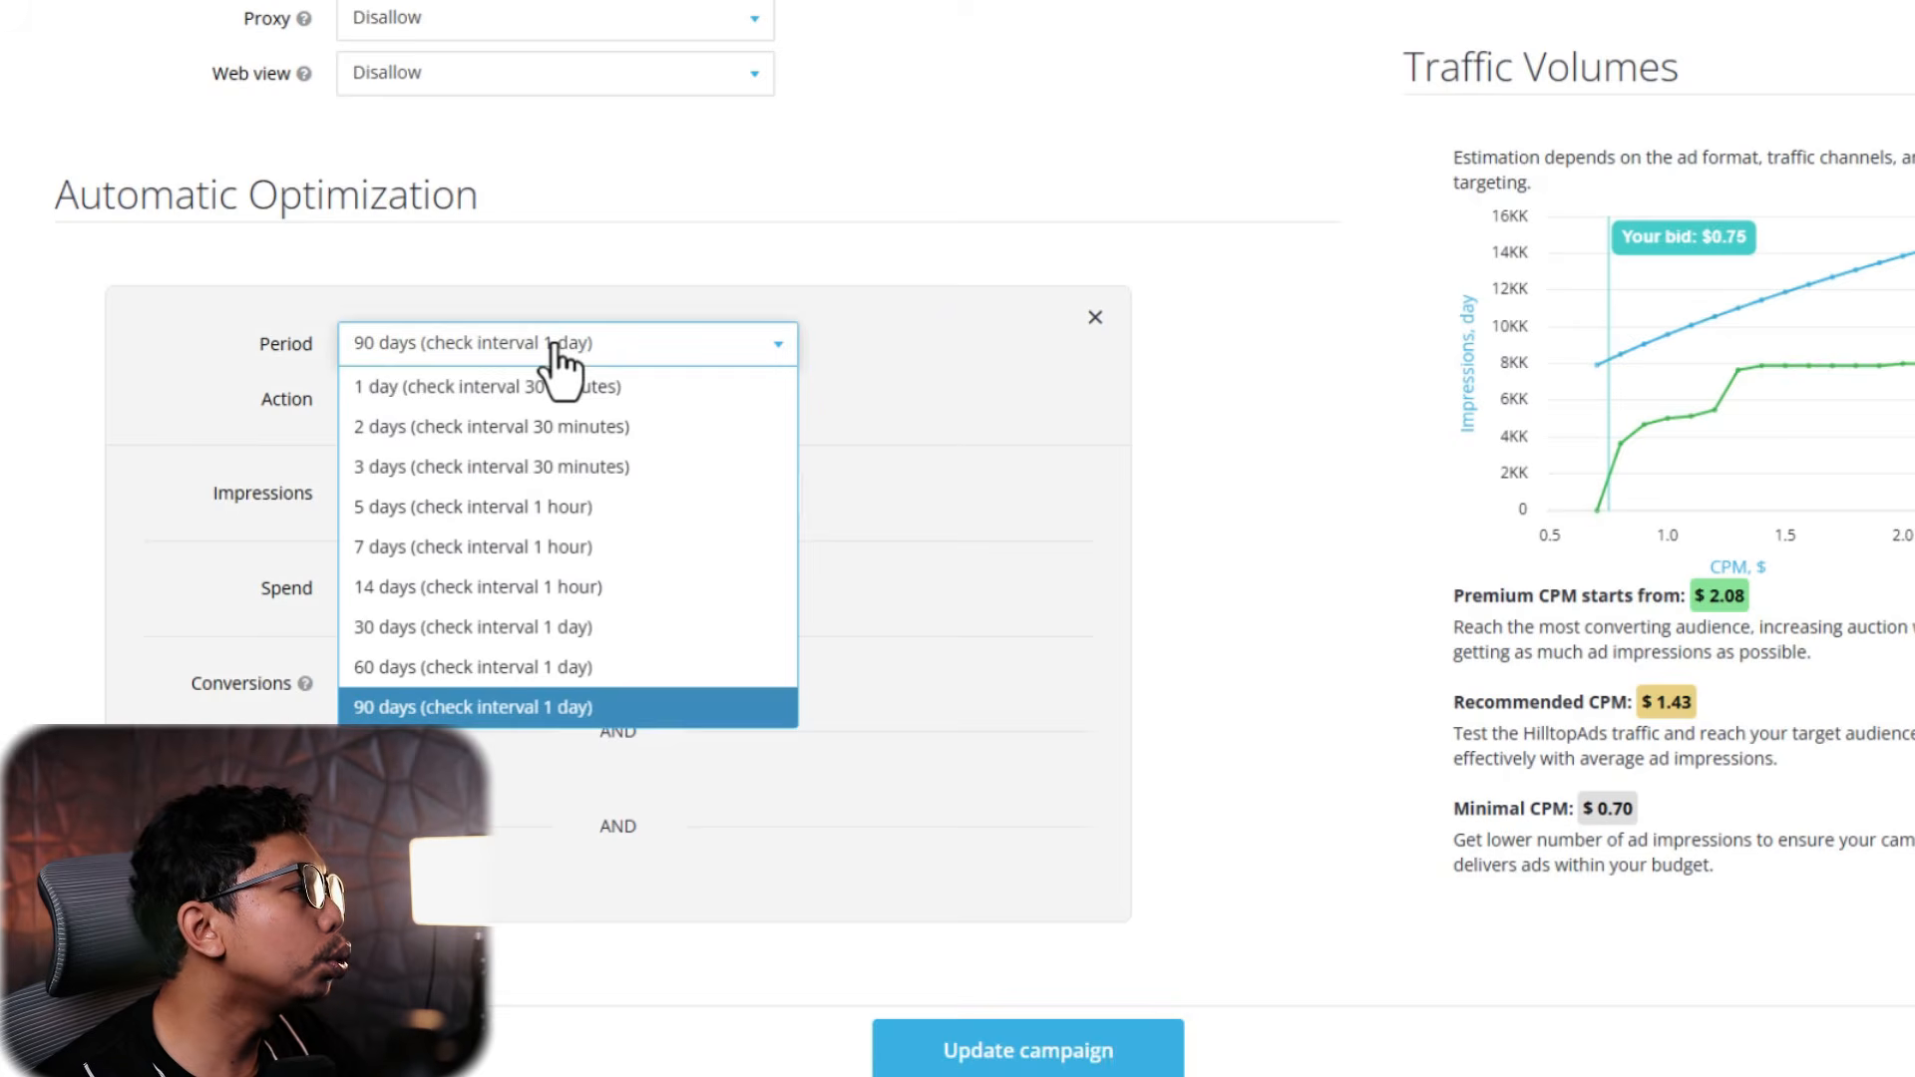
left_click(480, 546)
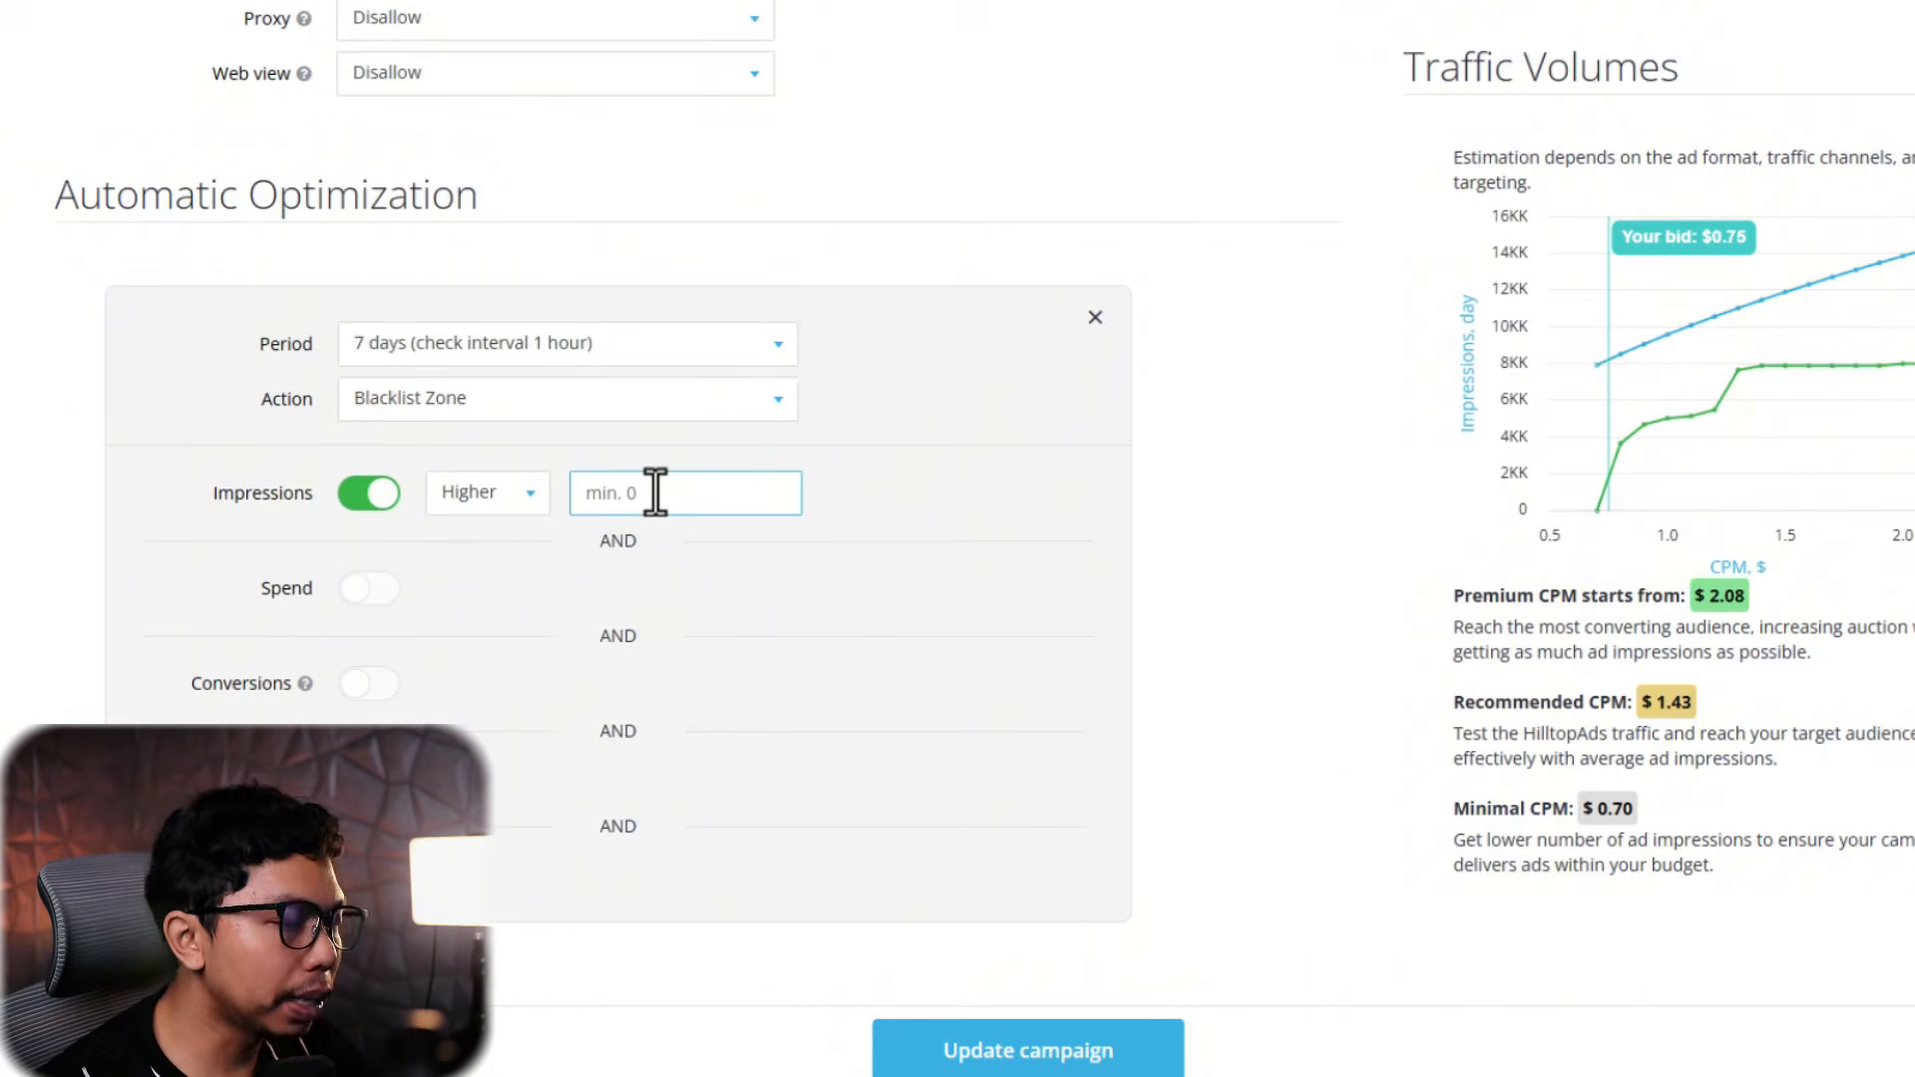
type("5000")
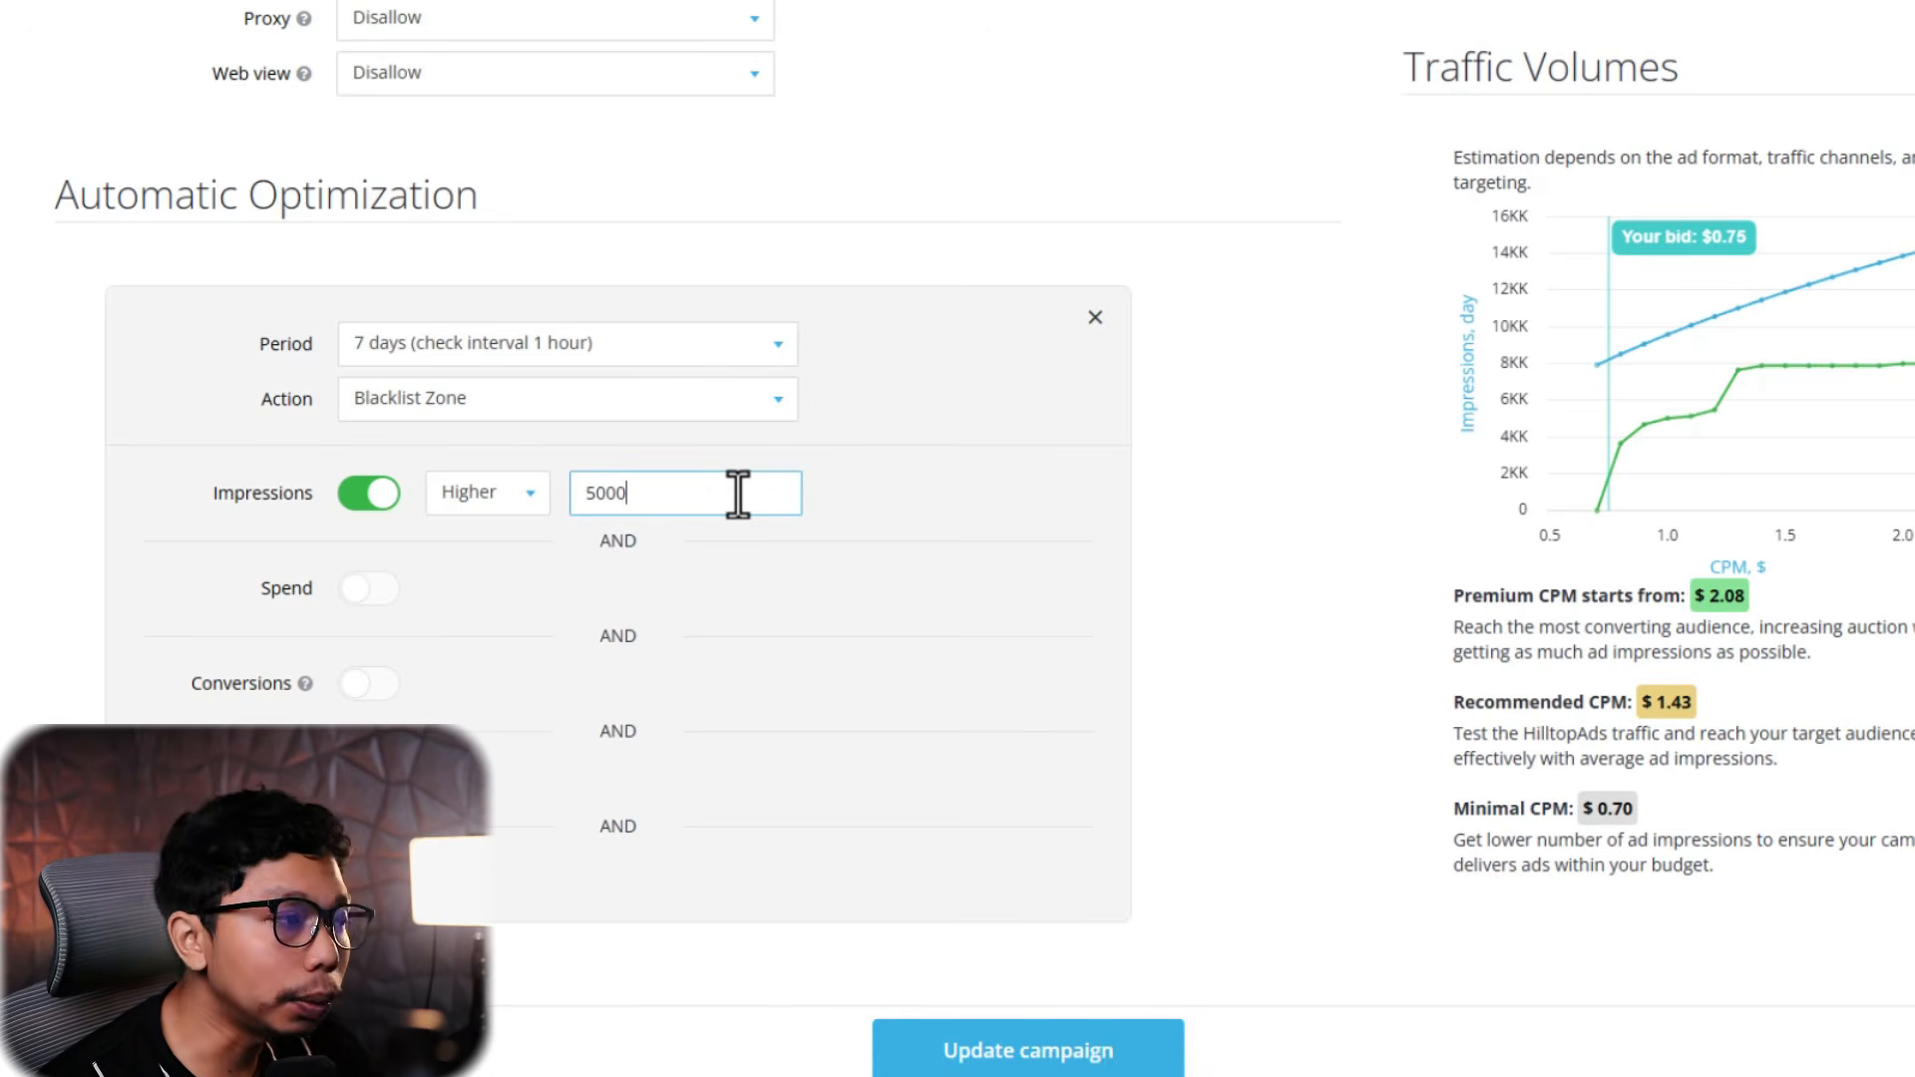
left_click(948, 484)
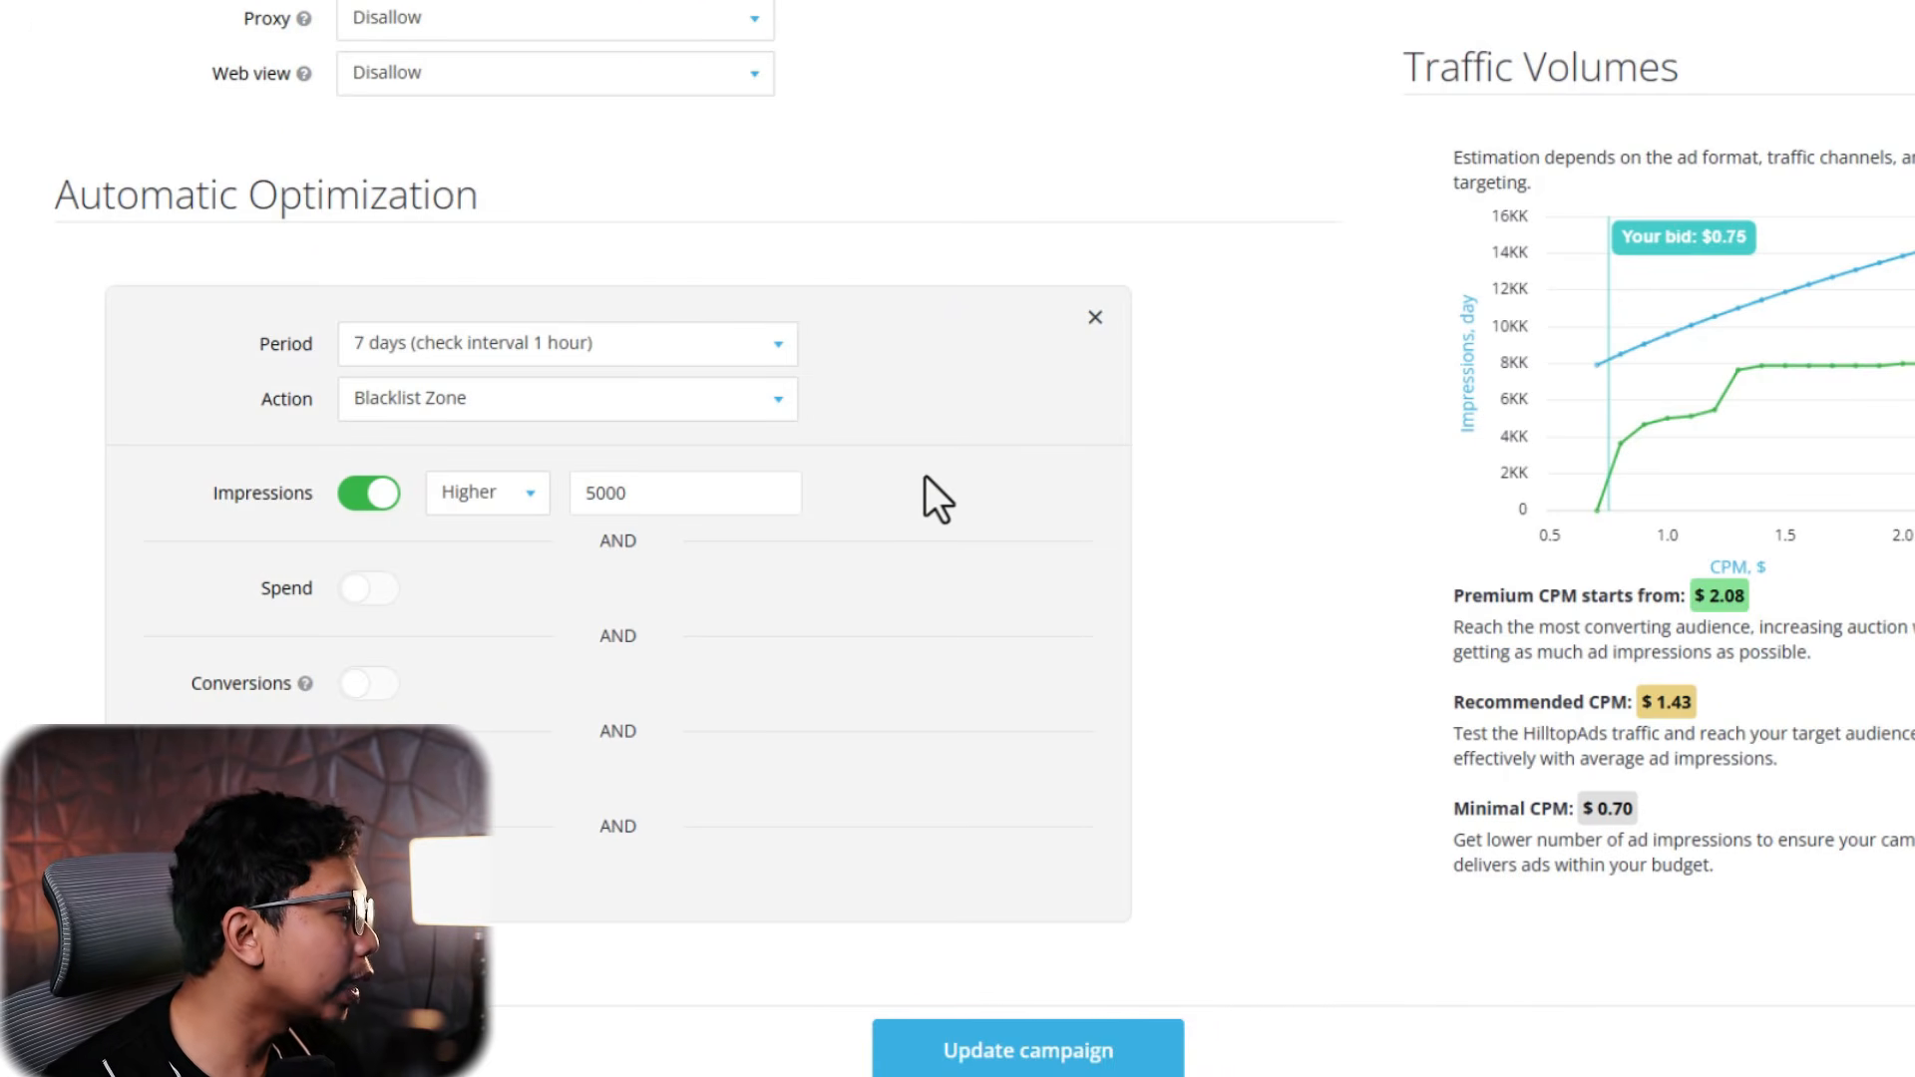
Enable a daily budget limit of 20 USD and set the daily limit usage algorithm to Evenly
scroll(925, 476, "down", 1)
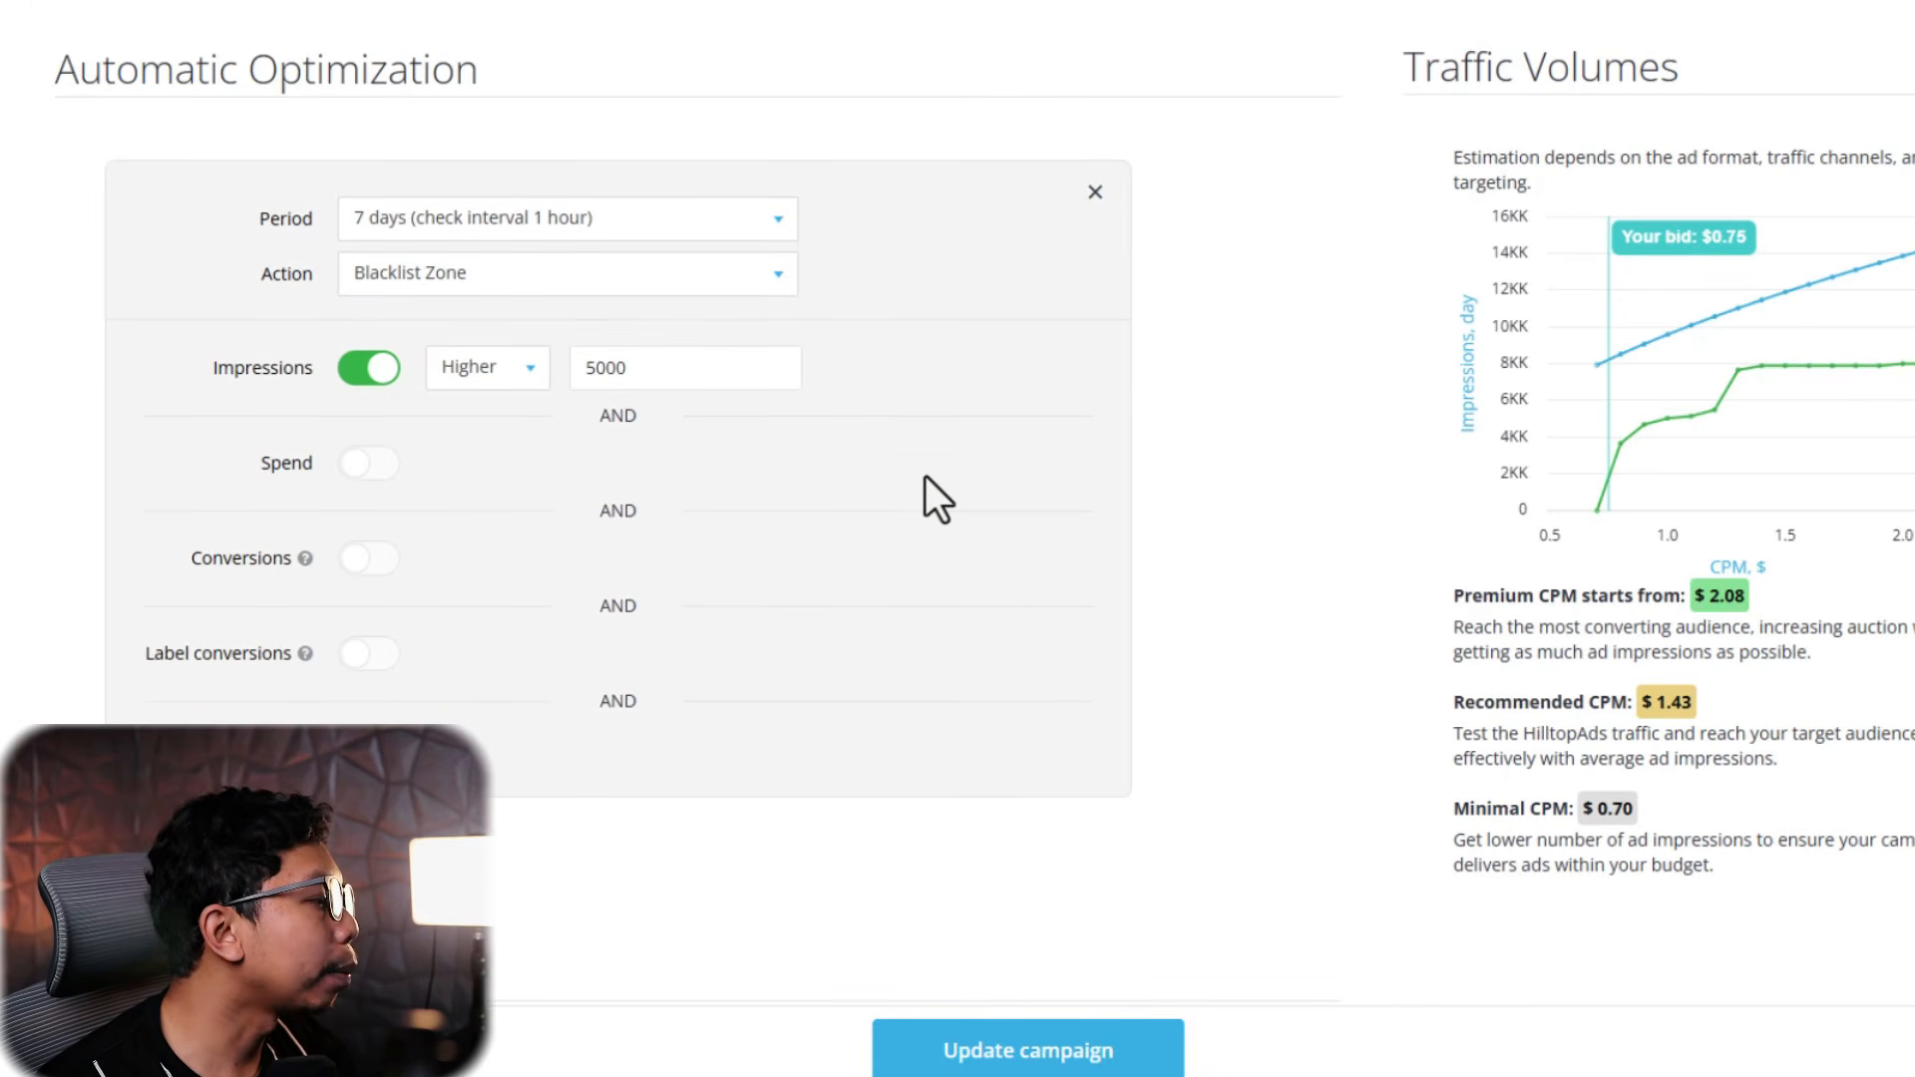
scroll(926, 476, "down", 1)
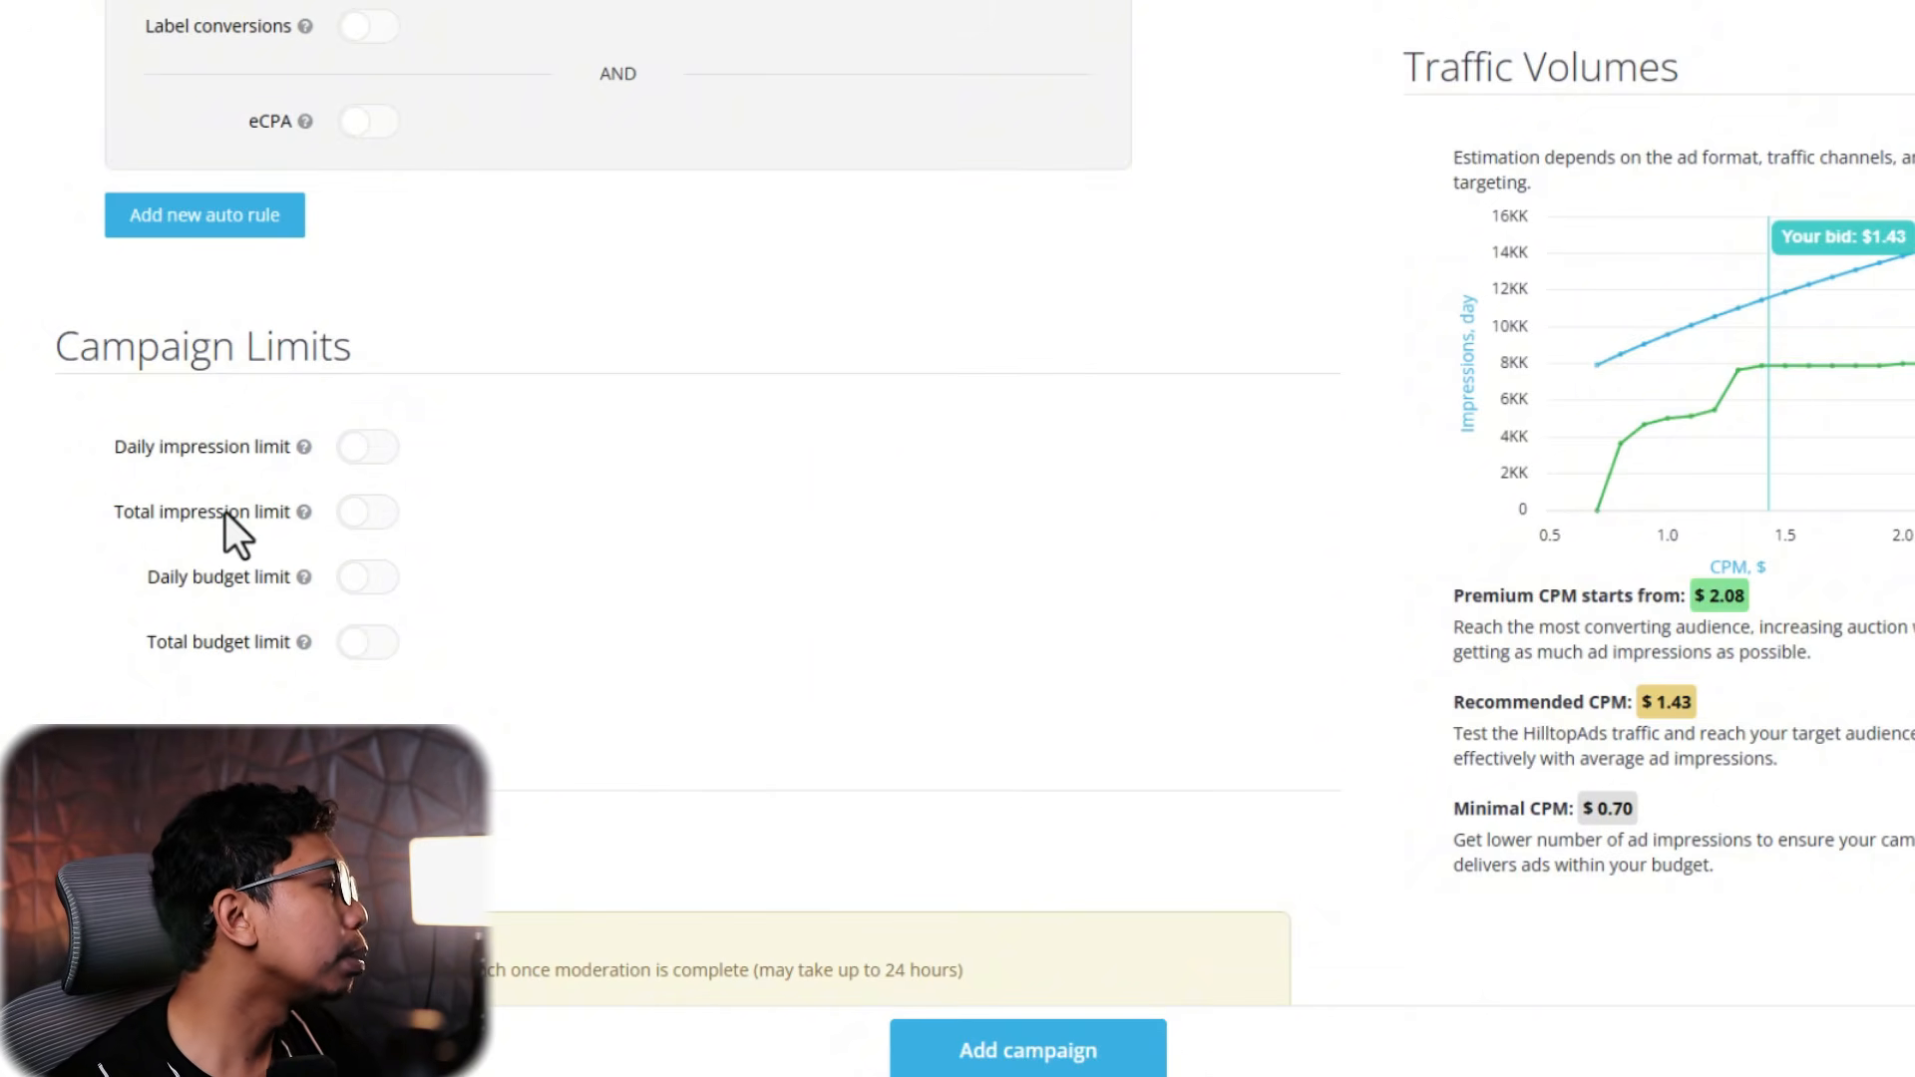
left_click(351, 586)
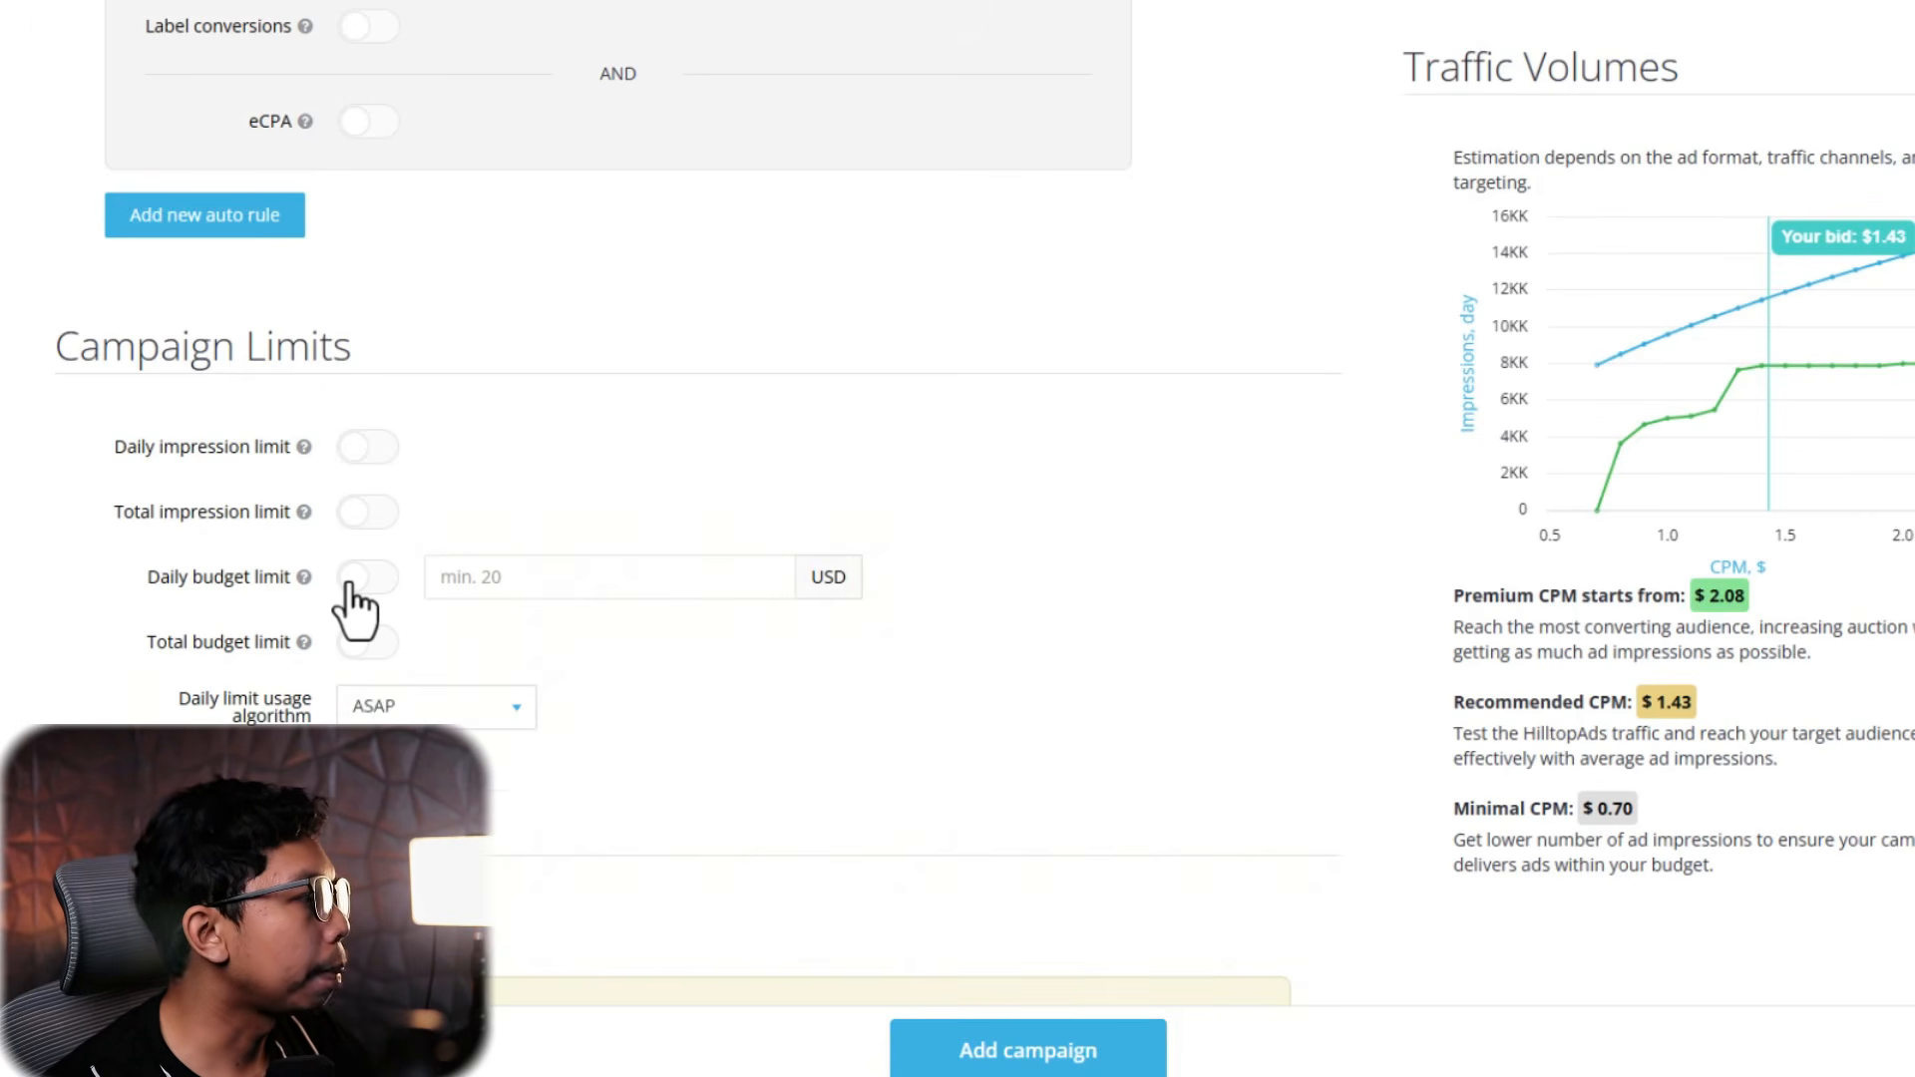
left_click(498, 586)
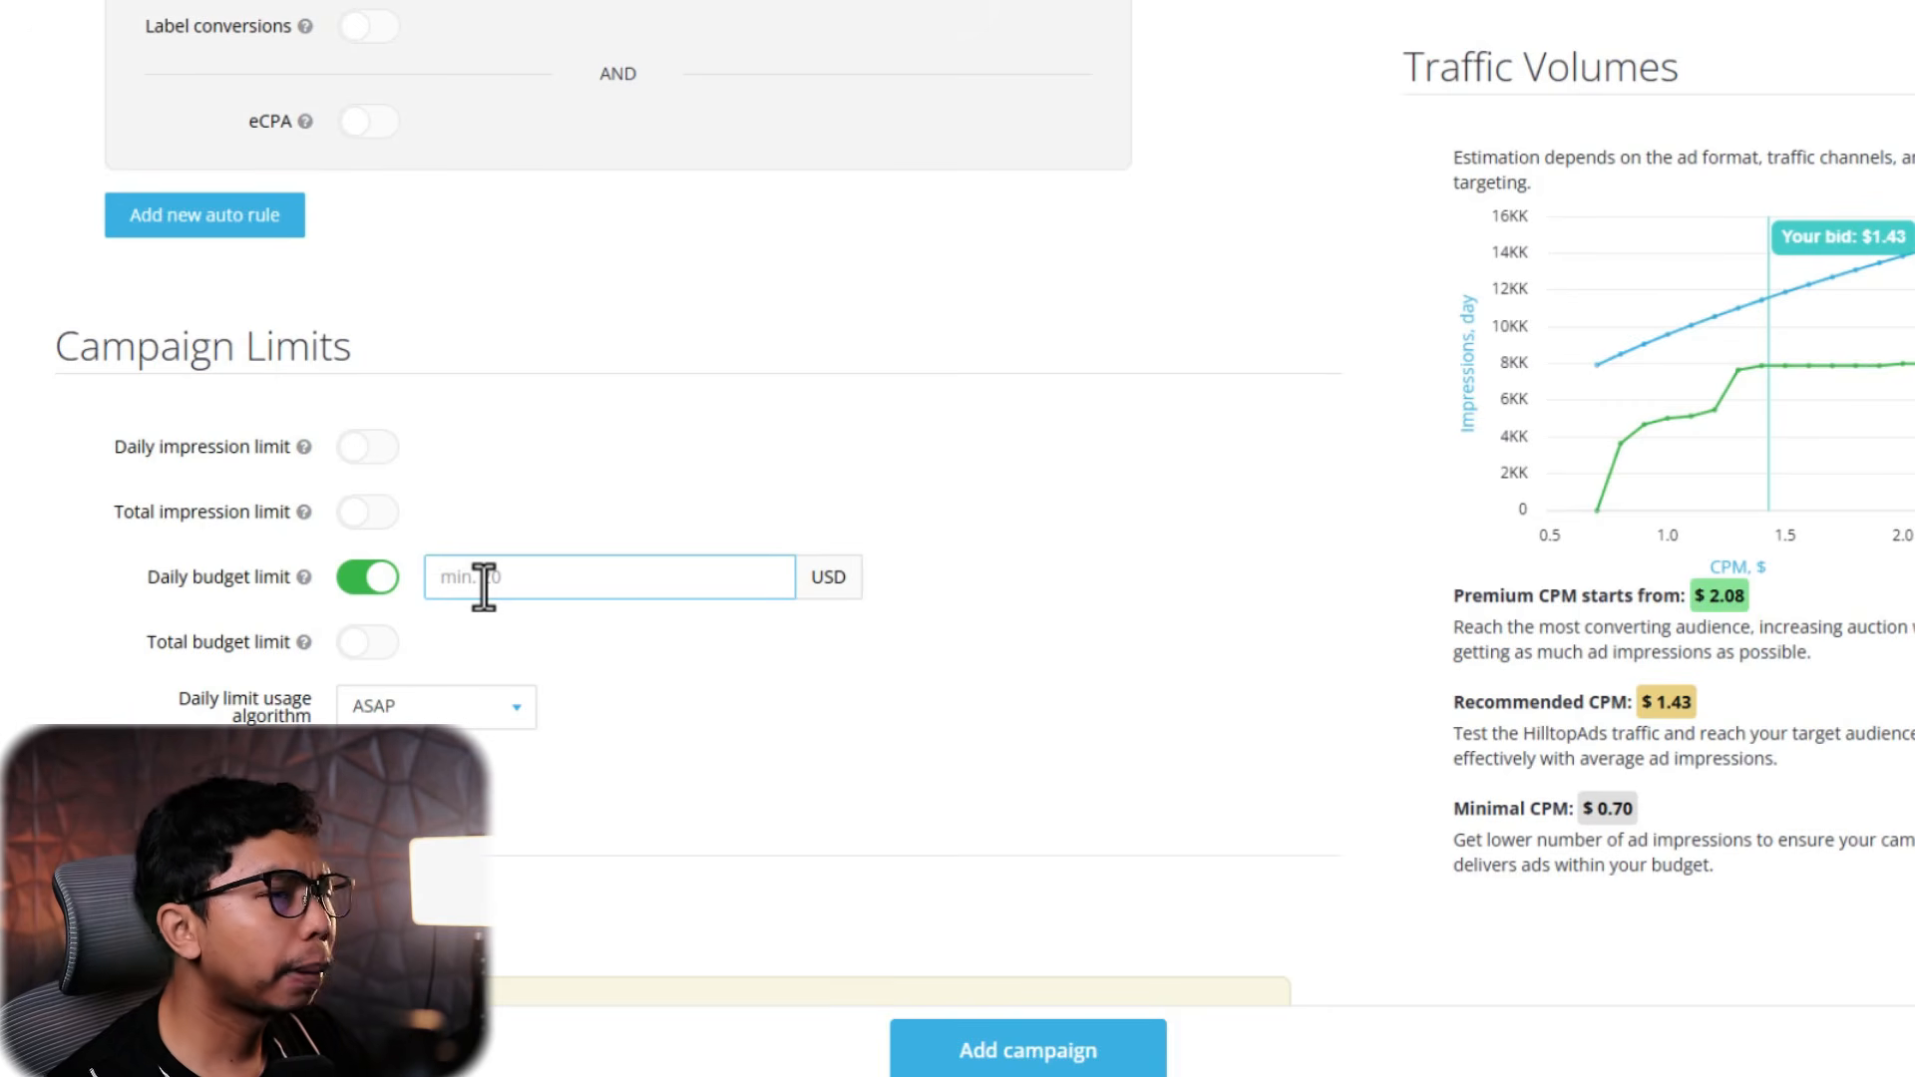
type("20")
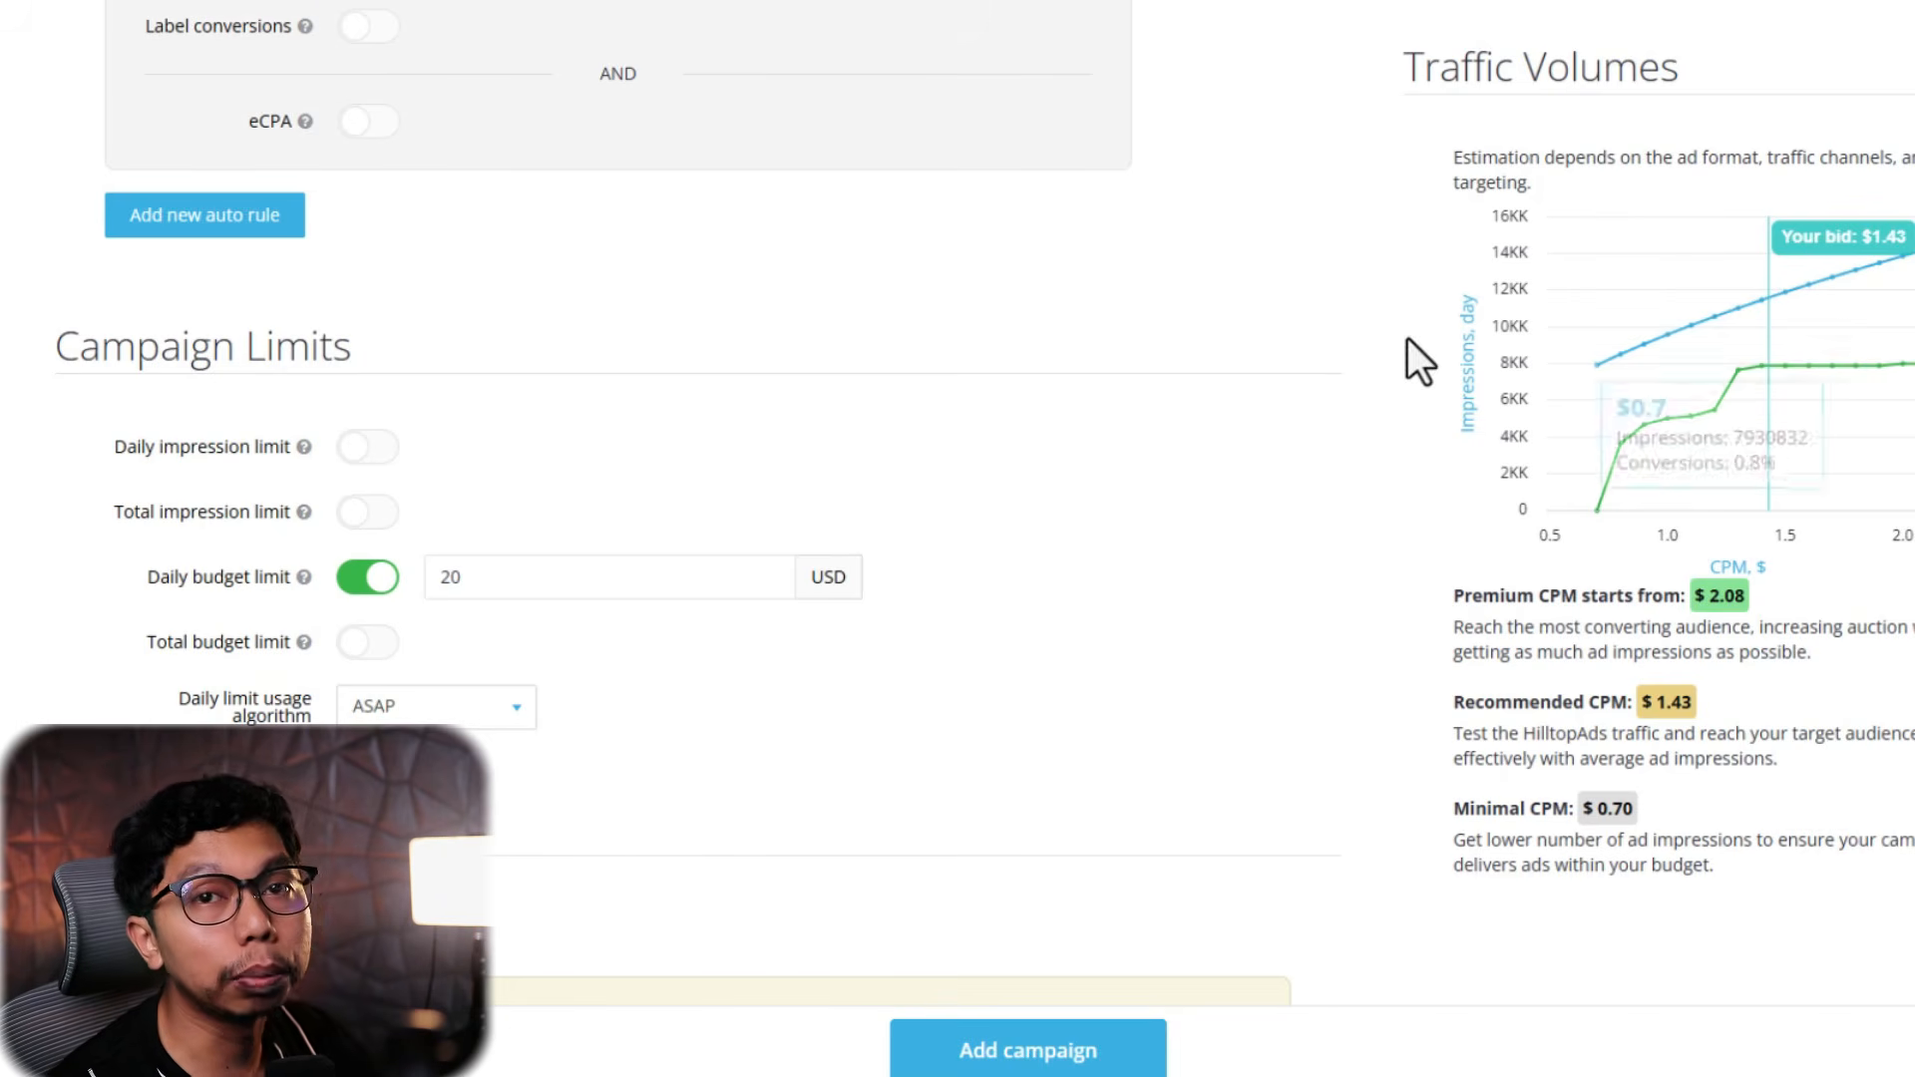
scroll(308, 649, "down", 2)
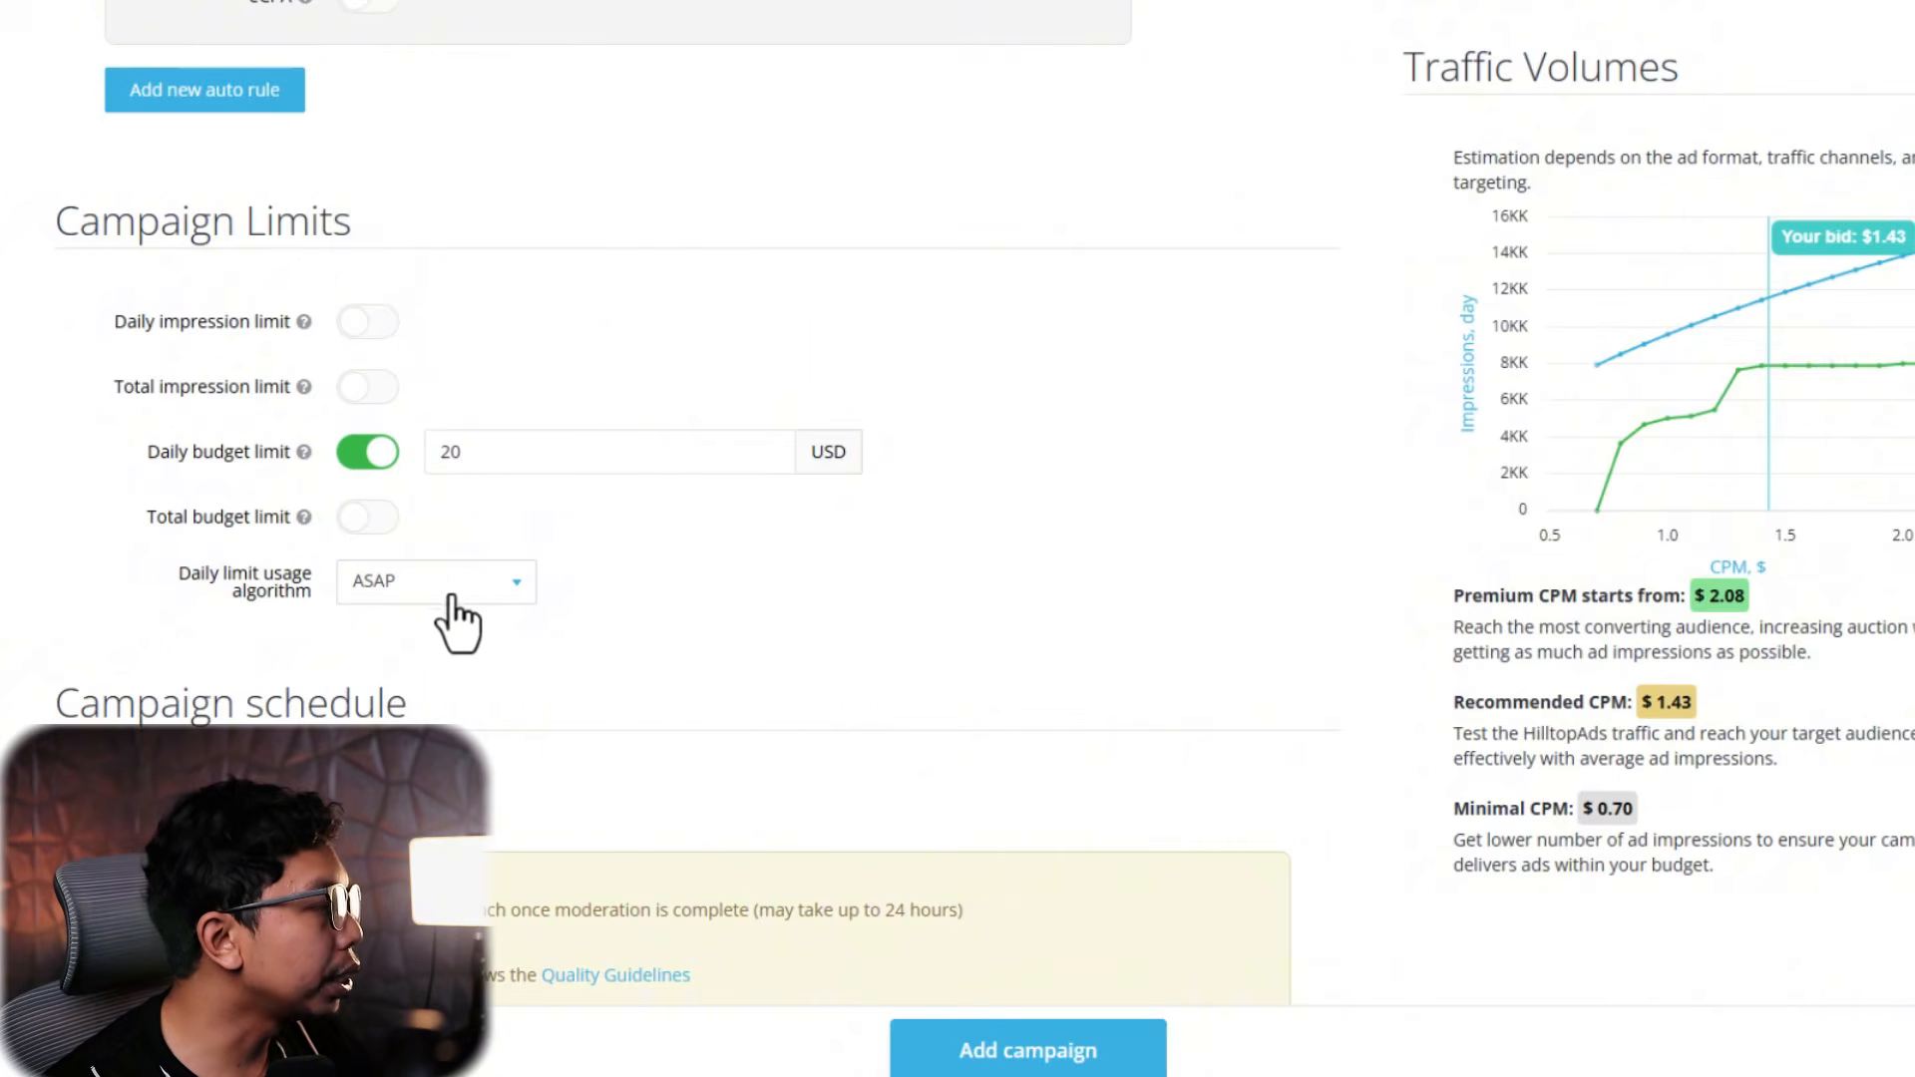
left_click(499, 597)
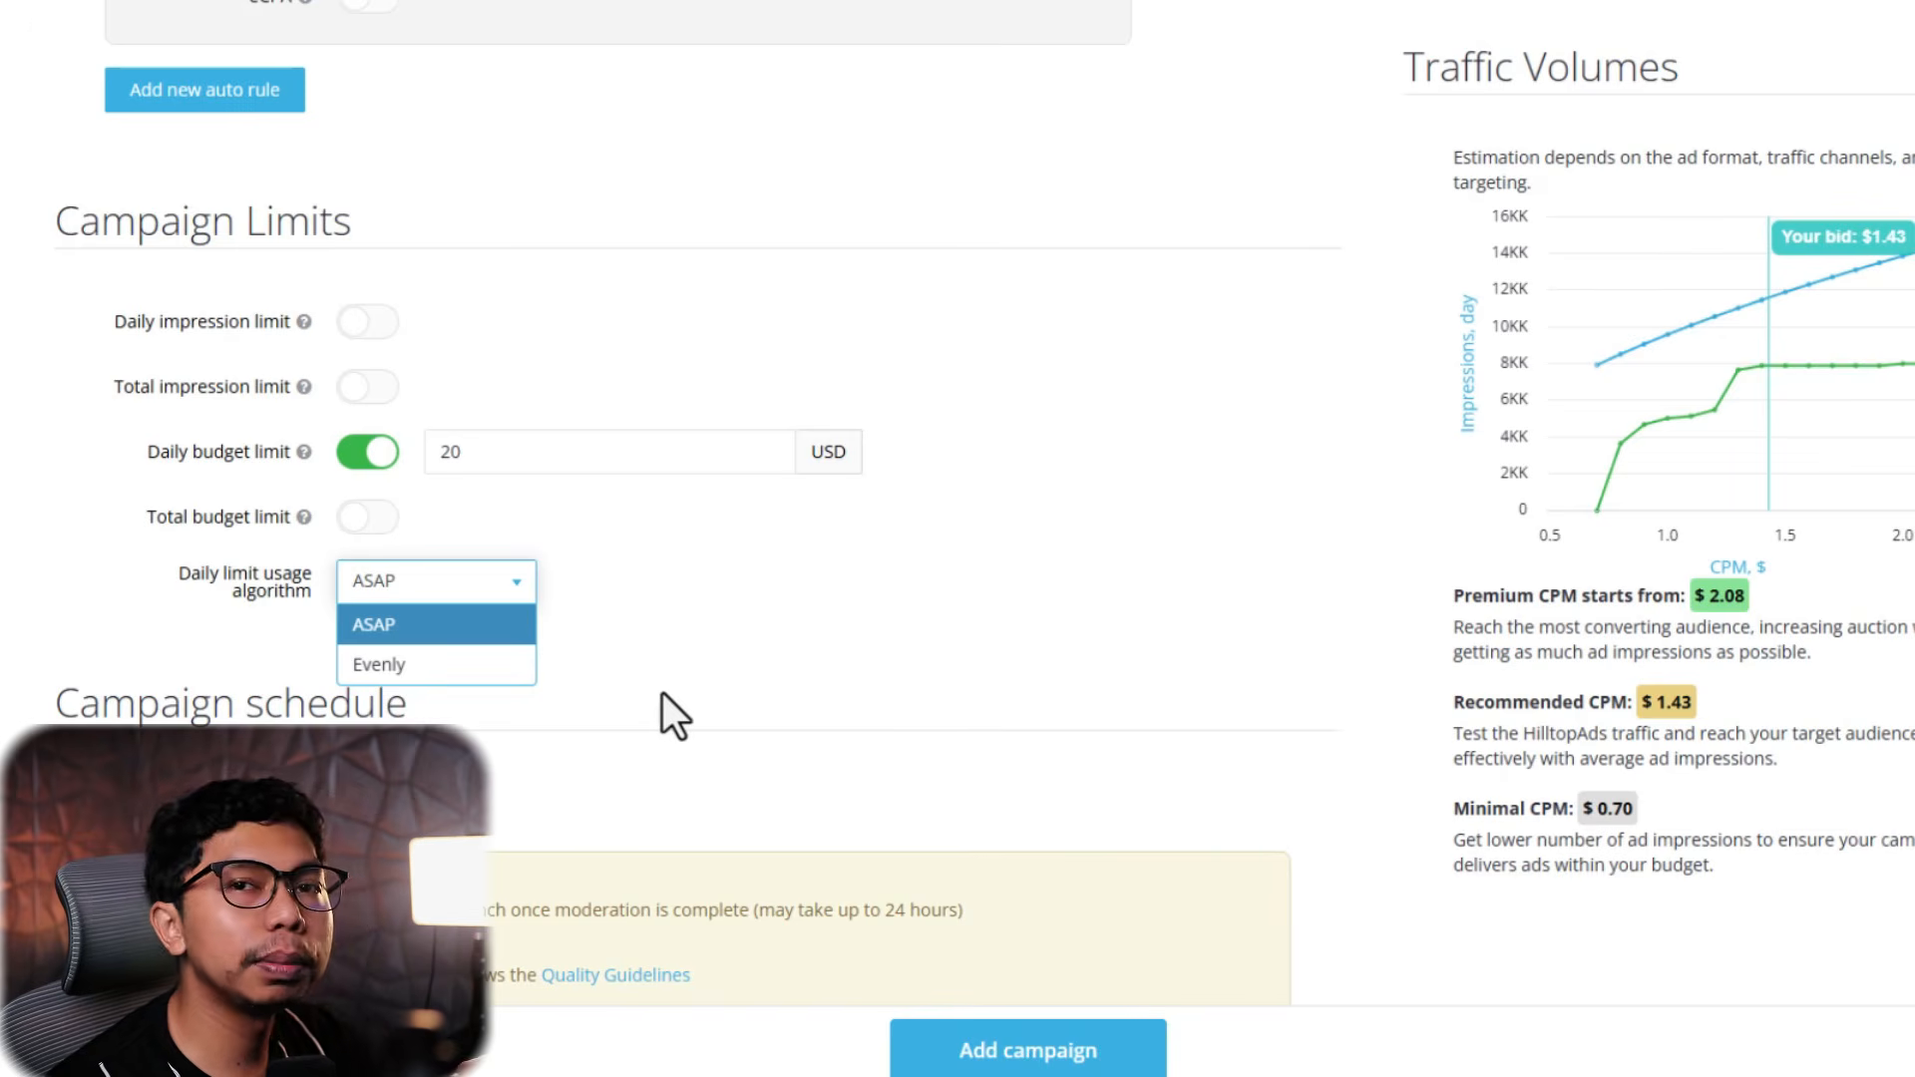
left_click(462, 686)
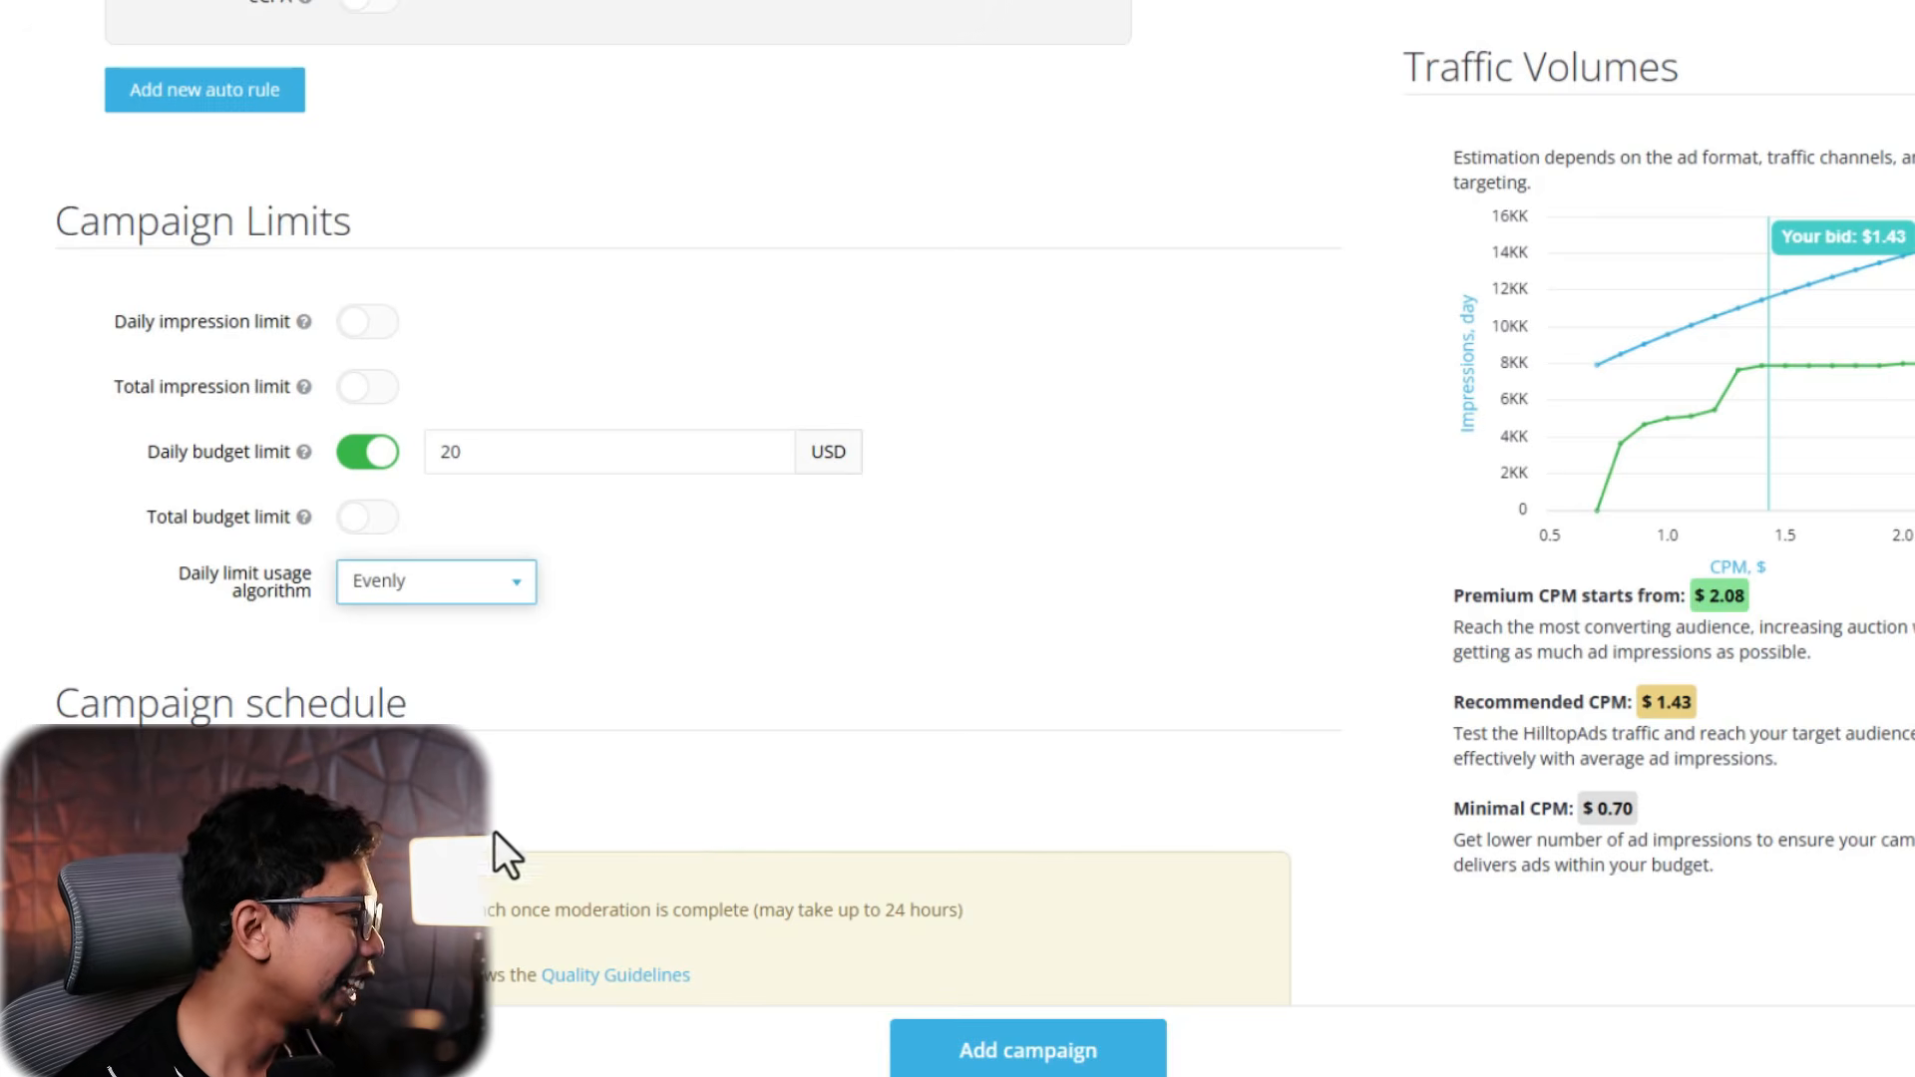
Enable the day/hour campaign schedule and select hours 18 through 23 for every day from Monday to Sunday
scroll(495, 834, "down", 3)
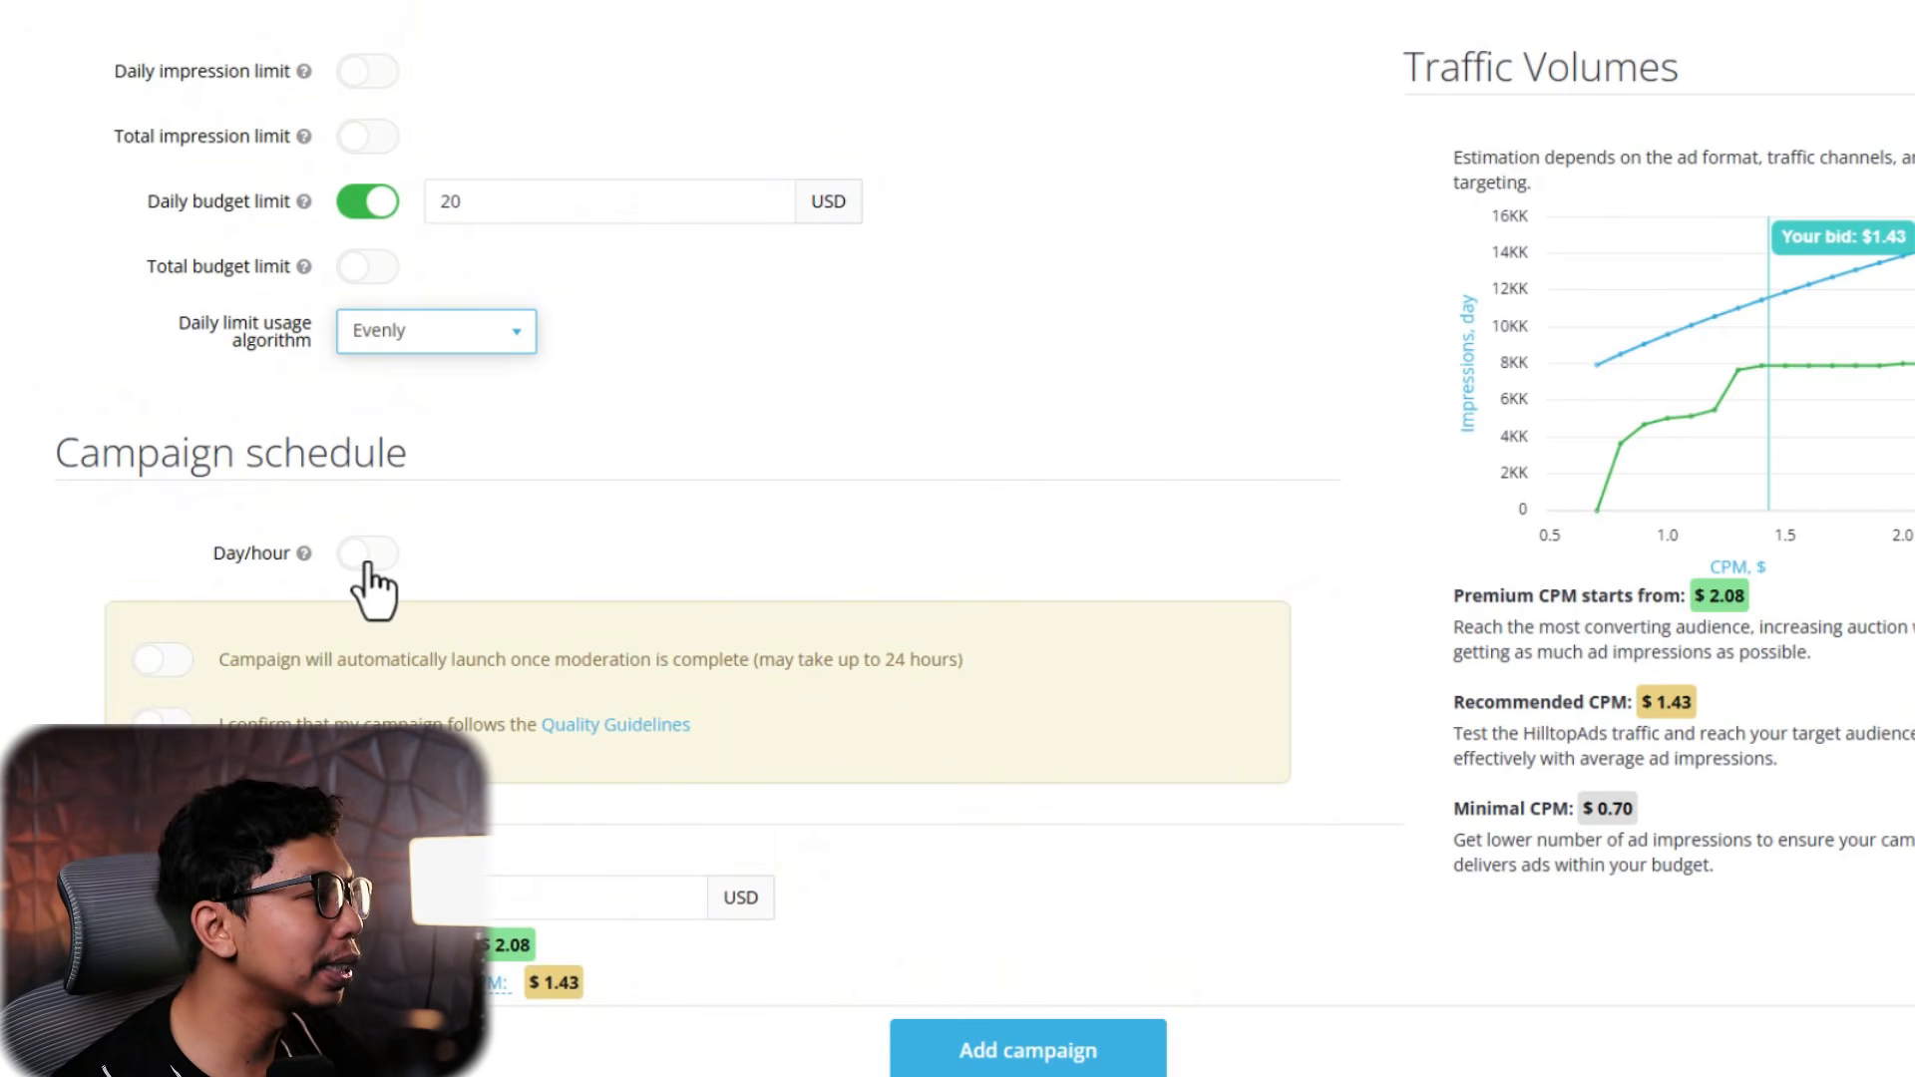
left_click(365, 558)
scroll(953, 334, "down", 4)
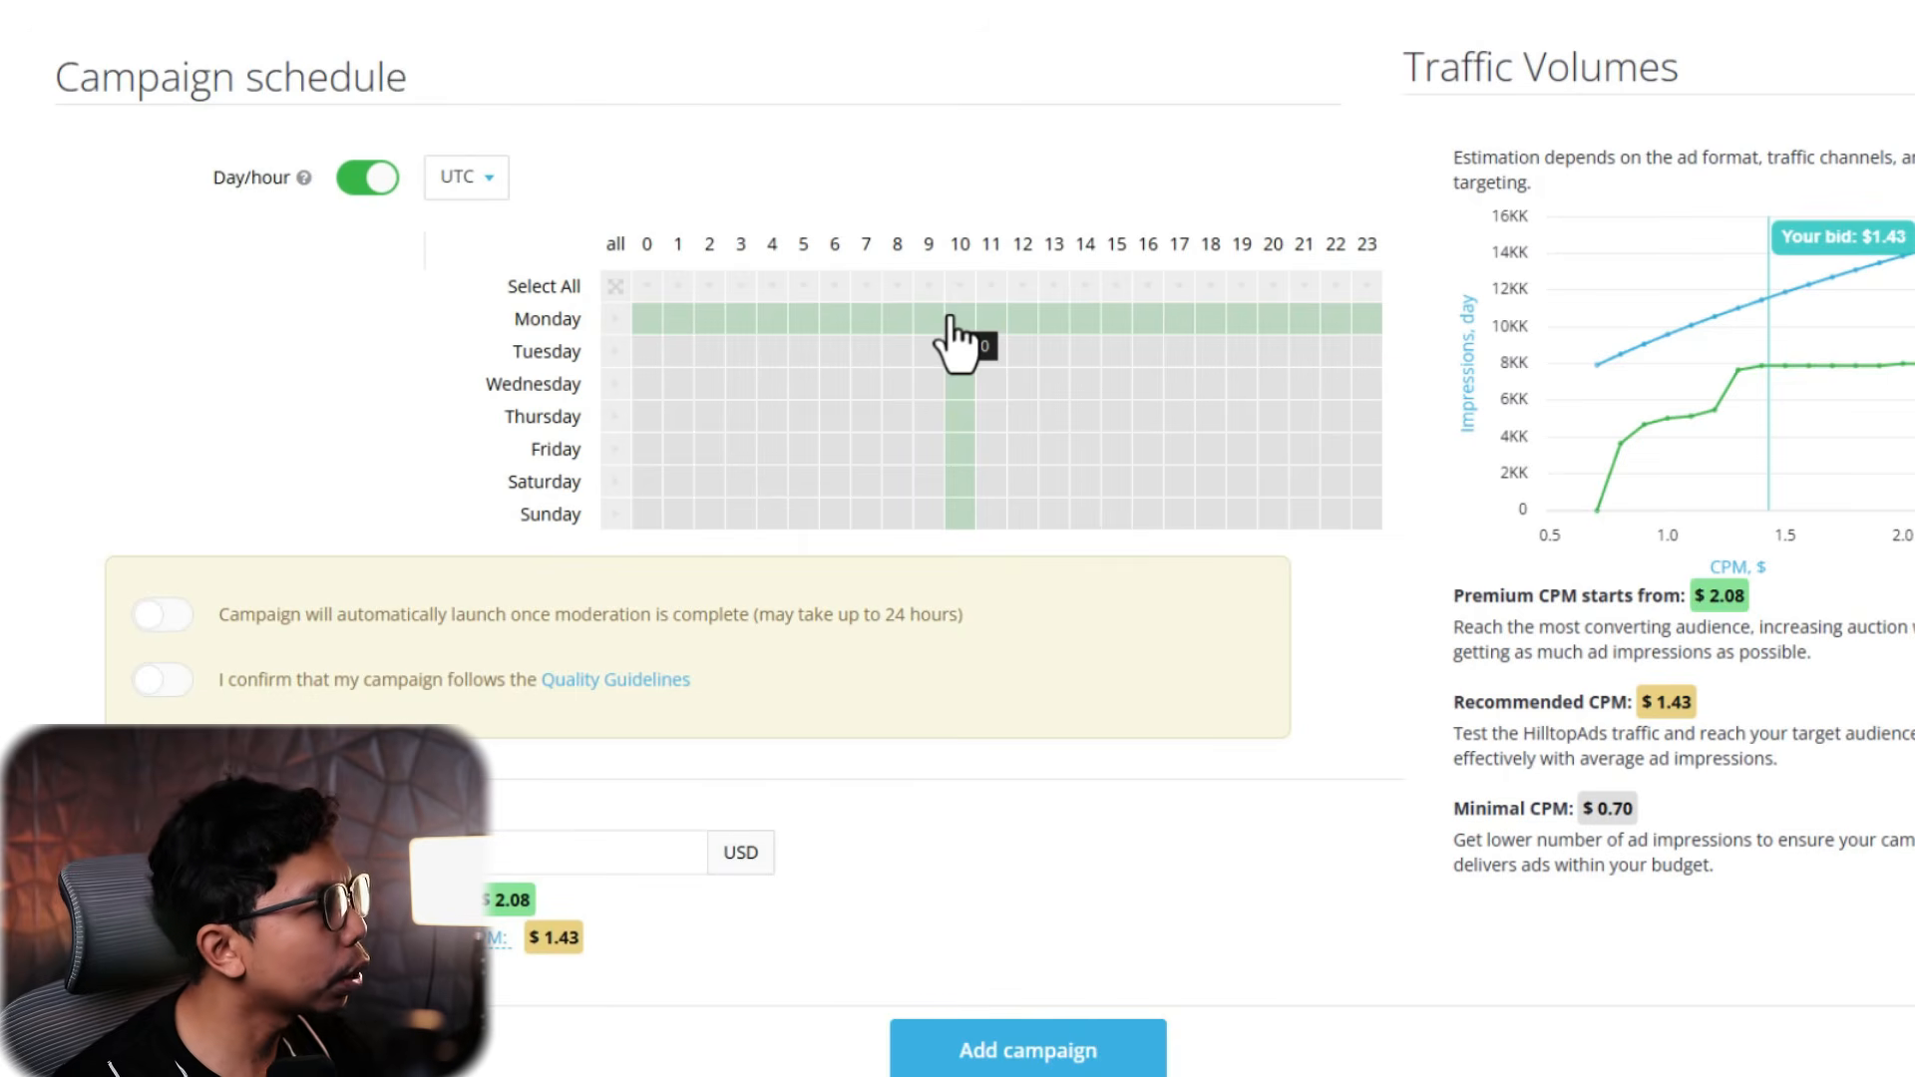
left_click(1207, 320)
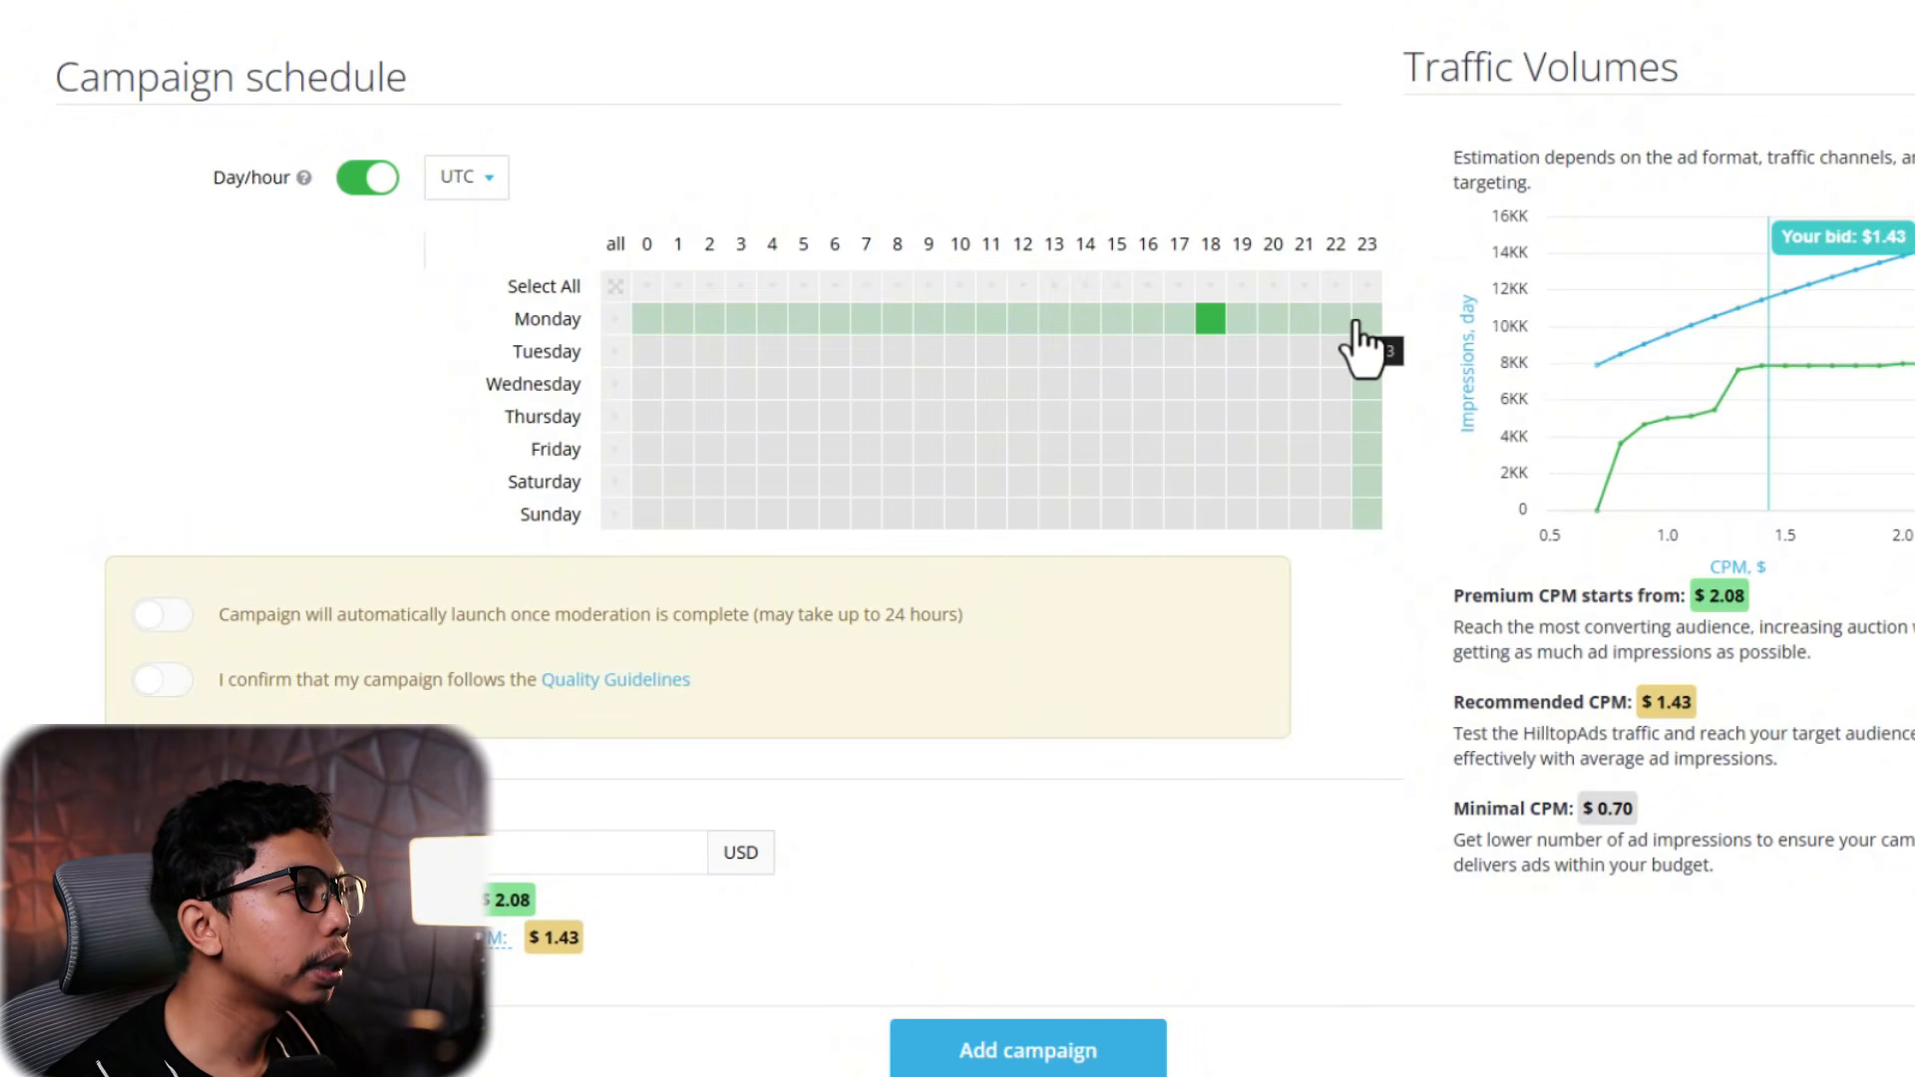
left_click_drag(1368, 350, 1339, 542)
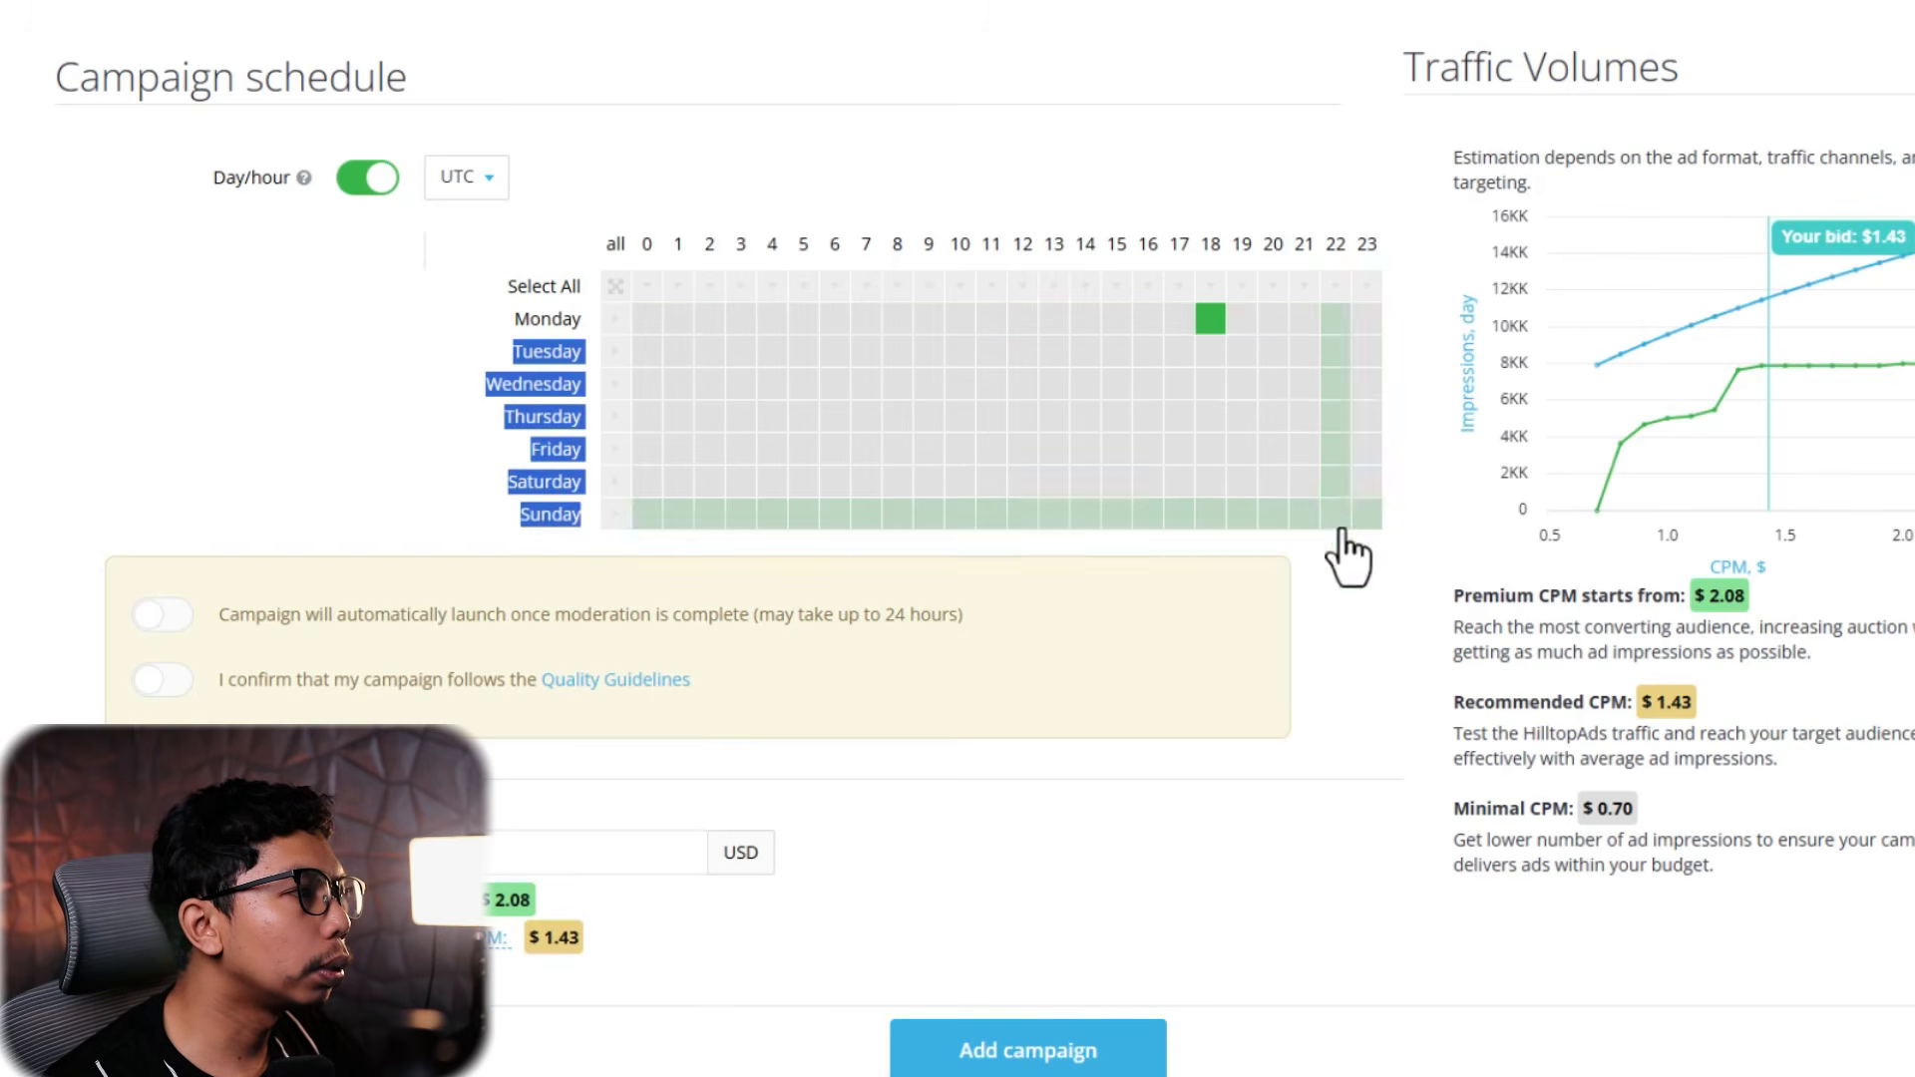
mouse_move(1212, 354)
left_mouse_down()
mouse_move(1227, 542)
mouse_move(1252, 522)
left_mouse_up()
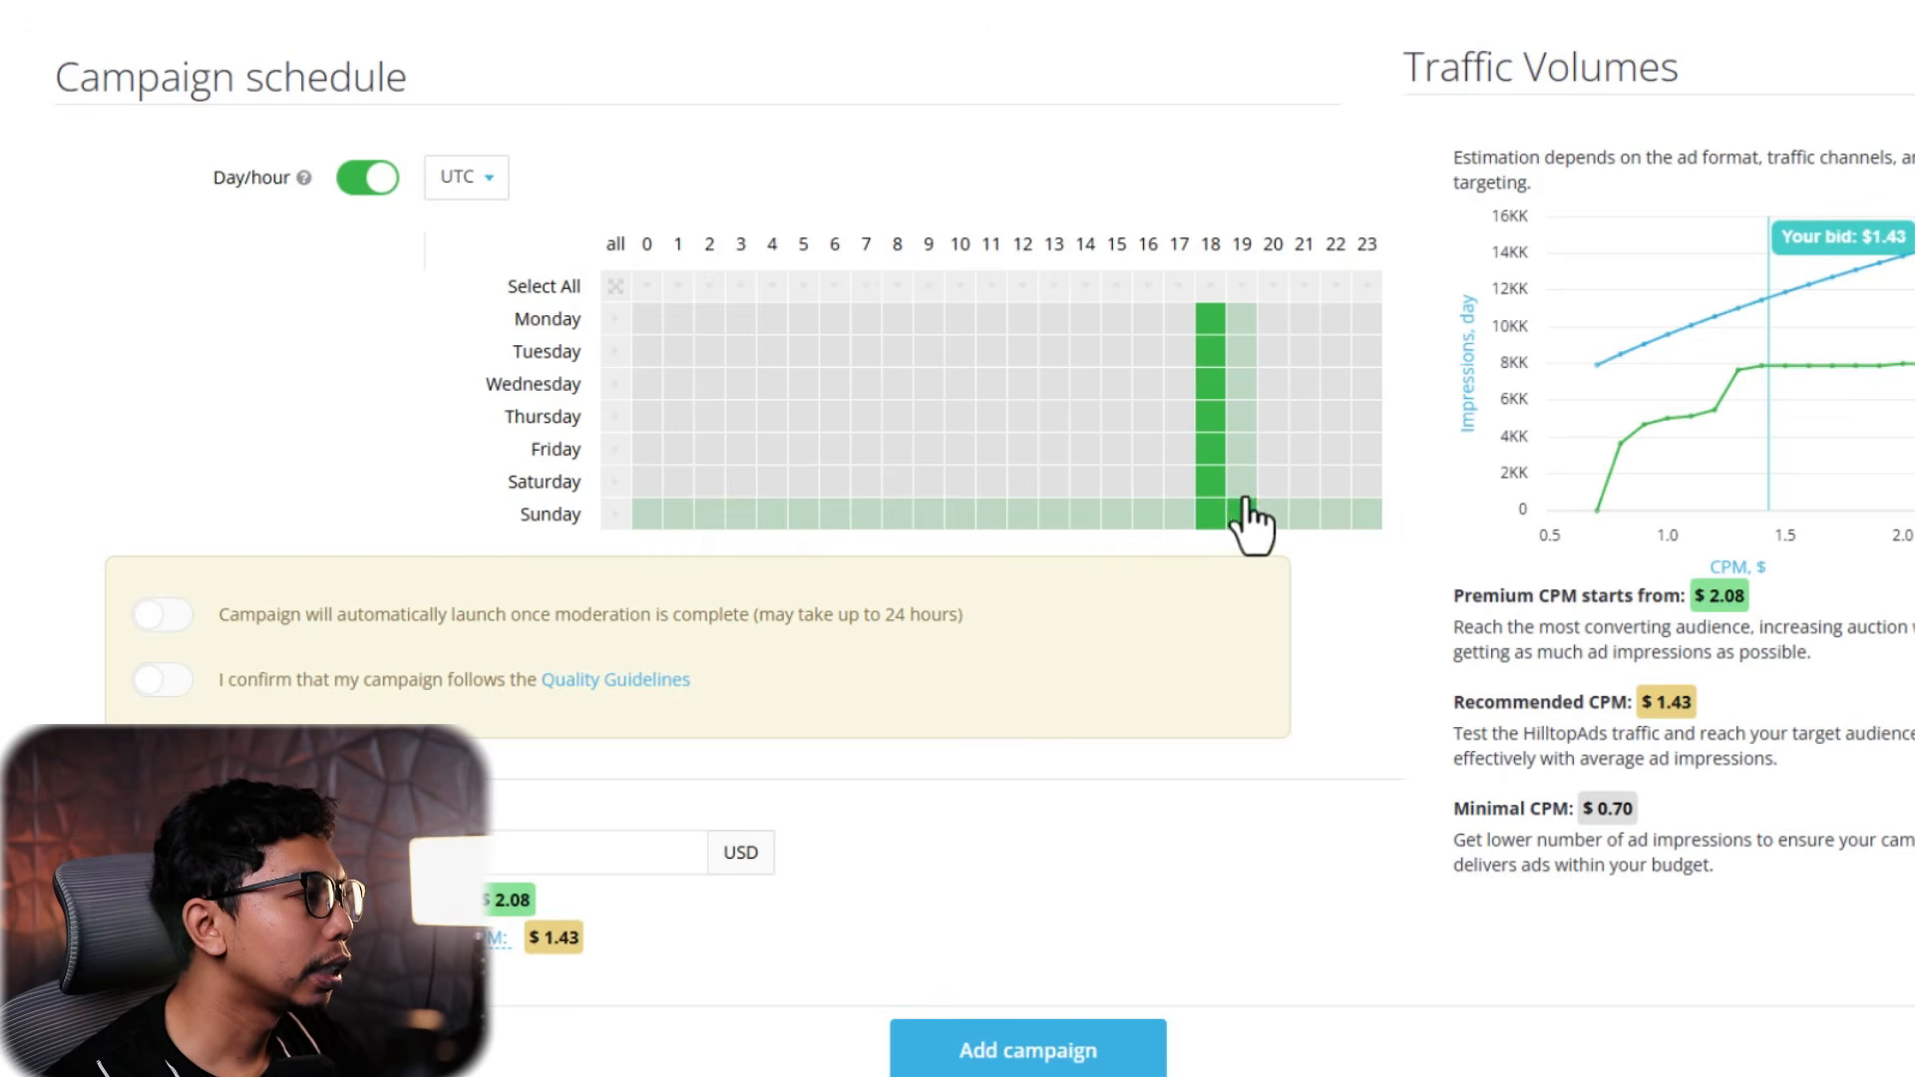
mouse_move(1238, 449)
left_mouse_down()
mouse_move(1235, 324)
mouse_move(1277, 311)
mouse_move(1237, 424)
mouse_move(1272, 374)
mouse_move(1266, 513)
left_mouse_up()
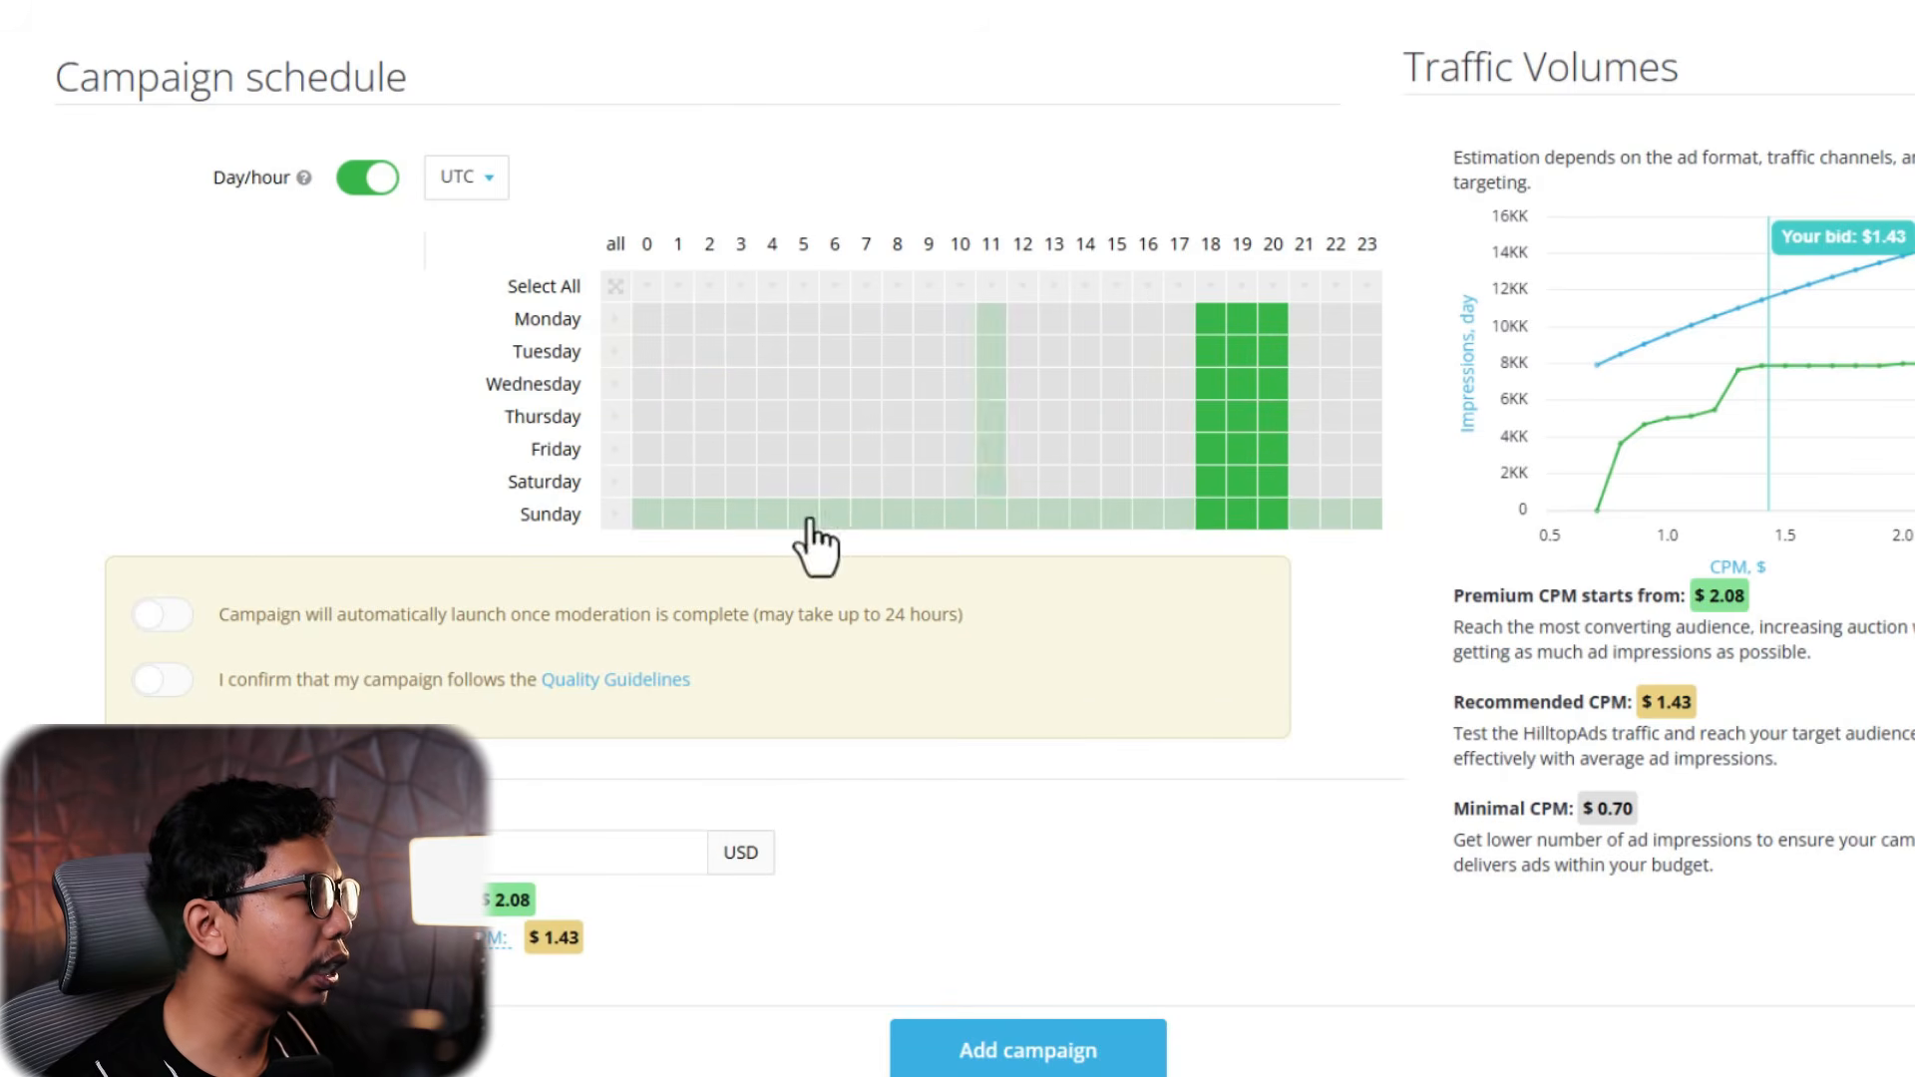
left_click(1304, 319)
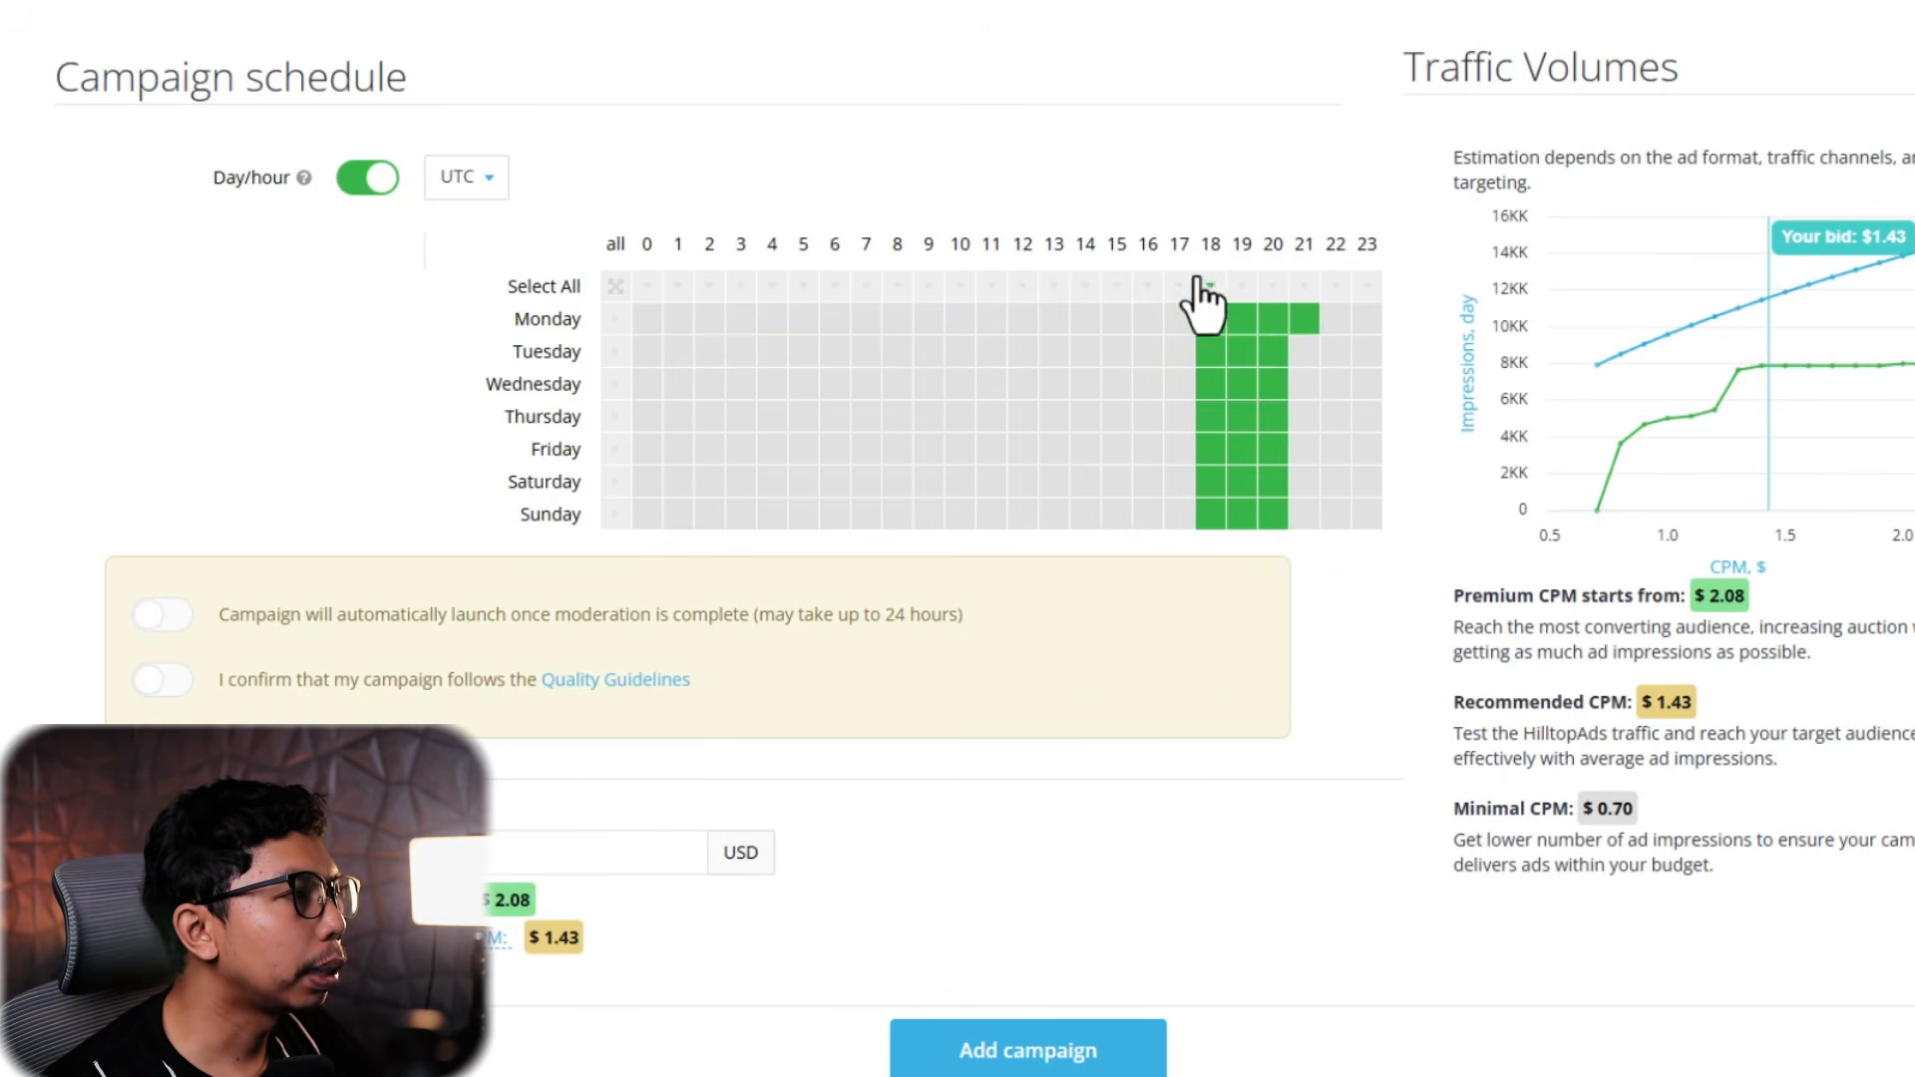
mouse_move(1332, 344)
left_mouse_down()
mouse_move(1315, 399)
mouse_move(1342, 477)
mouse_move(1347, 342)
mouse_move(1380, 372)
mouse_move(1372, 514)
left_mouse_up()
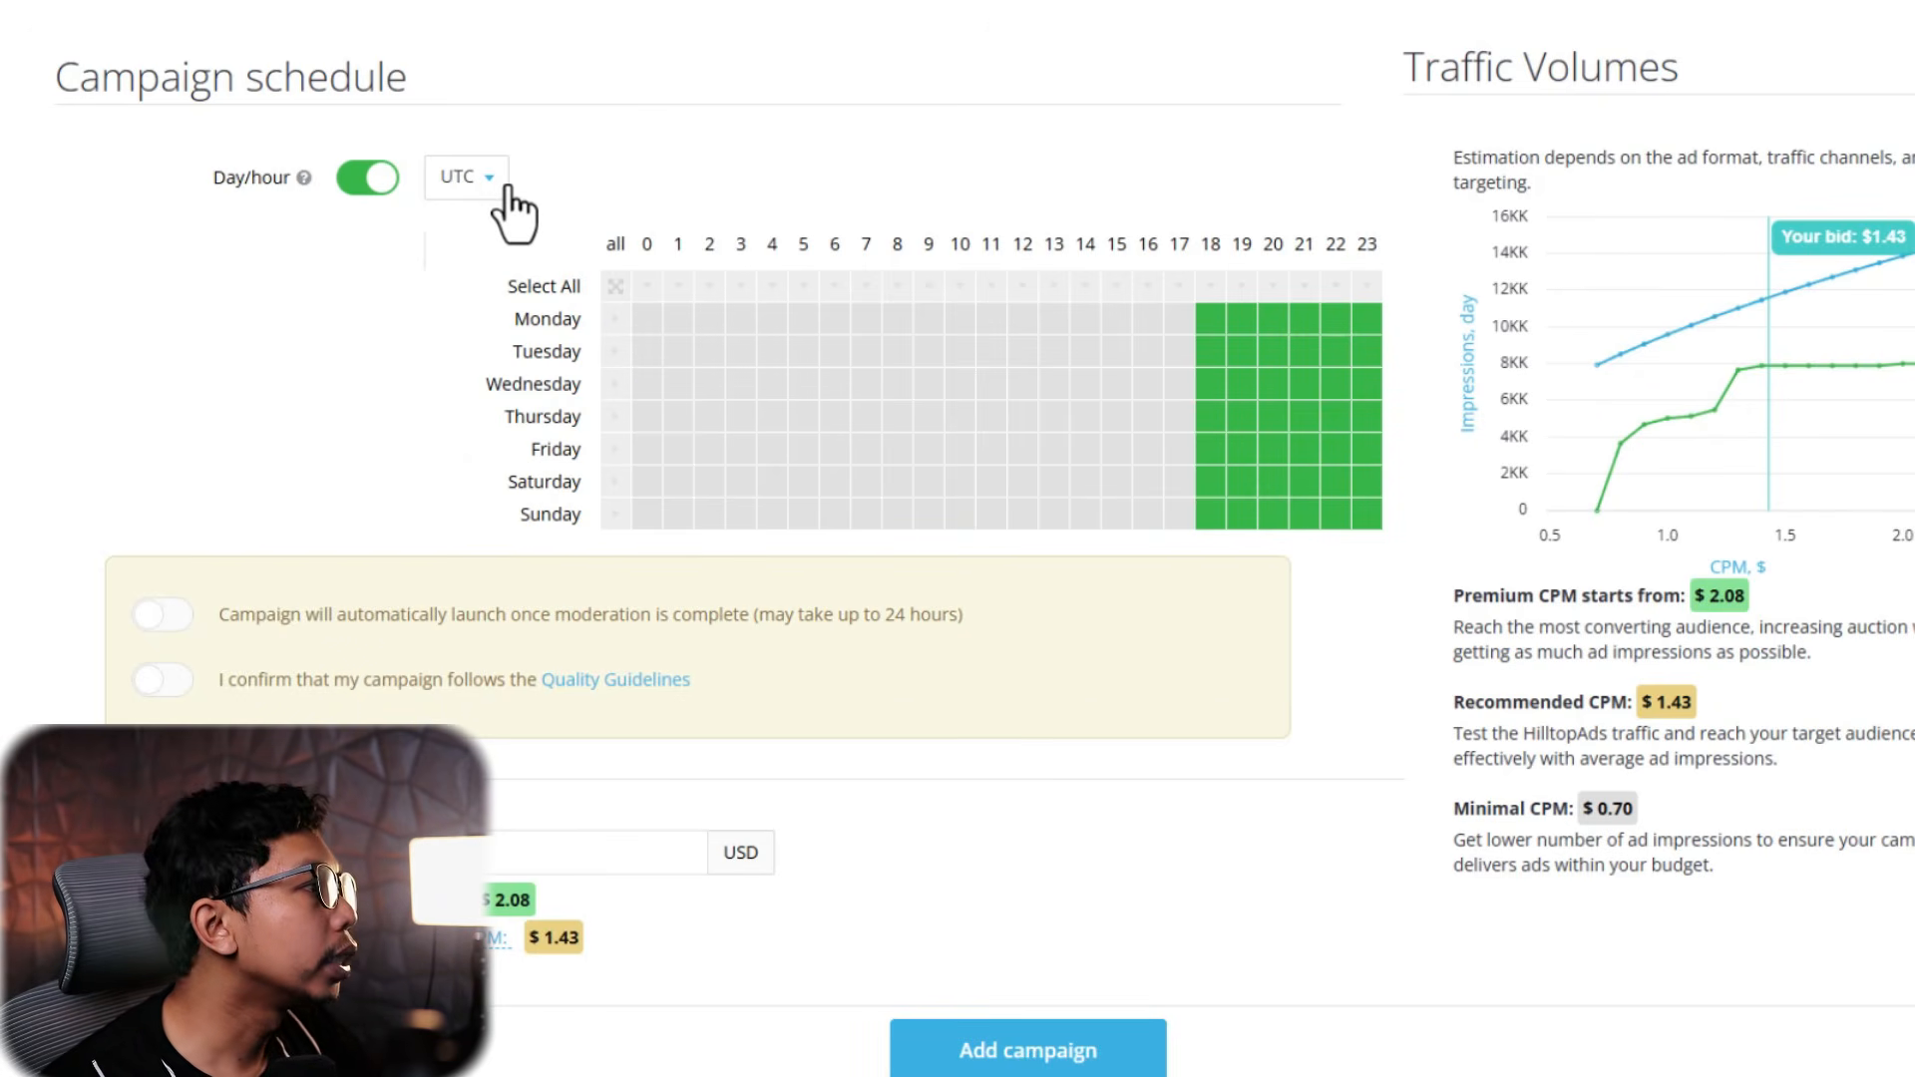
Set the campaign schedule's time zone to Asia/Jakarta
left_click(465, 185)
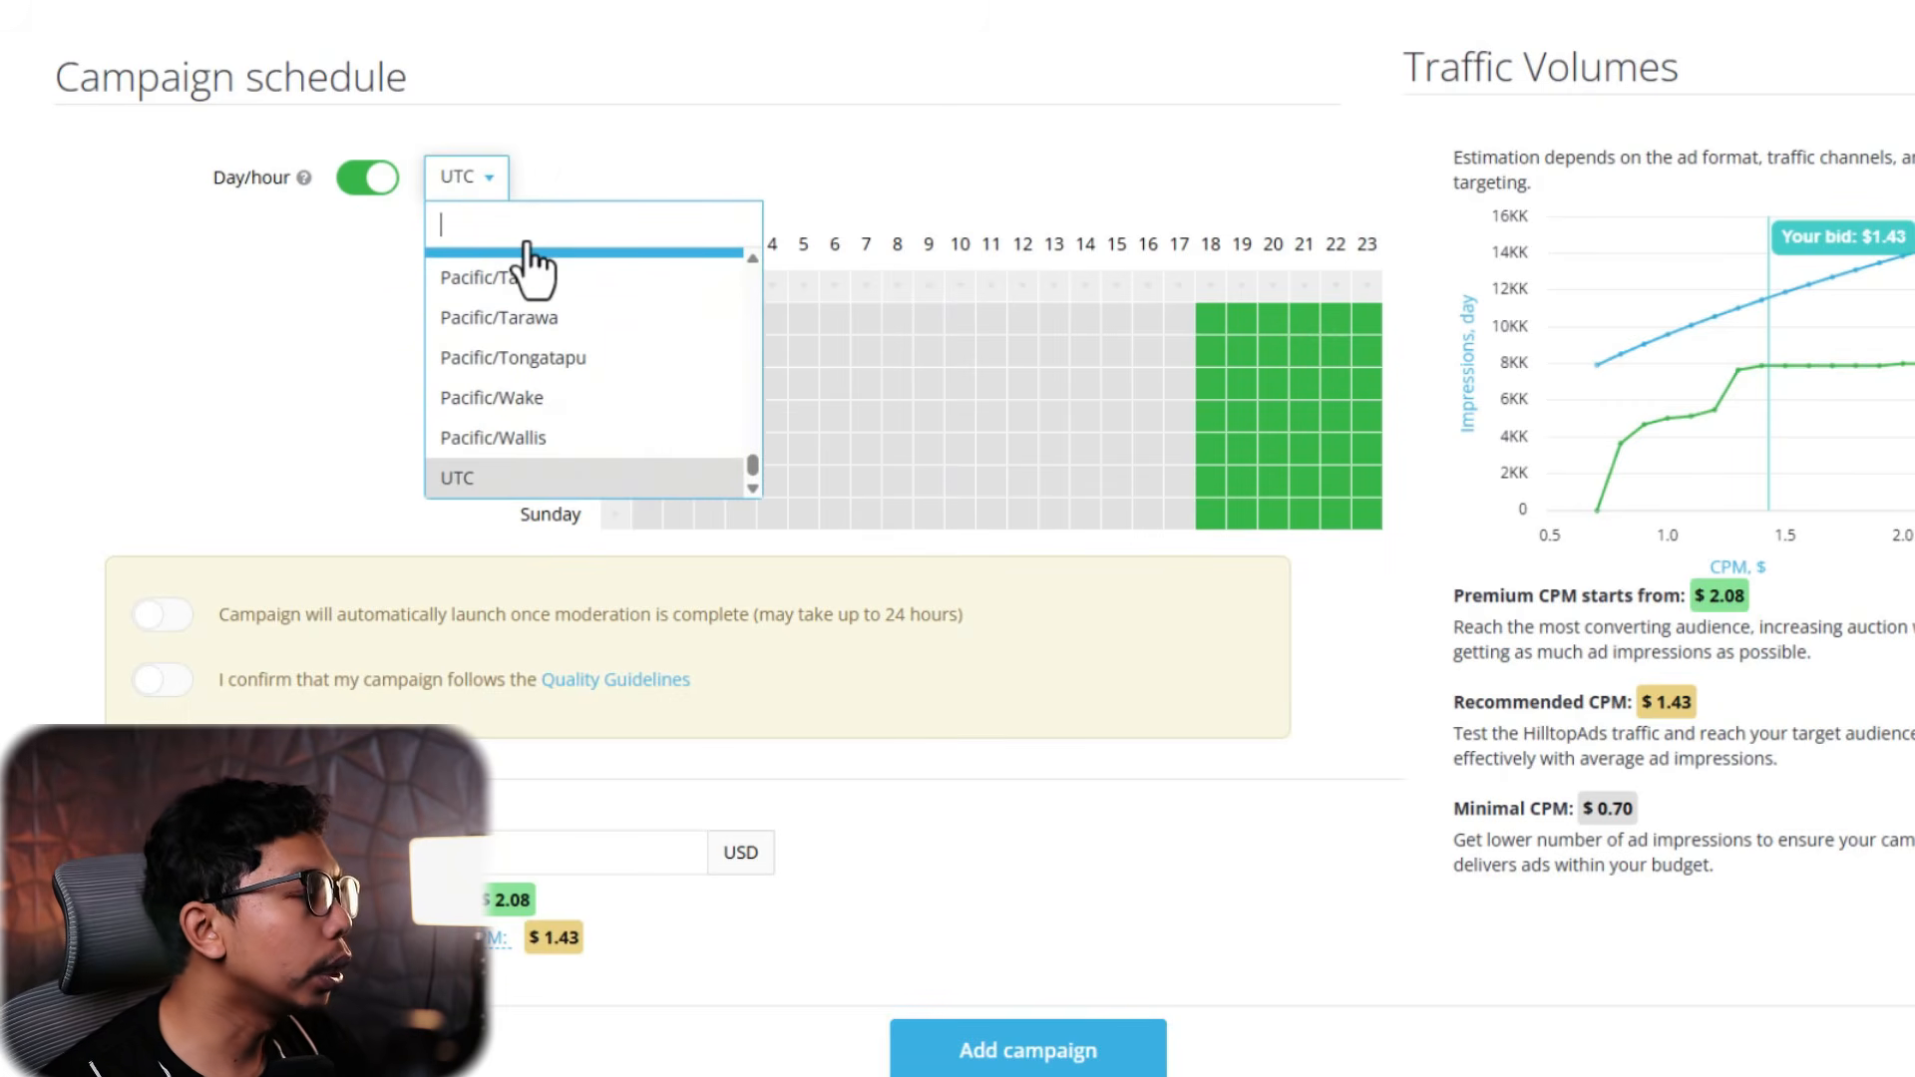
type("u")
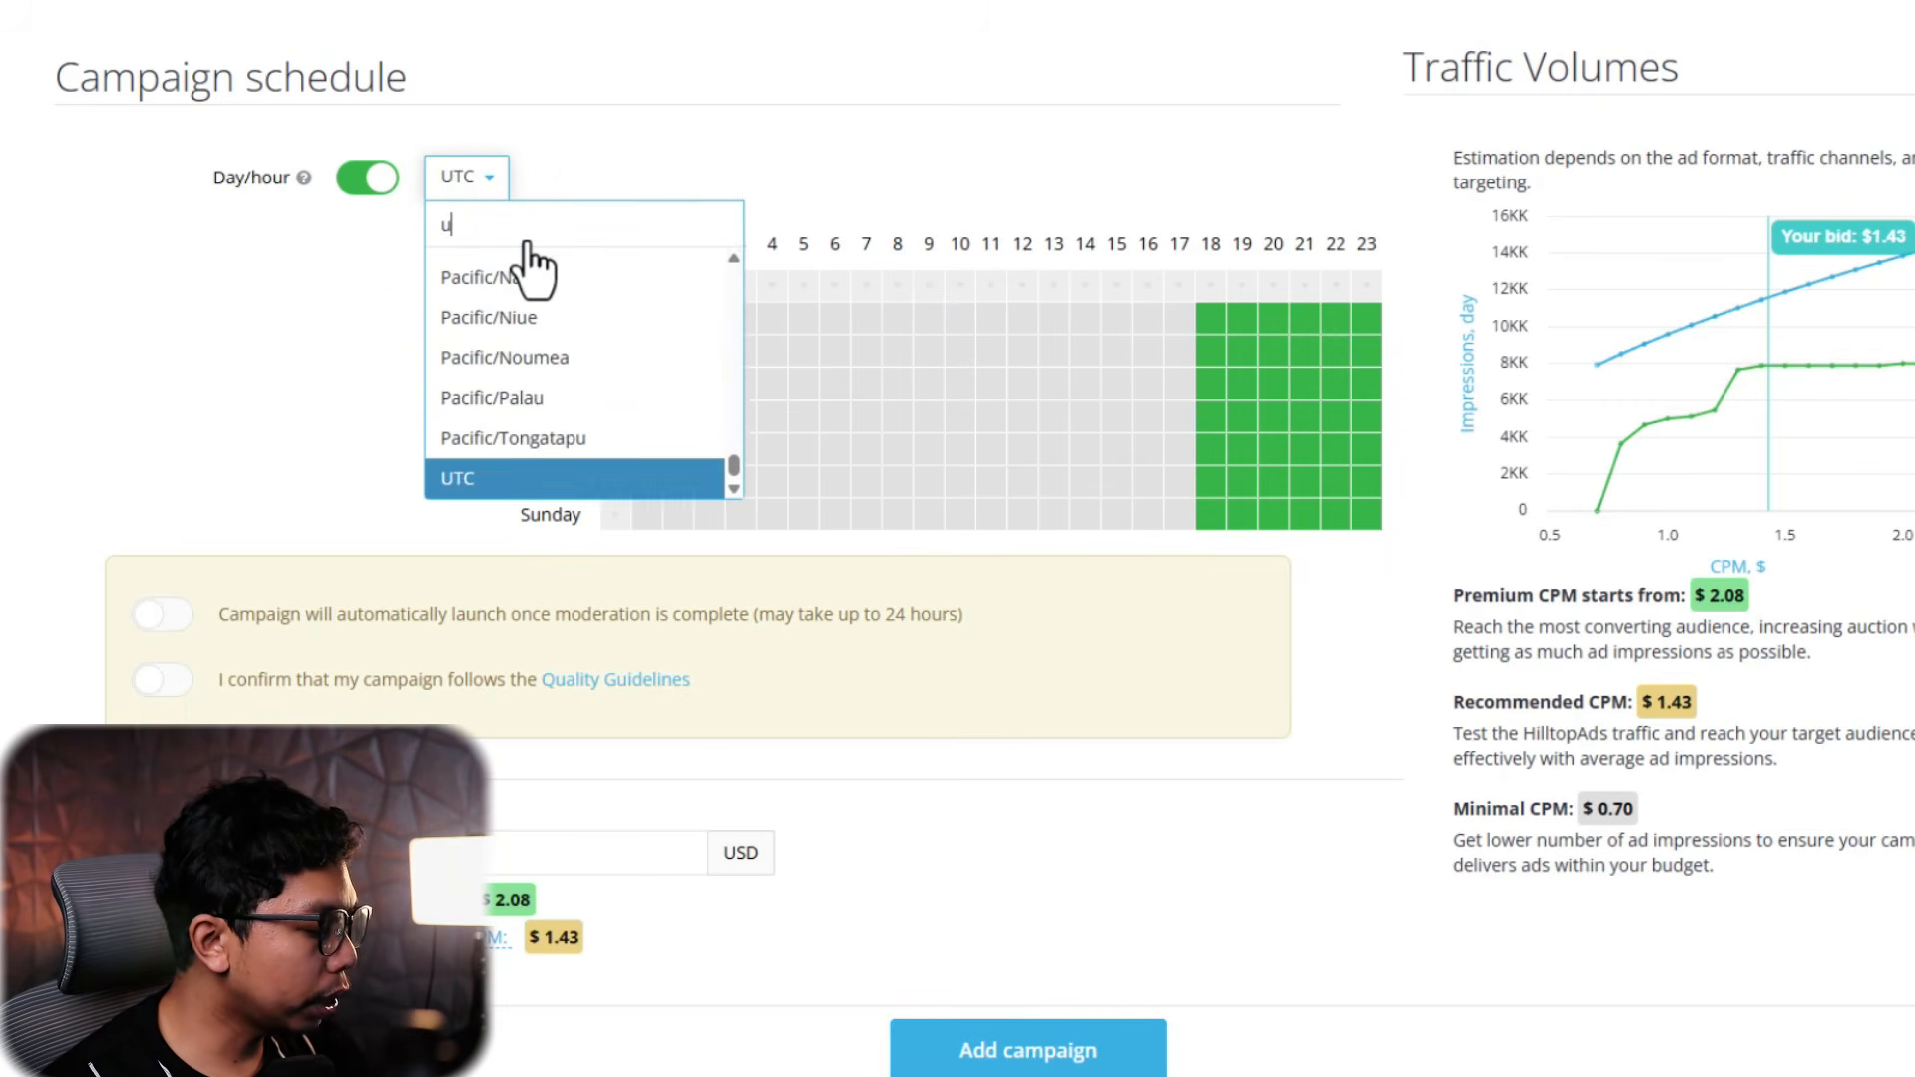
type("tc")
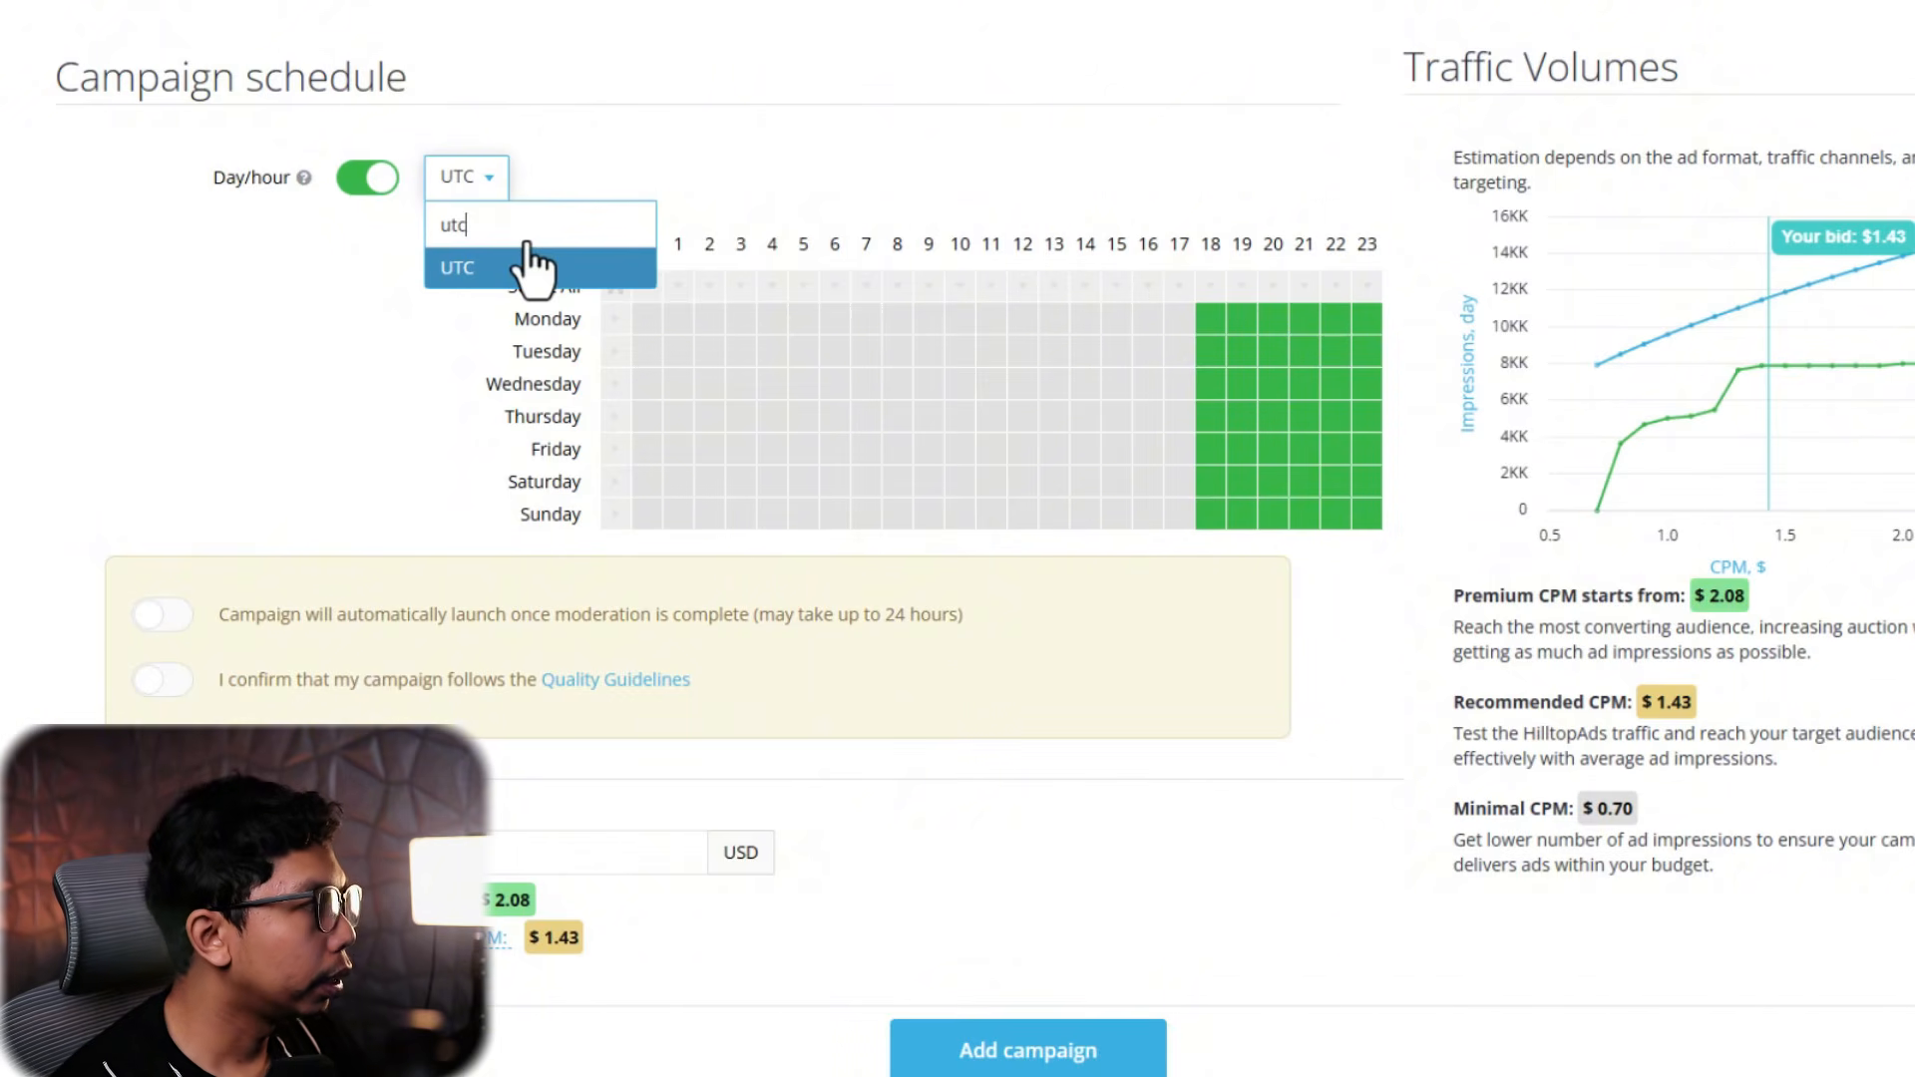
key("BackSpace")
key("BackSpace")
key("BackSpace")
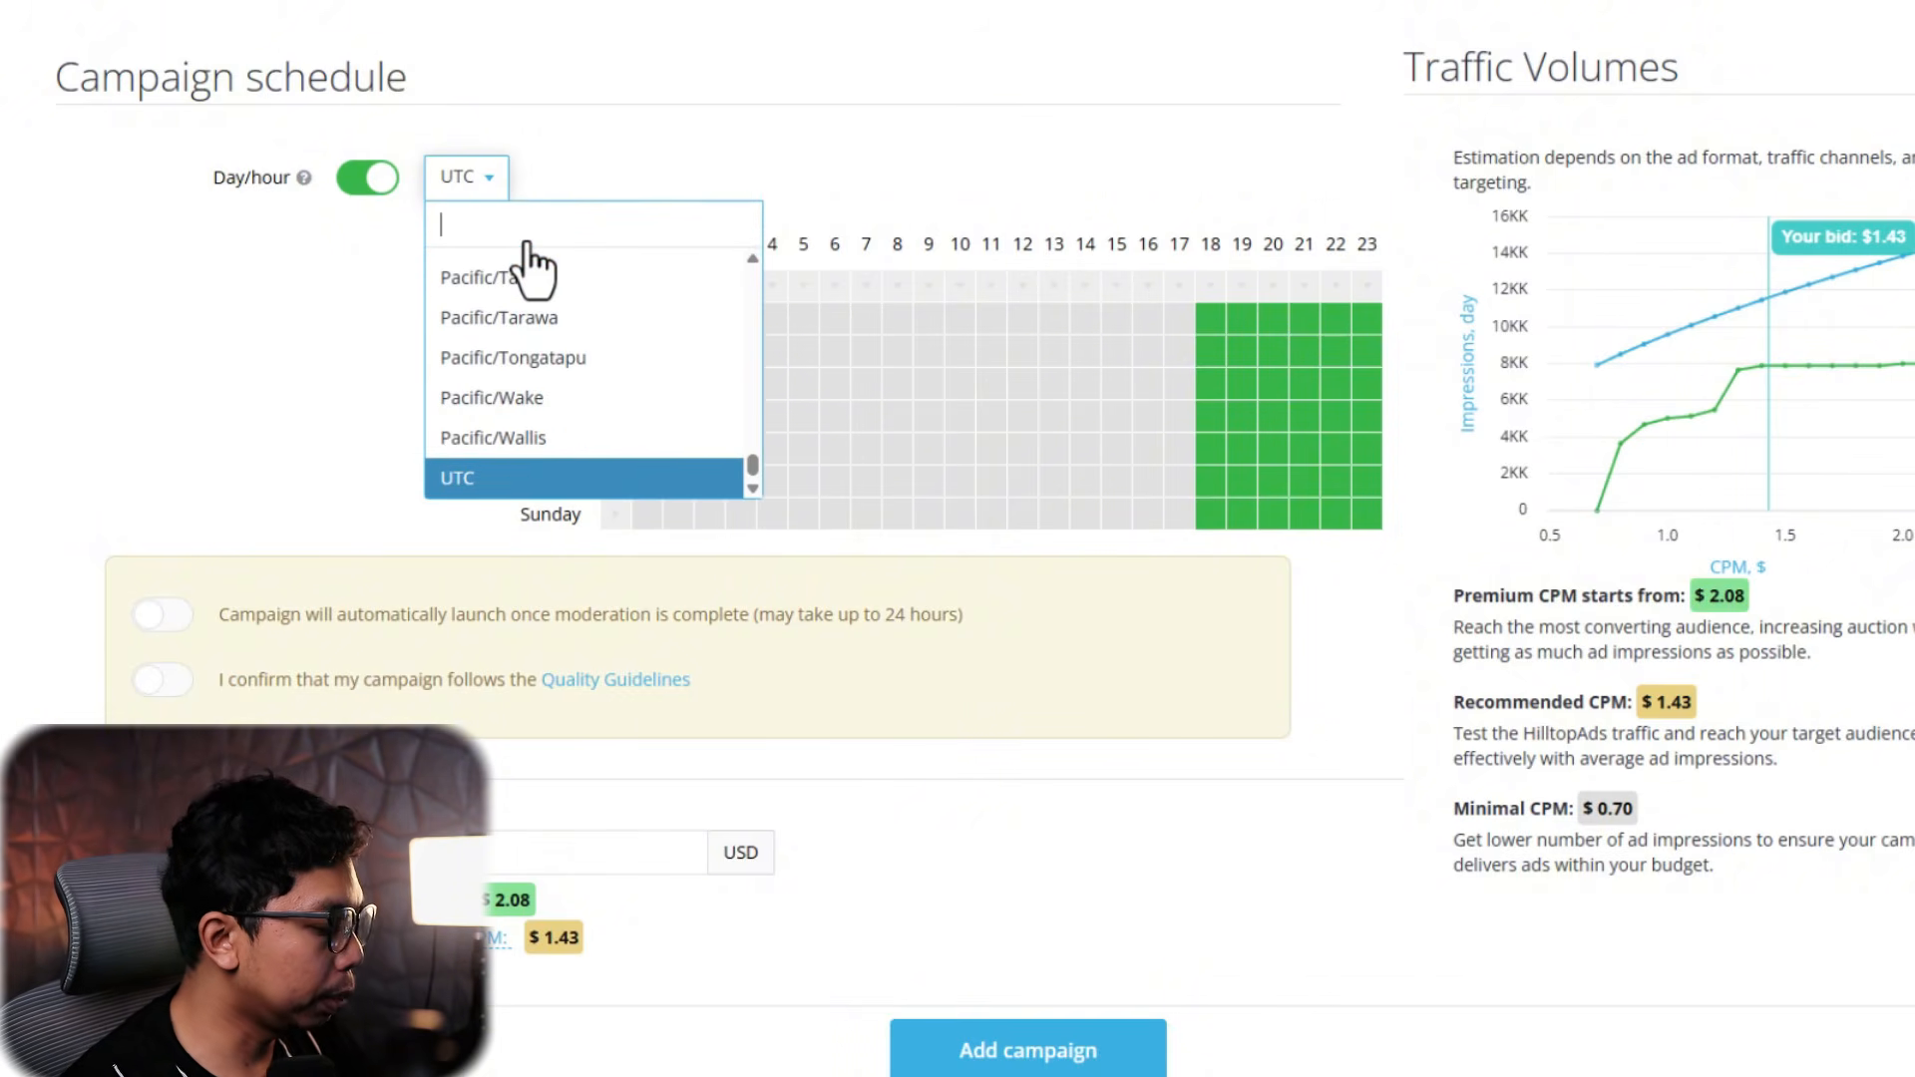
type("jaka")
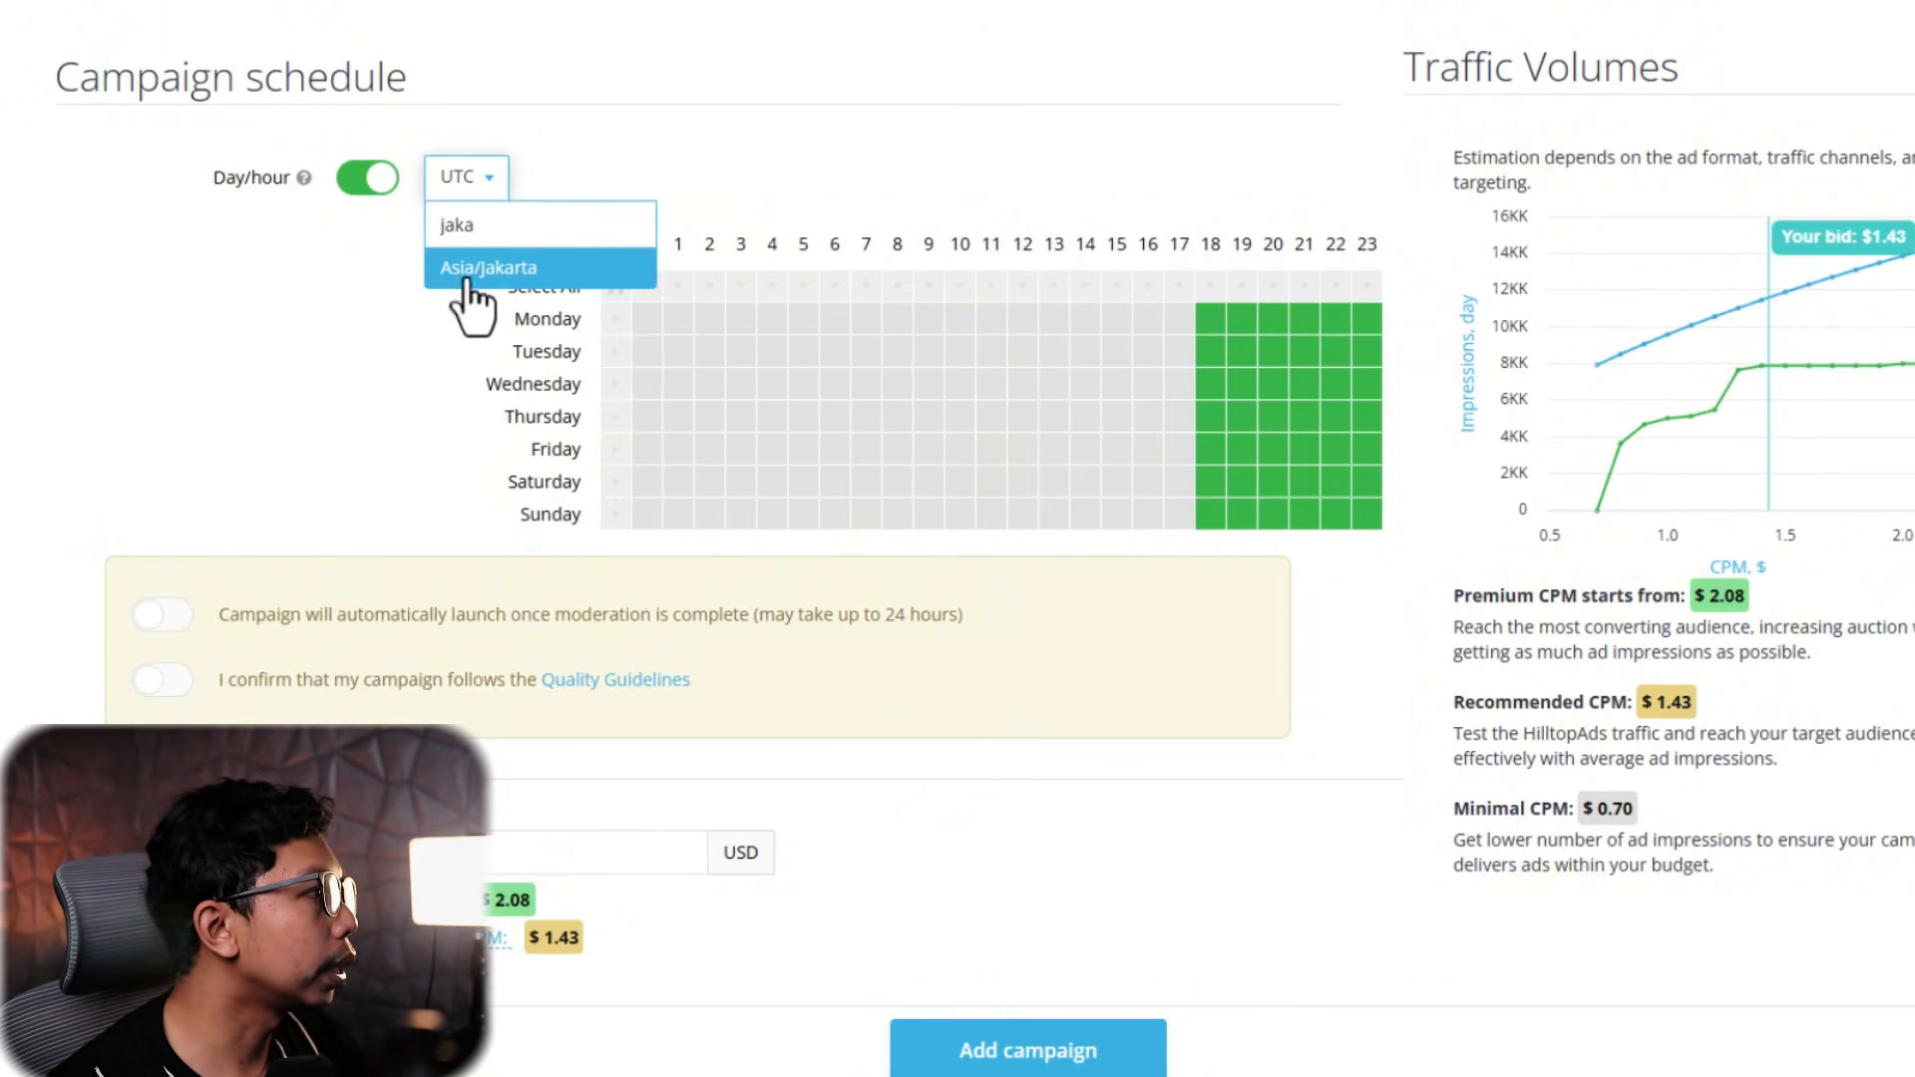
left_click(559, 270)
Enable automatic campaign launch once moderation is complete and confirm that the campaign follows the Quality Guidelines
scroll(299, 498, "down", 1)
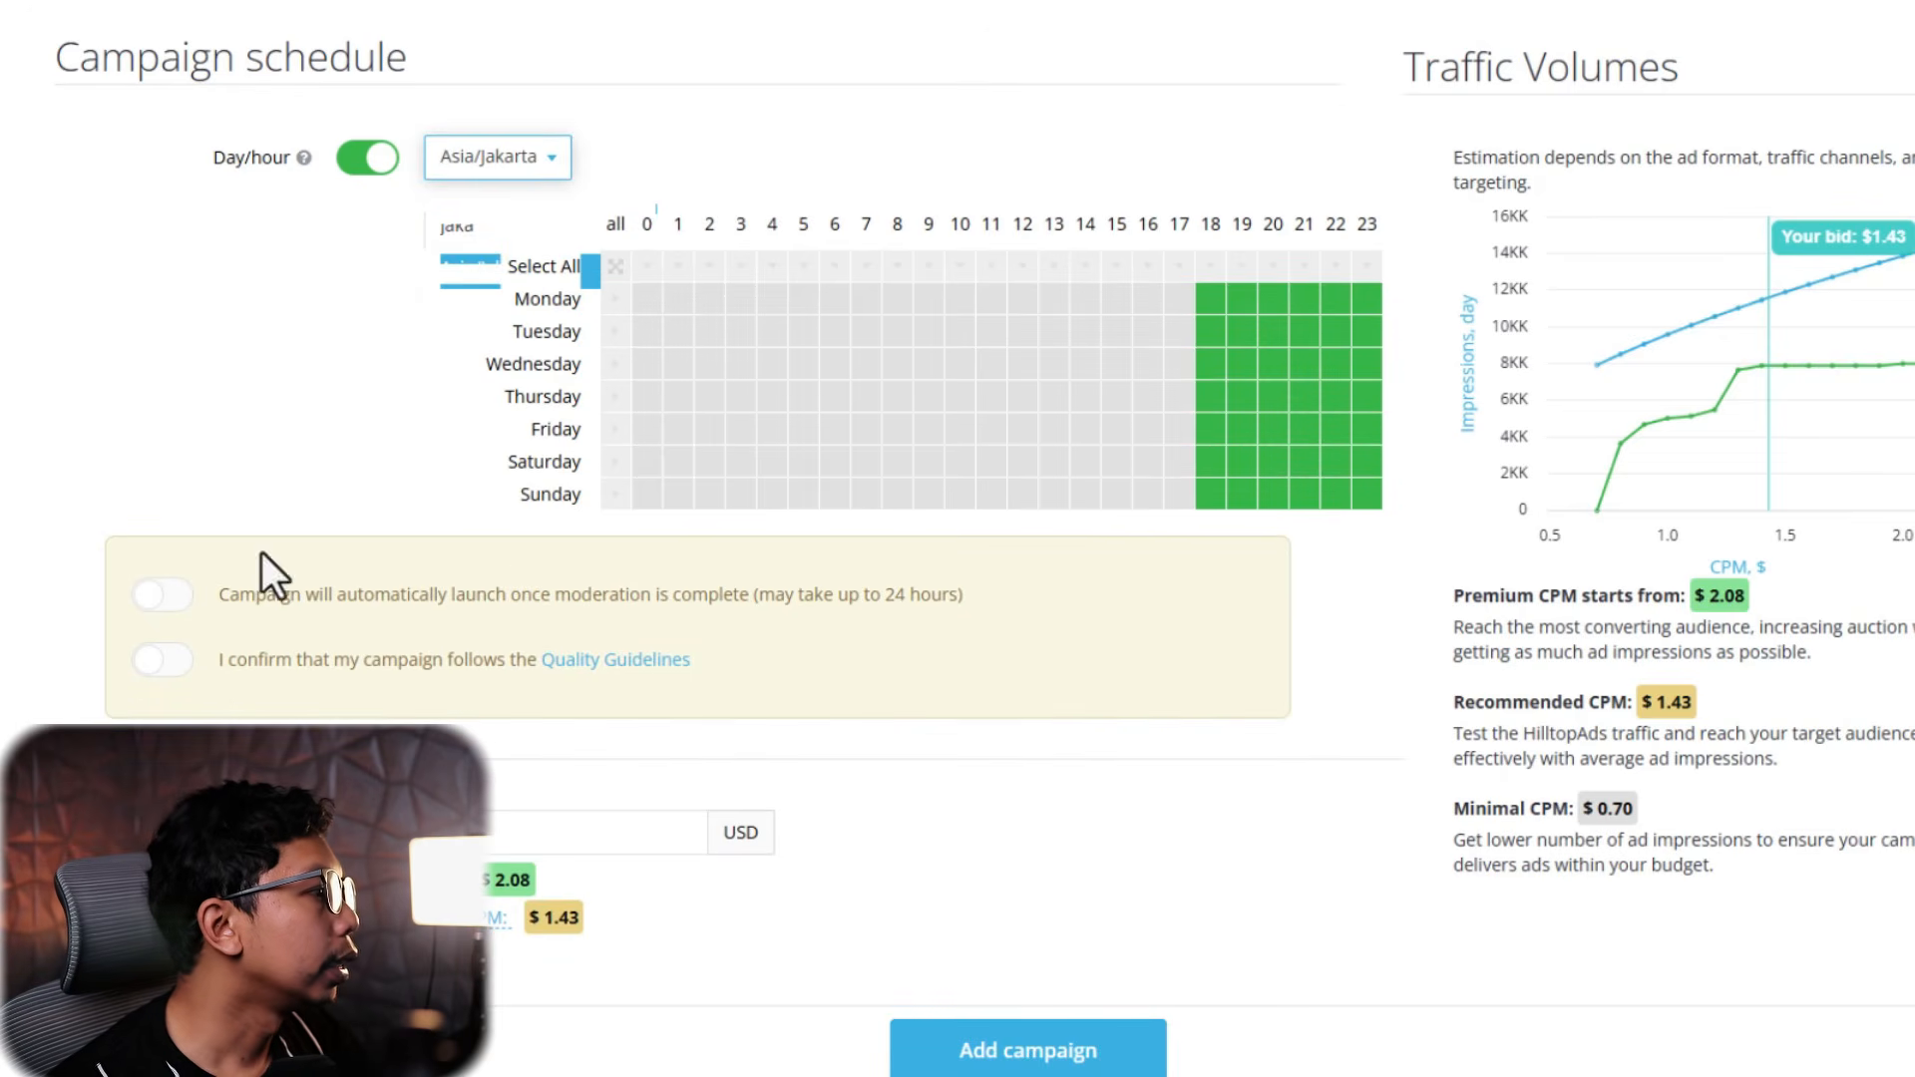
left_click(1197, 838)
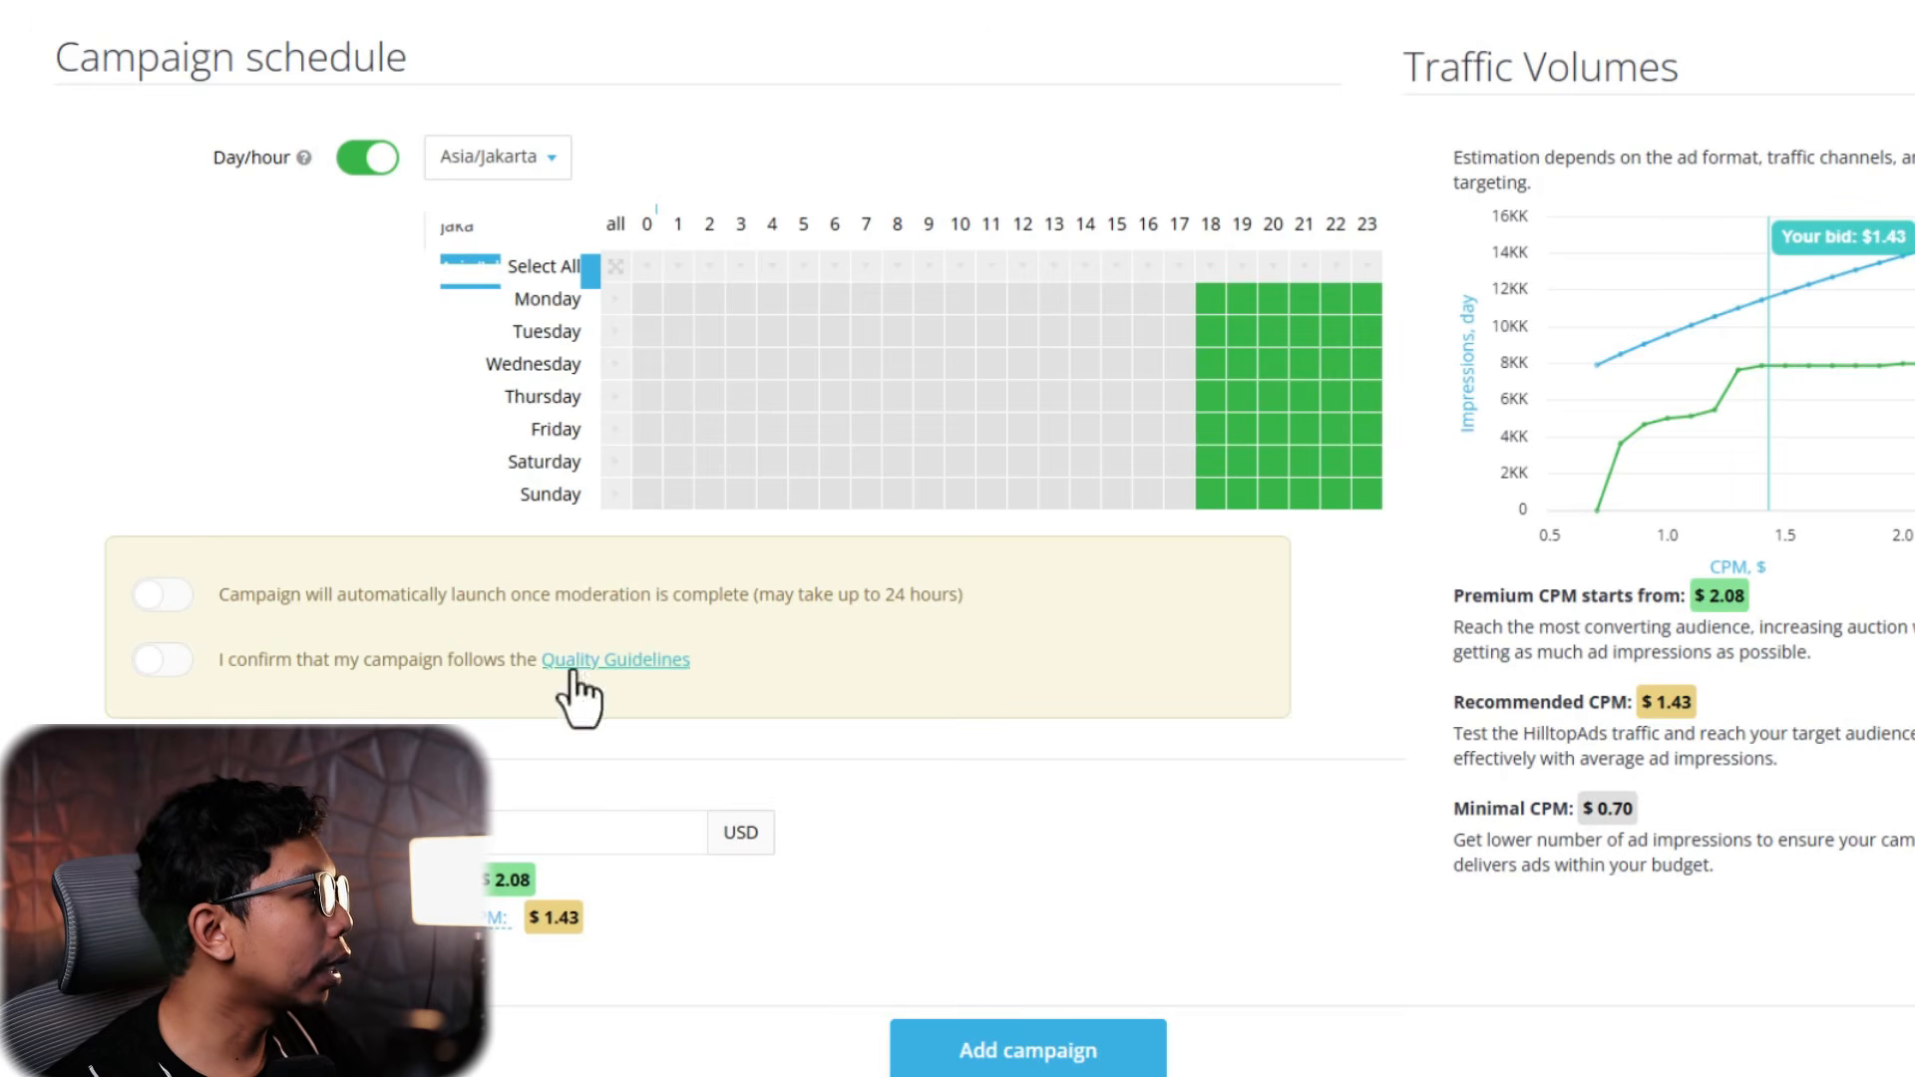
left_click(167, 599)
left_click(153, 667)
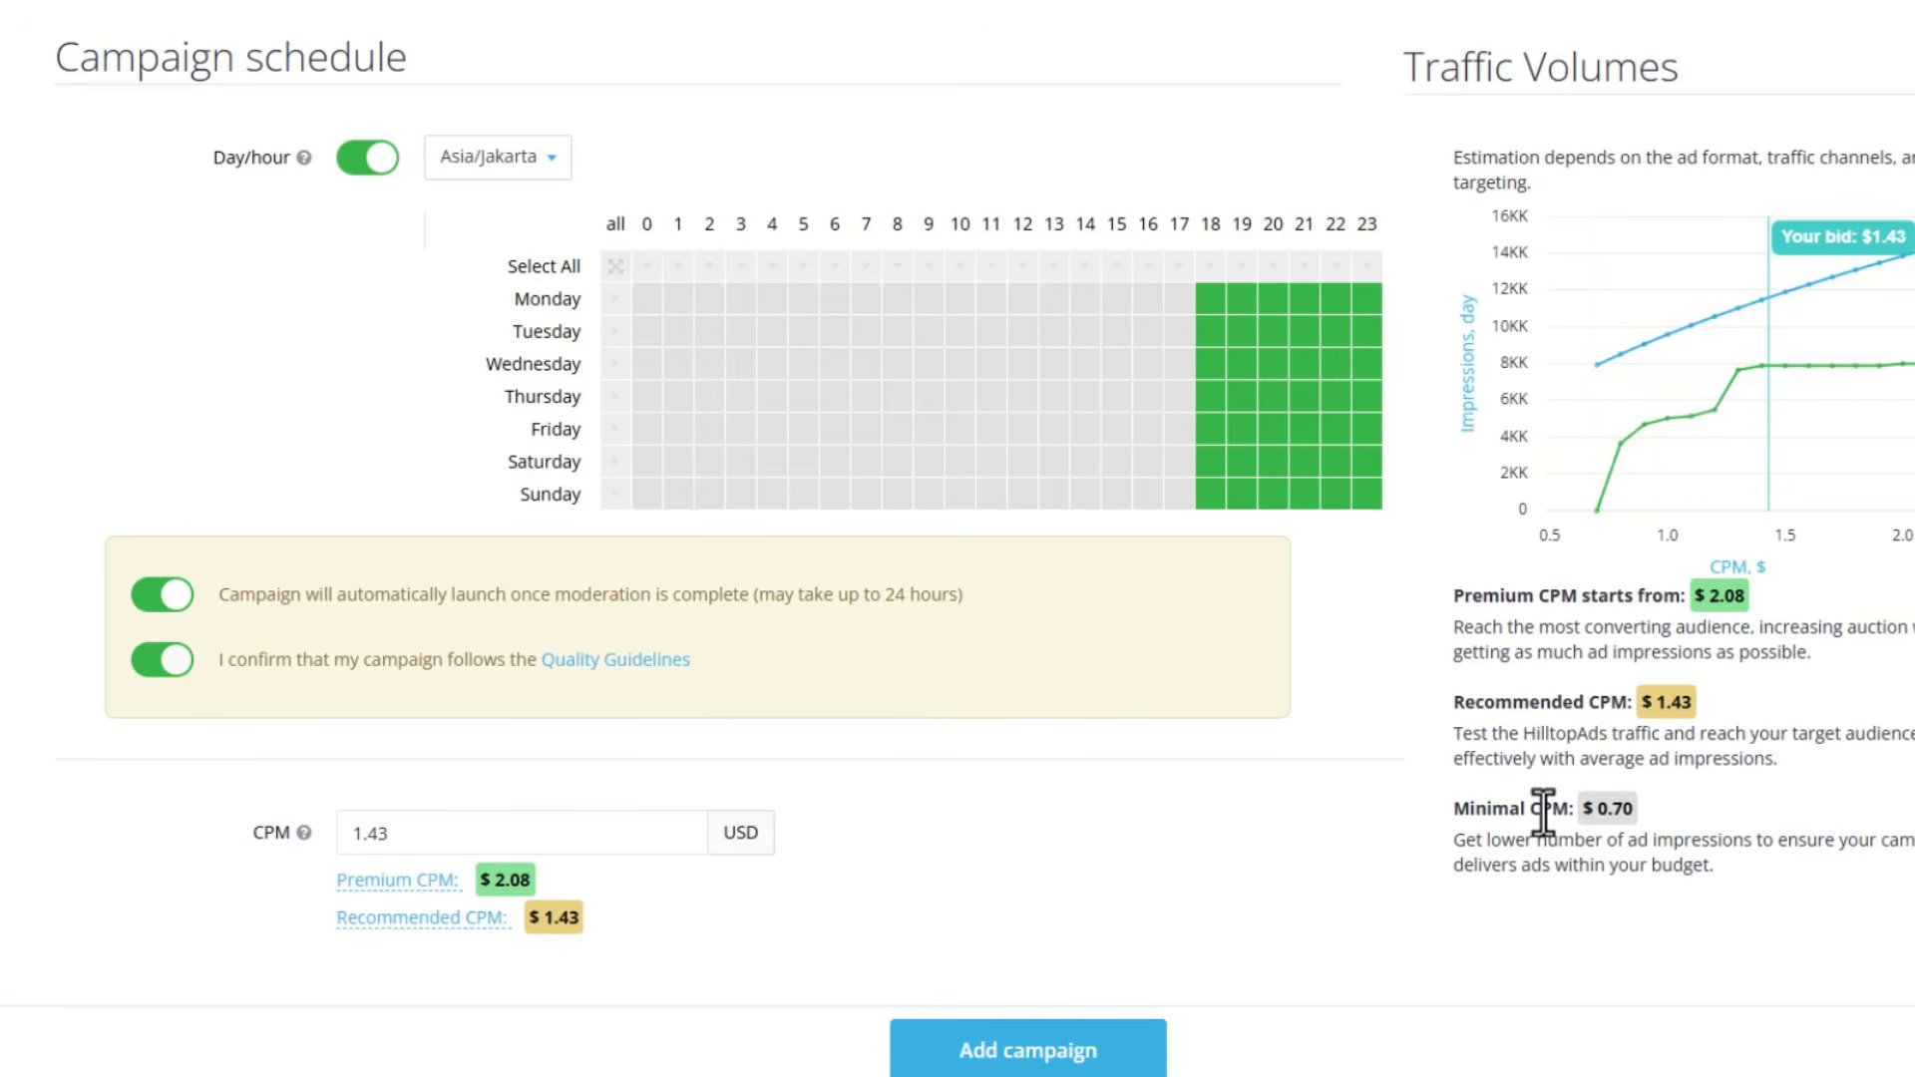
Set the campaign's CPM bid to 0.75 USD
left_click(551, 813)
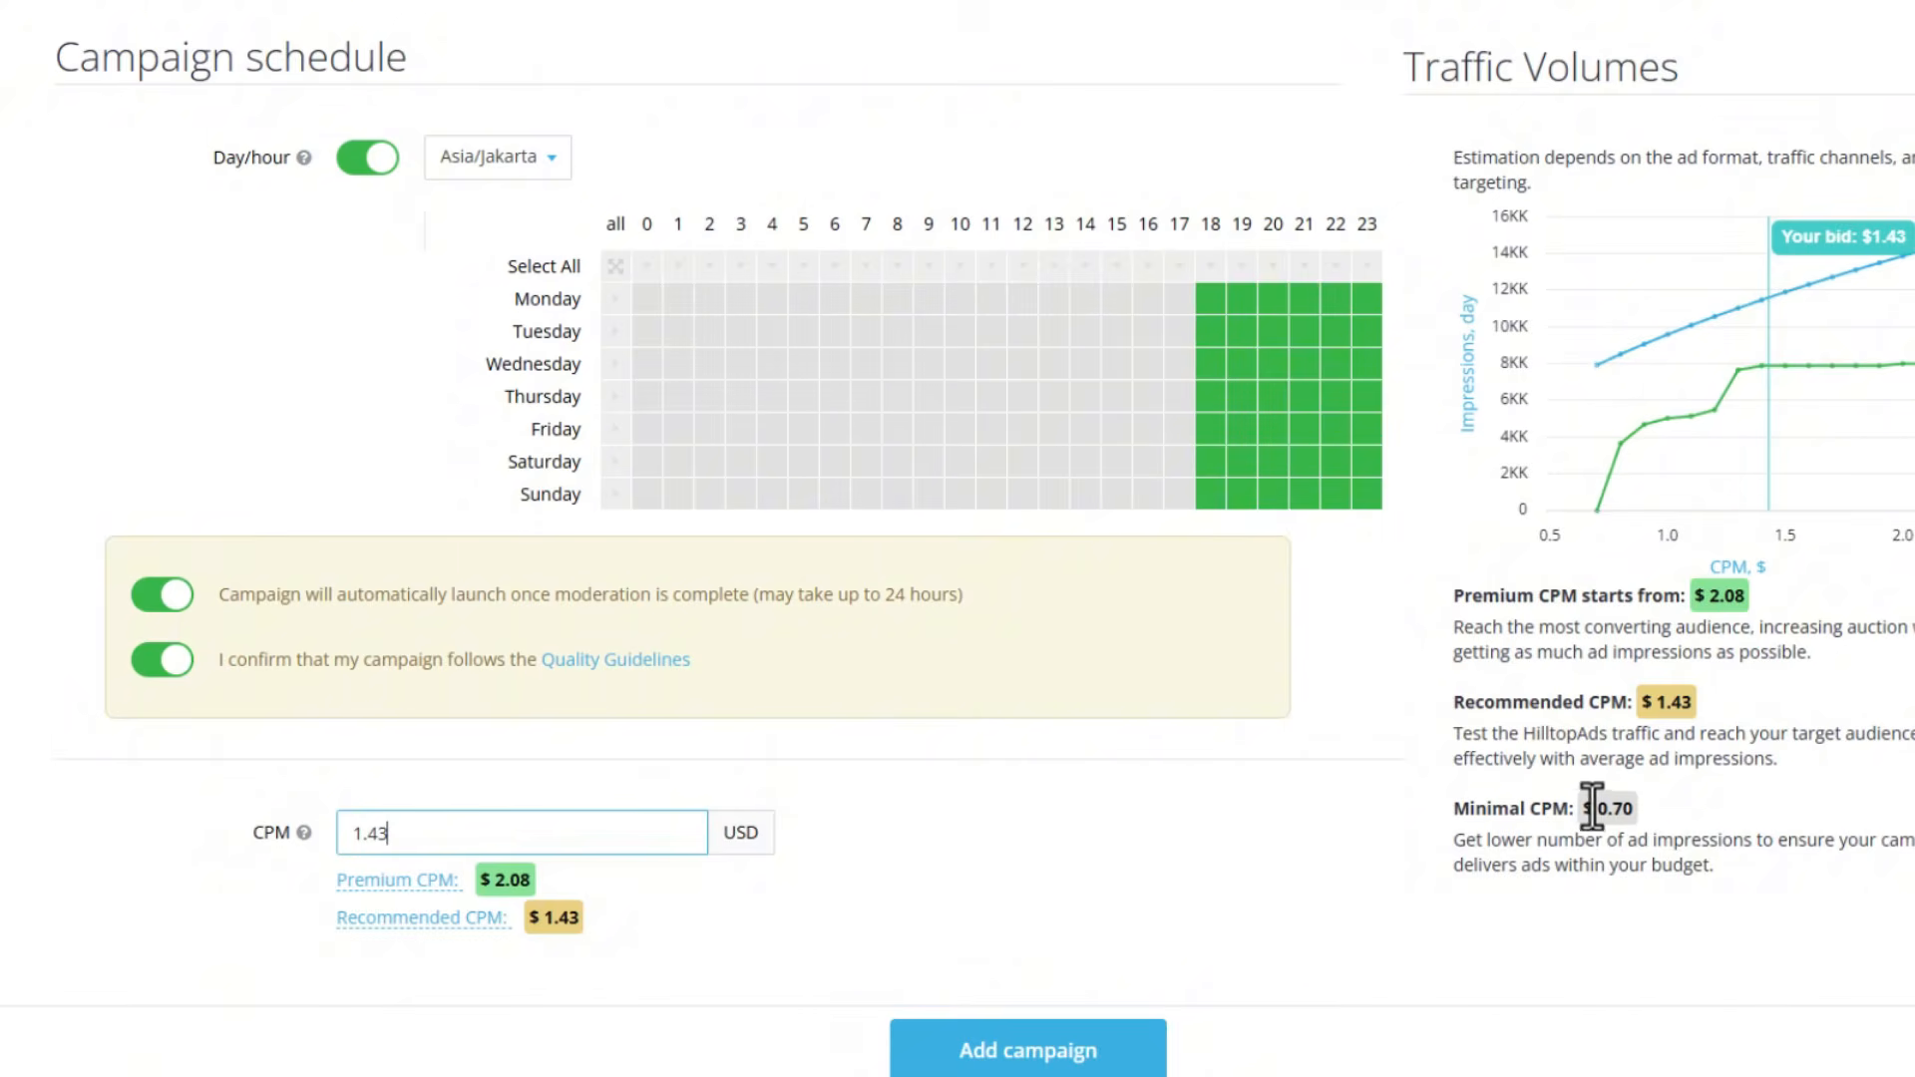
left_click_drag(523, 830, 171, 824)
type("0.75")
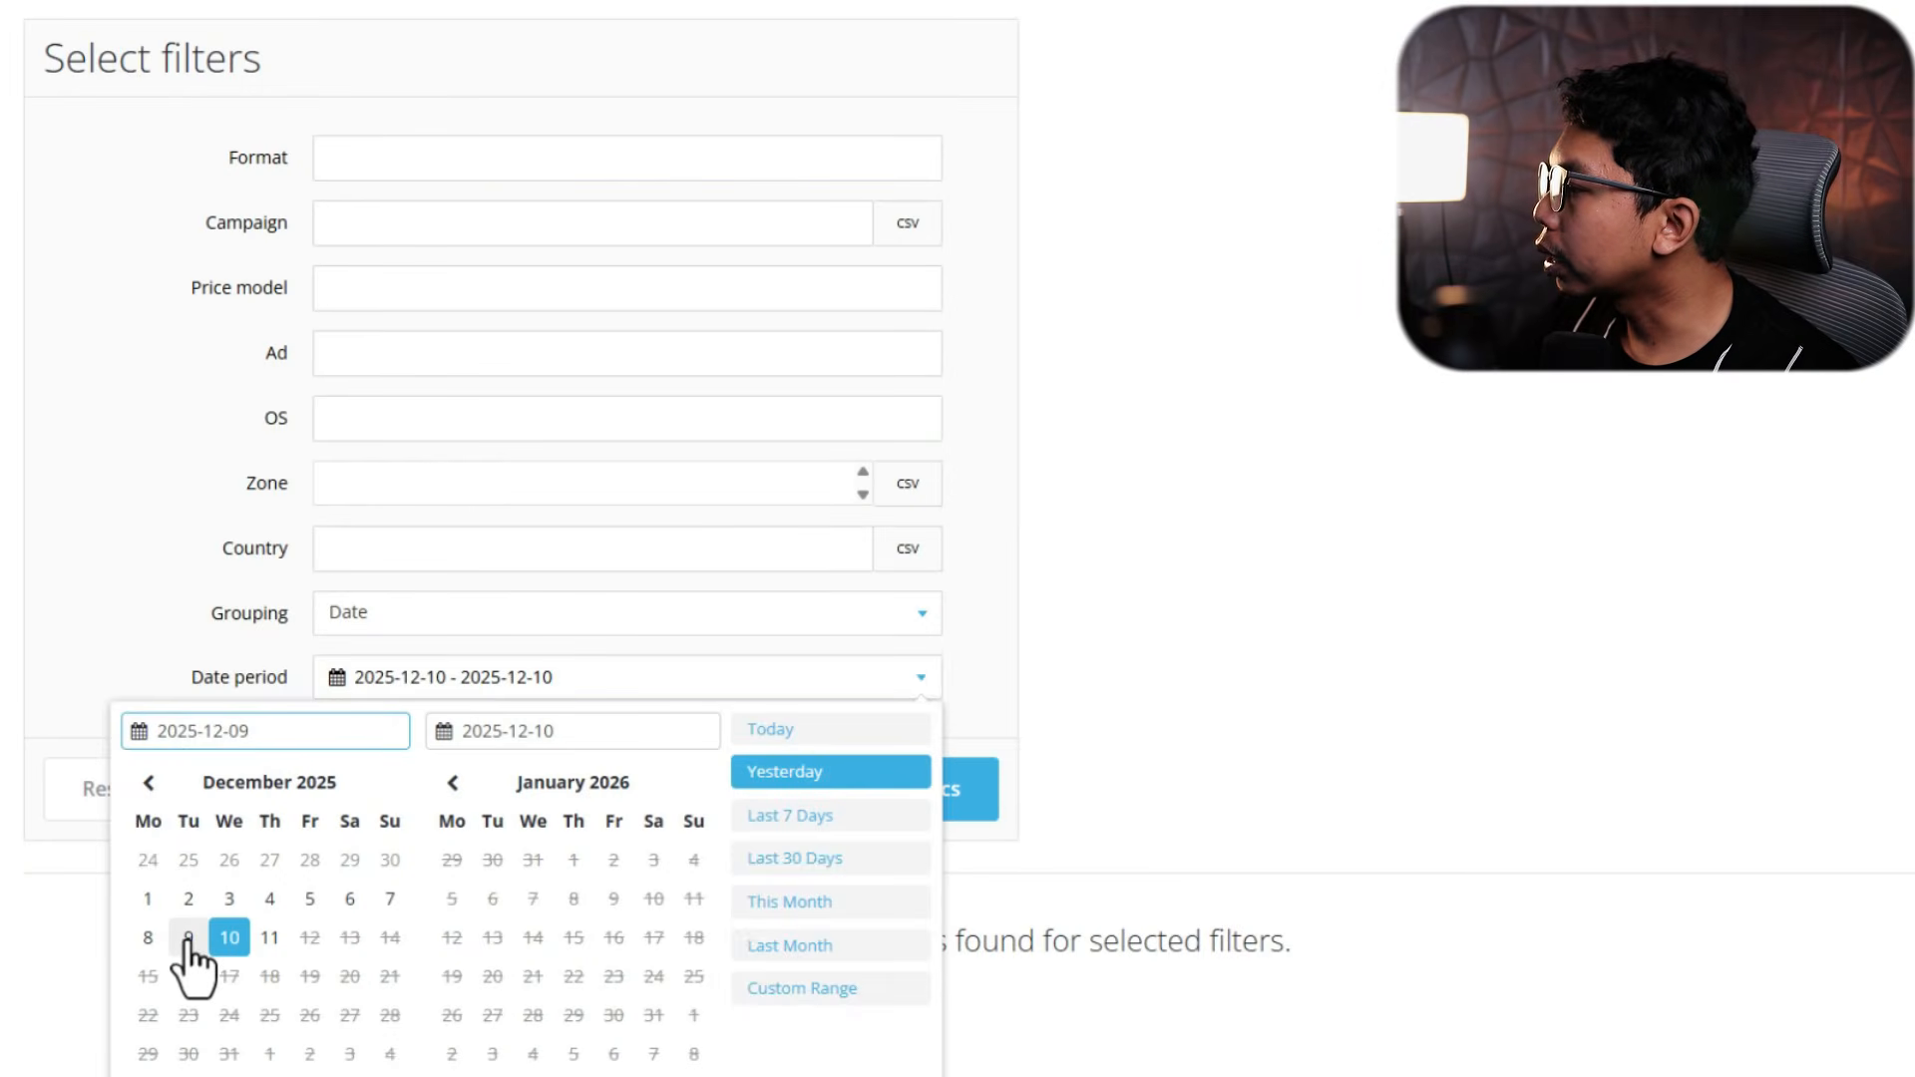
Get the statistics grouped by date for the period 2025-12-09 to 2025-12-10 and examine the results table
left_click(188, 939)
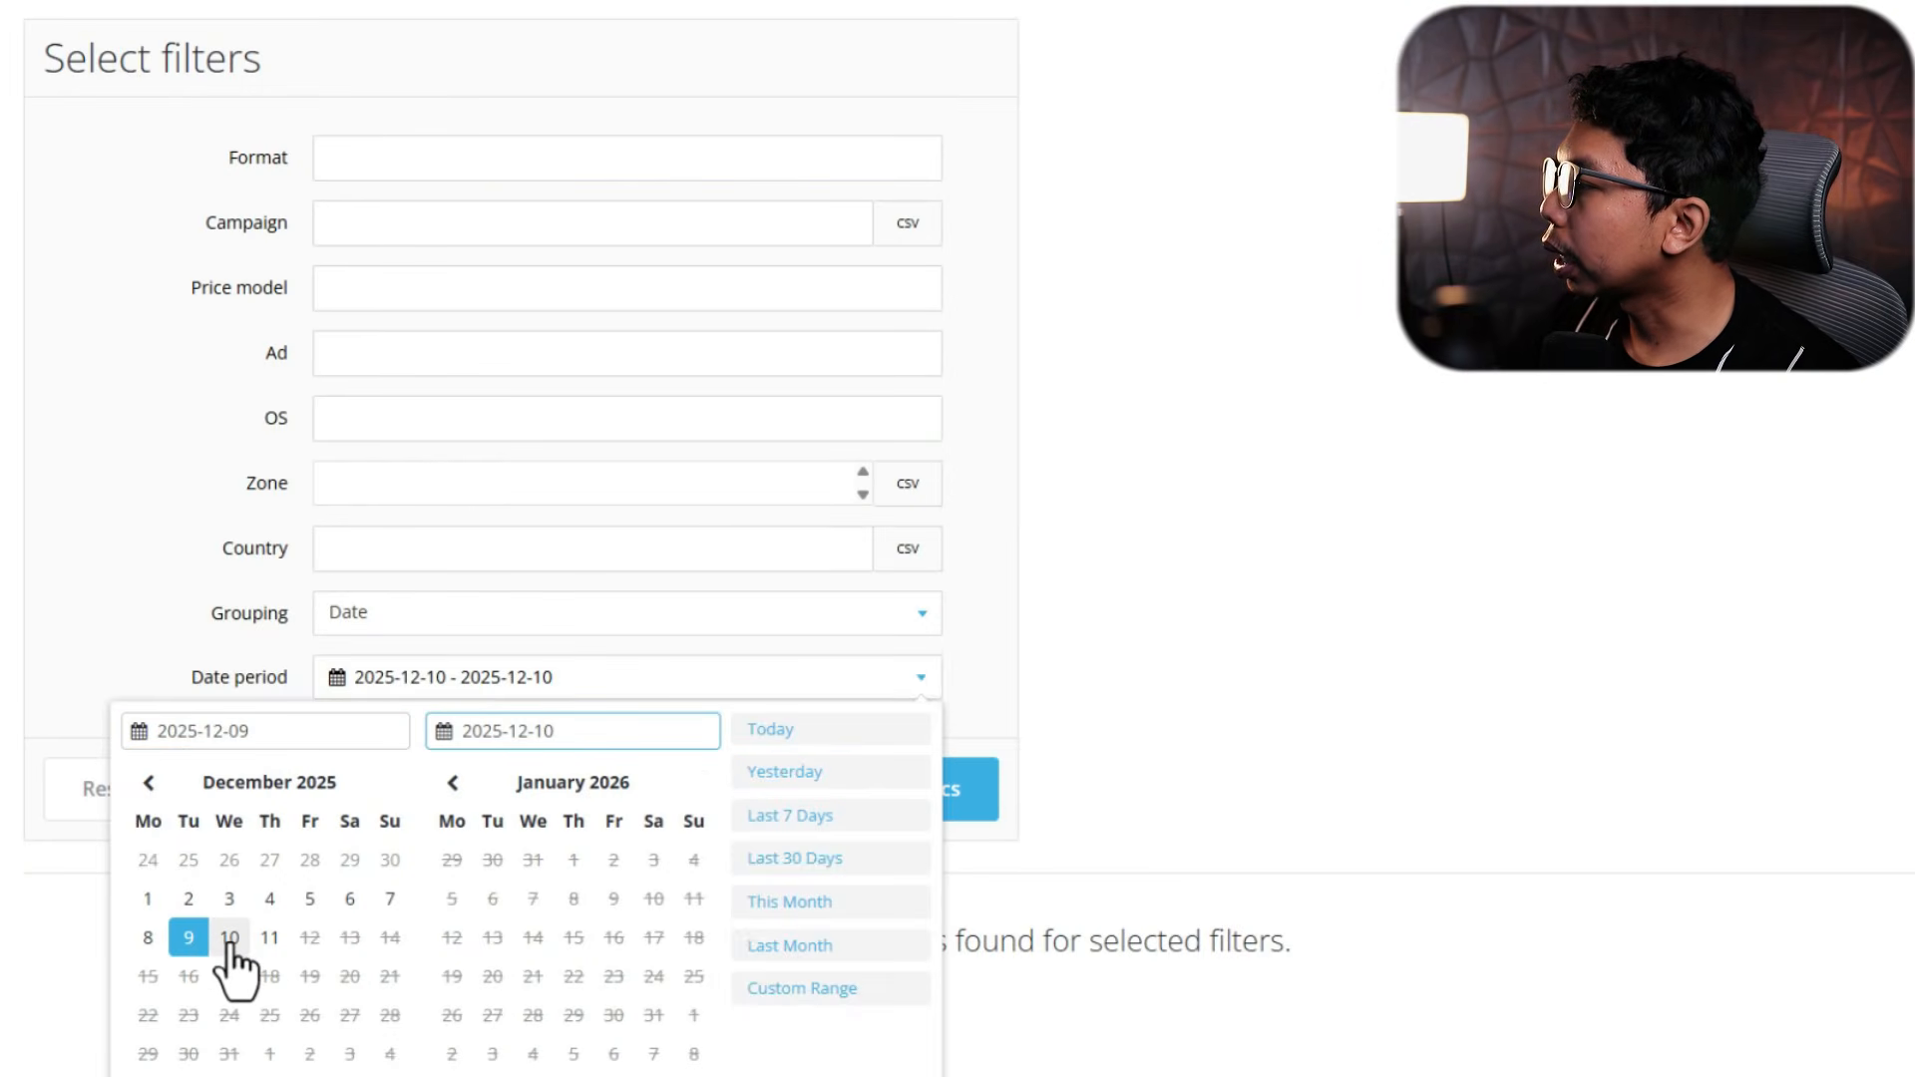
left_click(229, 939)
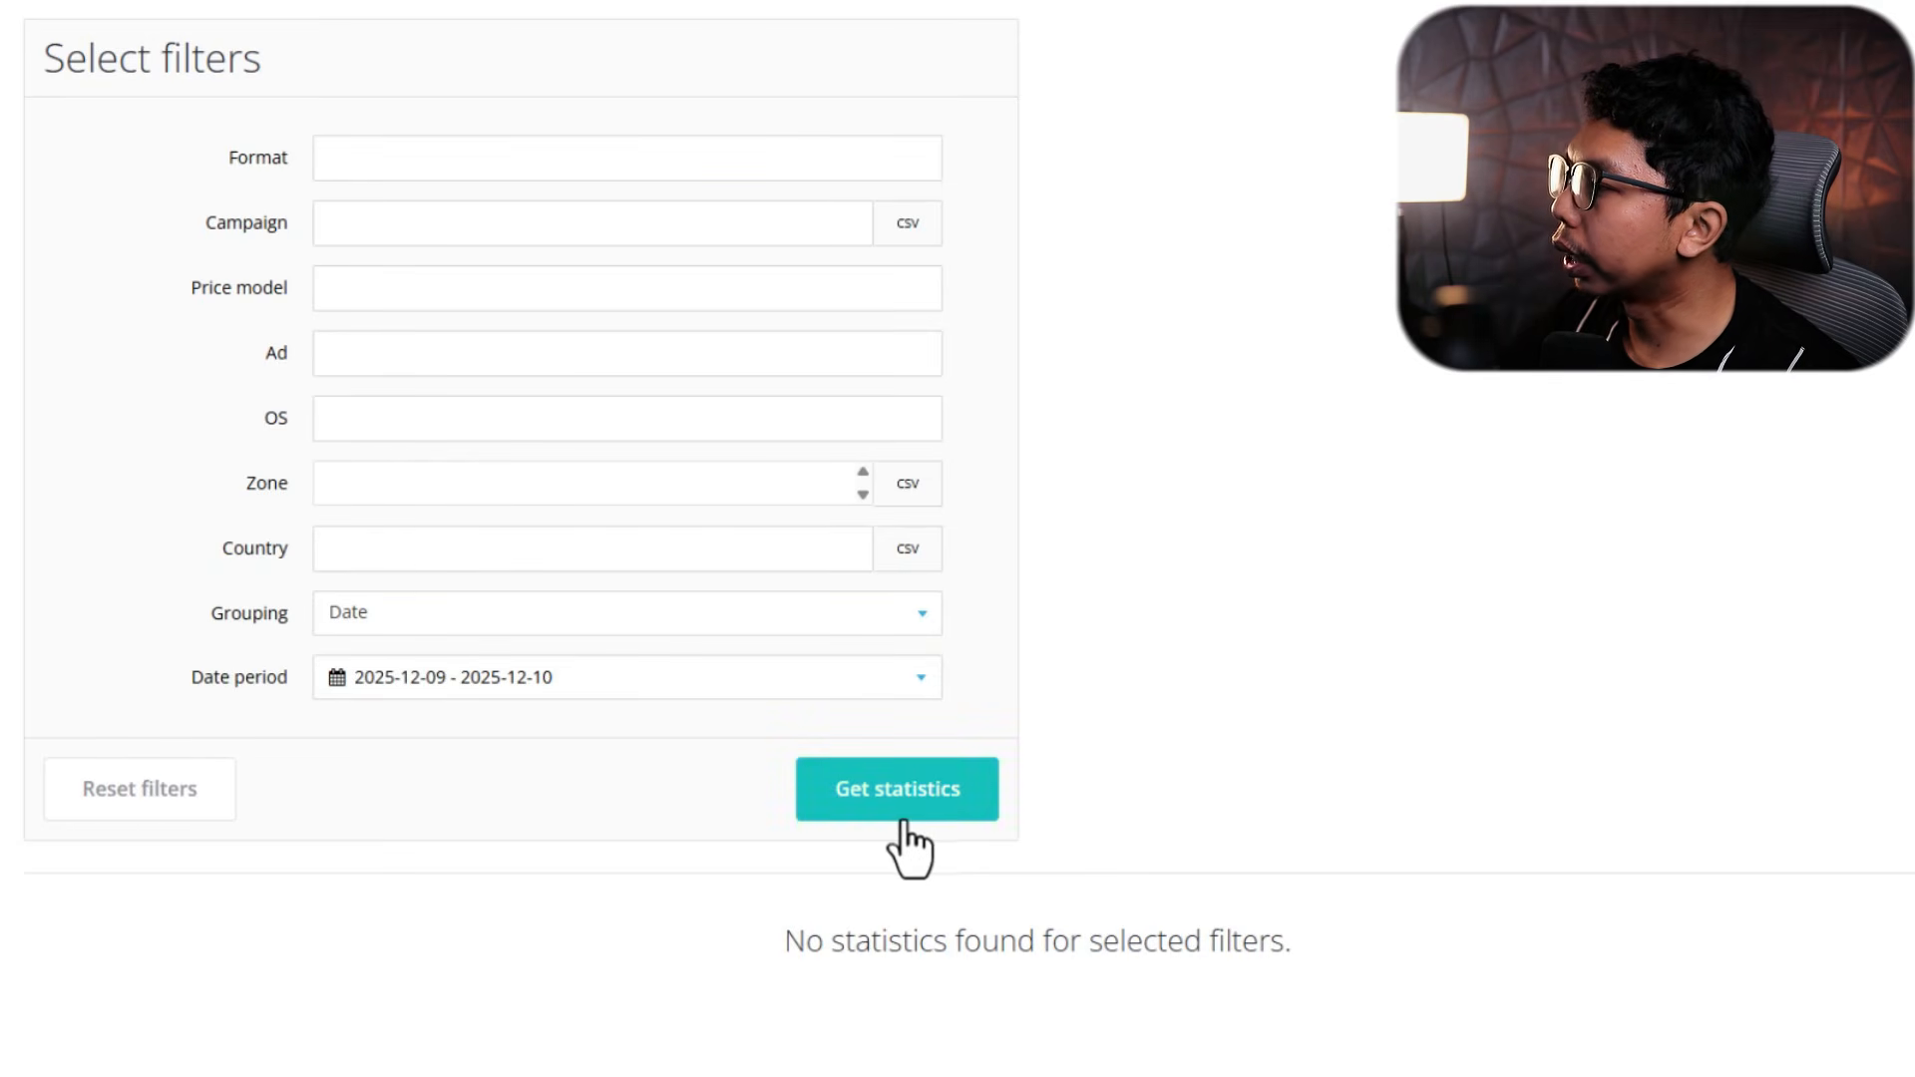
left_click(937, 813)
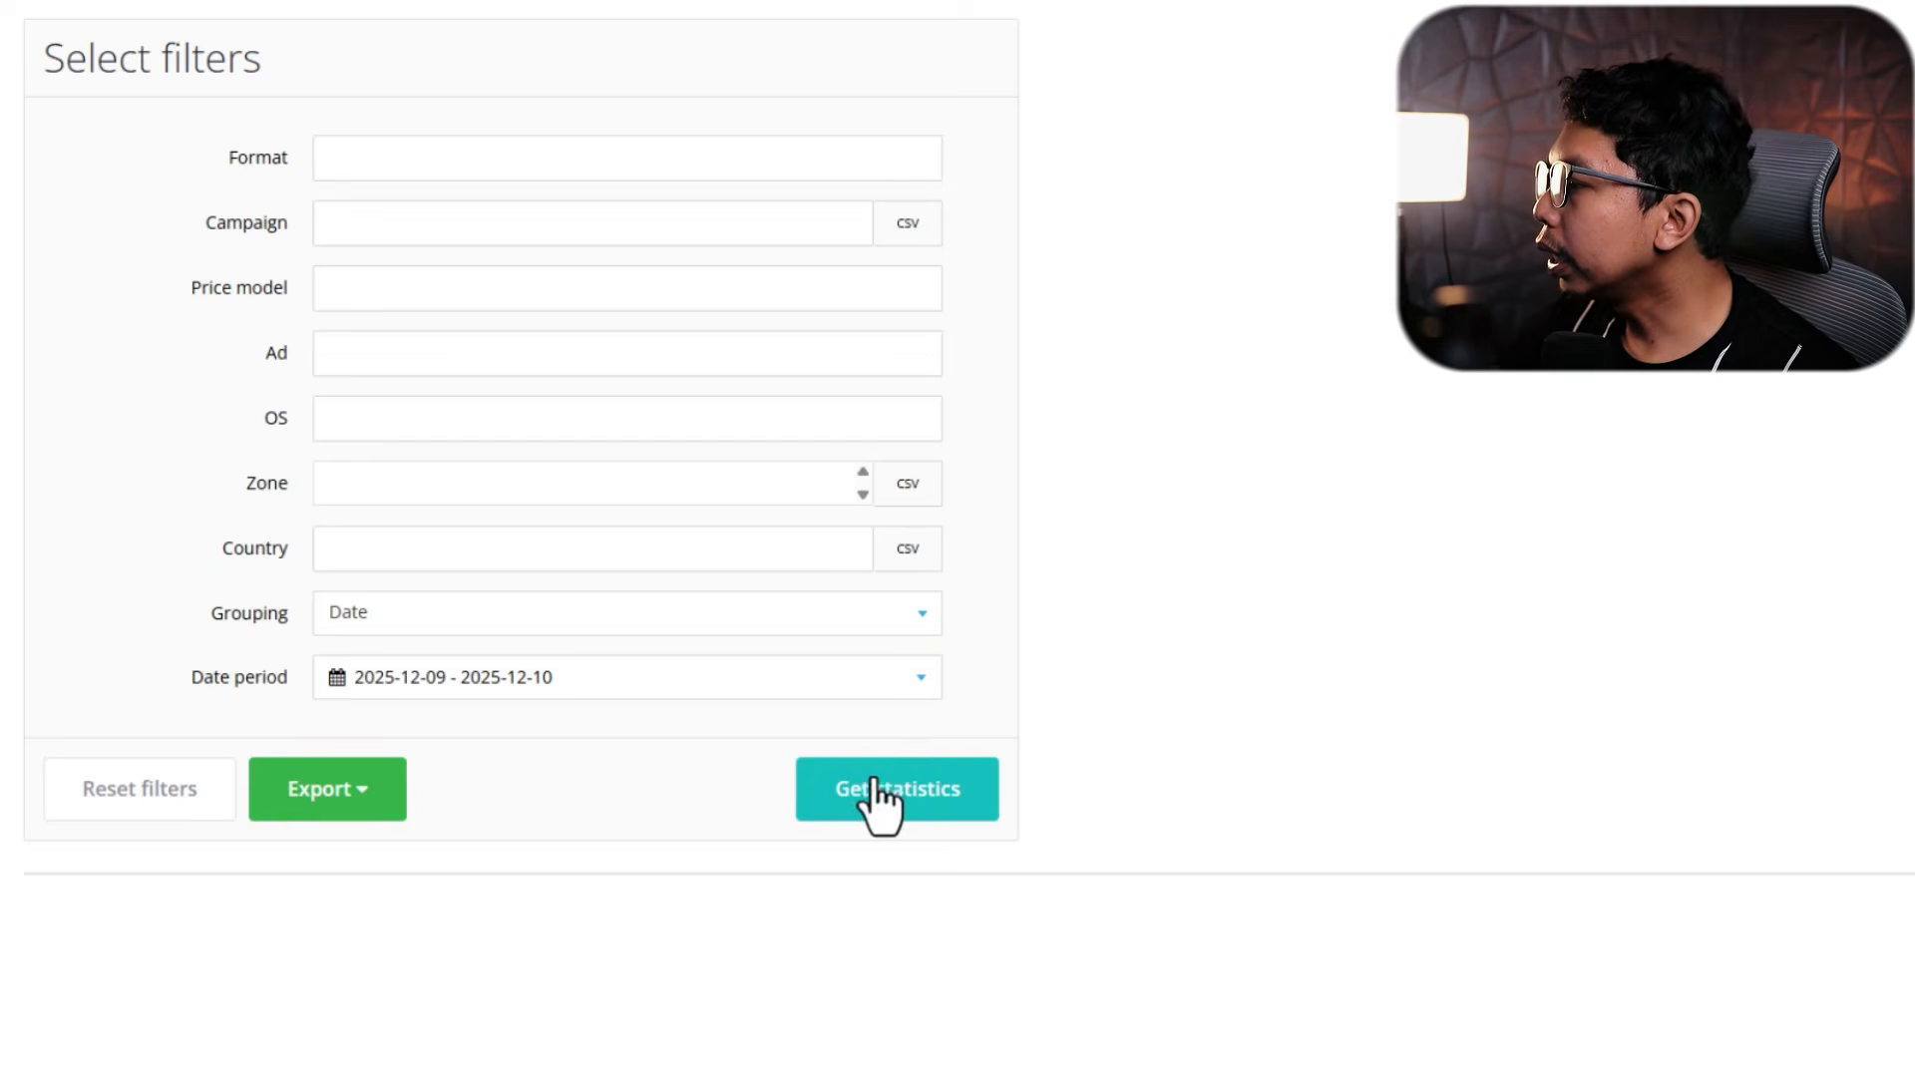
scroll(987, 718, "down", 2)
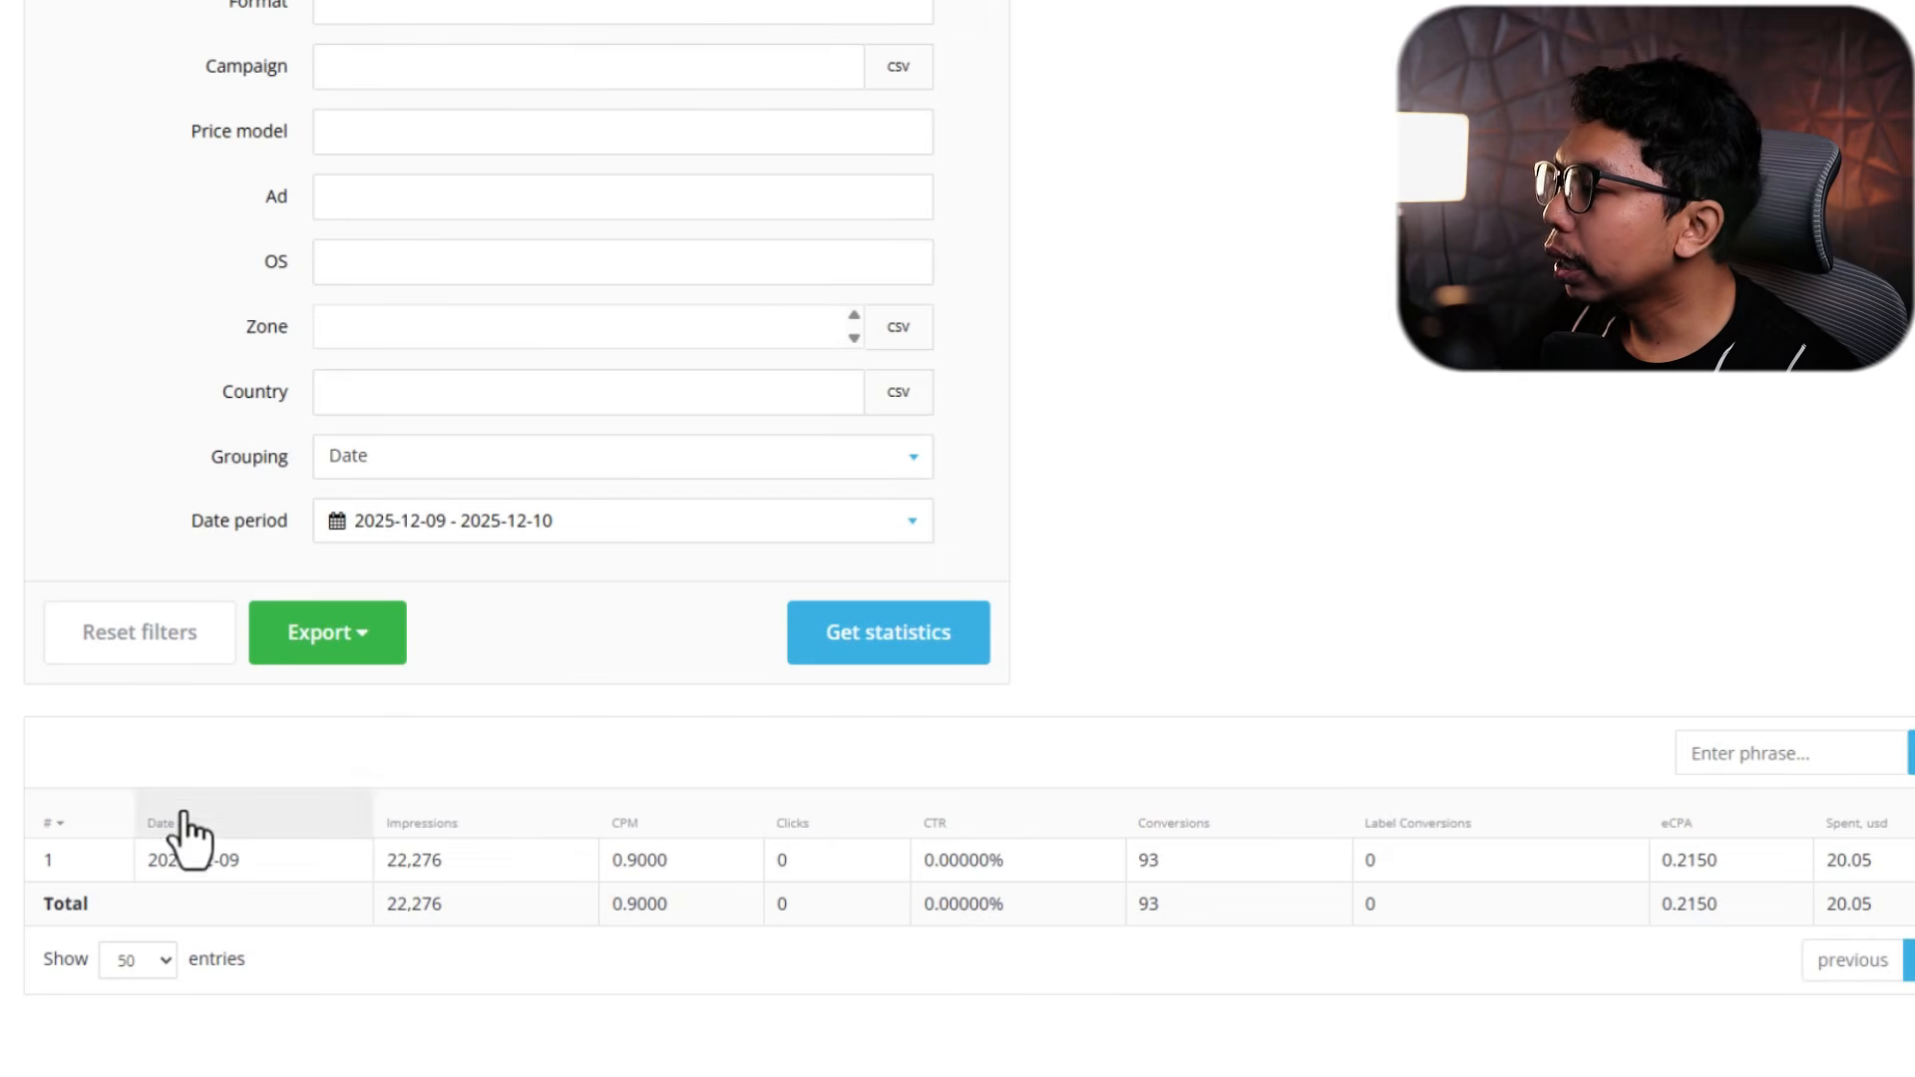